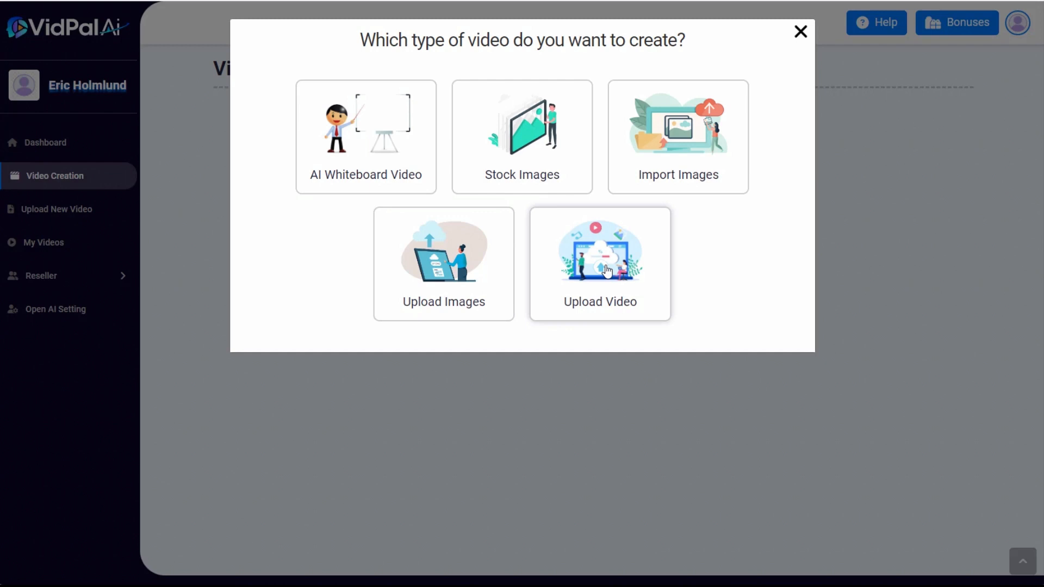
Start an AI whiteboard video of the Sales Video type with the product name "Overcoming Anxiety the Natural Way"
left_click(363, 127)
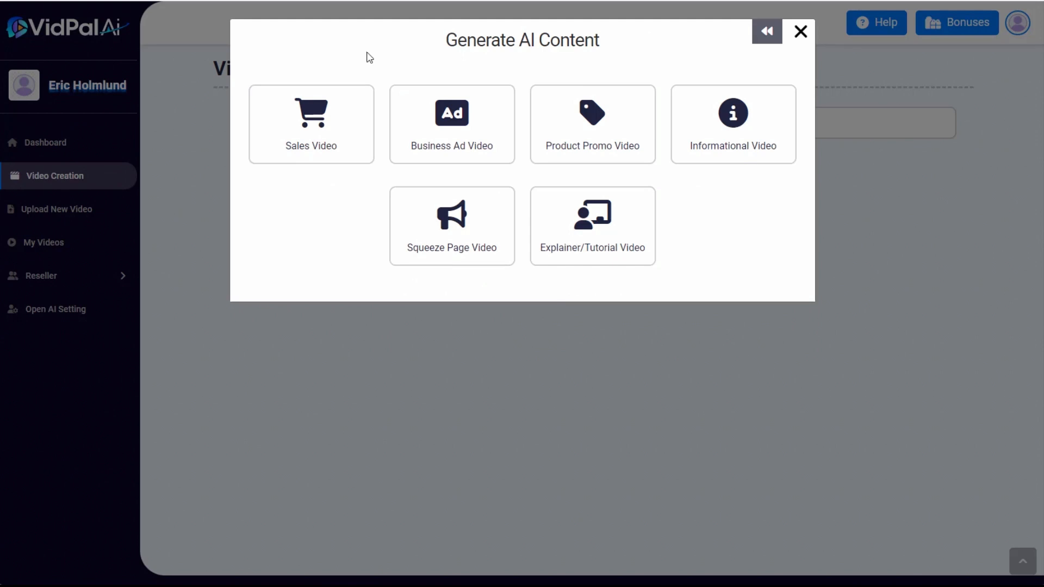
left_click(333, 114)
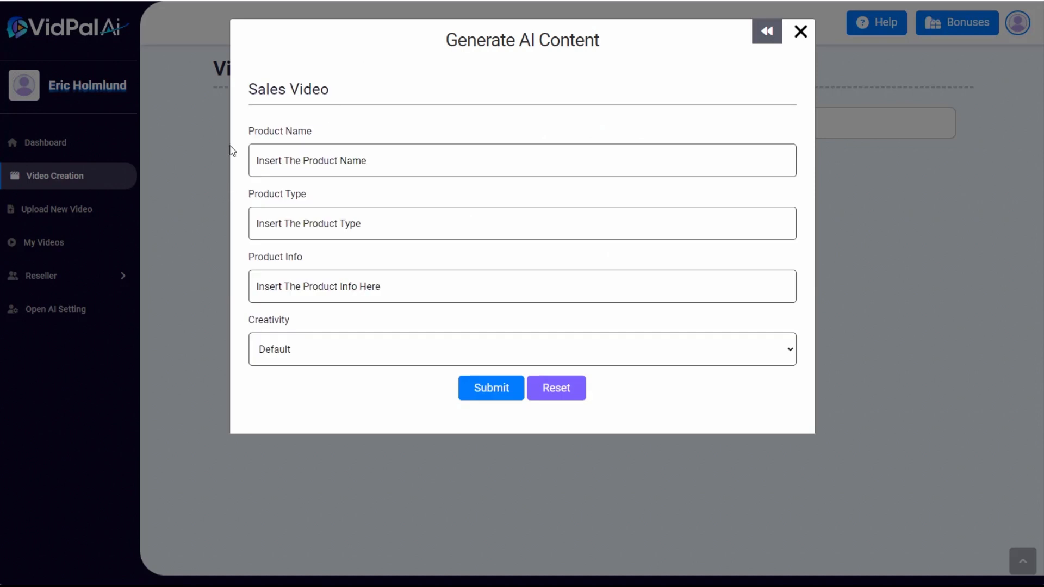
left_click(276, 157)
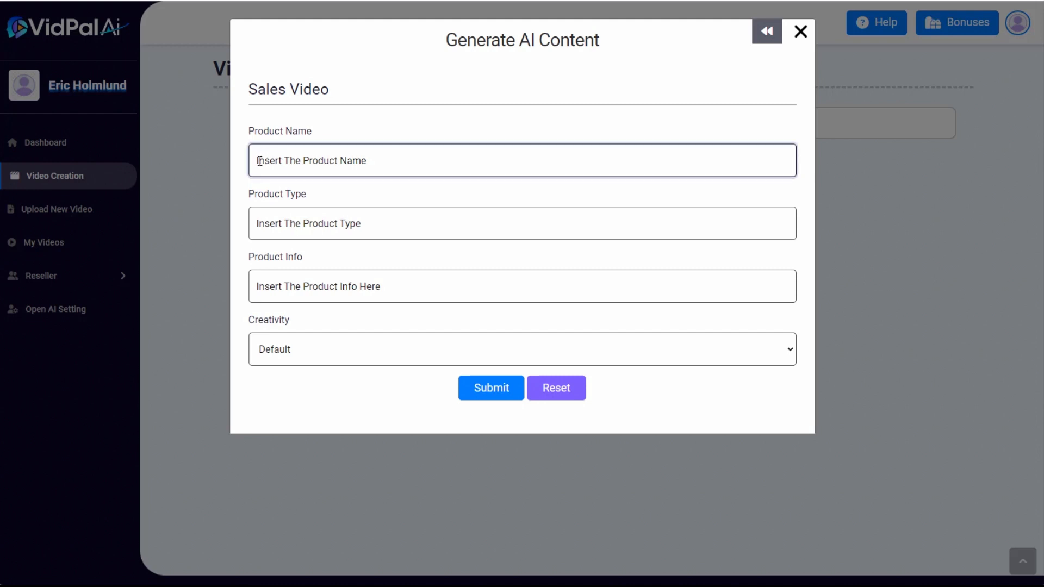
type("Overcoming Anxiety the Natural Way")
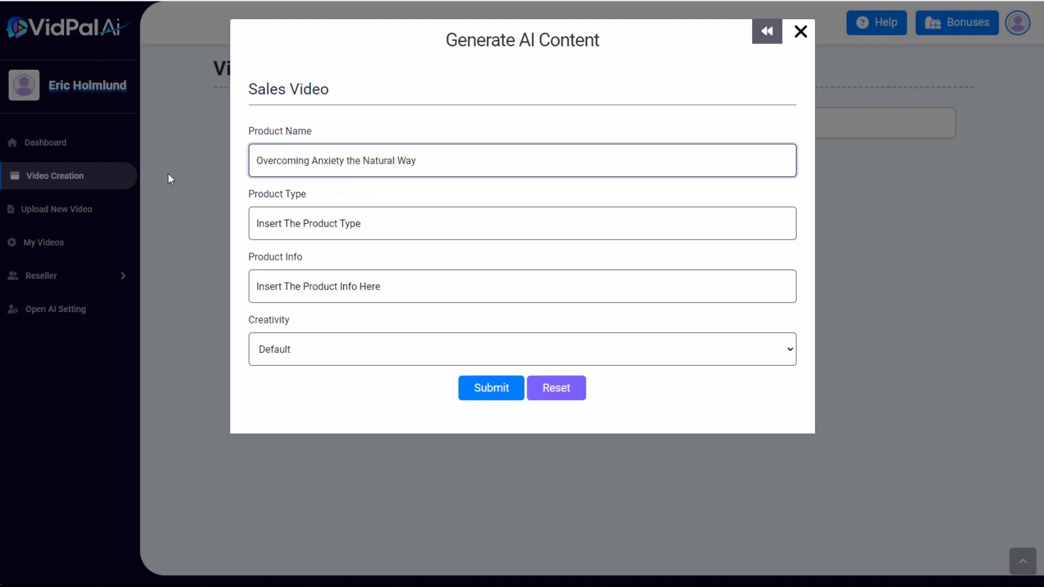
Enter product type "Video course" and product info "Video course containing 10 videos teaching natural methods of relieving anxiety.", and generate the script
left_click(310, 223)
type("Video course")
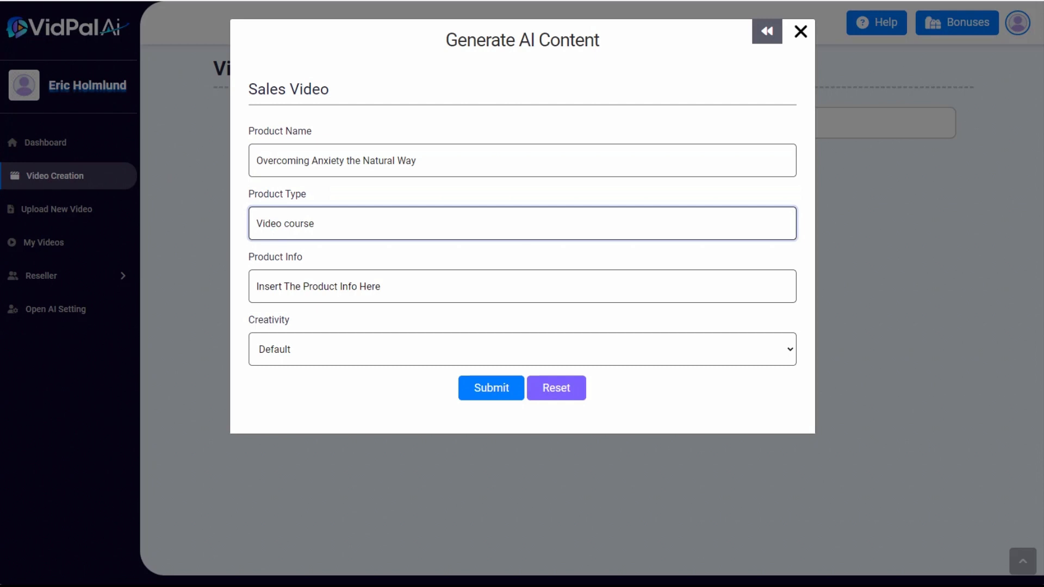
left_click(310, 287)
type("Video course containing 10 videos teaching natural methods of relieving anxiety.")
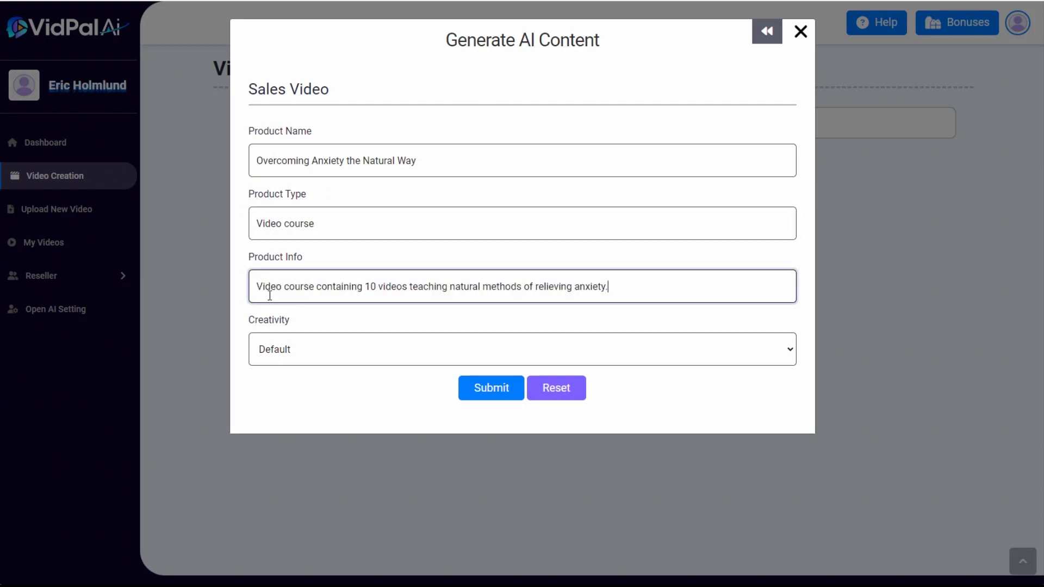
left_click(487, 391)
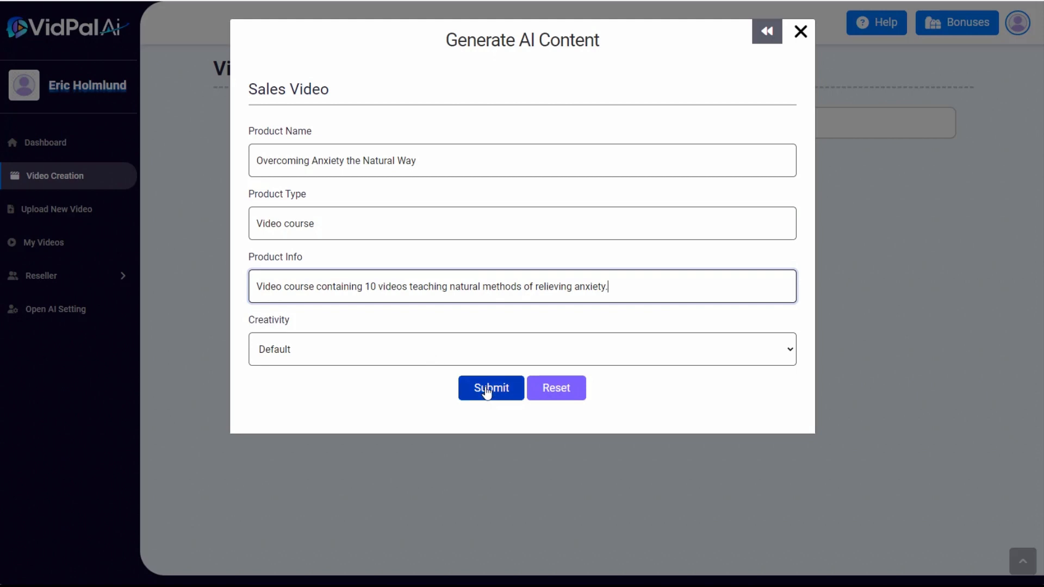
left_click(488, 390)
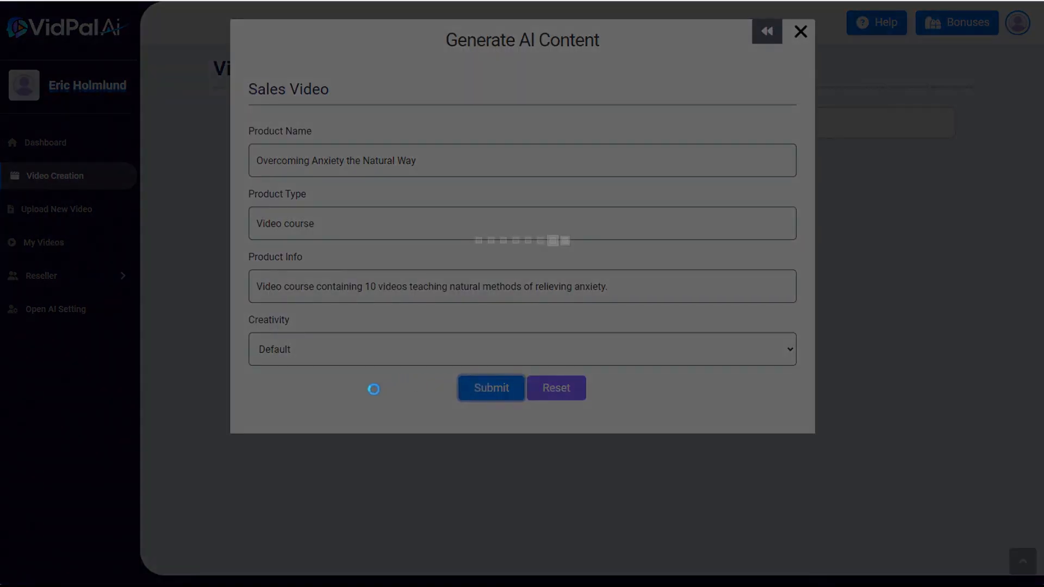
Read through the generated slide script and insert it into the whiteboard video form
scroll(1033, 215, "down", 2)
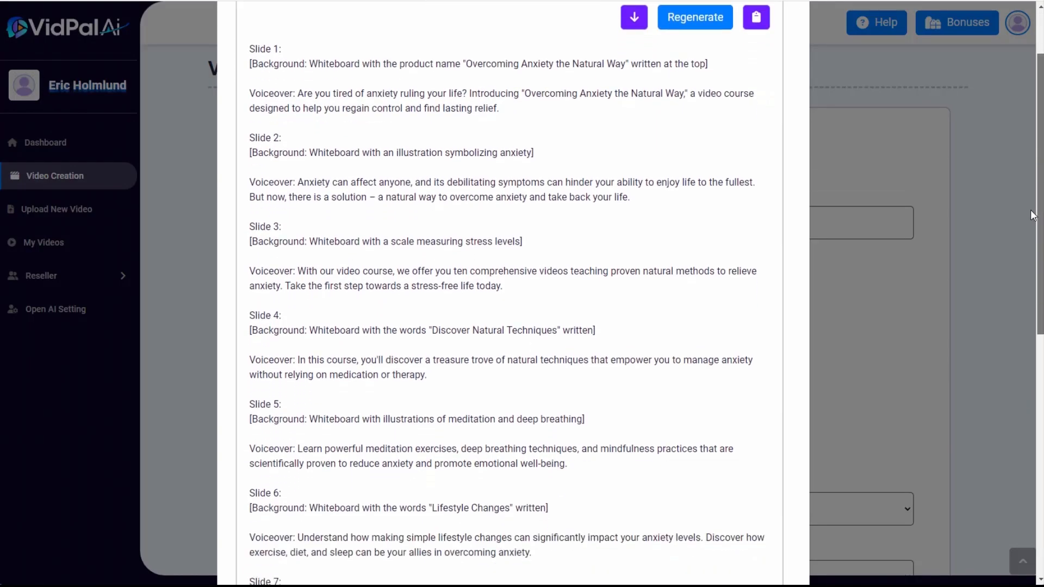
scroll(1033, 215, "down", 8)
scroll(1033, 188, "up", 7)
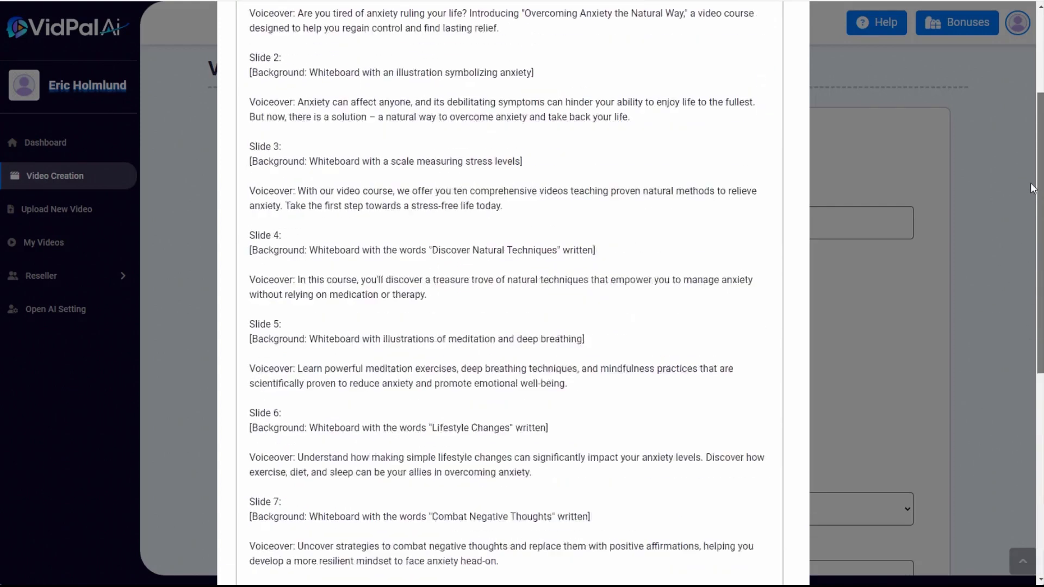
scroll(1034, 188, "up", 3)
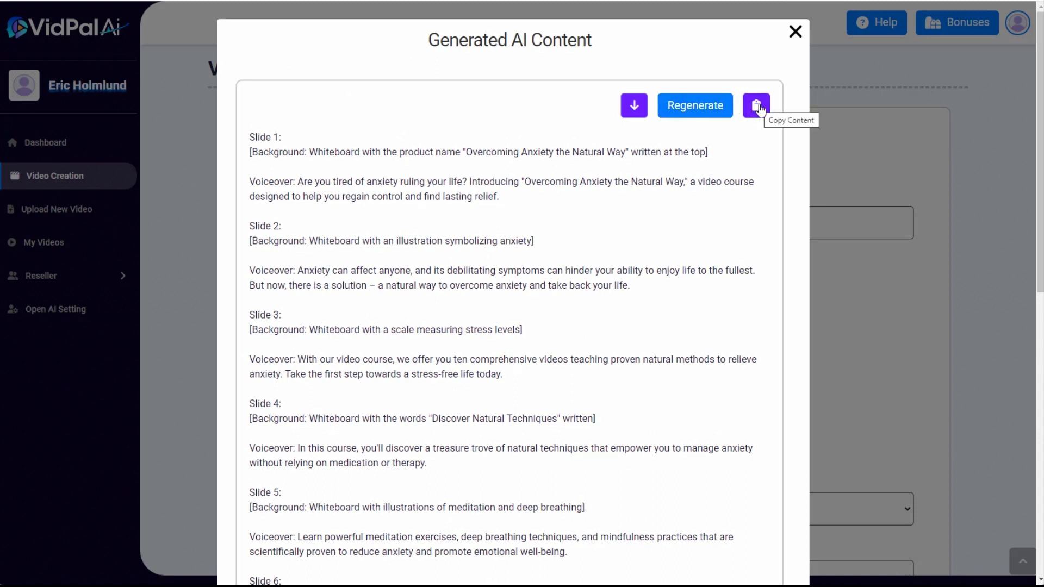
left_click(634, 106)
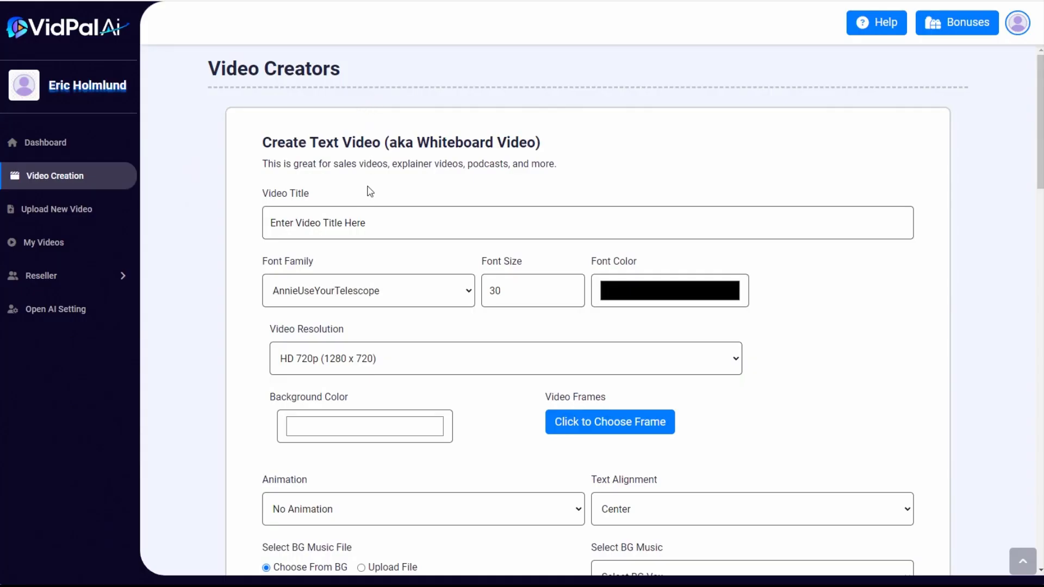
Title the video "Overcoming Anxiety the Natural Way" and set its text to the Tahoma font at size 50
left_click(351, 222)
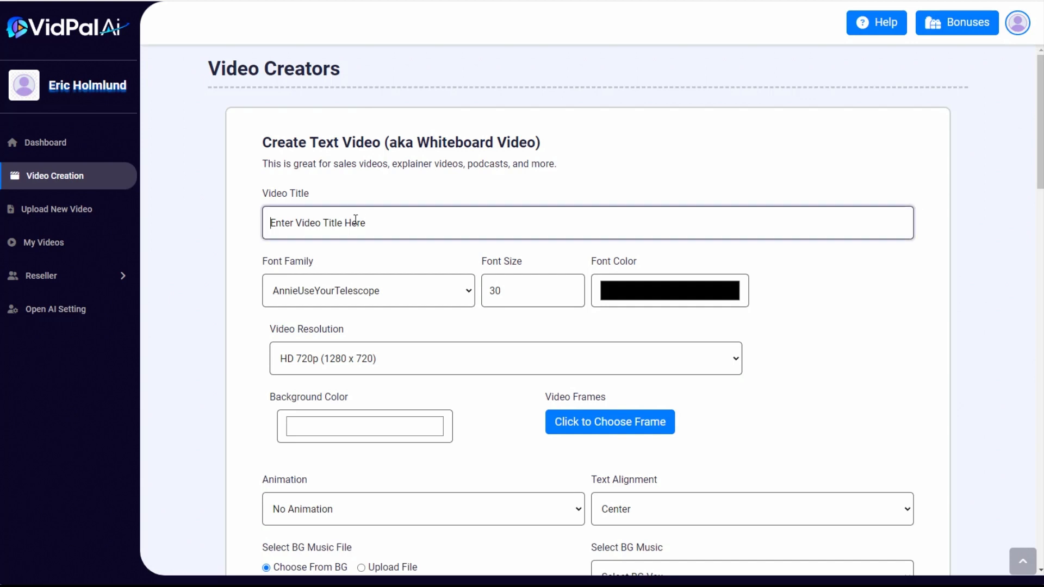
type("Overcoming Anxiety the Natural Way")
scroll(272, 250, "down", 1)
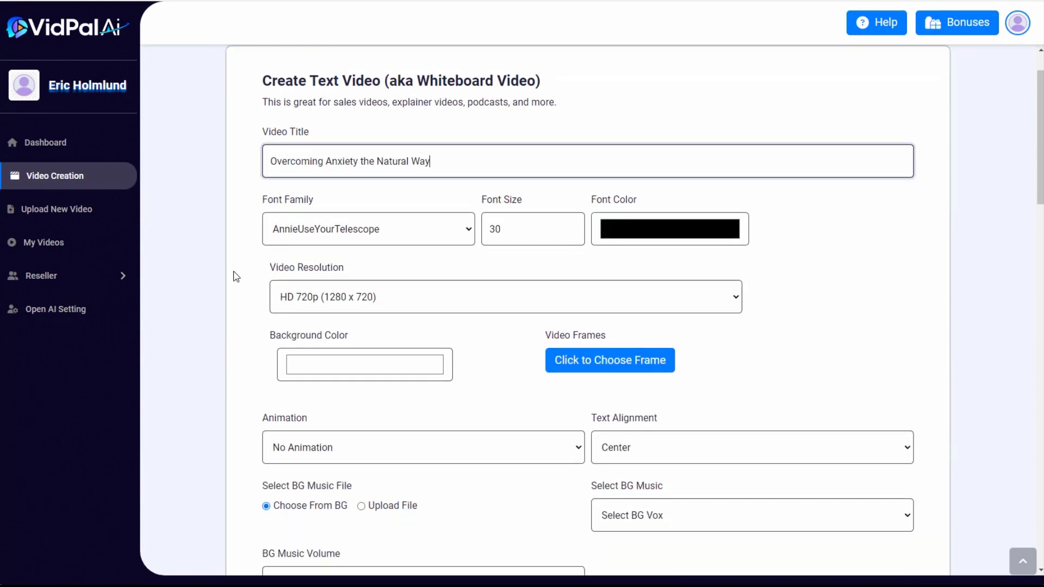
left_click(364, 229)
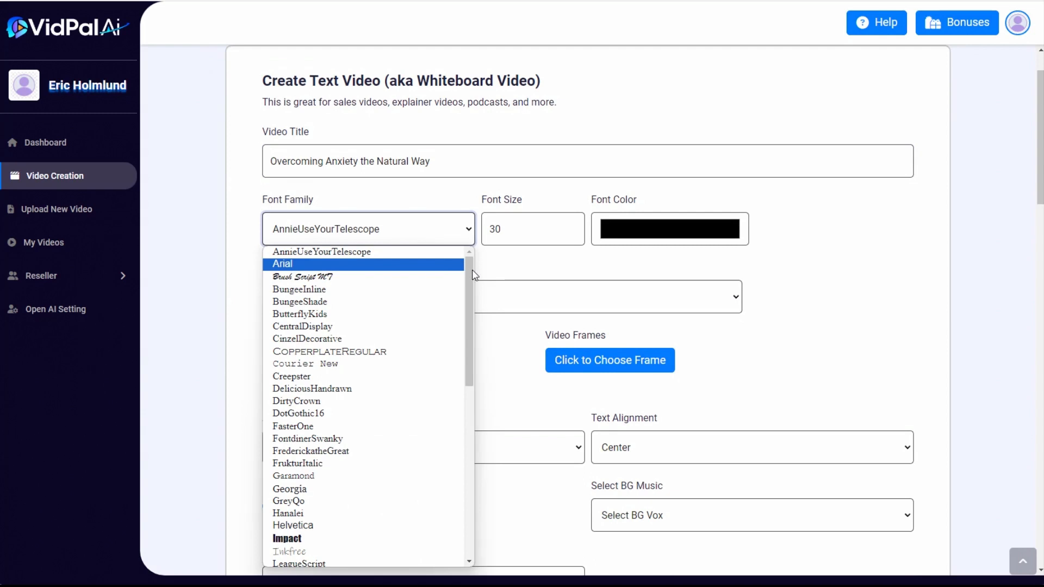
scroll(312, 403, "down", 8)
left_click(312, 395)
key("Tab")
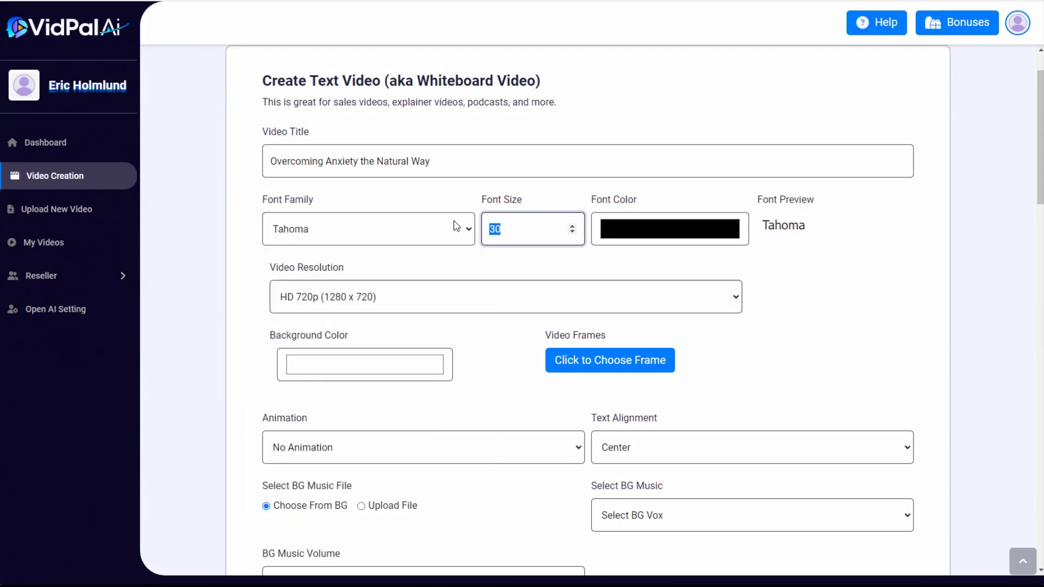
type("50")
Change the video's background color to a very light cyan
left_click(343, 373)
left_click(370, 481)
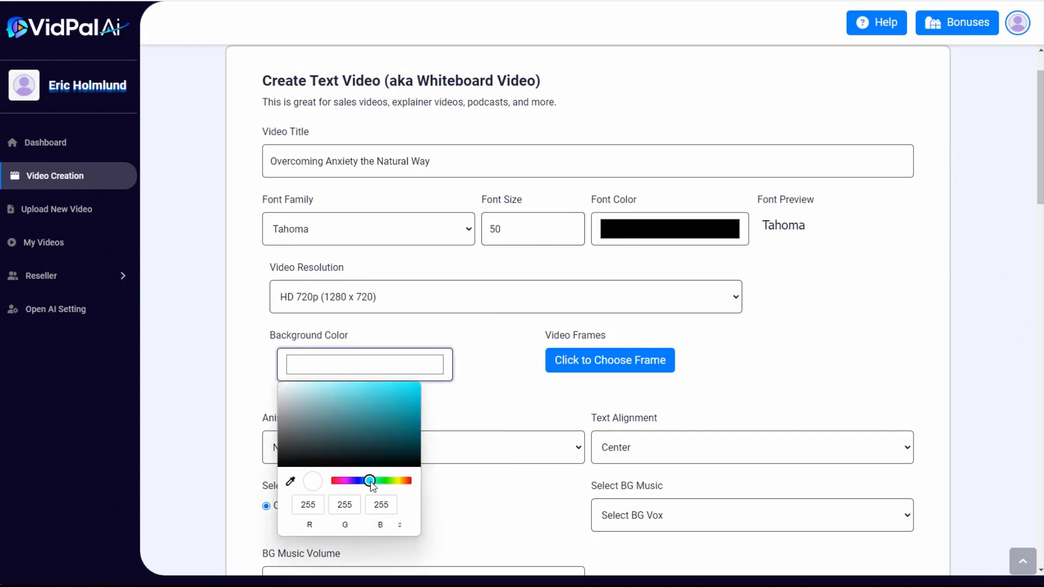
left_click_drag(346, 423, 296, 382)
left_click(442, 296)
Set the video resolution to Full HD 1080p (1920 x 1080) and keep the text alignment at Center
left_click(443, 295)
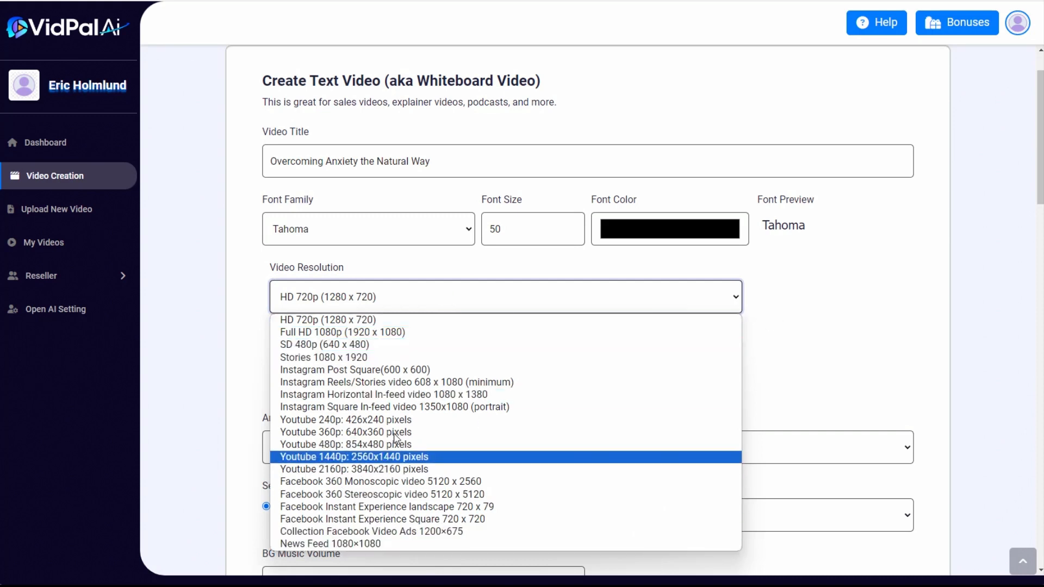
left_click(328, 333)
scroll(485, 353, "down", 3)
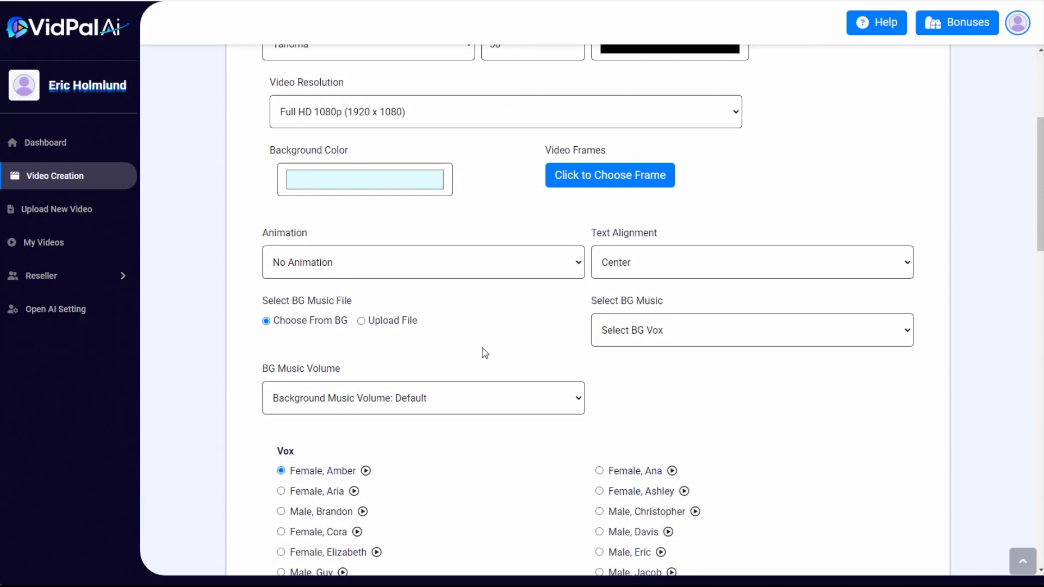
left_click(616, 264)
left_click(616, 264)
Choose "A New Day" as the background music and set its volume to 0.10
scroll(541, 314, "down", 1)
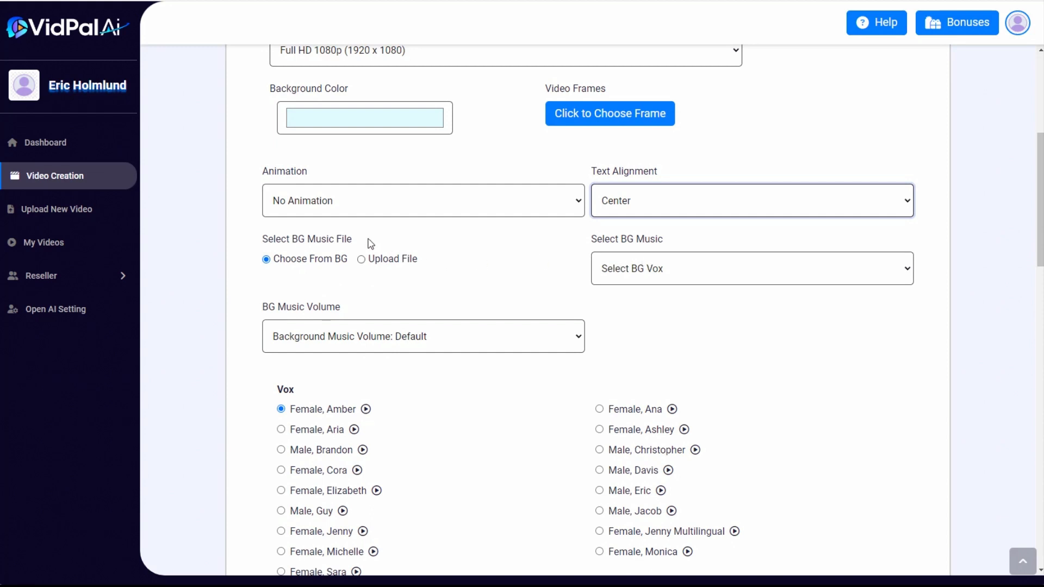
left_click(636, 269)
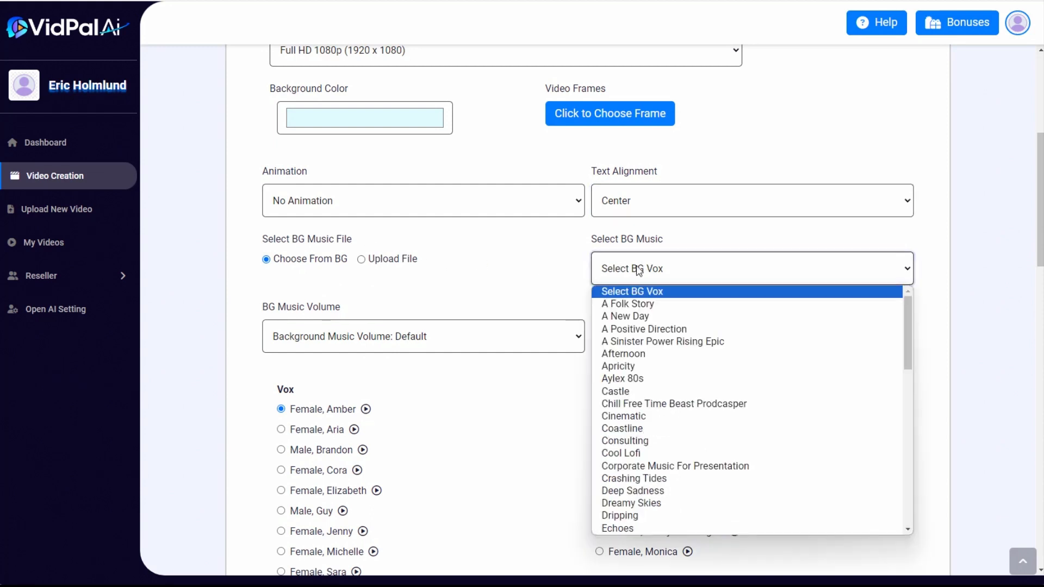
left_click(628, 315)
scroll(525, 286, "down", 2)
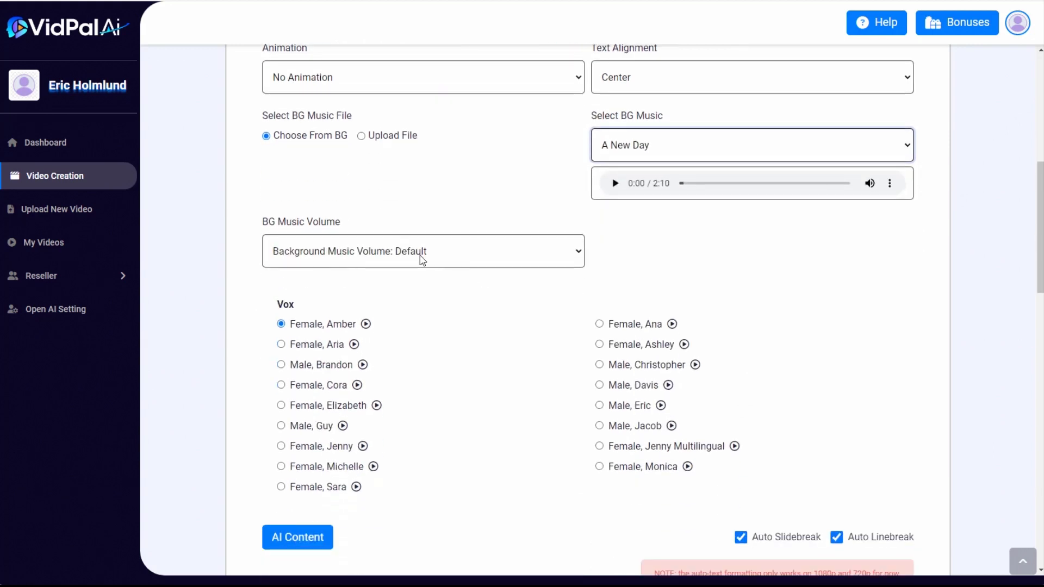
left_click(424, 260)
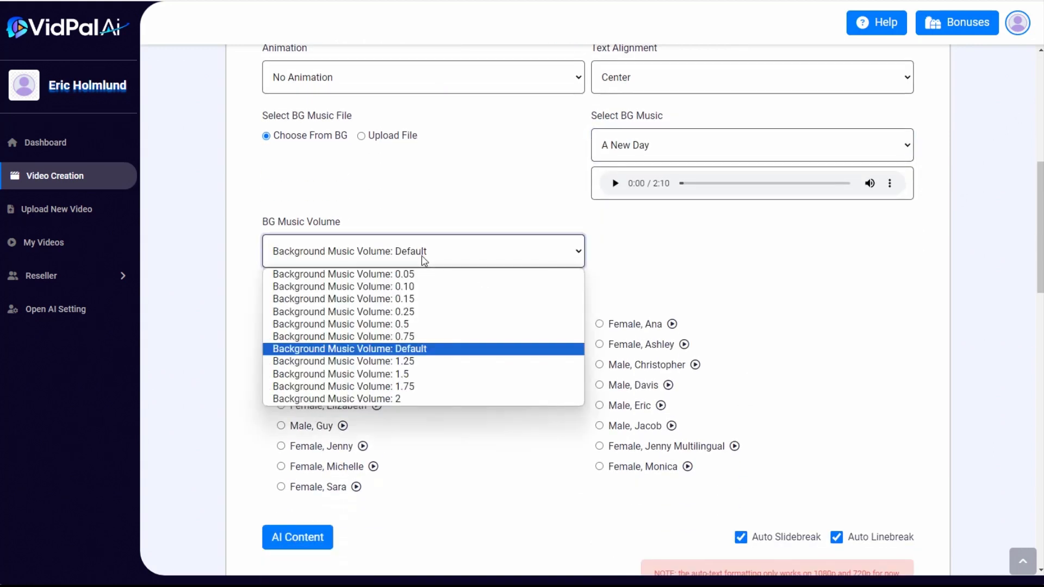
left_click(412, 286)
Select the "Female, Cora" voice for the voiceover
scroll(1035, 258, "down", 3)
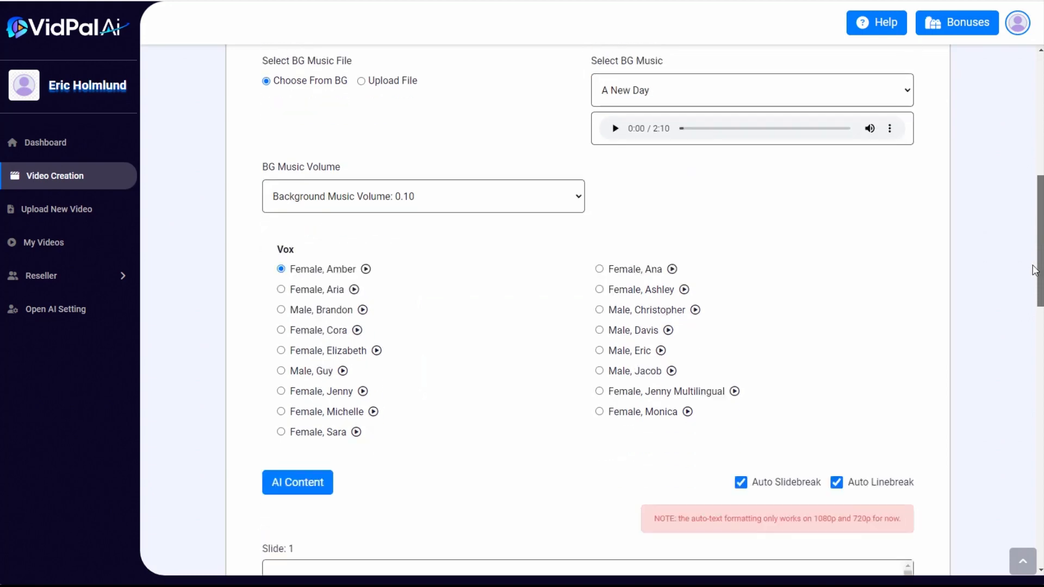
scroll(1035, 259, "up", 1)
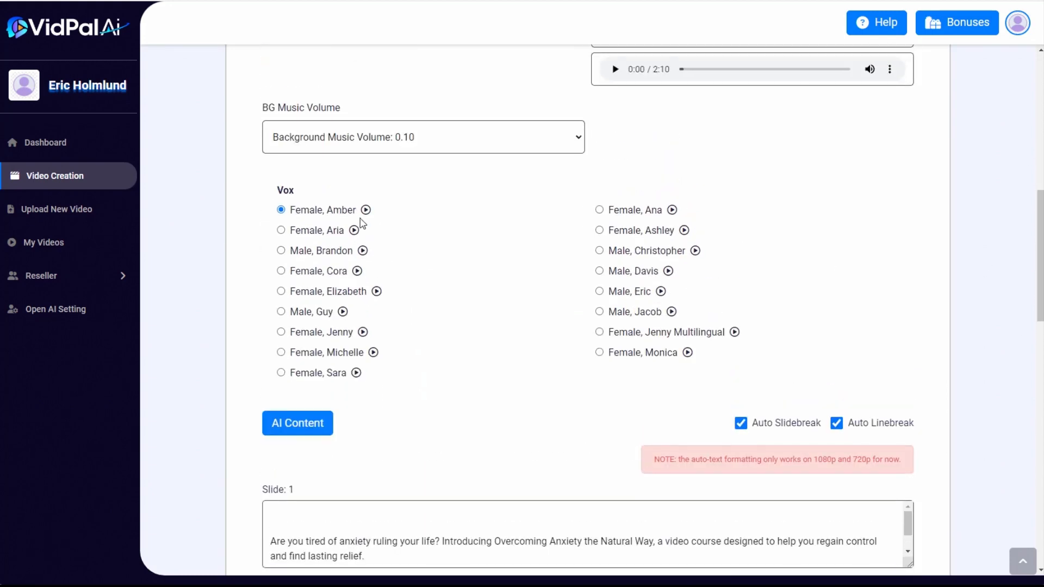
left_click(281, 271)
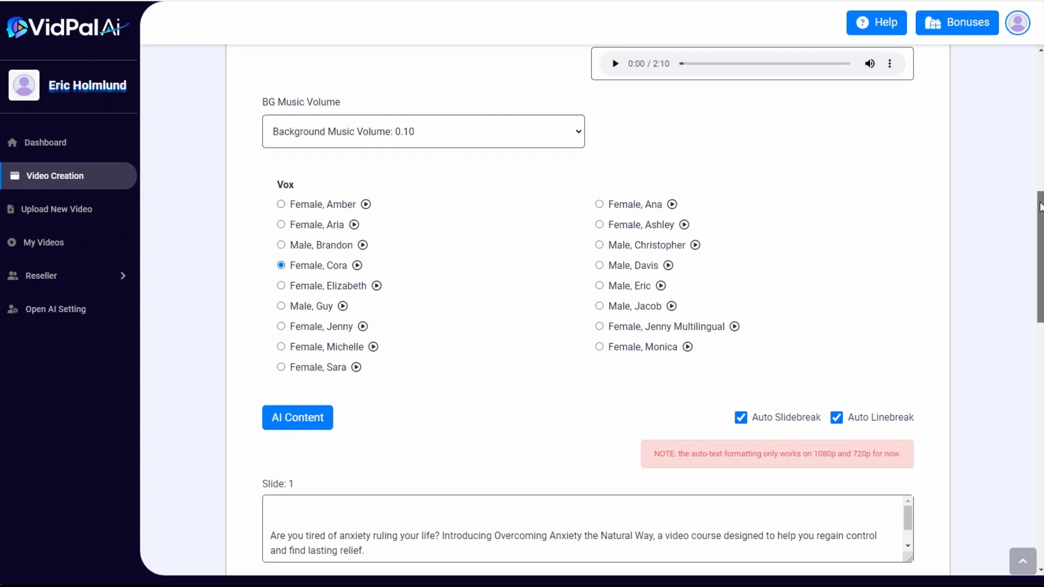
Review the text of all slides and create the video
scroll(1041, 220, "down", 1)
left_click_drag(1041, 220, 1041, 287)
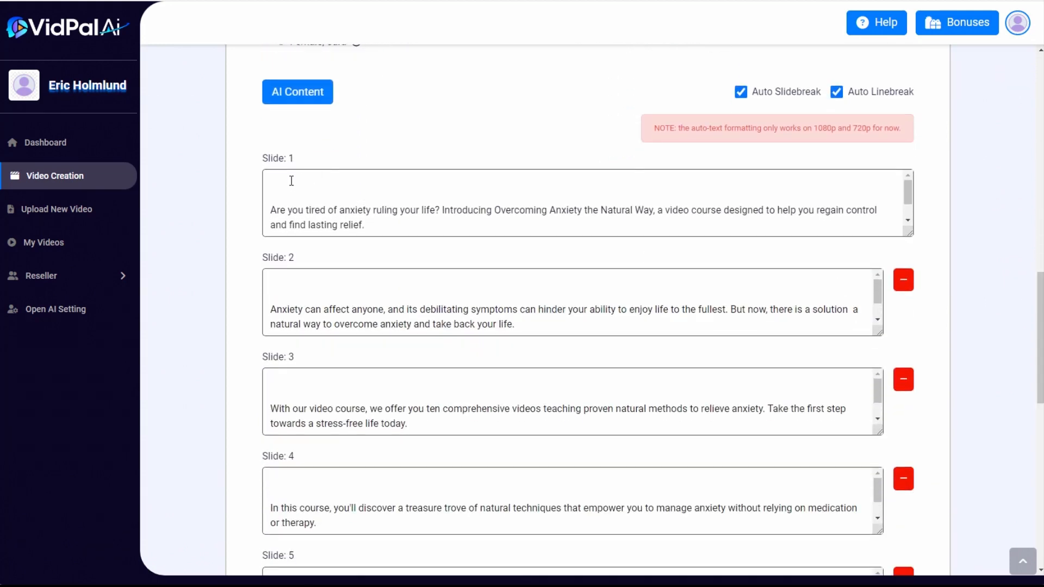
scroll(292, 181, "down", 1)
scroll(307, 200, "up", 1)
mouse_move(1040, 282)
left_mouse_down()
mouse_move(1038, 298)
mouse_move(1038, 273)
left_mouse_up()
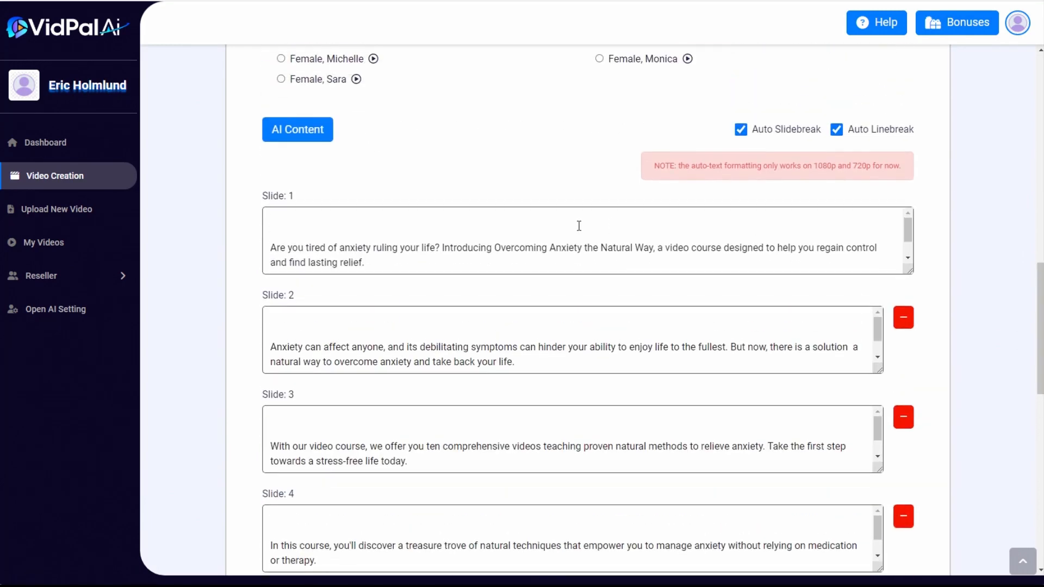
scroll(941, 284, "down", 3)
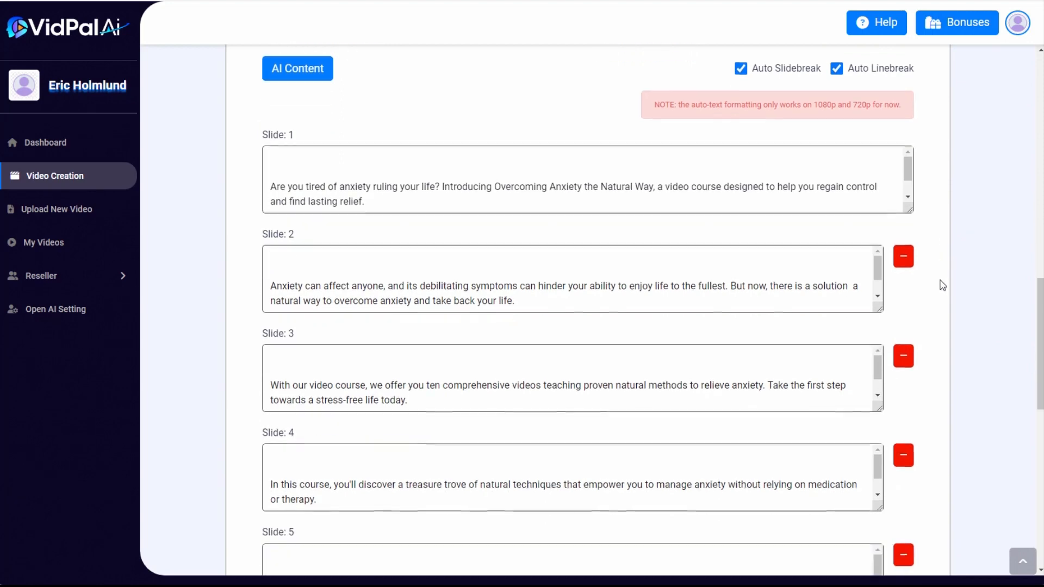
left_click_drag(1040, 331, 1040, 450)
scroll(1029, 320, "down", 1)
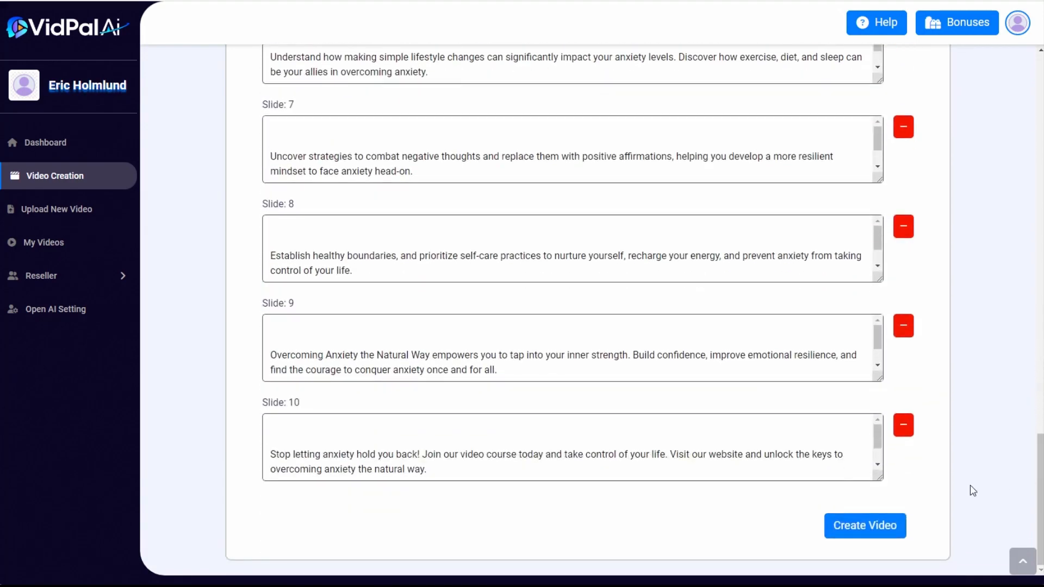
left_click(881, 523)
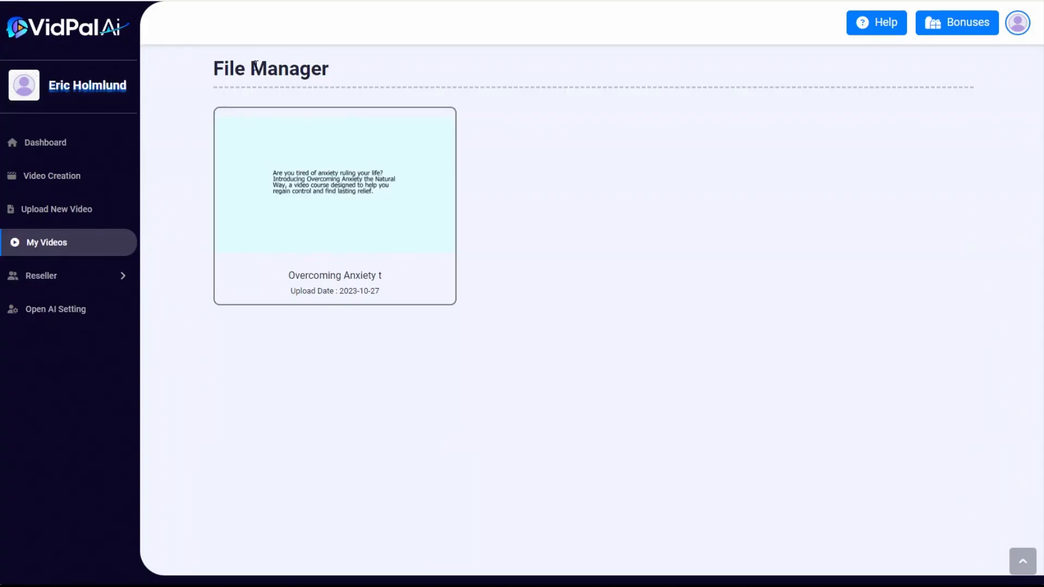
Play a preview of the created "Overcoming Anxiety" video and close it
mouse_move(256, 121)
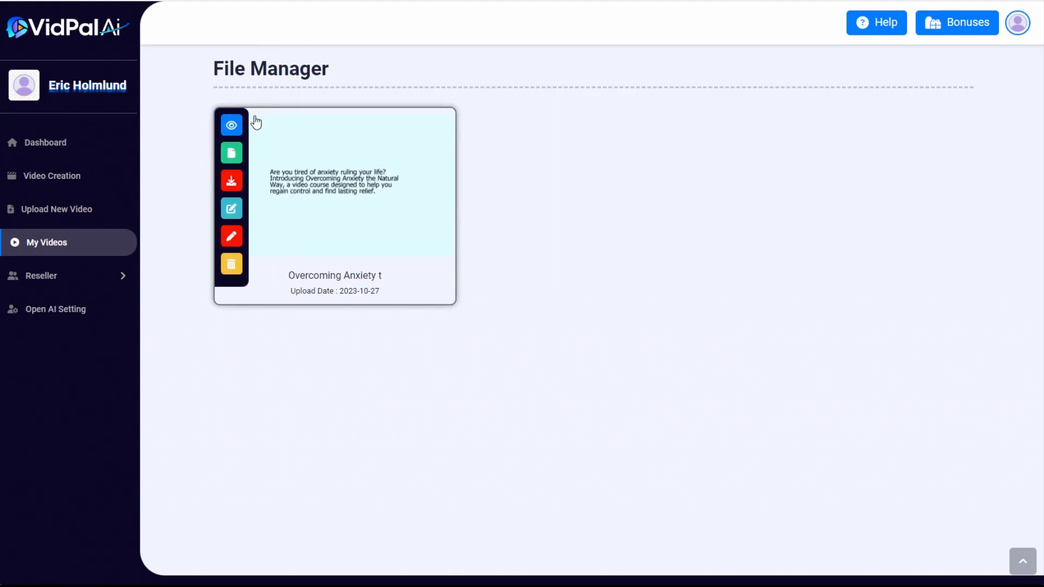
left_click(231, 126)
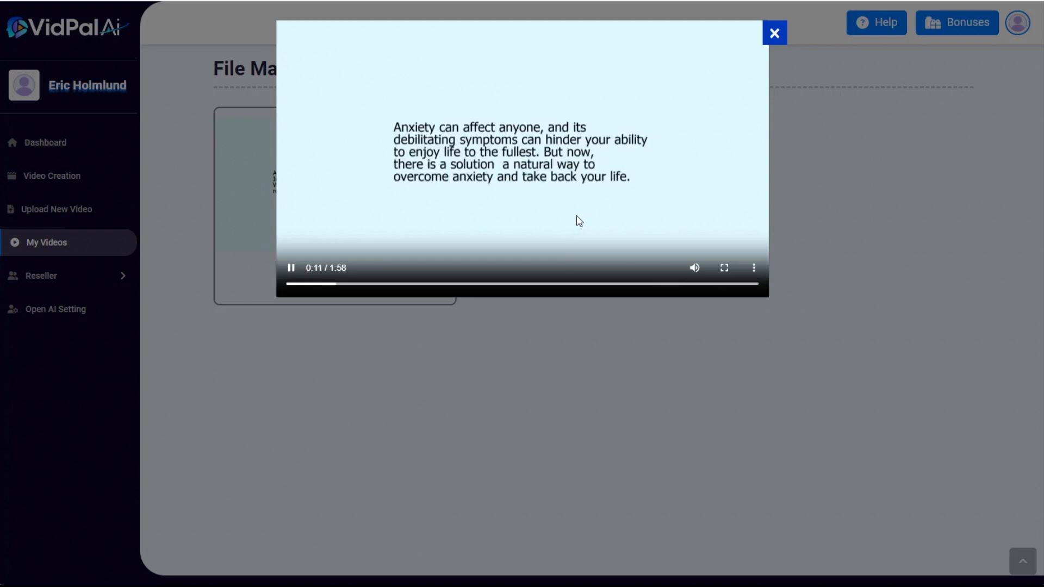
left_click(775, 33)
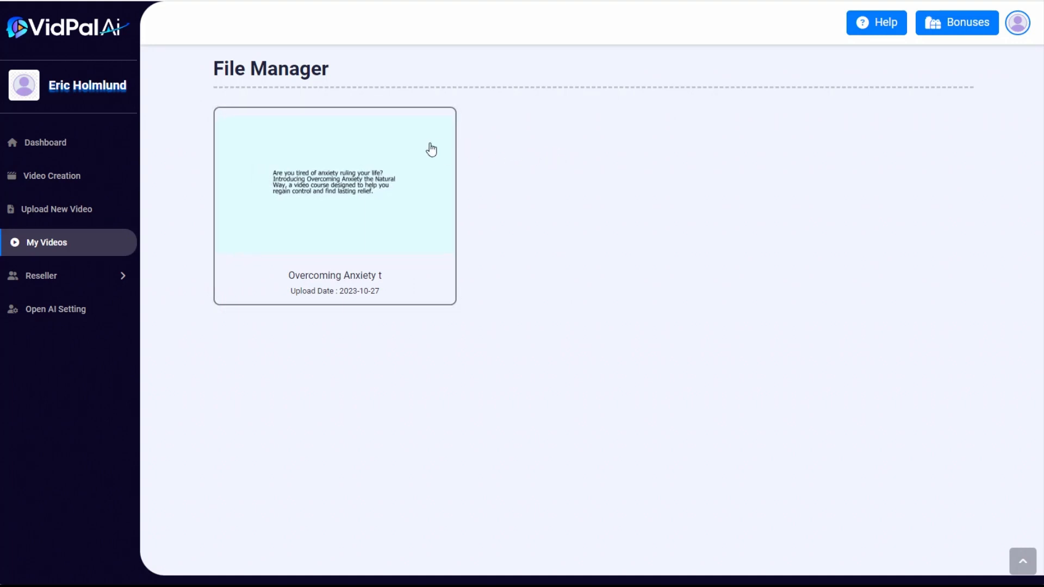
Open the "Overcoming Anxiety" video for editing as a whiteboard video
mouse_move(348, 131)
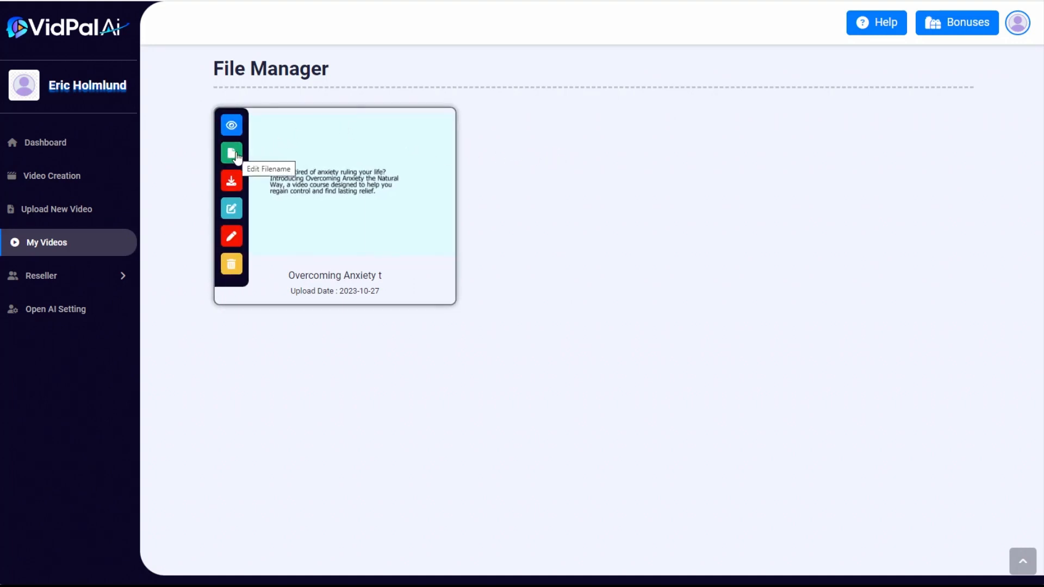
left_click(232, 210)
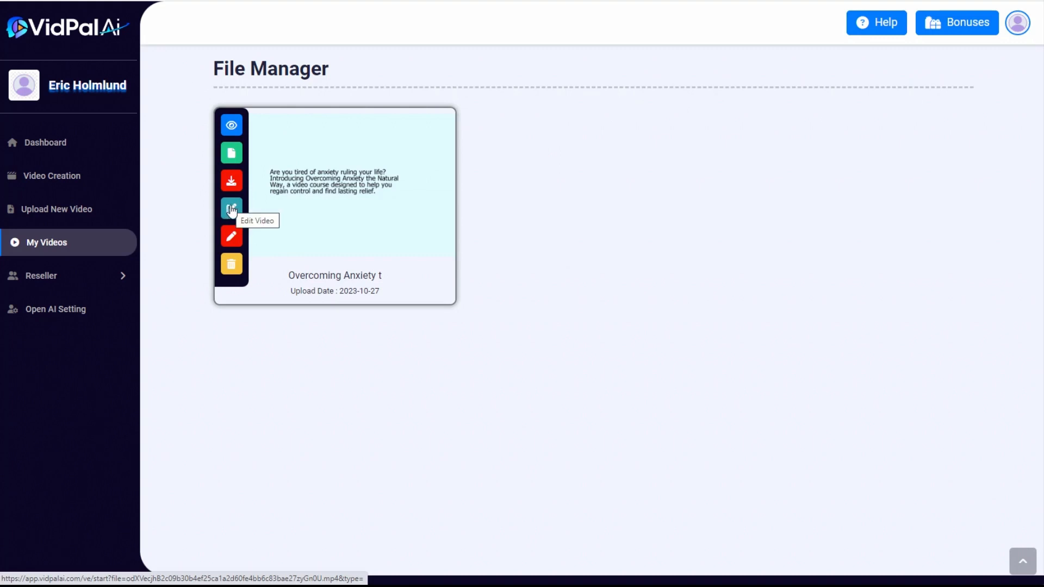
left_click(232, 237)
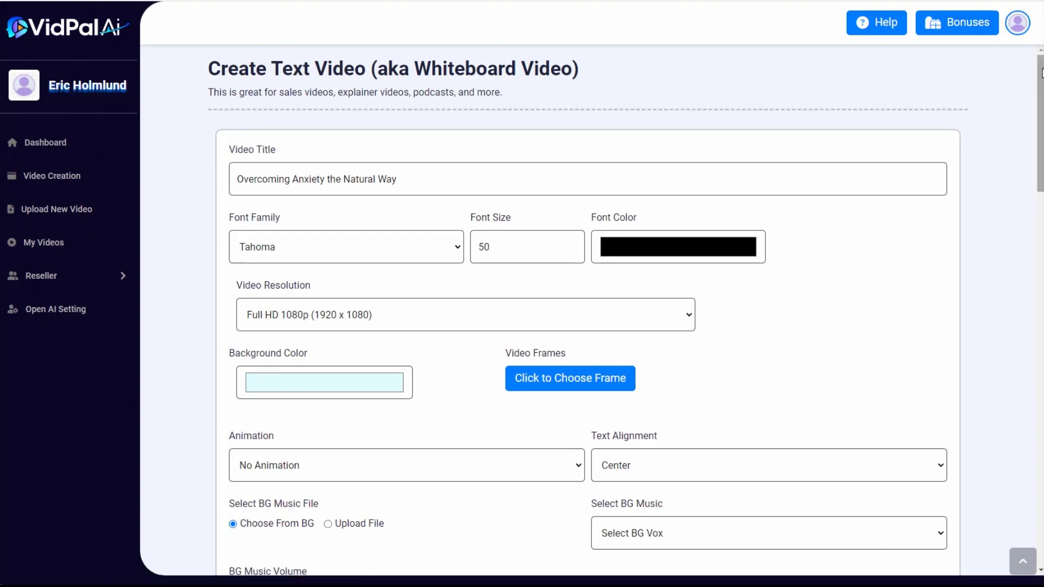
Review the whiteboard video's font, resolution, background, music, voice and slide text settings, and return to the list of videos
mouse_move(1042, 73)
left_mouse_down()
mouse_move(1042, 440)
mouse_move(1041, 58)
left_mouse_up()
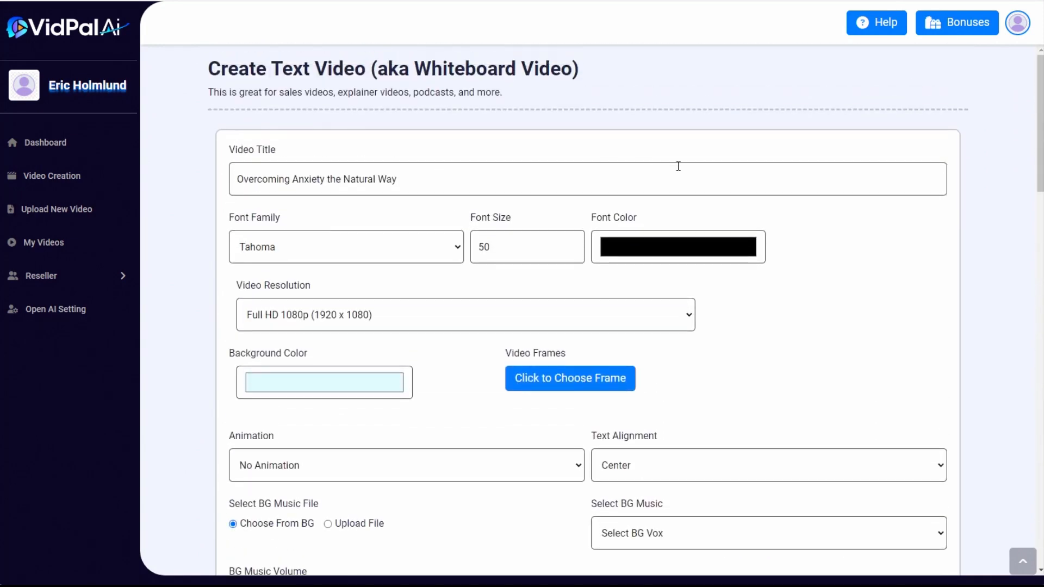
scroll(809, 296, "down", 3)
scroll(804, 296, "up", 3)
scroll(552, 216, "down", 2)
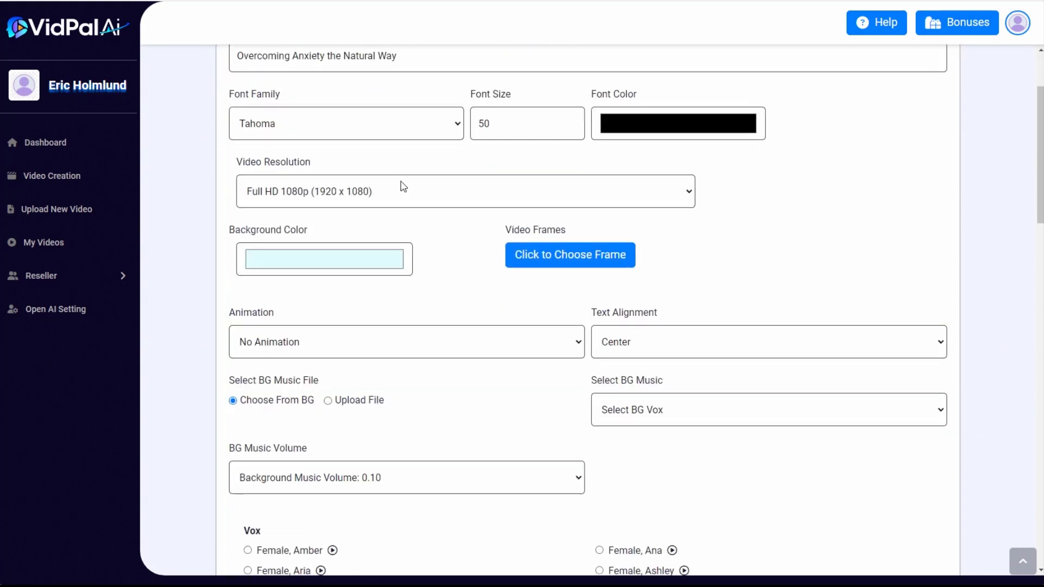
scroll(872, 289, "down", 2)
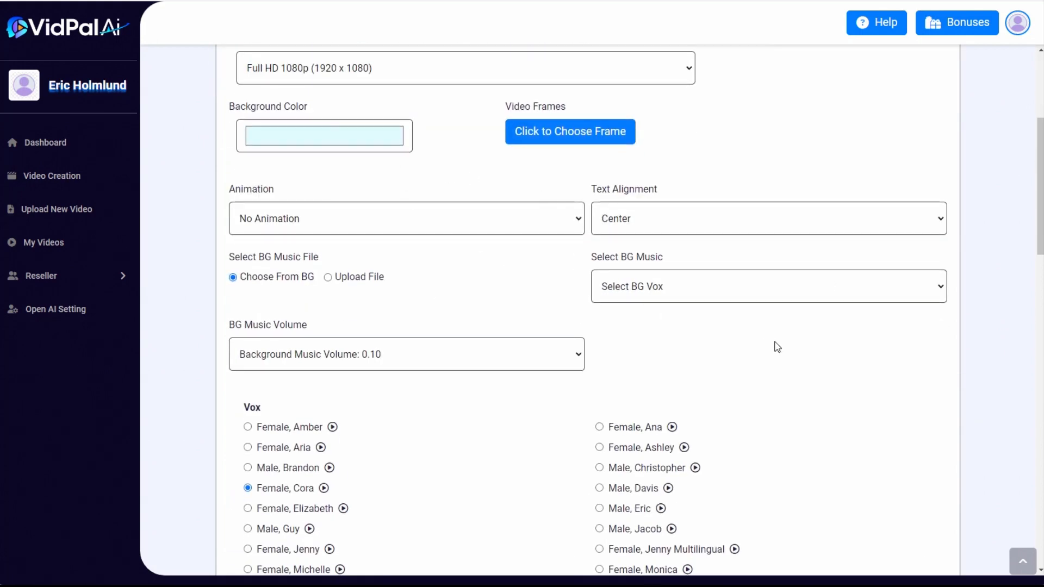
scroll(777, 346, "down", 2)
scroll(566, 275, "down", 2)
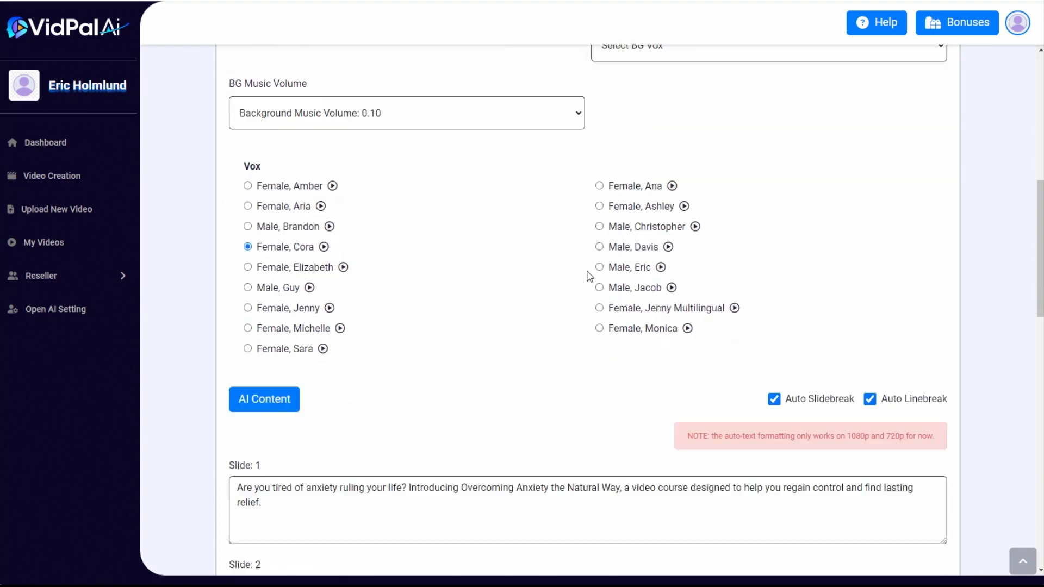
scroll(761, 289, "down", 2)
scroll(763, 306, "up", 9)
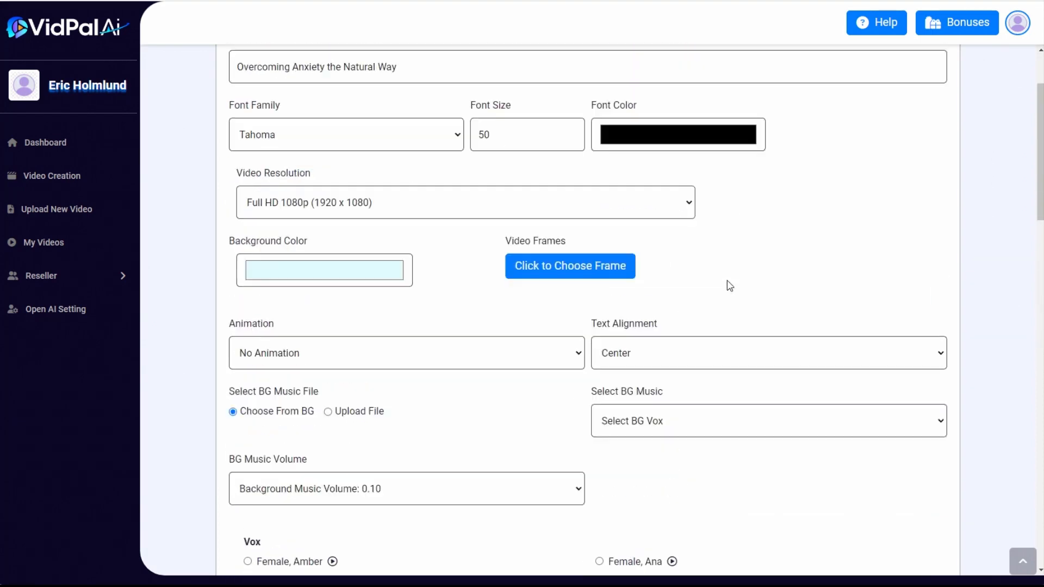
left_click(53, 248)
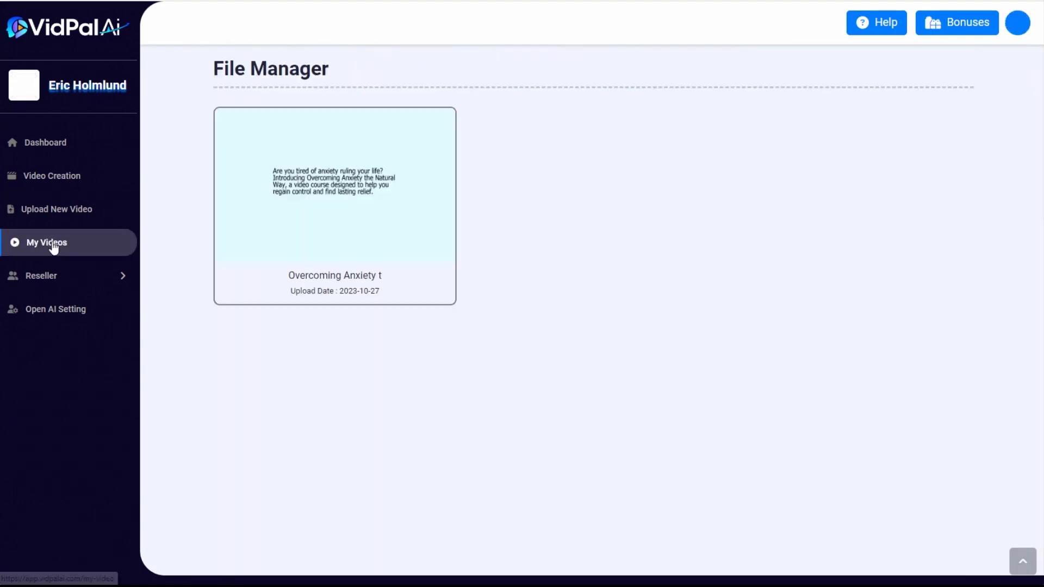
mouse_move(243, 150)
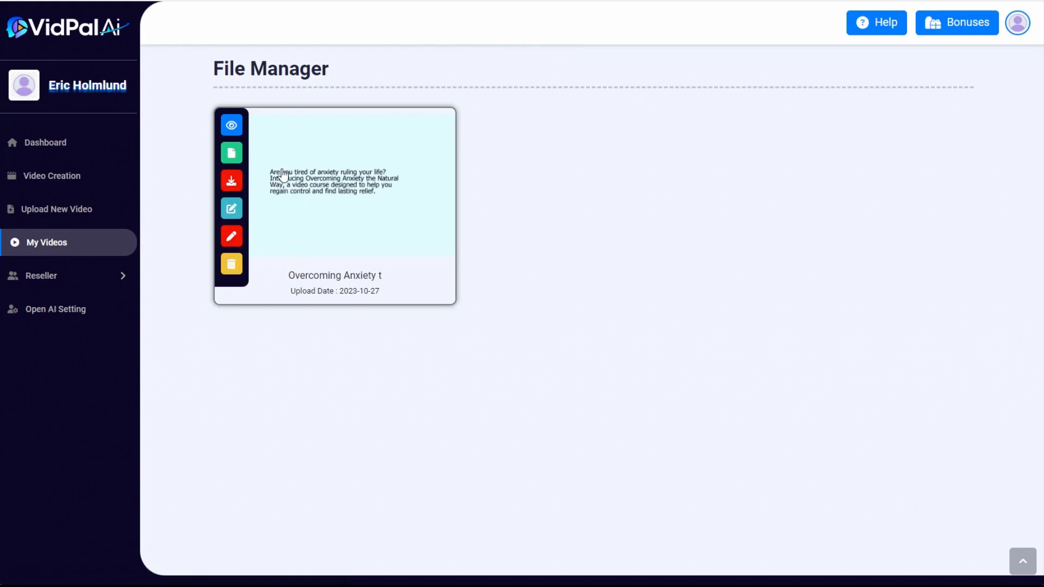
Start a new video creation with AI-generated content and choose the Business Ad Video type
left_click(59, 178)
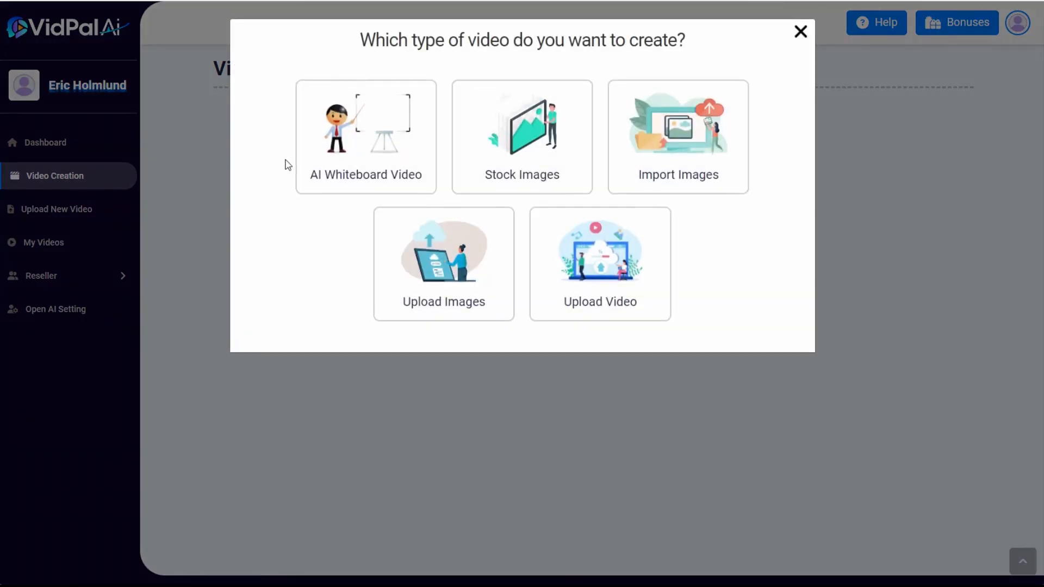
left_click(350, 136)
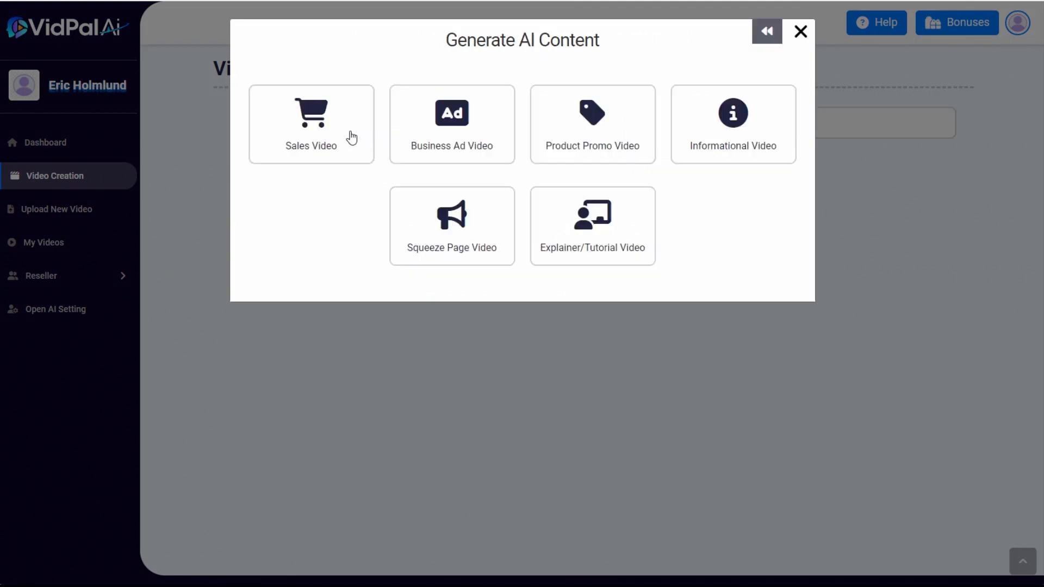
left_click(453, 120)
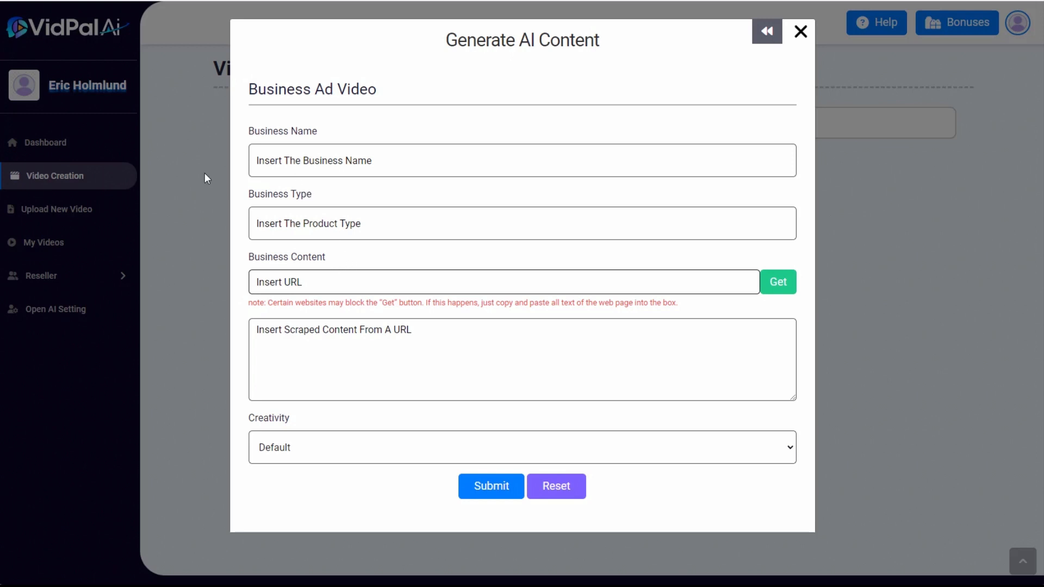
Enter "Kirks Flyshop" as the business name and "Fly fishing shop" as the business type
left_click(279, 161)
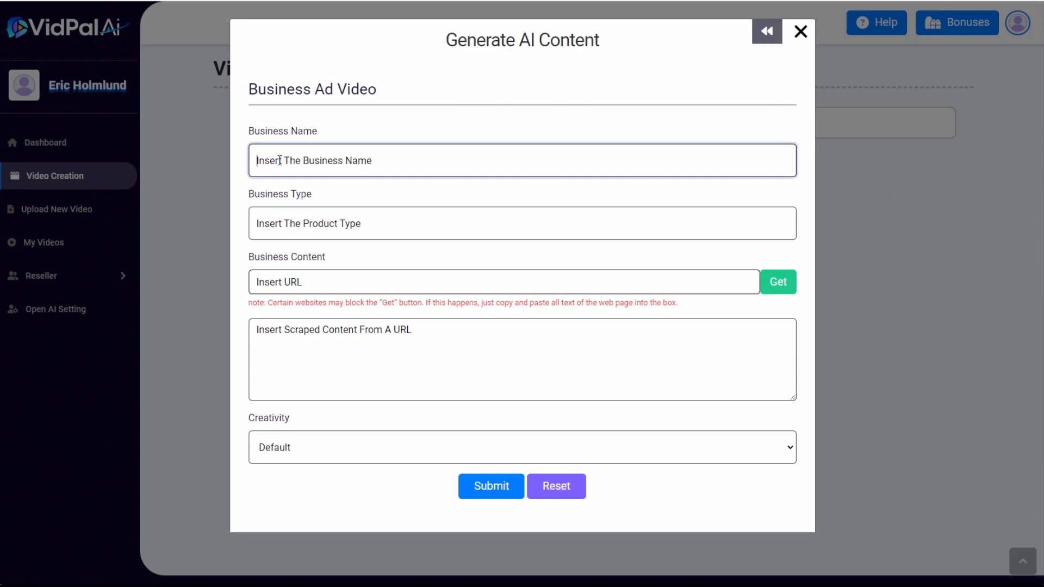
type("Kirks Flyshop")
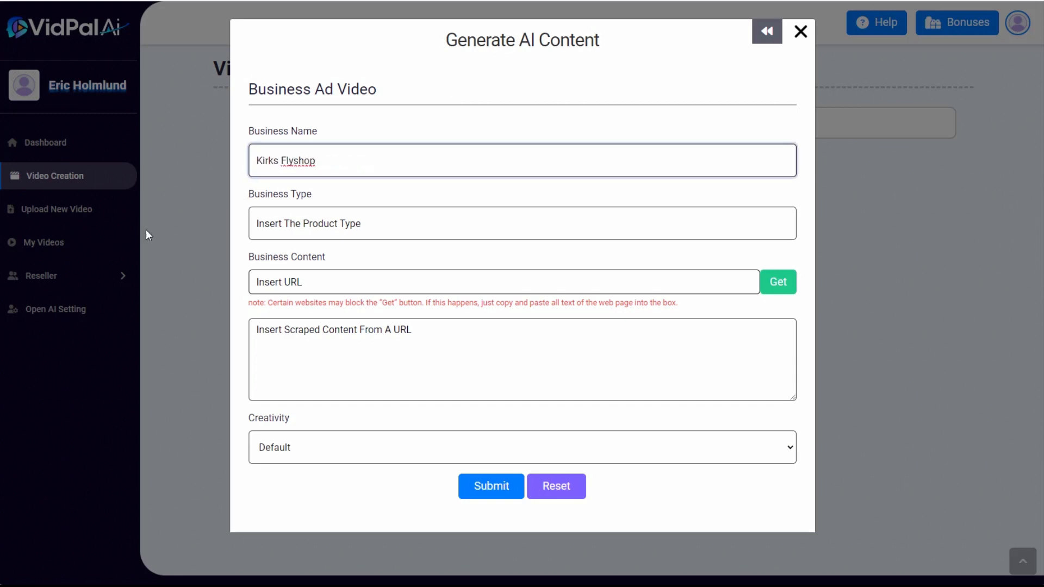
left_click(310, 221)
type("Fly fishing shop")
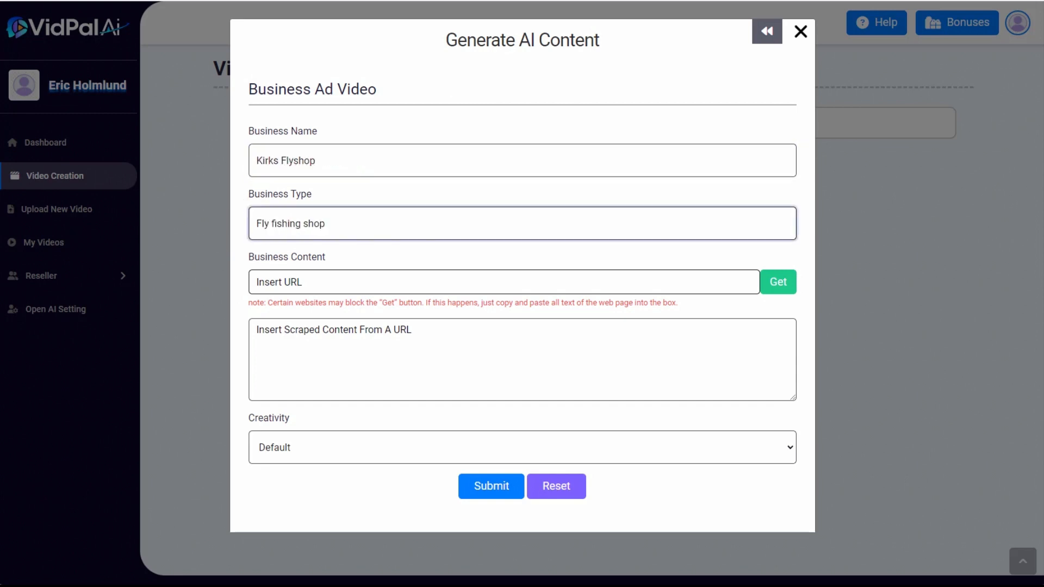
left_click(281, 282)
type("https://www.kirksflyshop.com/")
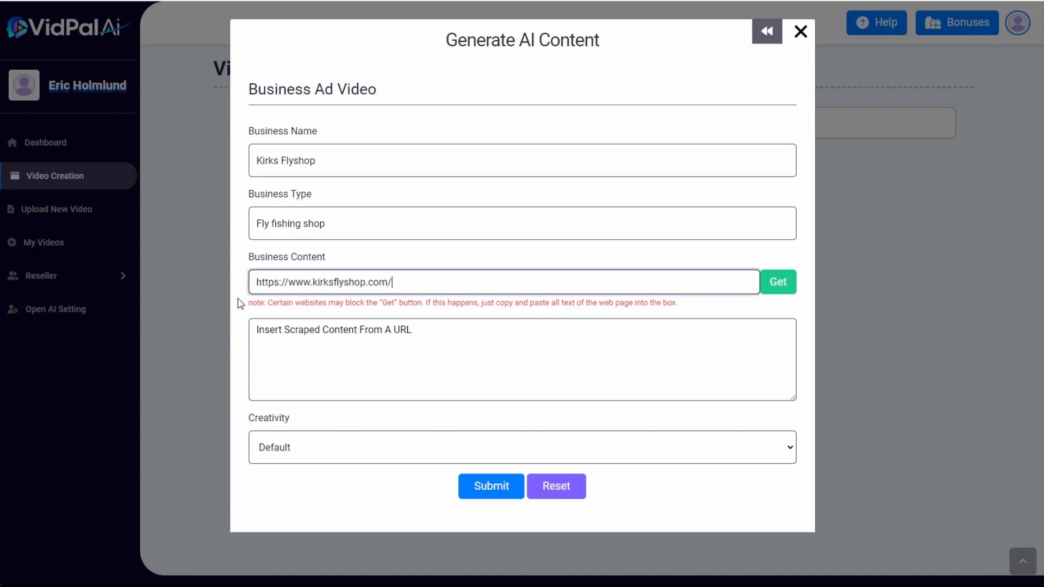
left_click(781, 282)
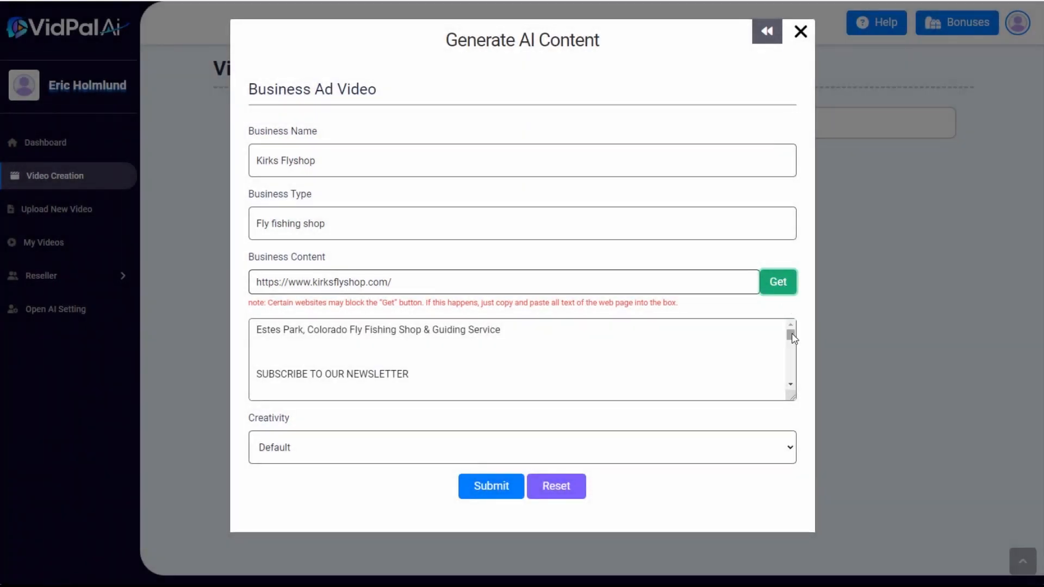
left_click_drag(790, 333, 792, 373)
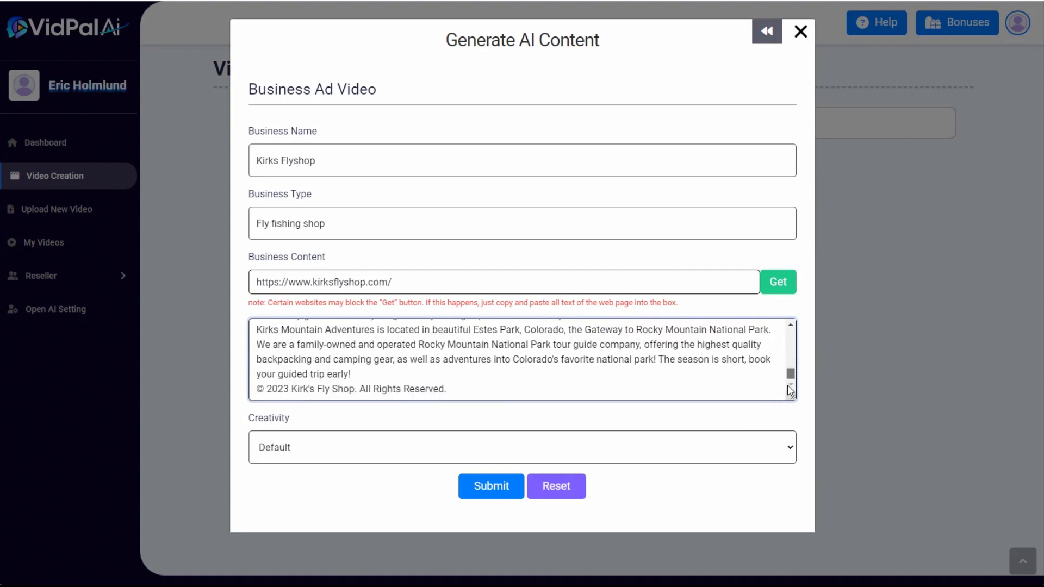
Generate the business ad script, review its slides and insert it into the whiteboard video form
left_click(493, 488)
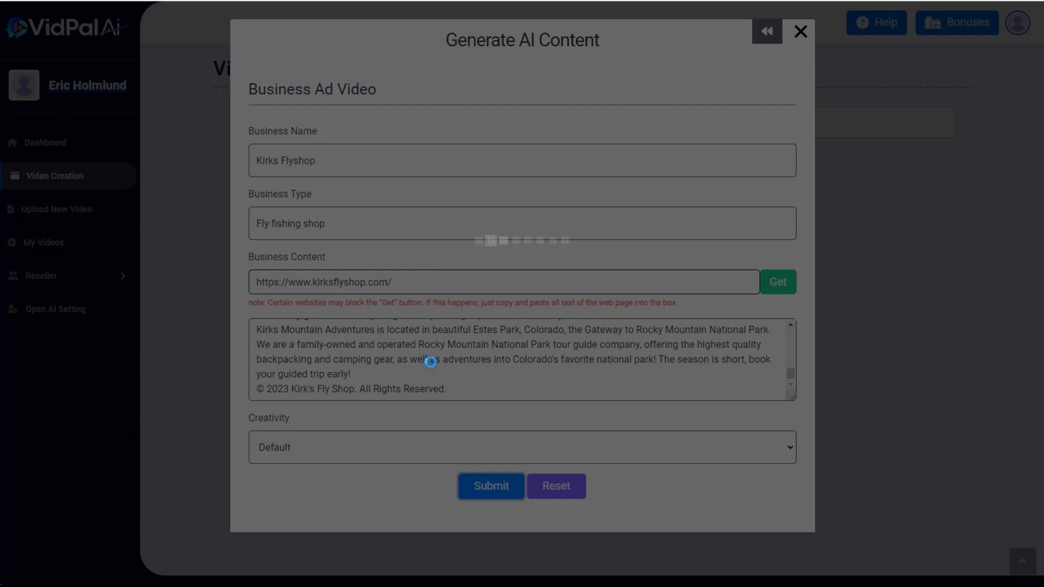
scroll(751, 229, "down", 3)
scroll(674, 333, "up", 3)
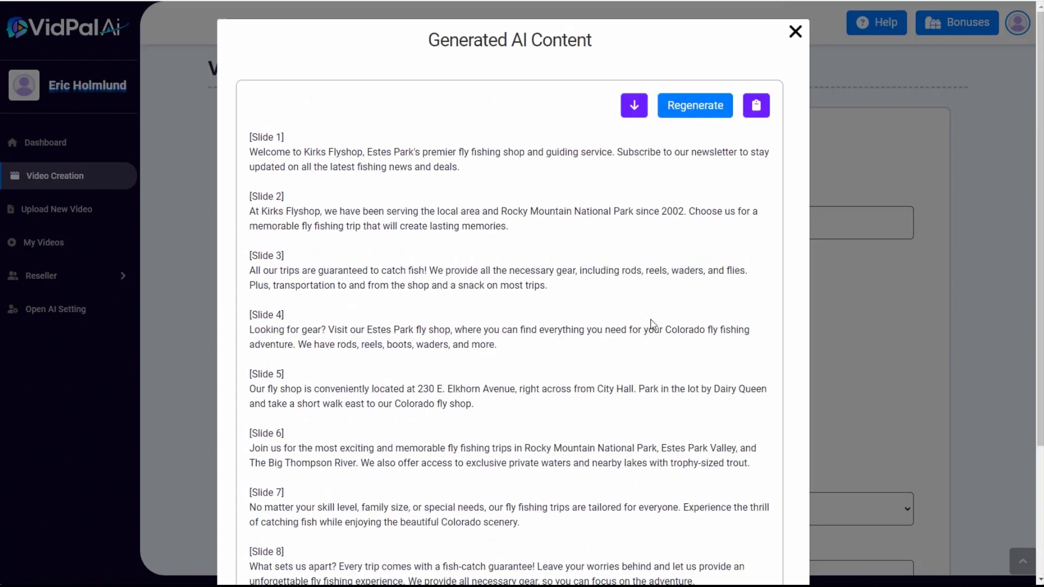
left_click(647, 112)
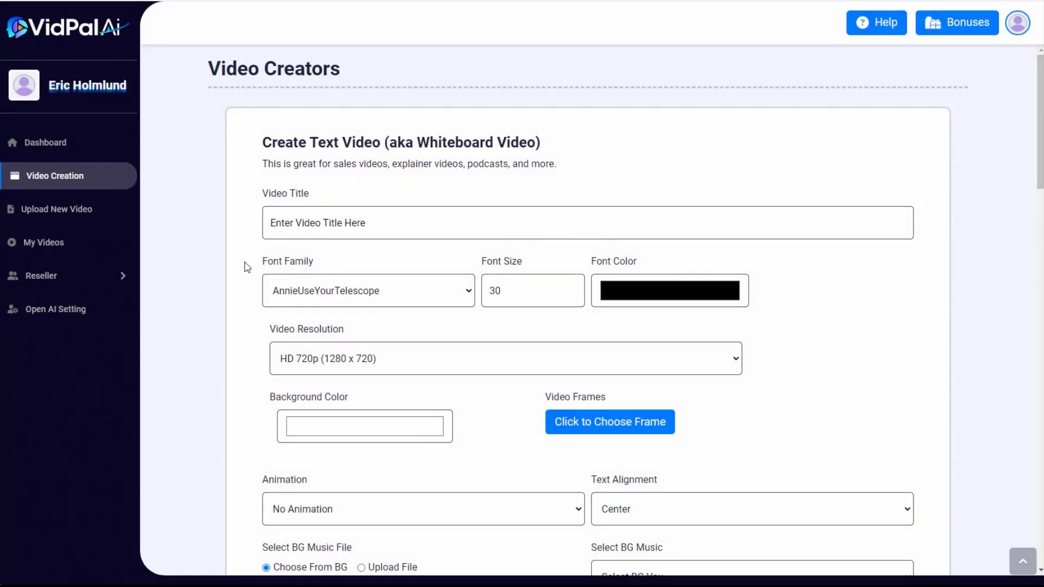
Title the video "Kirks Flyshop" and set its font to Georgia at size 60
left_click(294, 222)
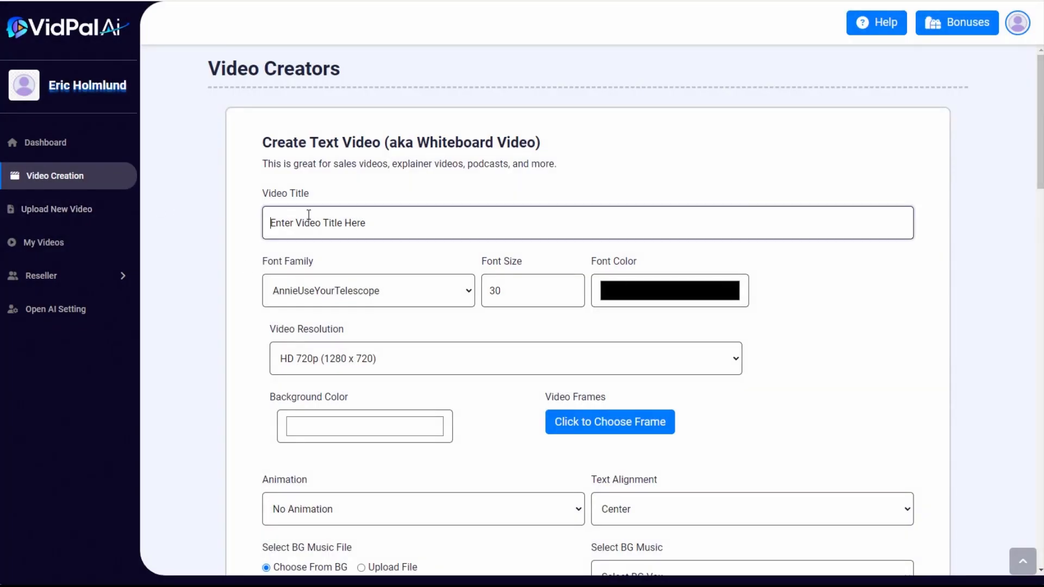
type("Kirks Flyshop")
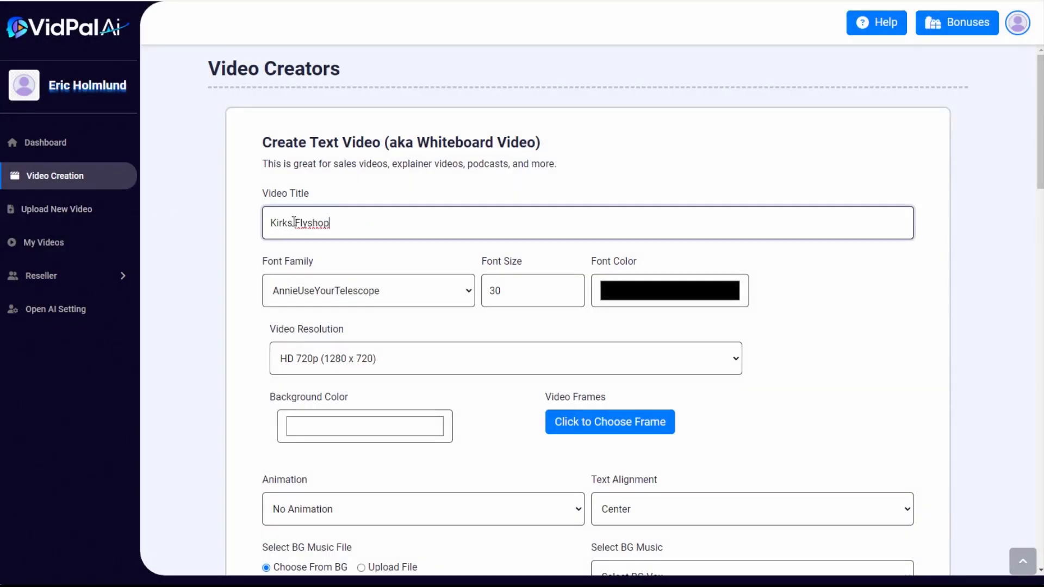
left_click(367, 294)
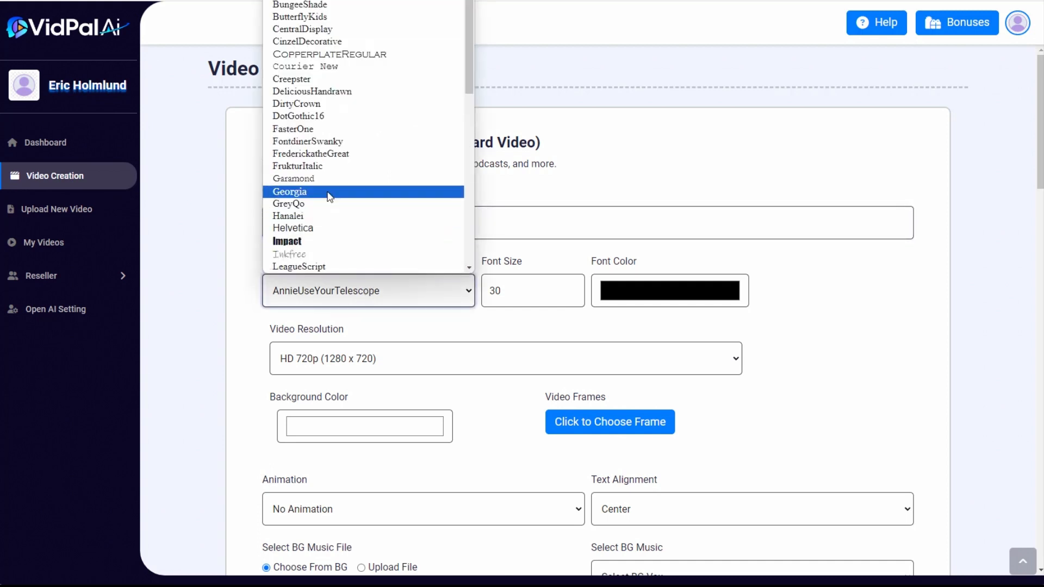
left_click(329, 194)
left_click_drag(506, 292, 479, 294)
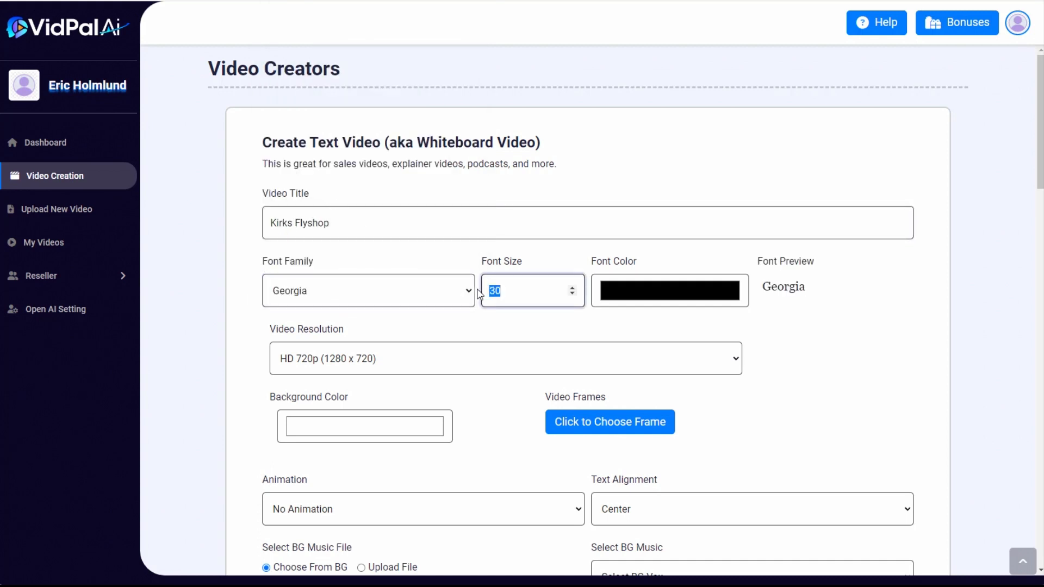
type("60")
View the Kirks Flyshop website's homepage design and colors, and return to the video form
scroll(767, 94, "down", 2)
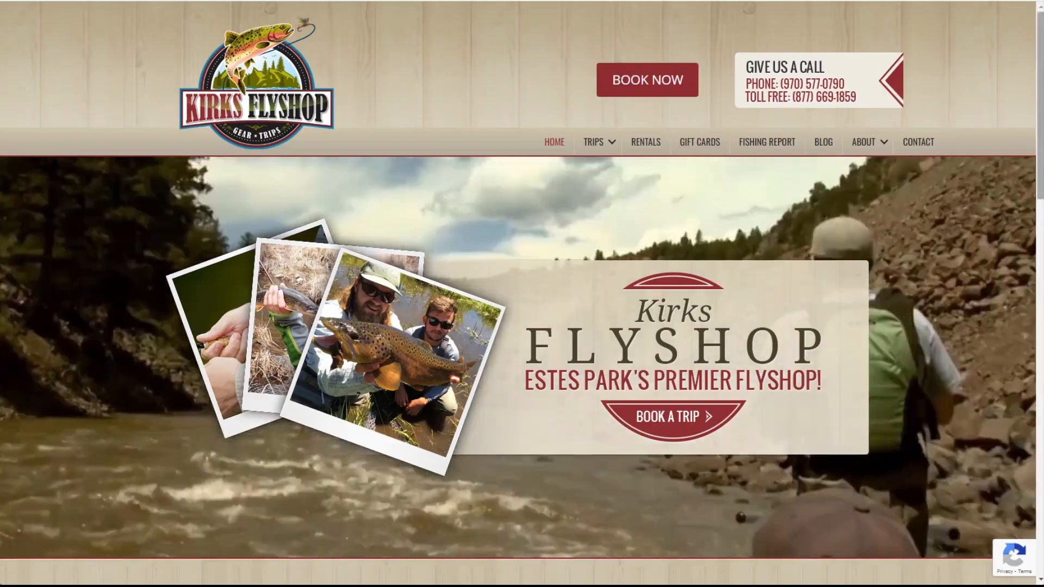
mouse_move(1039, 61)
left_mouse_down()
mouse_move(1033, 343)
mouse_move(1032, 45)
left_mouse_up()
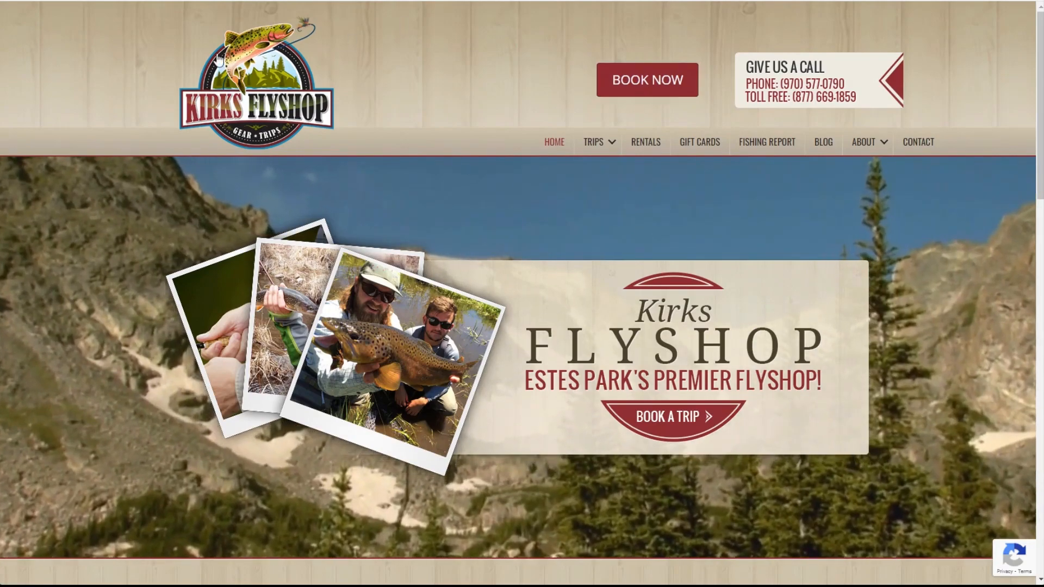
left_click(402, 1)
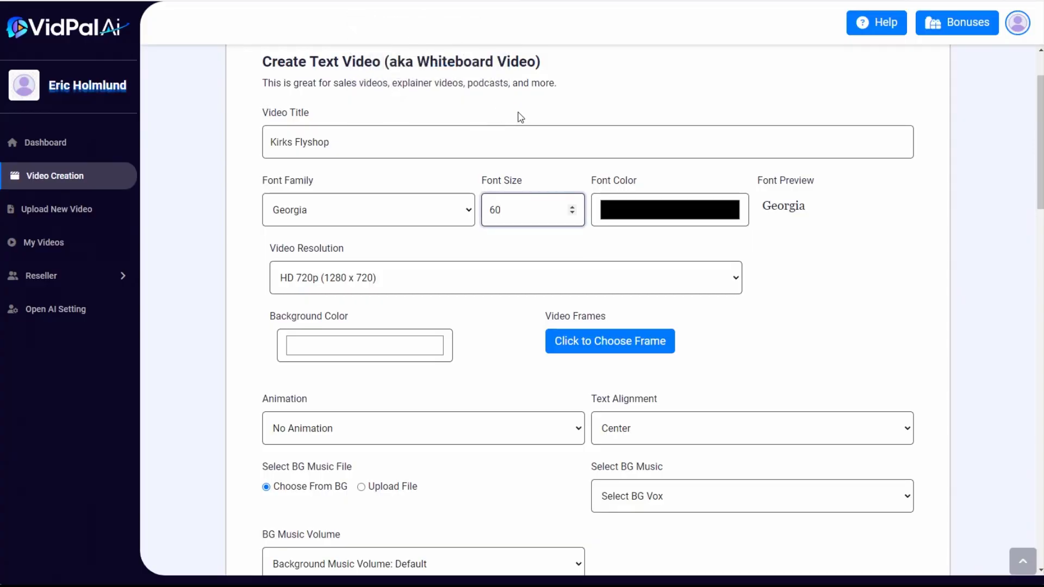
Set the font color to dark red with RGB values 136, 12, 18
left_click(639, 212)
left_click(606, 328)
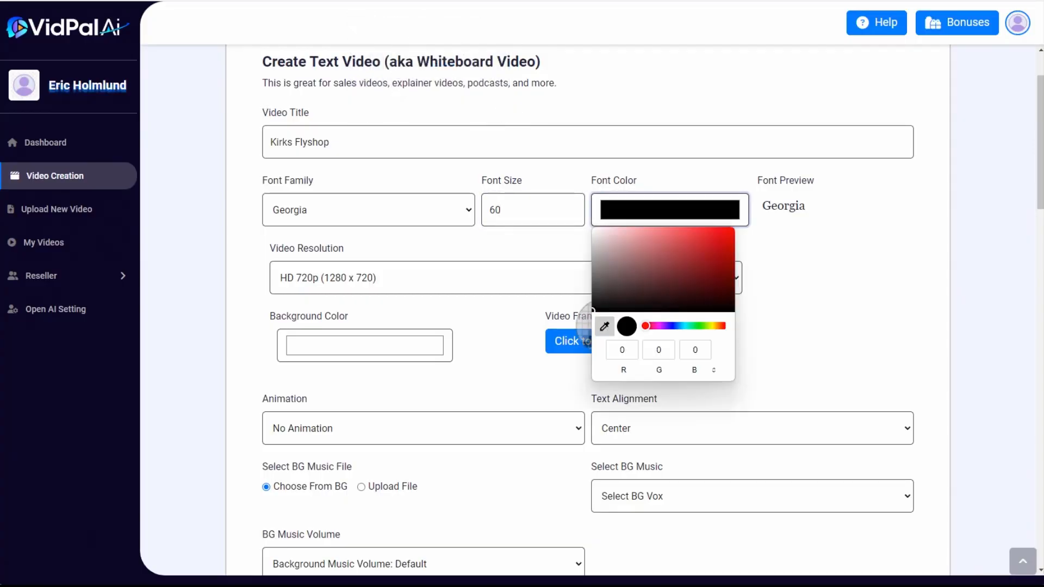
mouse_move(655, 275)
left_mouse_down()
mouse_move(680, 250)
mouse_move(692, 263)
mouse_move(683, 273)
mouse_move(678, 261)
left_mouse_up()
left_click(632, 354)
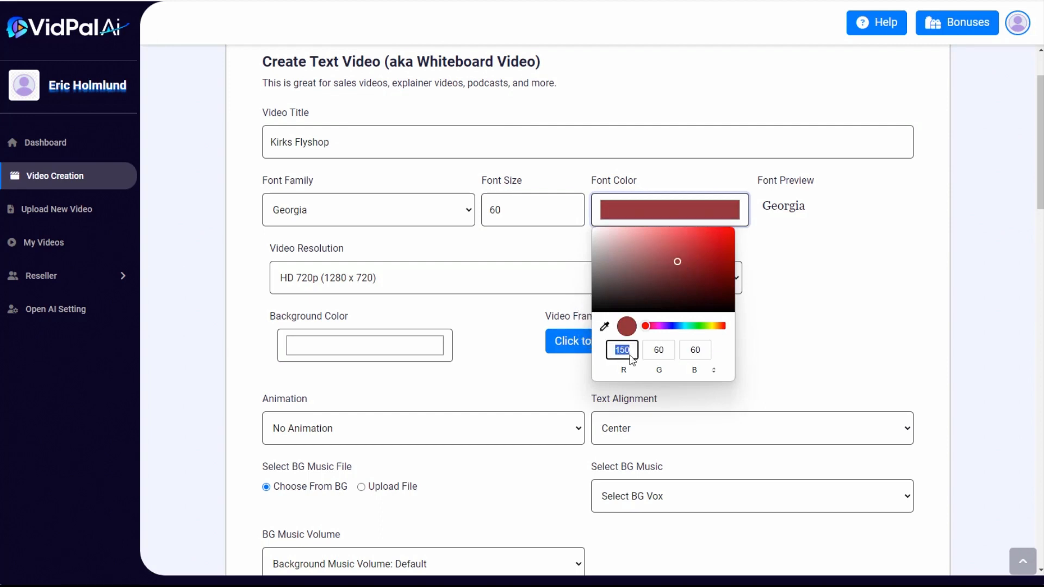
type("136")
left_click(661, 352)
type("12")
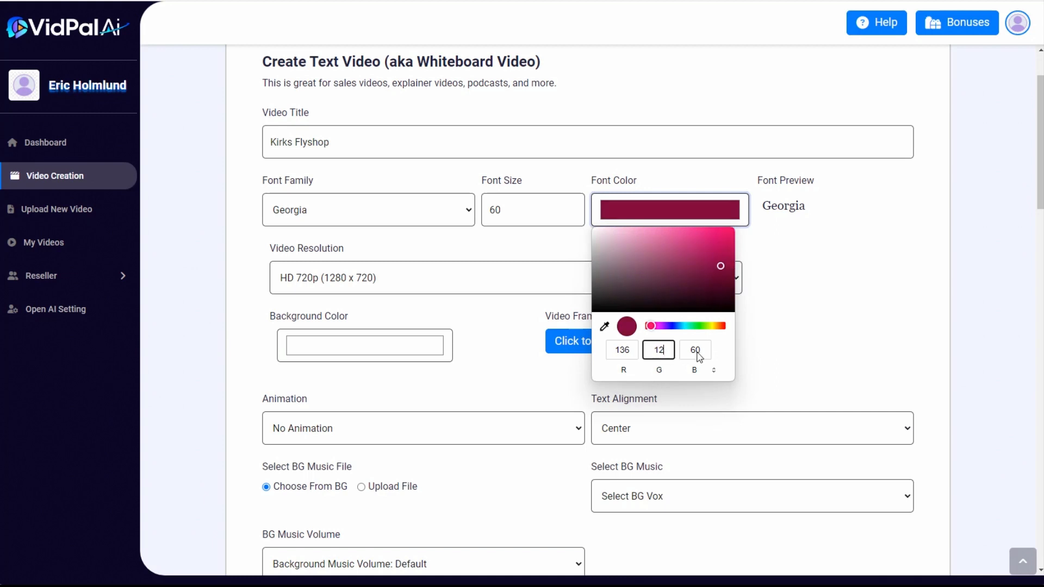
left_click(707, 354)
type("18")
left_click(650, 227)
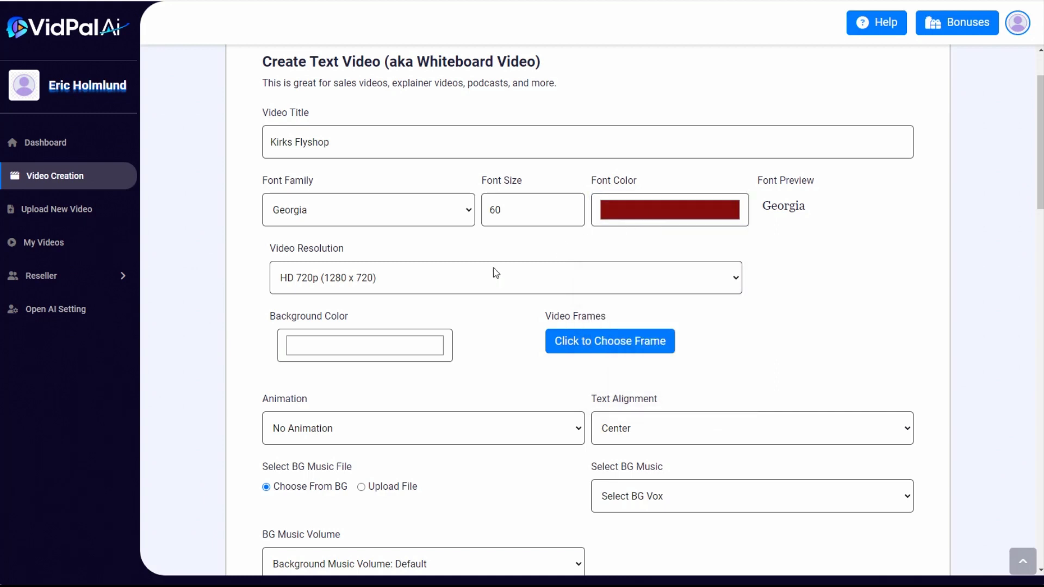
Set the video resolution to Full HD 1080p and the background color to beige with RGB values 222, 219, 200
left_click(373, 283)
left_click(357, 310)
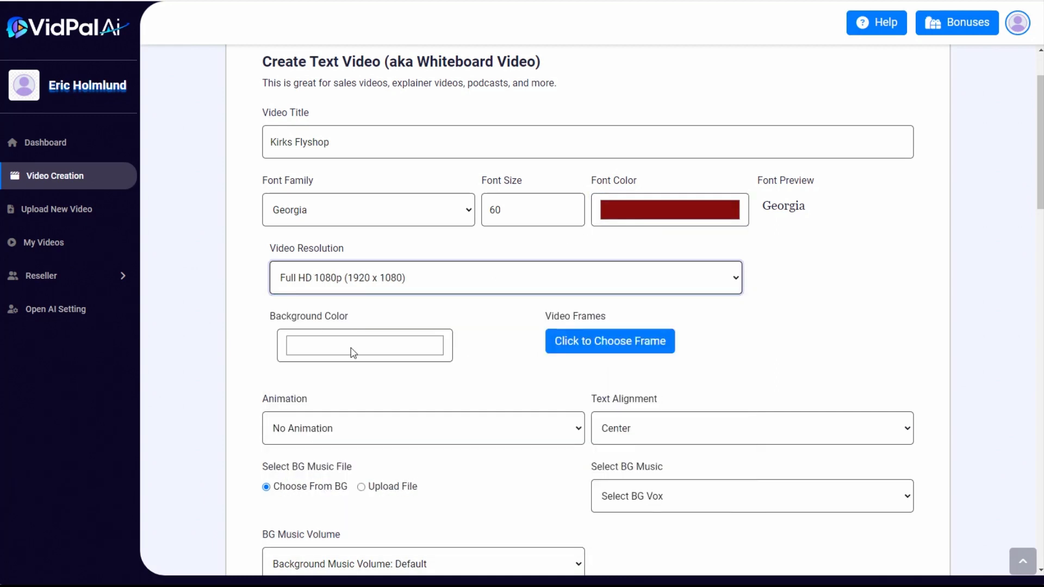
left_click(353, 351)
left_click(307, 485)
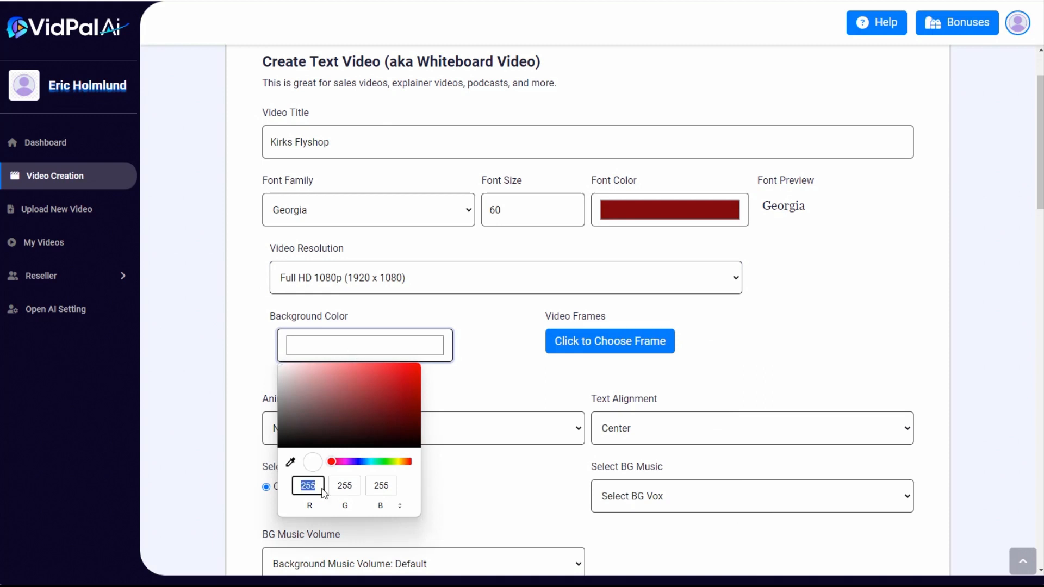
type("222")
left_click(348, 488)
type("21")
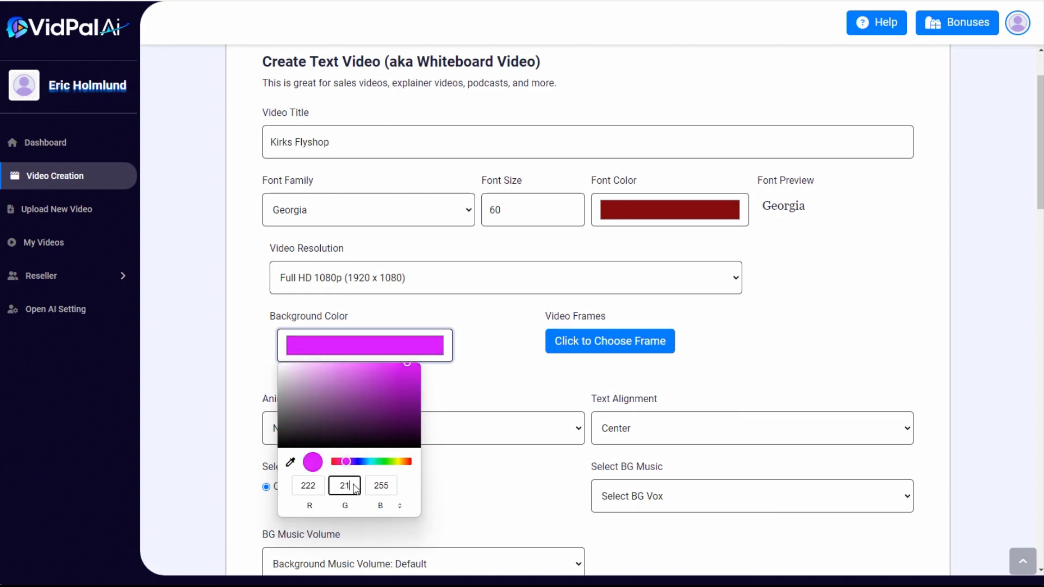
type("9")
left_click(394, 489)
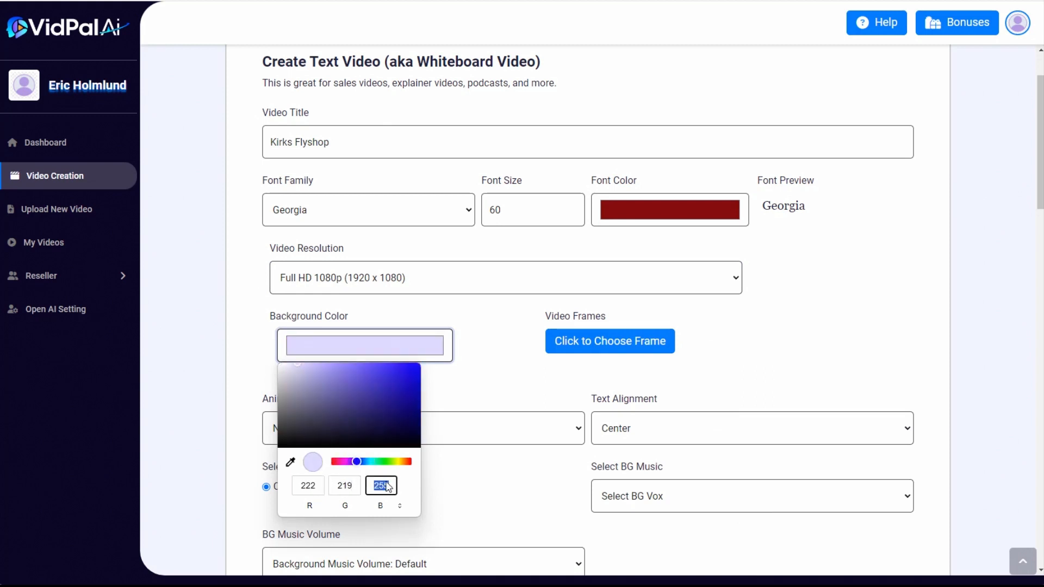
type("200")
left_click(473, 382)
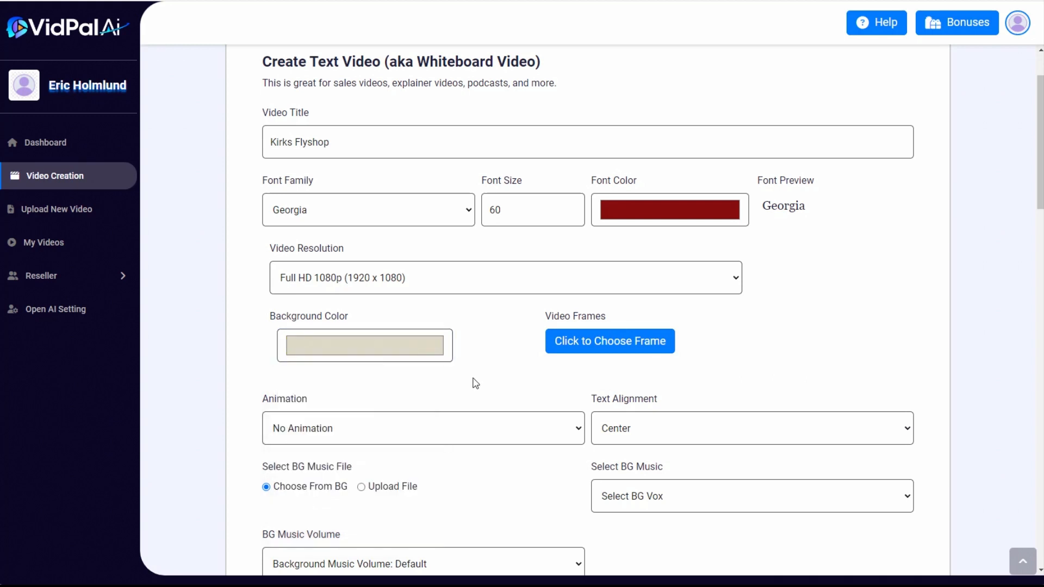
Set the text animation to Fade In and the text alignment to Left
scroll(473, 376, "down", 2)
left_click(508, 305)
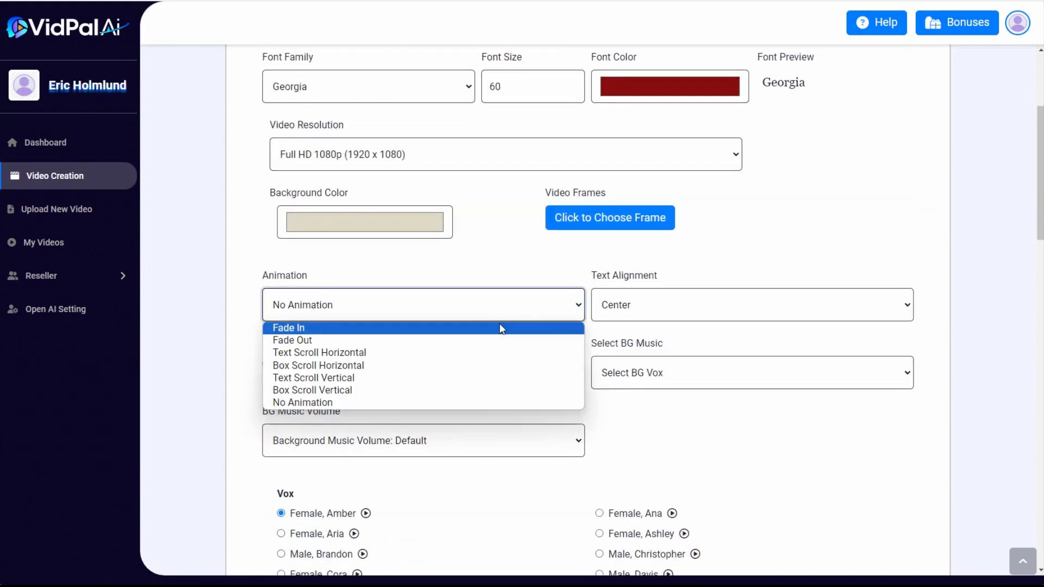
left_click(499, 325)
left_click(659, 318)
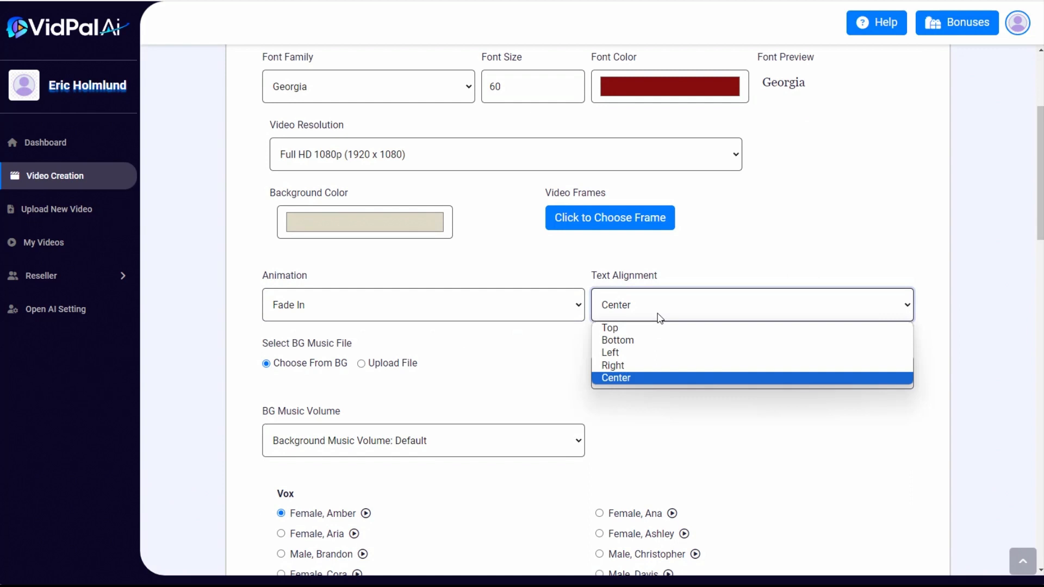
left_click(654, 354)
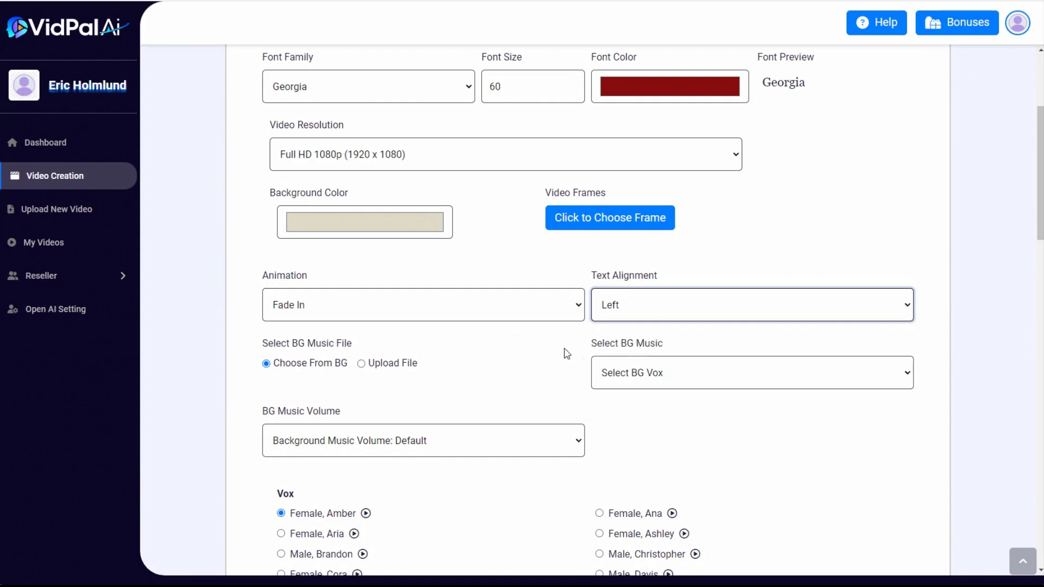
Choose Coastline as the background music and set its volume to 0.10
scroll(527, 357, "down", 2)
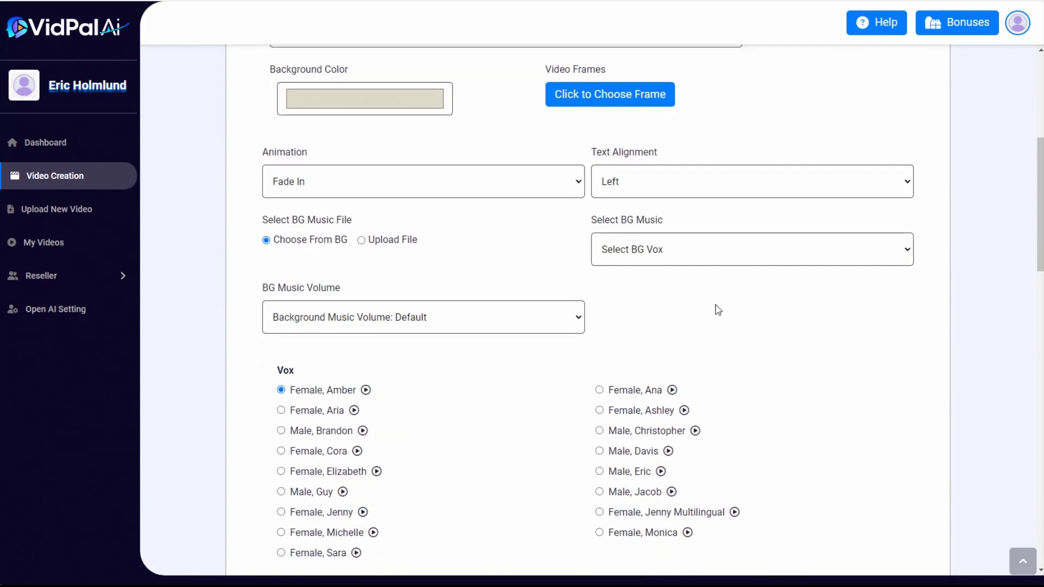
left_click(690, 255)
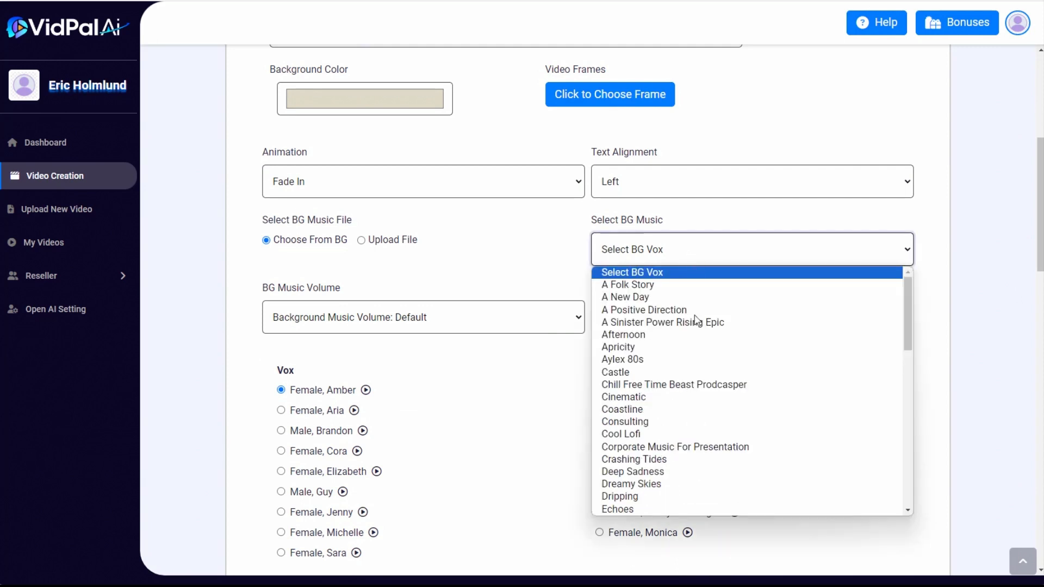
left_click(641, 413)
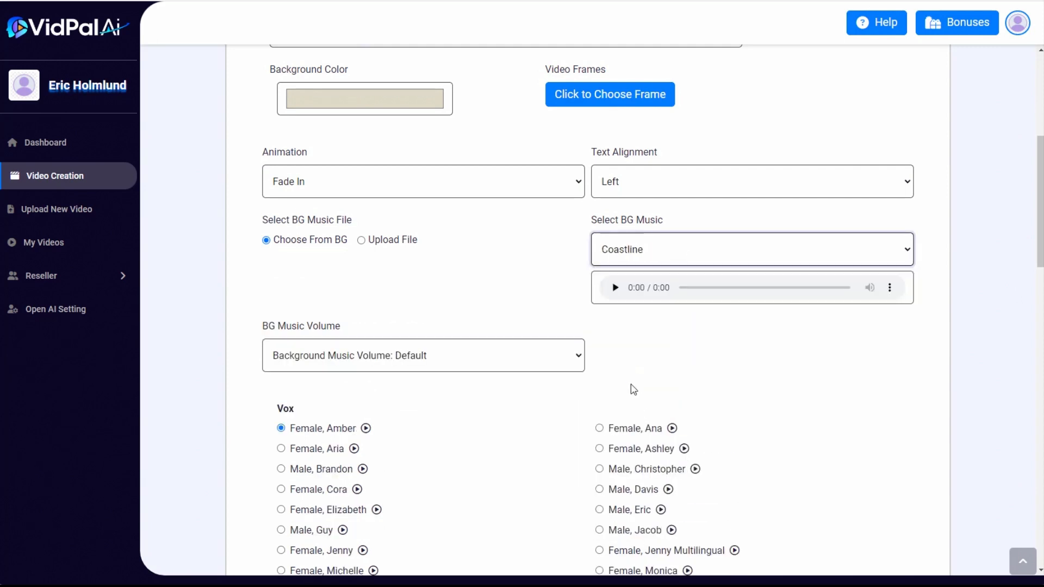
scroll(630, 390, "down", 2)
left_click(399, 238)
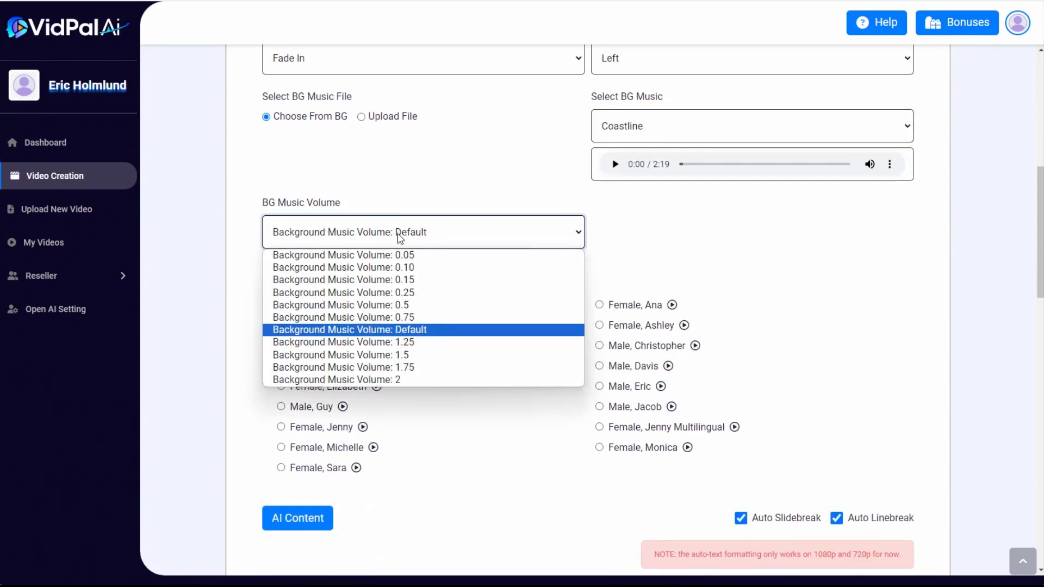
left_click(381, 267)
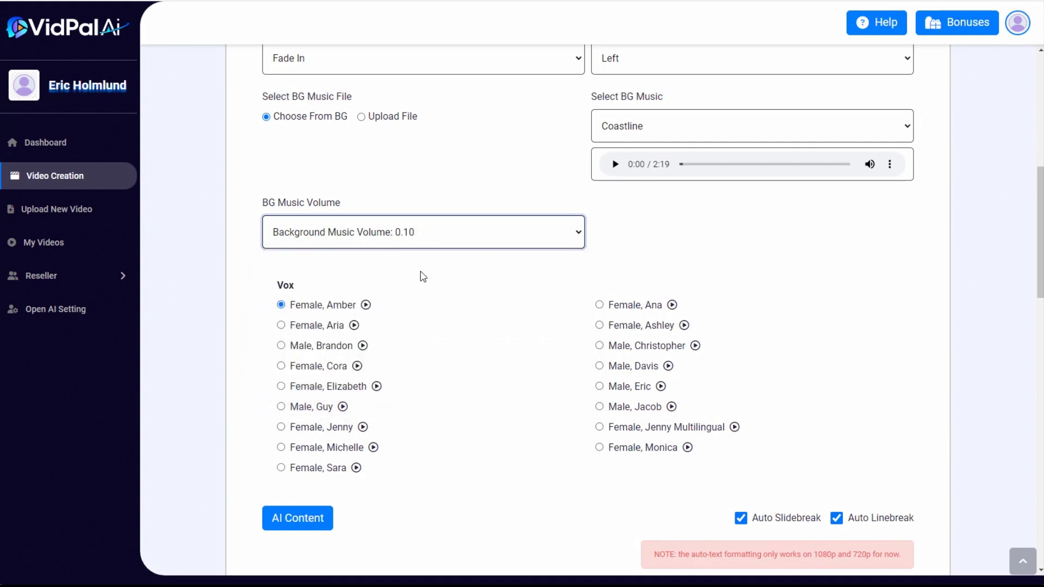
Select the male voice Davis for the narration and create the video from the ten script slides
left_click(600, 368)
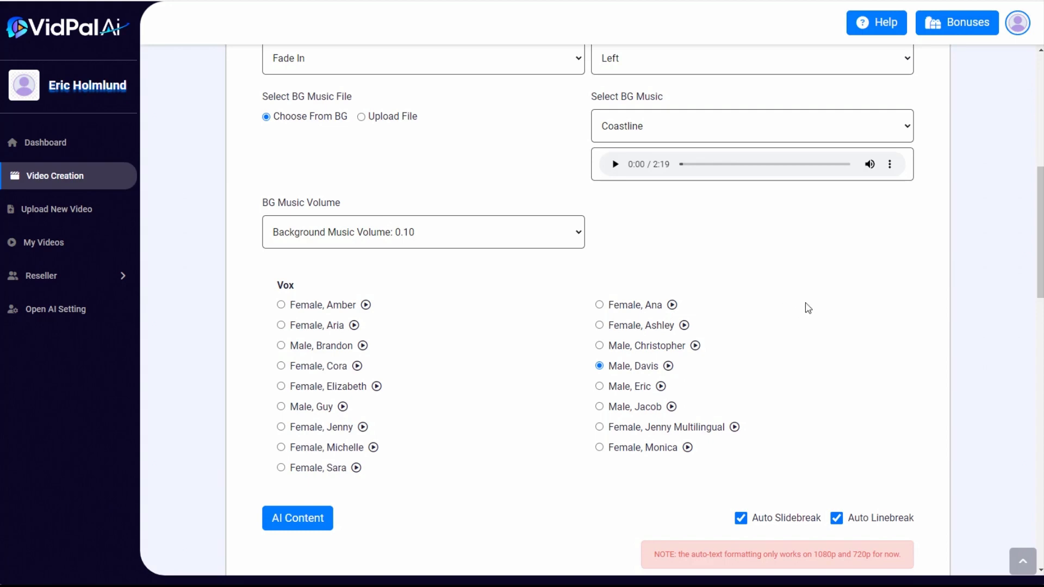
left_click_drag(1040, 200, 1040, 484)
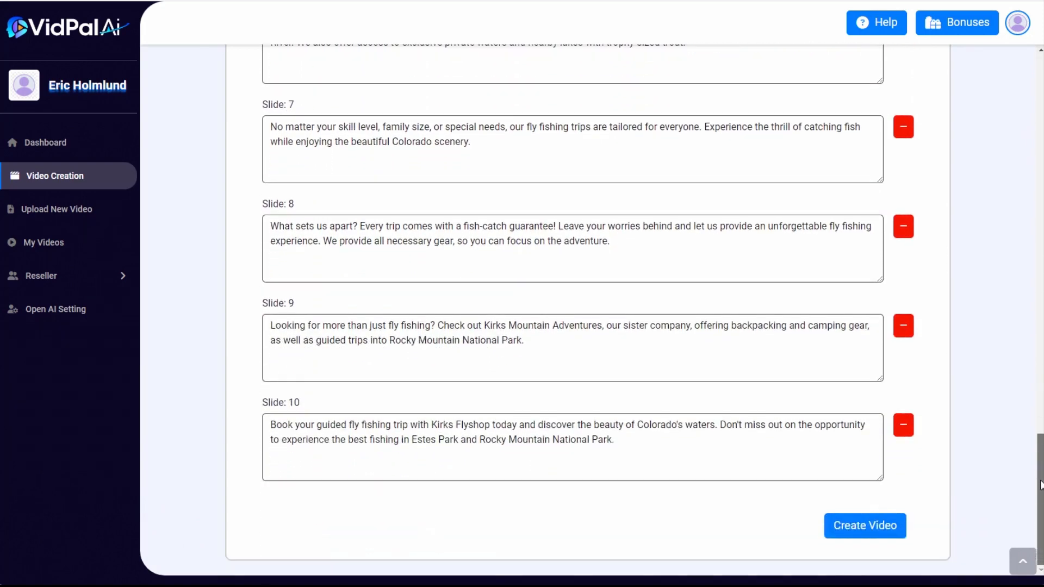
left_click(872, 530)
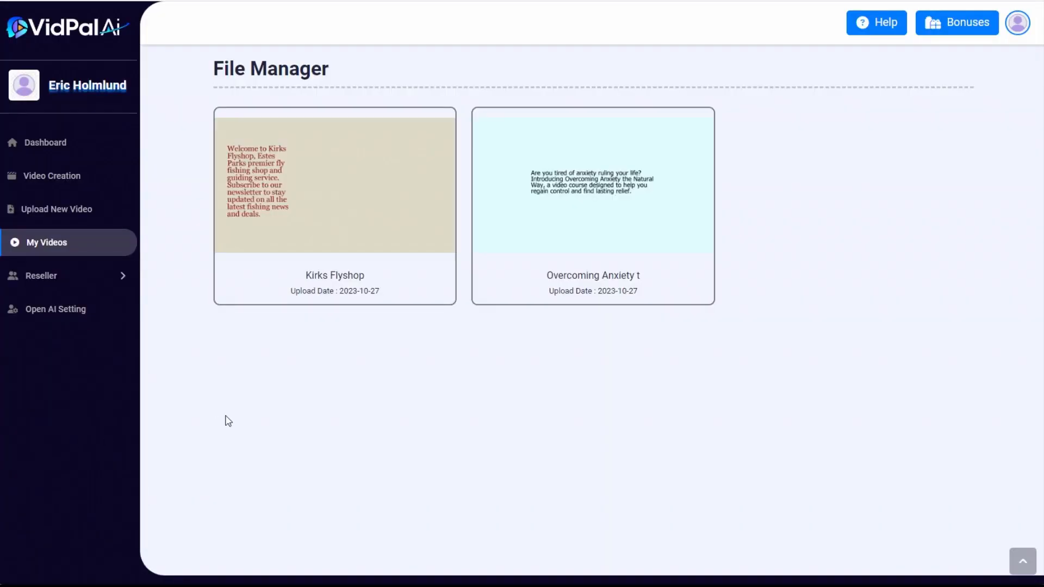
Preview the start of the finished Kirks Flyshop video, pause it and close the player
mouse_move(280, 117)
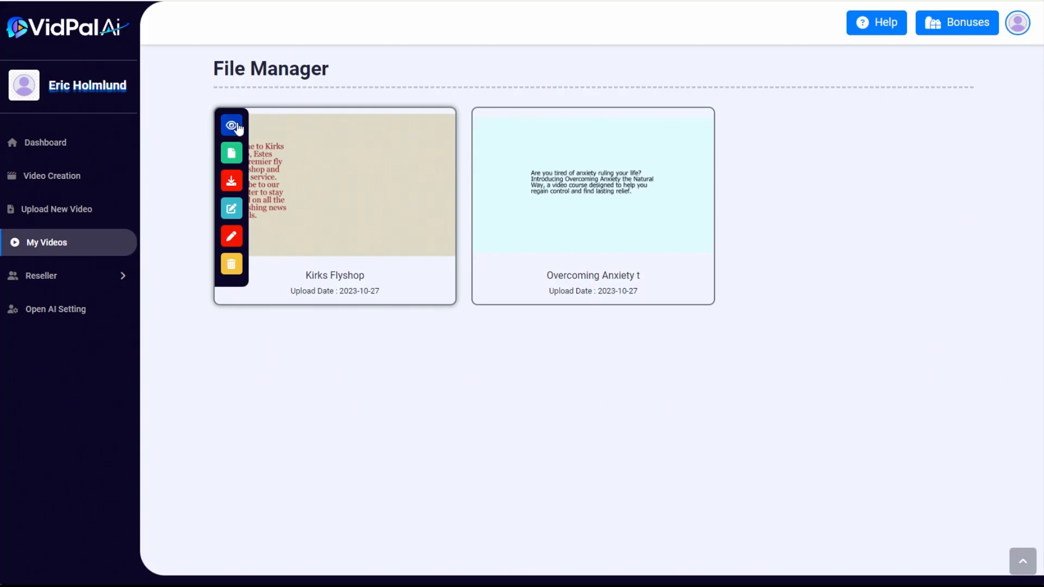
left_click(232, 126)
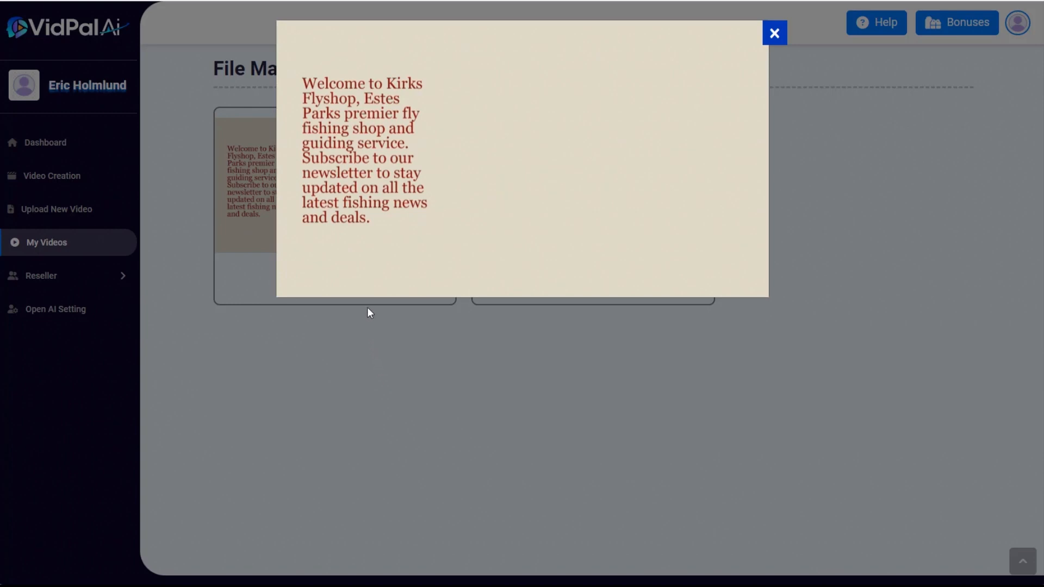
mouse_move(356, 261)
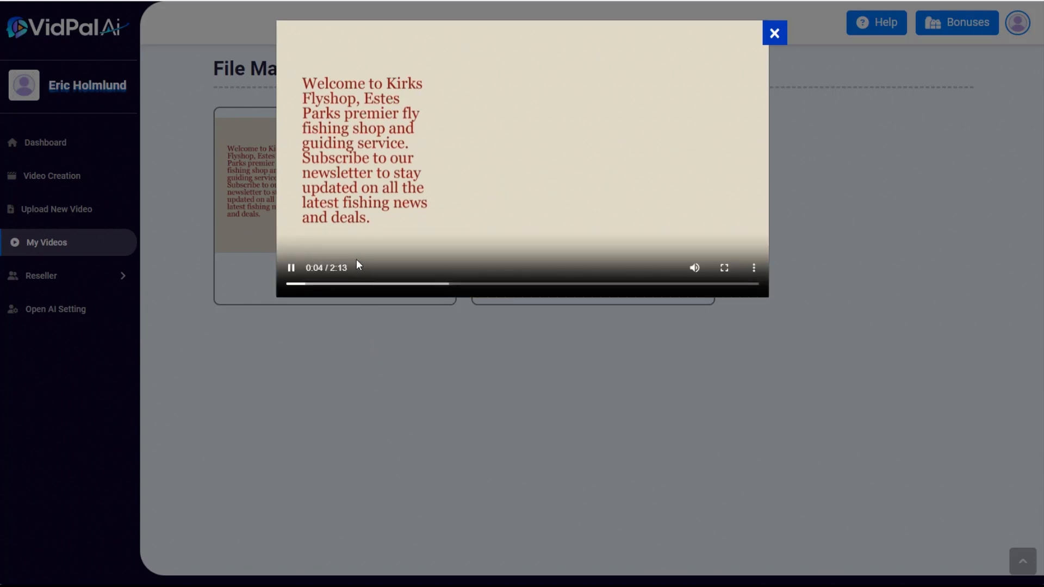
left_click(292, 272)
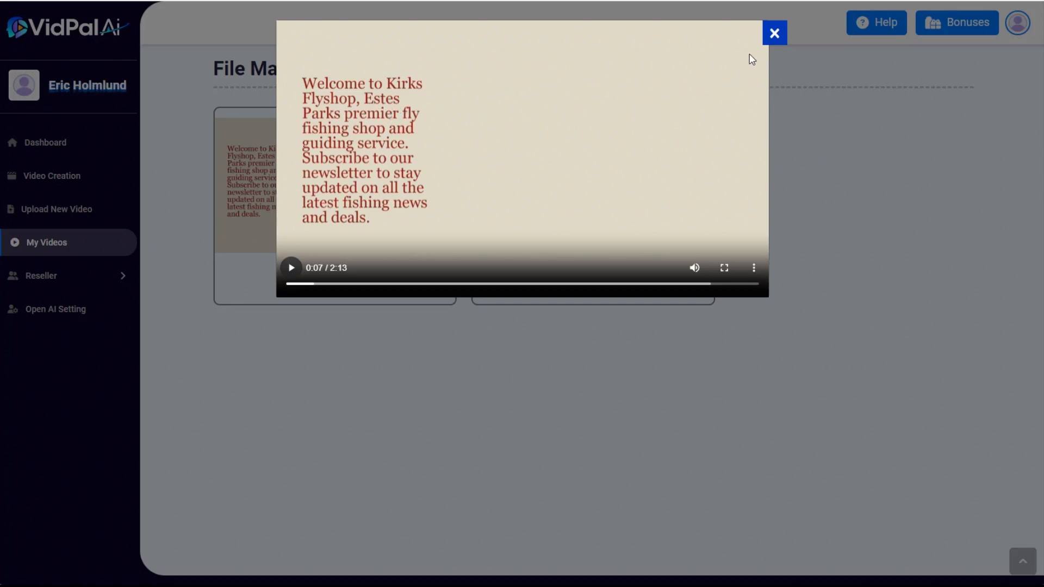
left_click(776, 34)
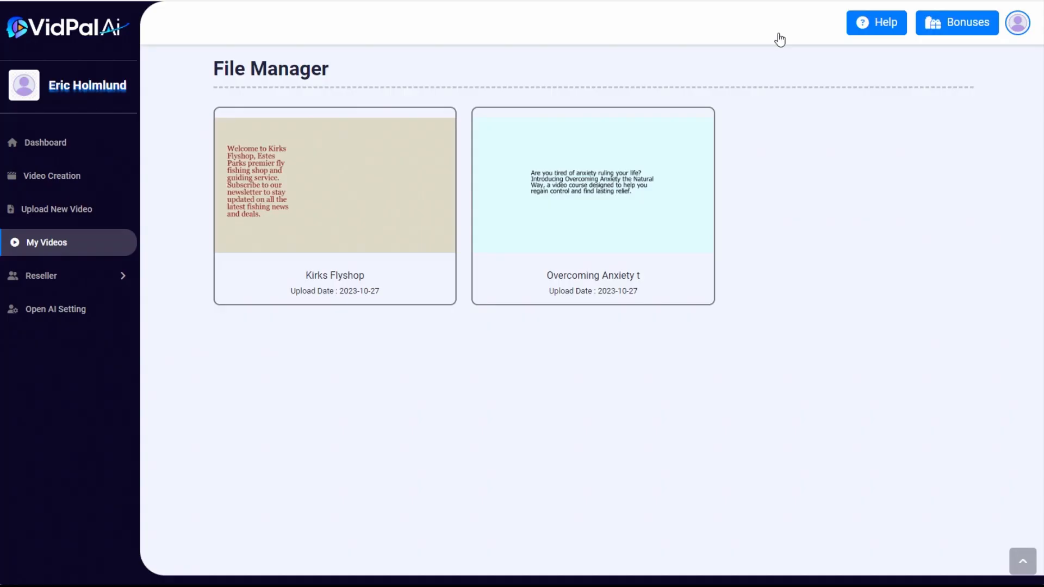
Start a new video of the Import Images type, built from image URLs
mouse_move(332, 156)
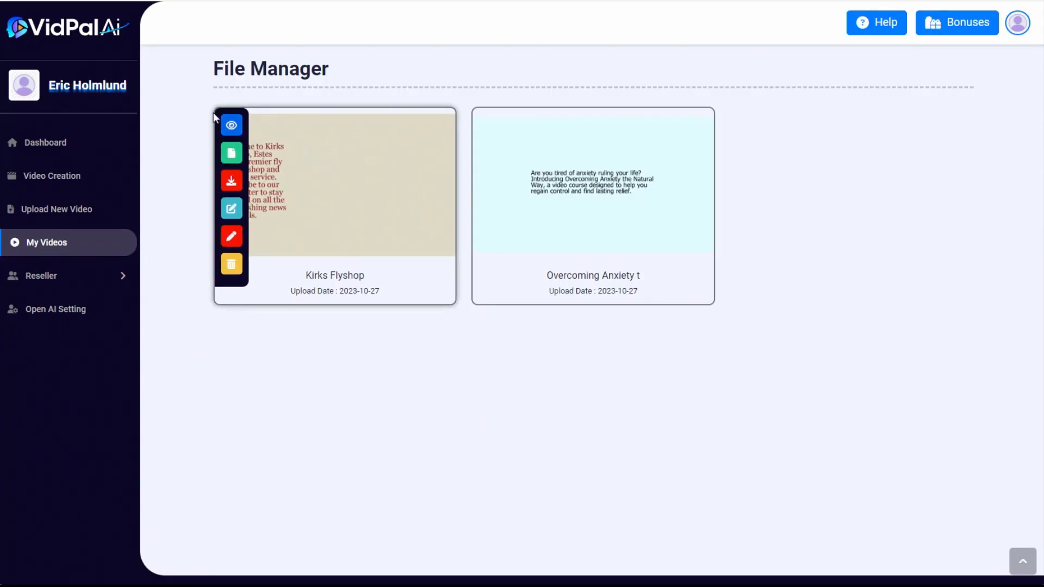
left_click(67, 173)
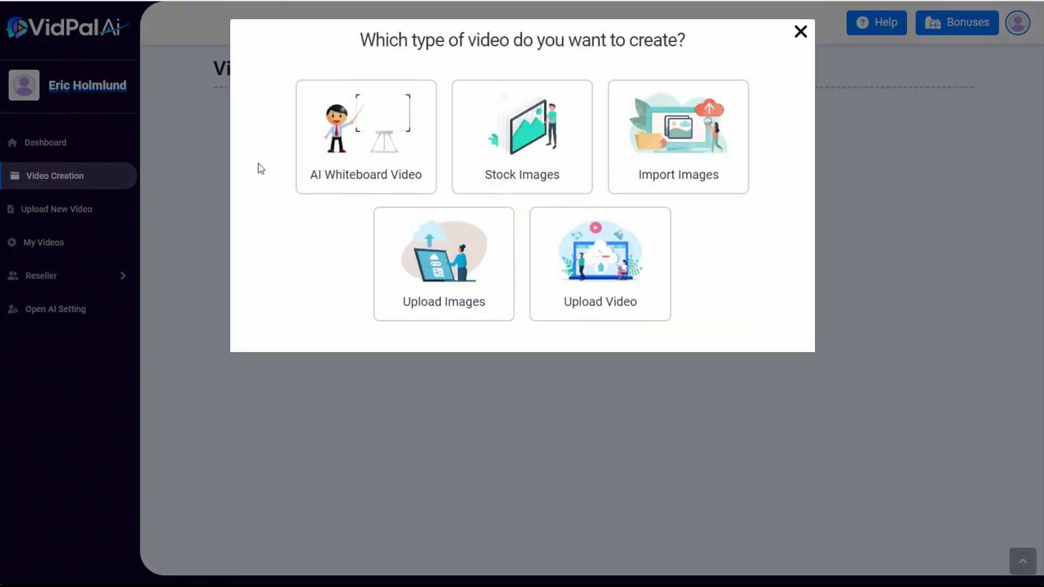
left_click(666, 132)
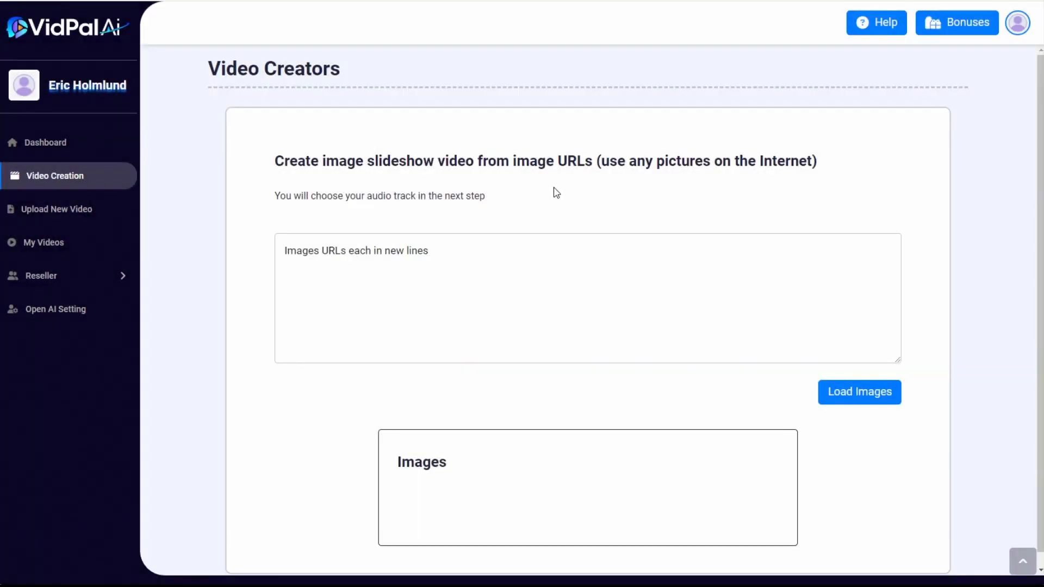
Copy the image address of the Kirks Flyshop logo from the website's homepage and paste it into the image URL list
left_click_drag(1041, 126, 1033, 103)
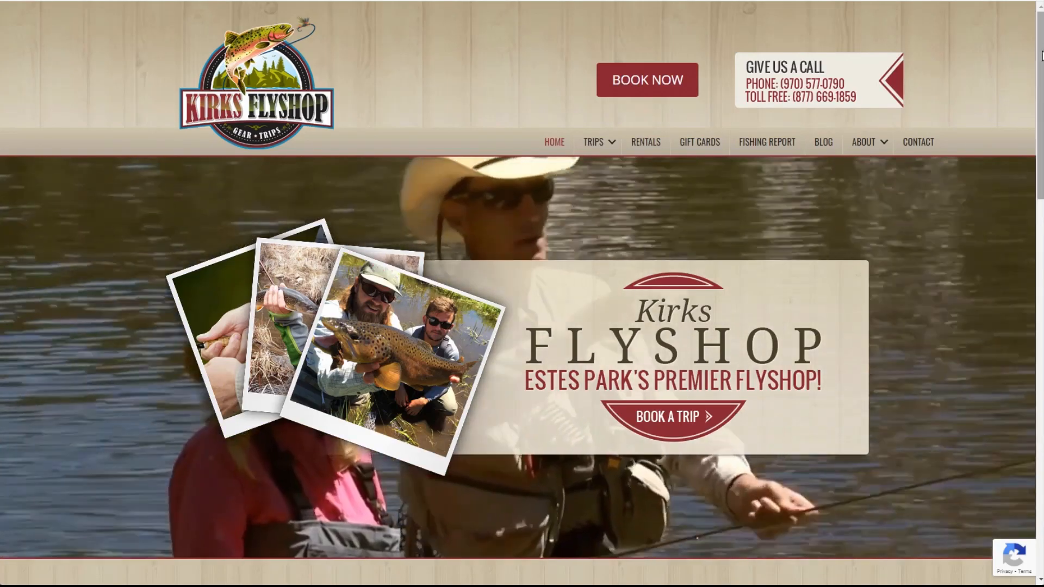
scroll(710, 266, "down", 10)
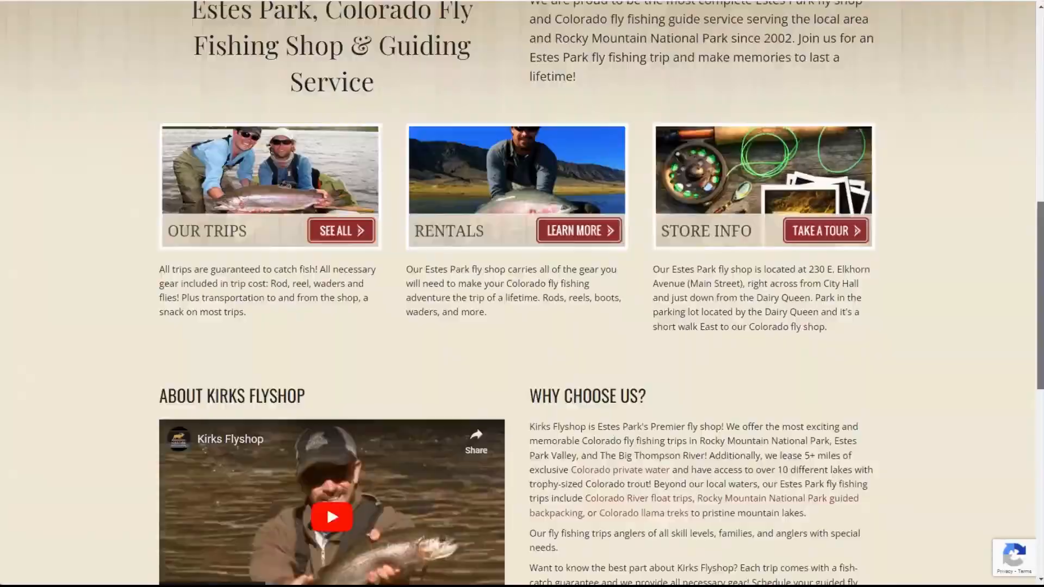
left_click_drag(1041, 296, 1041, 106)
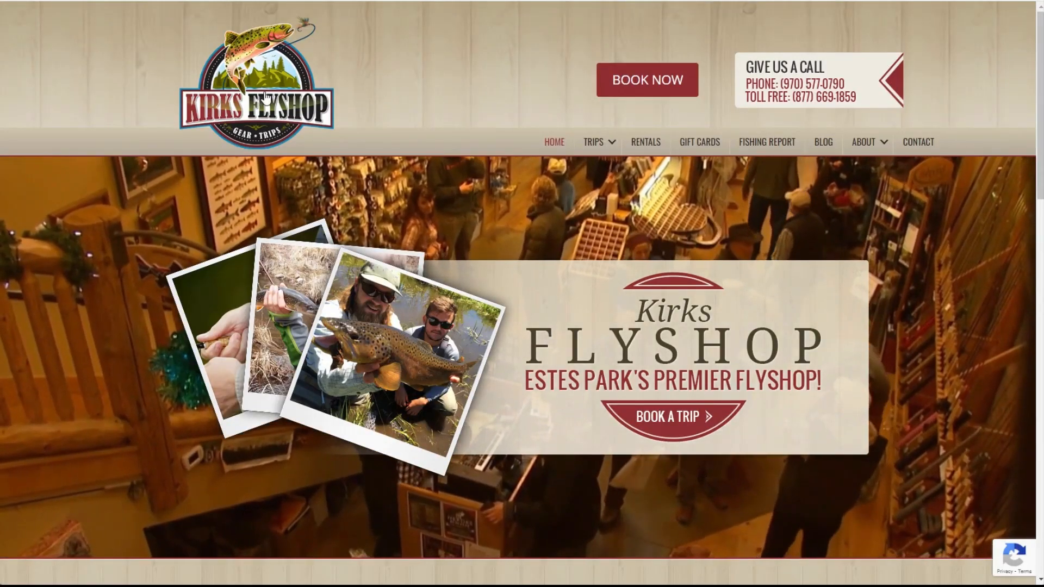
right_click(261, 91)
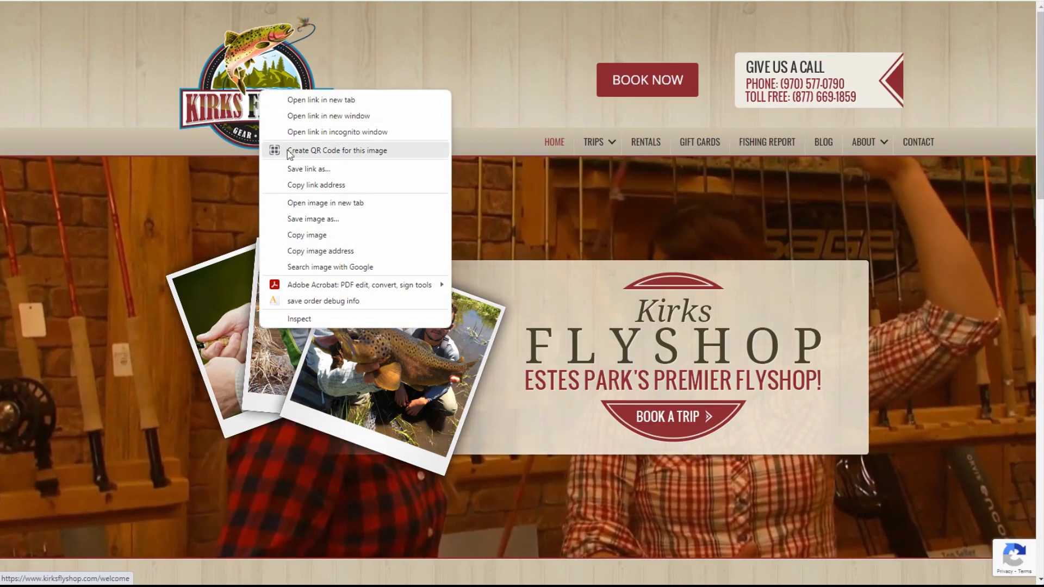
left_click(321, 251)
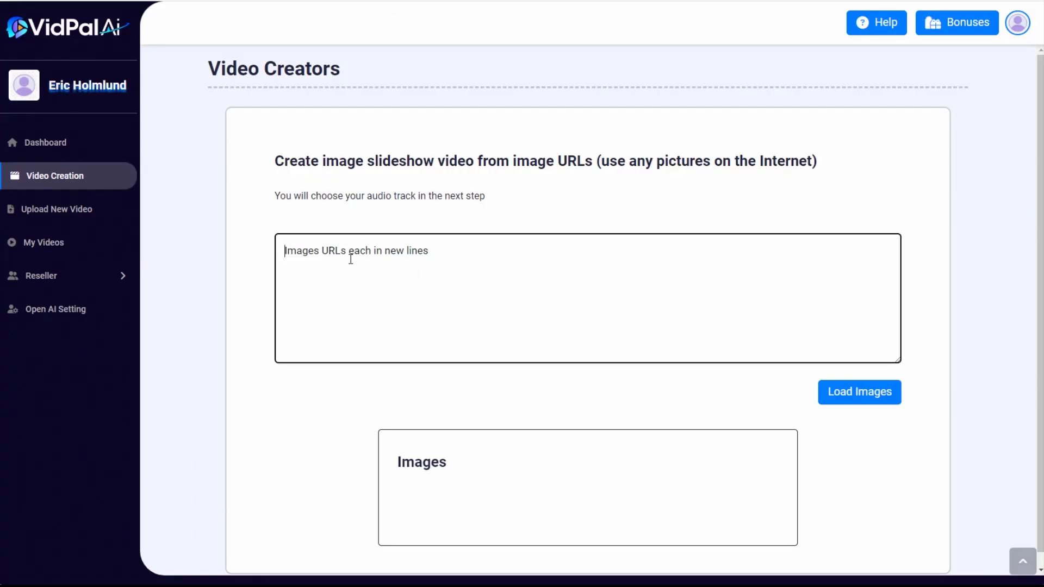
key("ctrl+v")
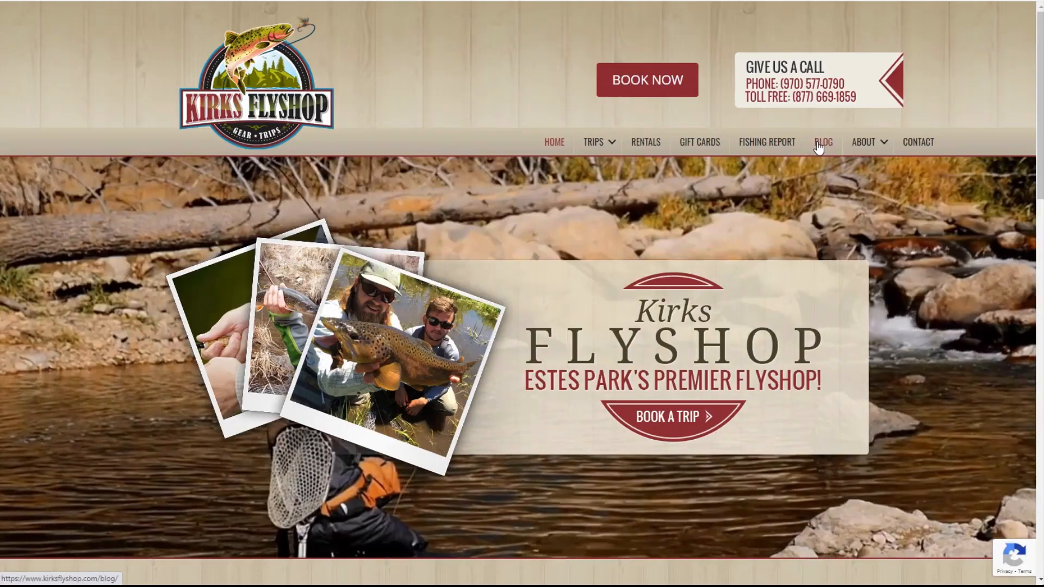
Open the blog post "The Trout of Rocky Mountain National Park" on the Kirks Flyshop website and look through its trout pictures
left_click(822, 143)
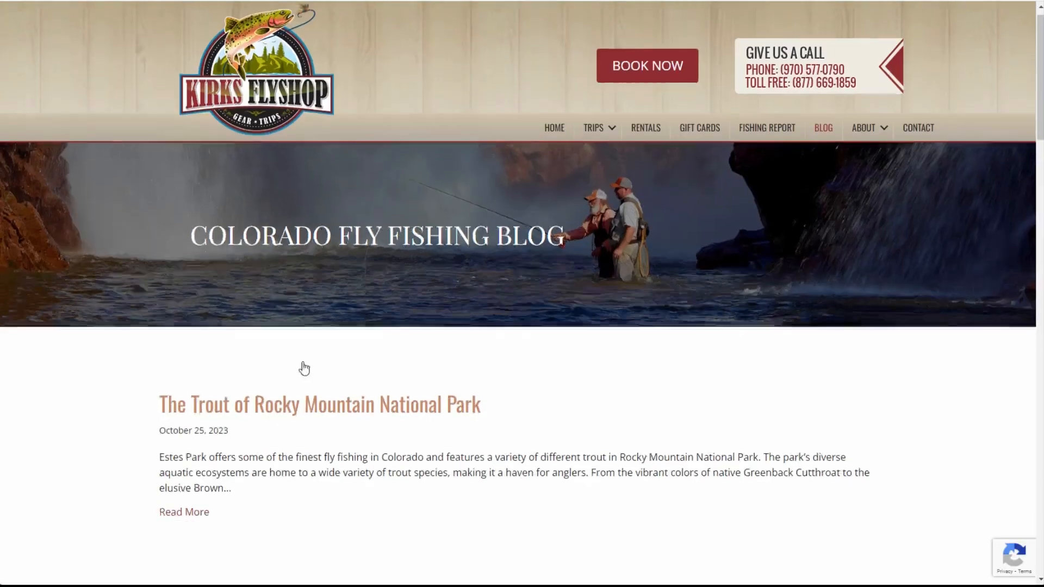
scroll(302, 349, "down", 2)
left_click(302, 302)
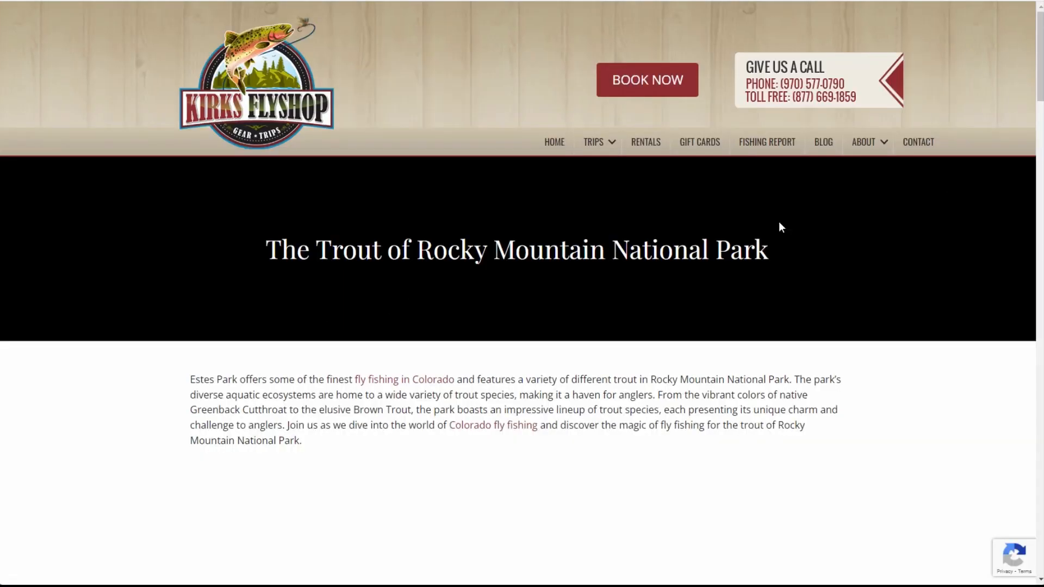
scroll(661, 274, "down", 8)
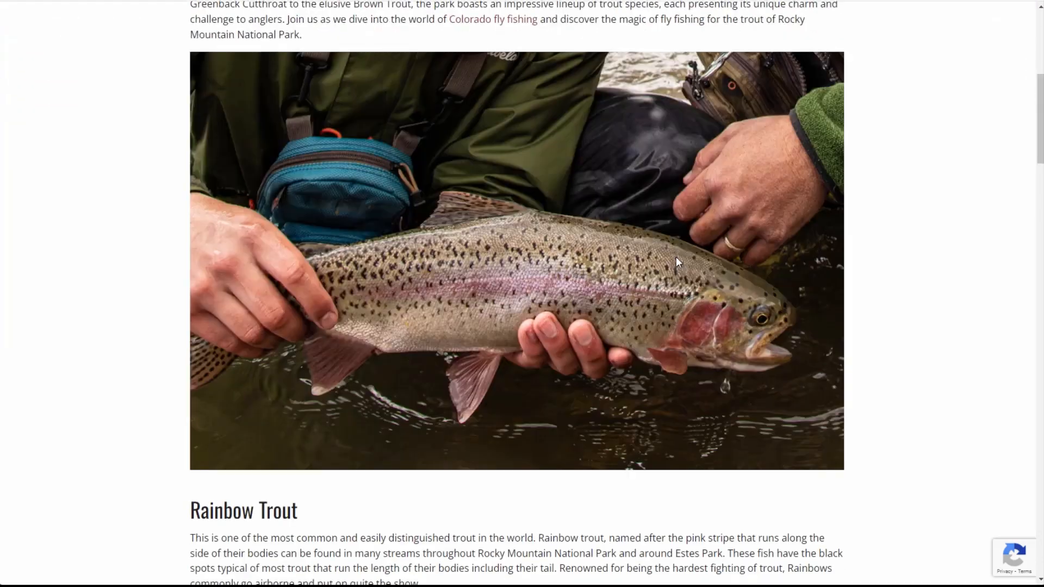
scroll(661, 280, "down", 10)
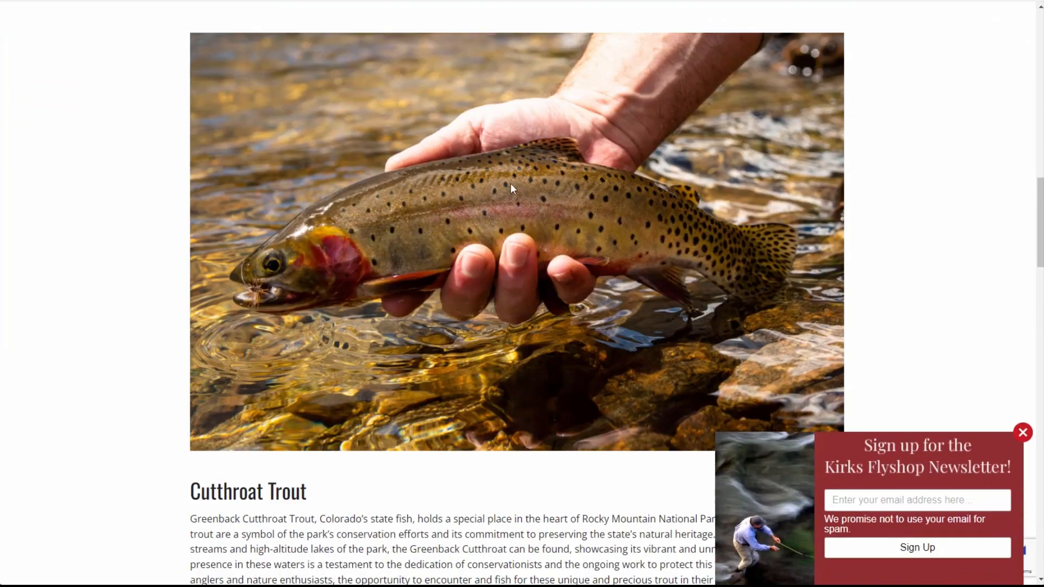
scroll(408, 178, "down", 2)
left_click_drag(1041, 188, 1041, 176)
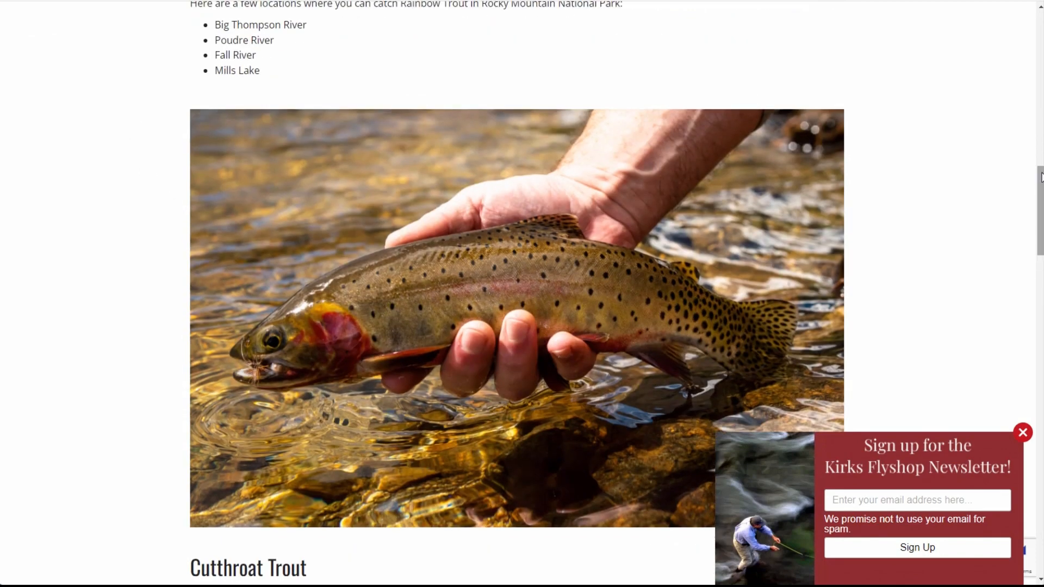
Return to VidPal AI, paste the remaining Kirks Flyshop picture addresses below the logo URL and load the images
left_click(395, 1)
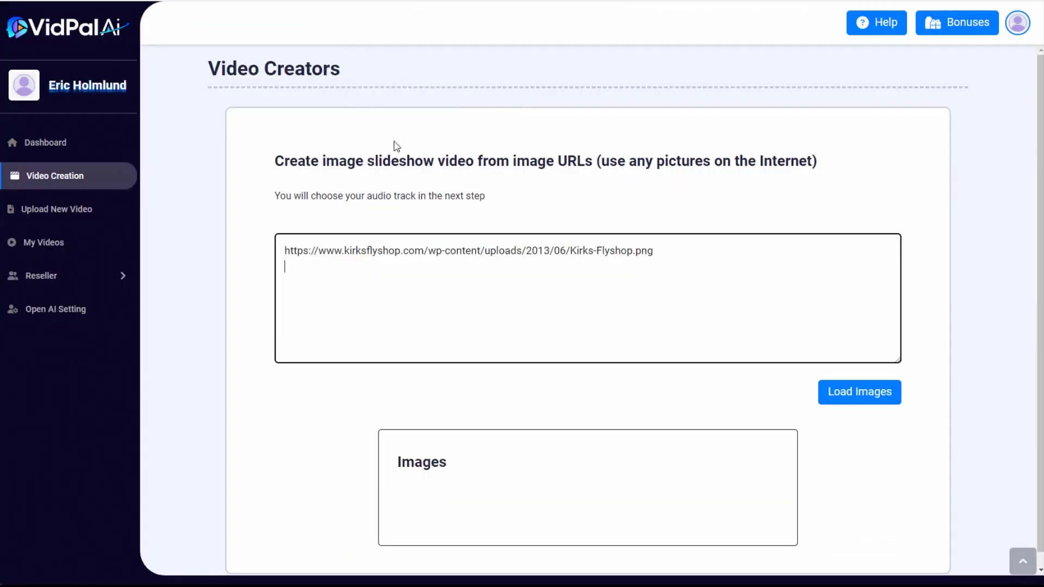
key("ctrl+v")
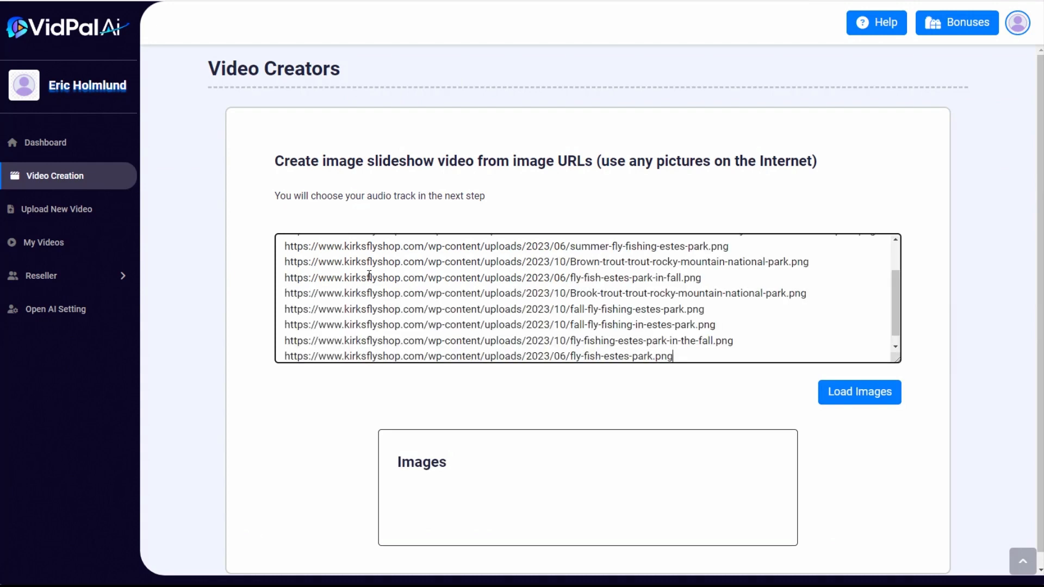
left_click_drag(896, 300, 893, 323)
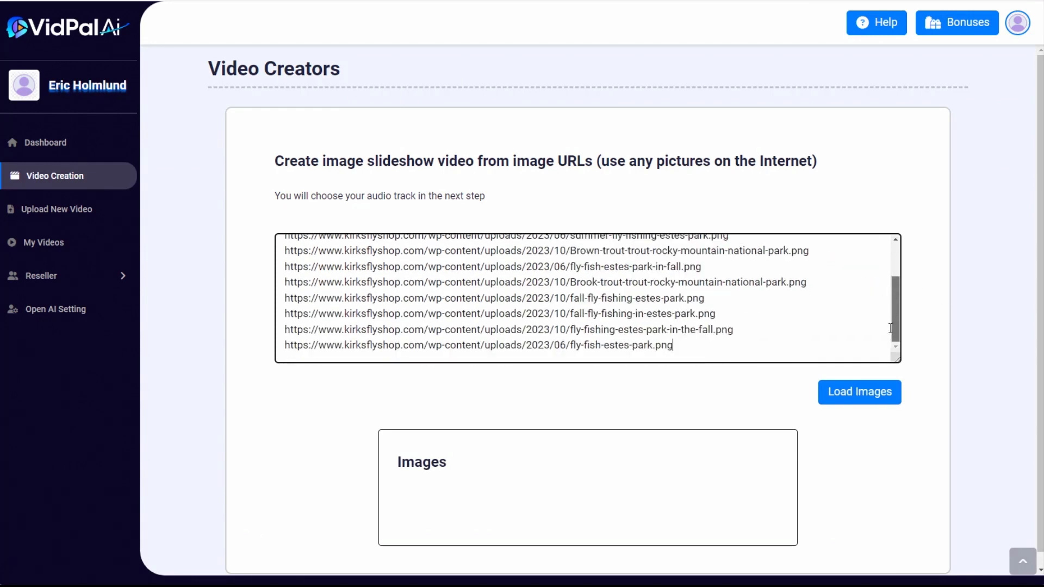
left_click(882, 393)
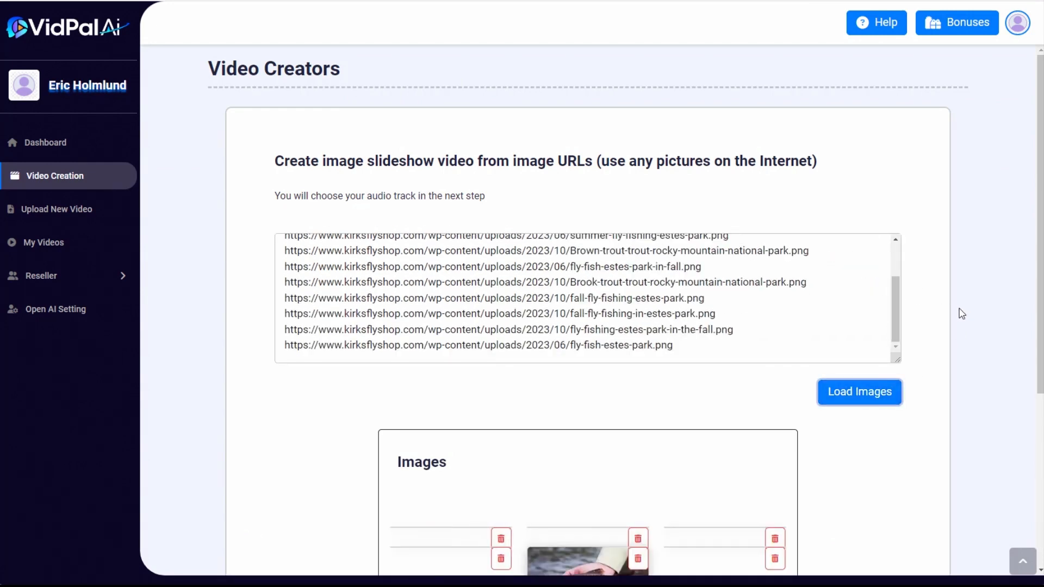
Create the video from the loaded images, titled "kirk images", at HD 720p with an image duration of 12.1 and no music
scroll(955, 327, "down", 1)
scroll(952, 333, "down", 5)
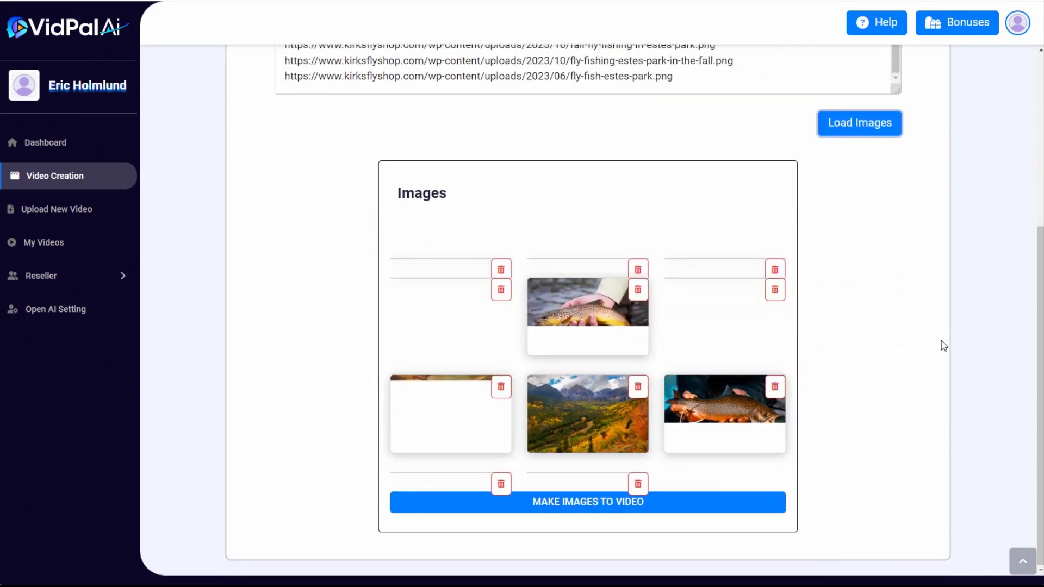
left_click_drag(1040, 208, 948, 282)
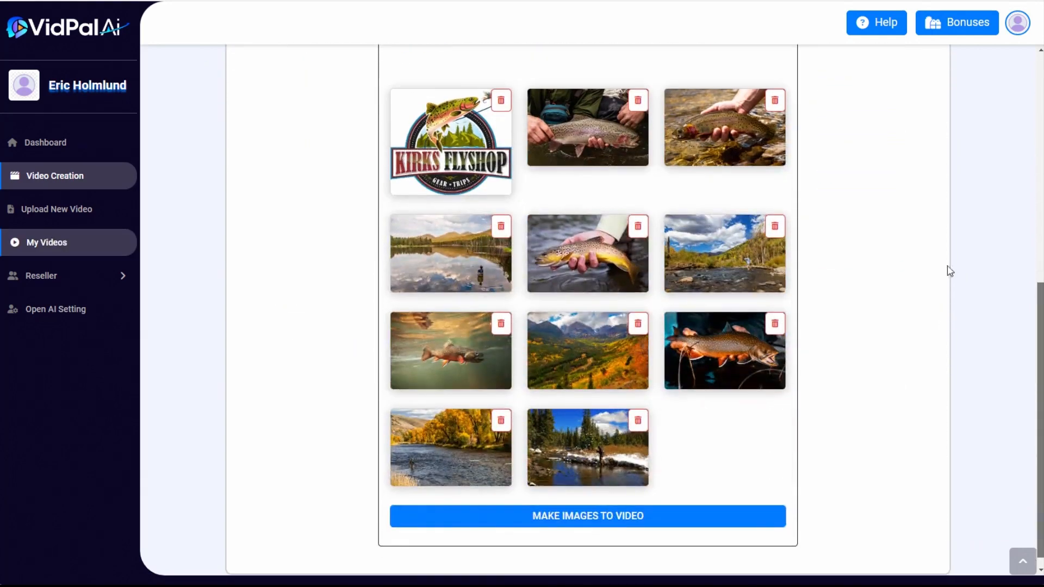
left_click(572, 515)
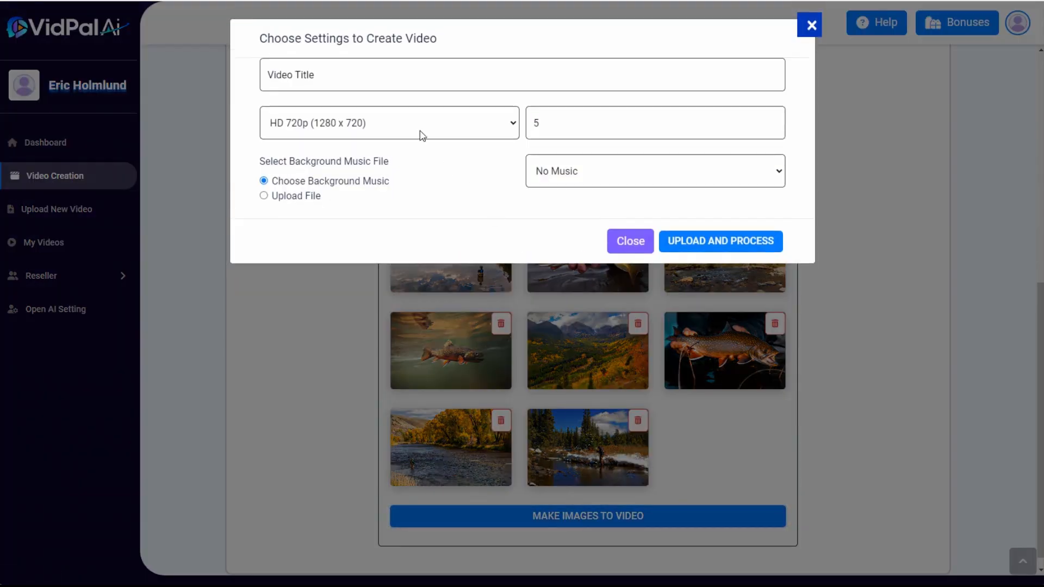
left_click(339, 73)
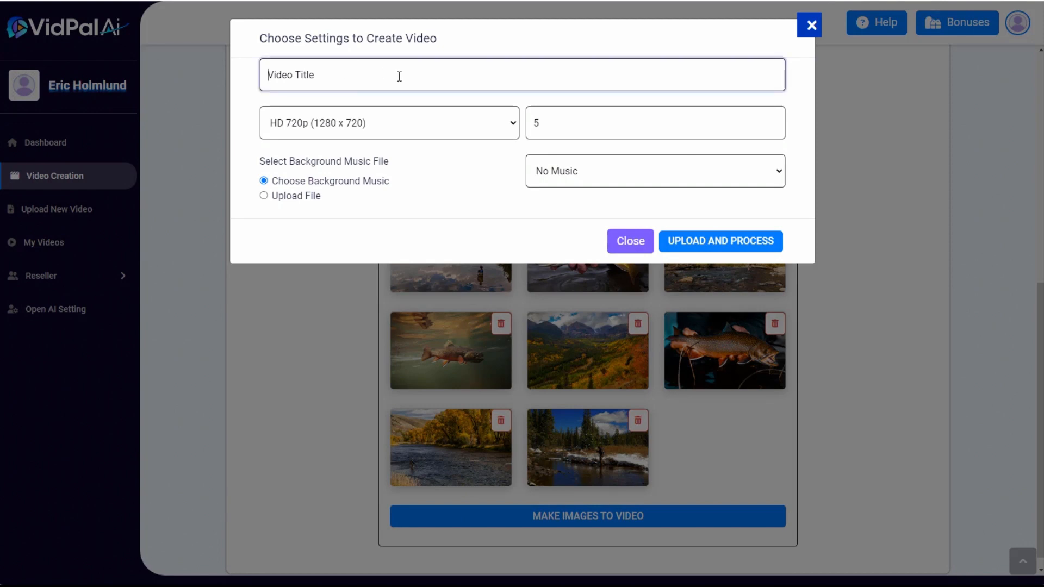
type("kirk images")
double_click(539, 121)
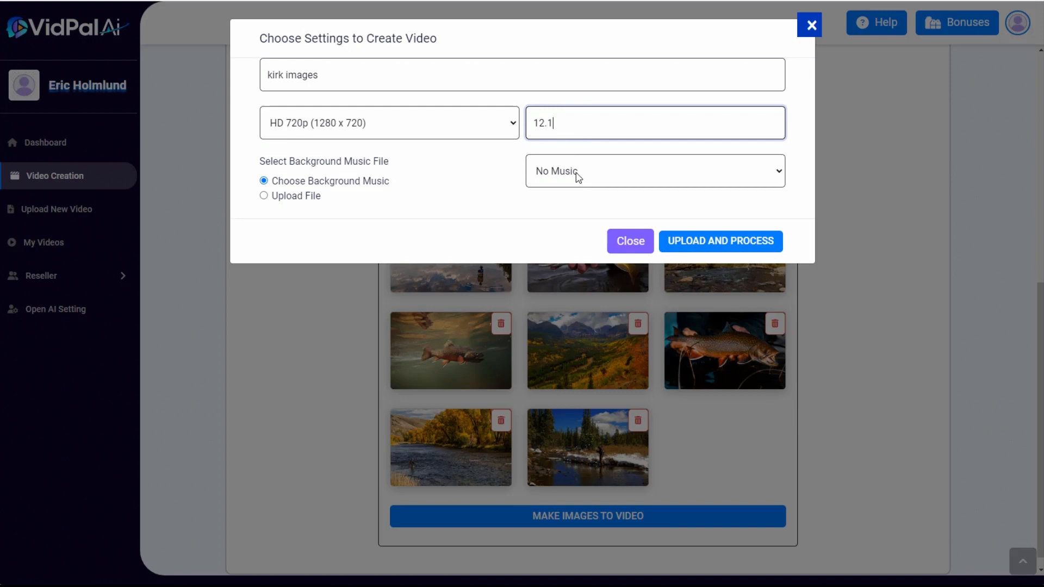
left_click(717, 243)
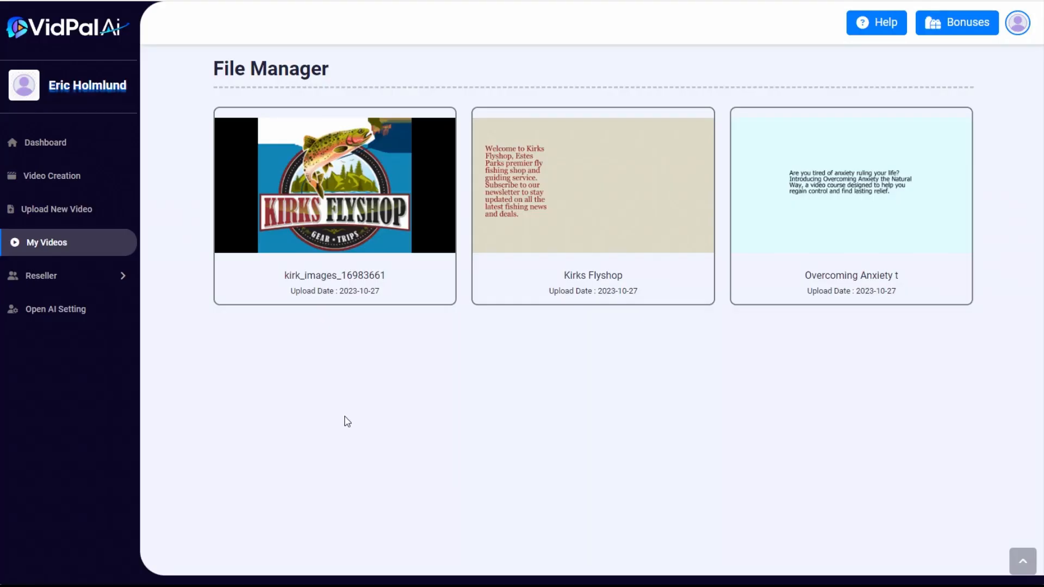
Preview the finished kirk images slideshow, skip ahead to about 0:19 and close the player
mouse_move(334, 112)
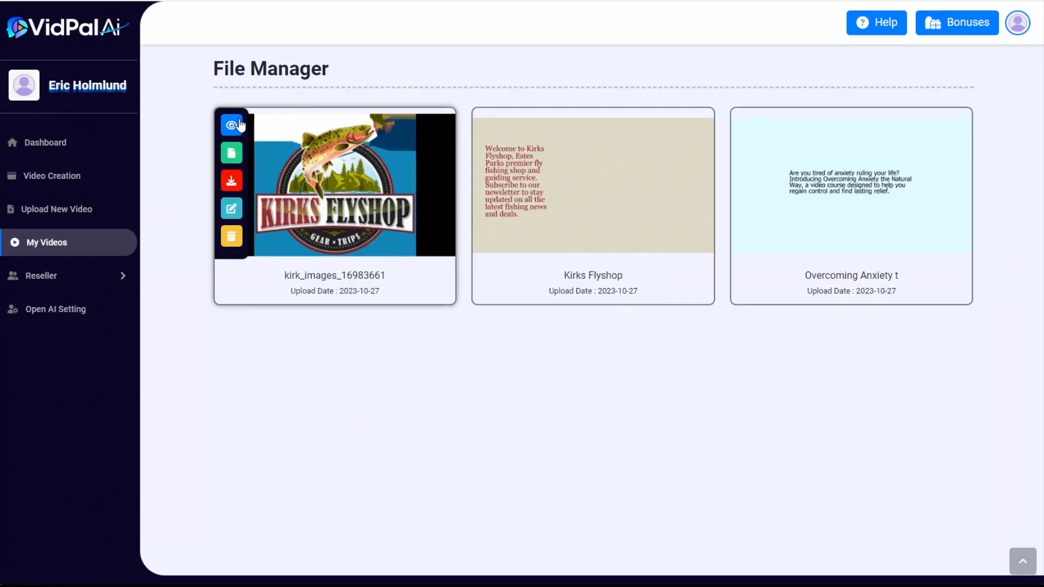
left_click(232, 125)
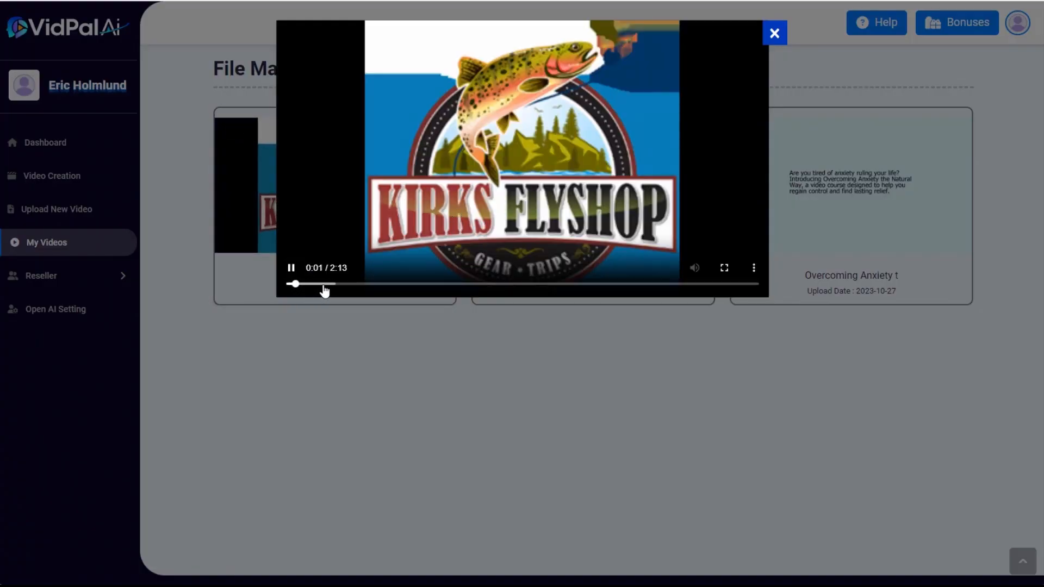
left_click(356, 284)
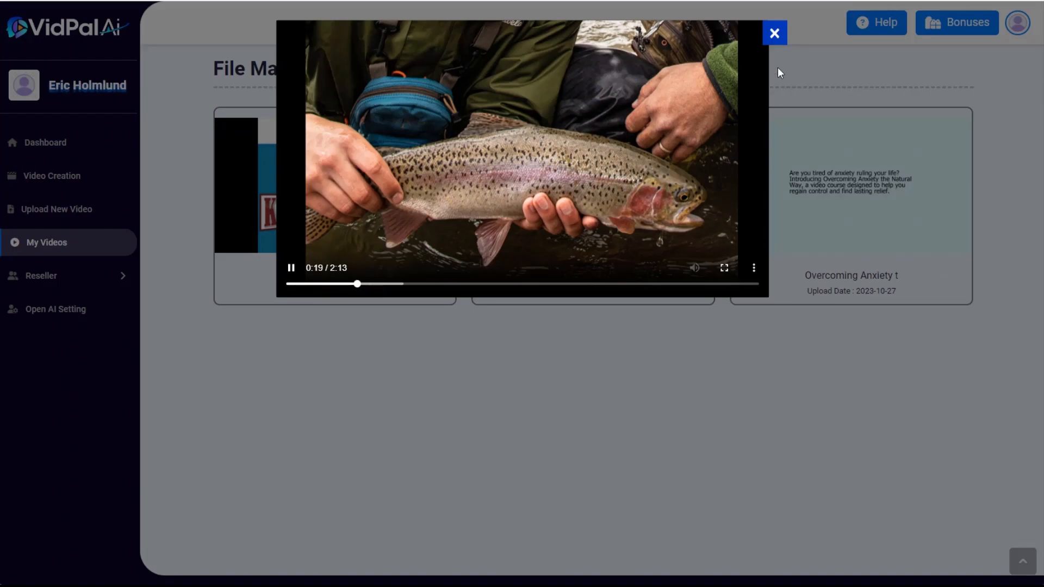
left_click(773, 35)
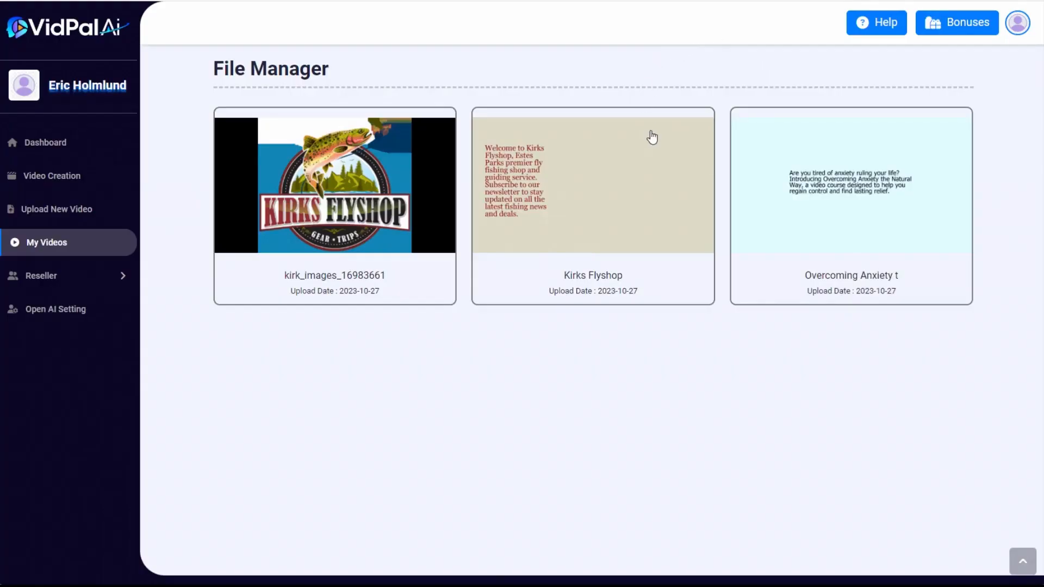
Edit the Kirks Flyshop video and overlay the existing video kirk_images_1698366142.mp4 on it
mouse_move(606, 171)
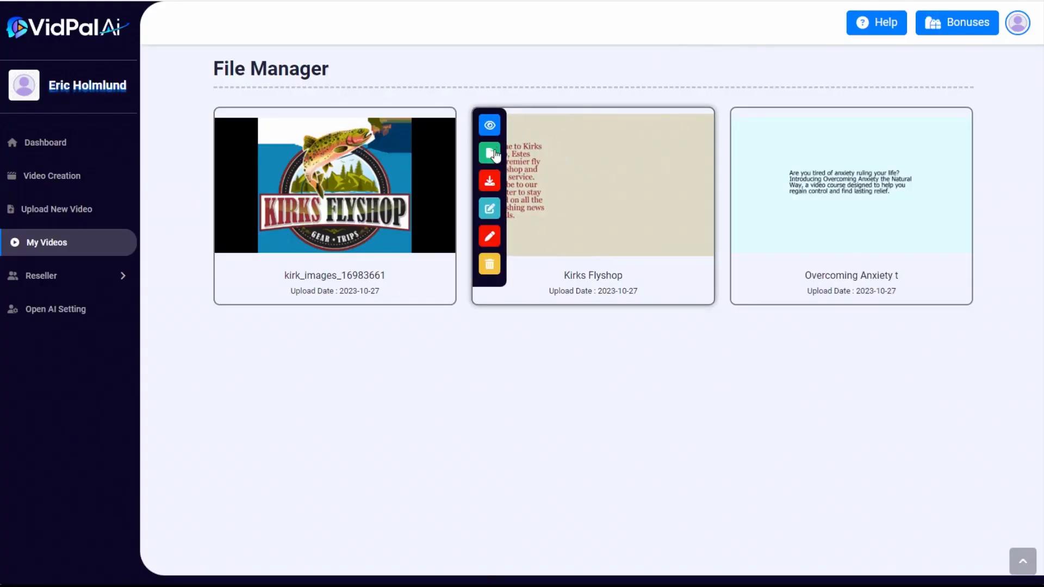
left_click(491, 211)
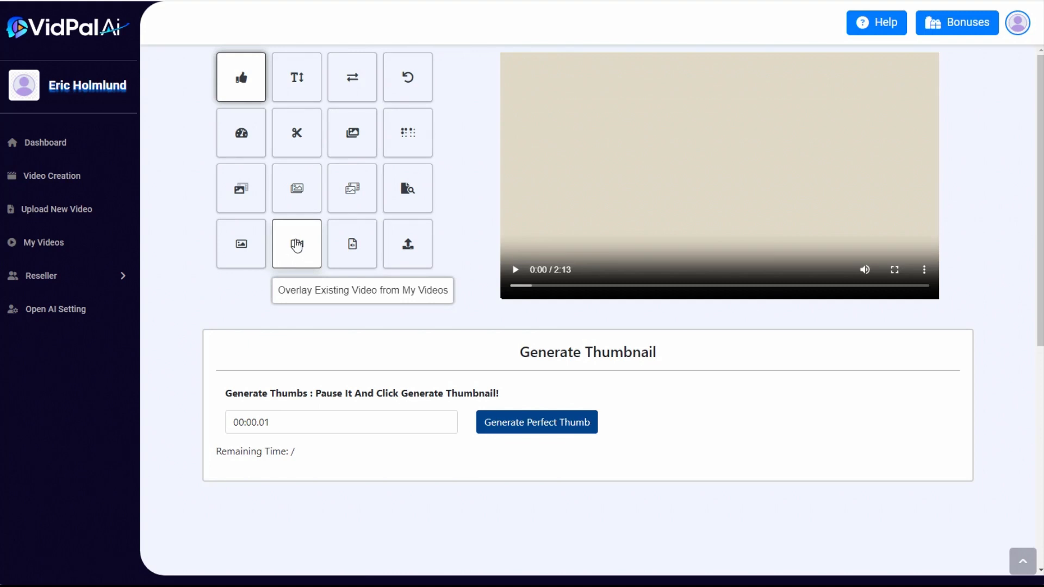
left_click(297, 244)
scroll(431, 334, "down", 2)
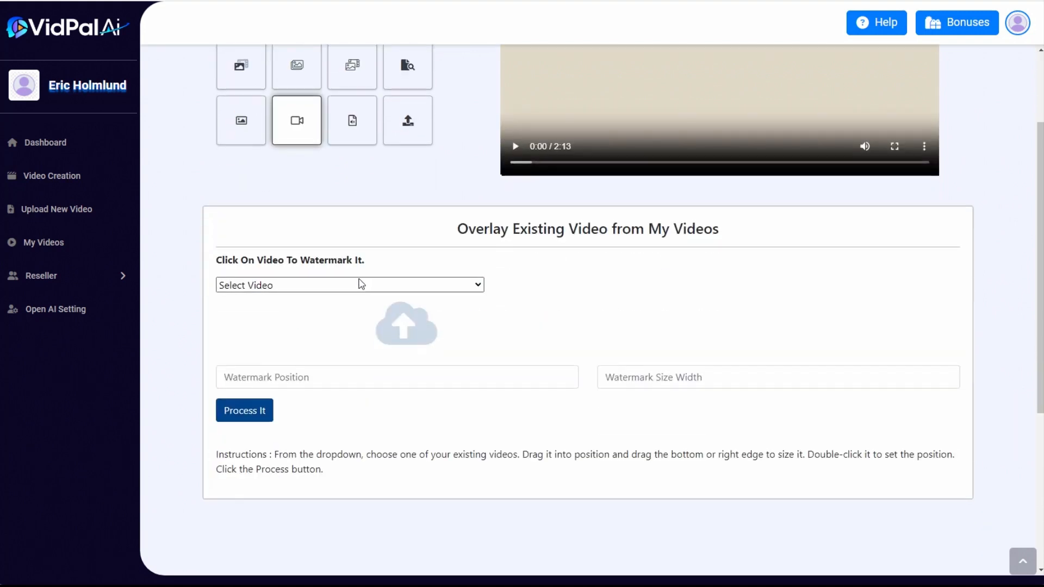
left_click(358, 285)
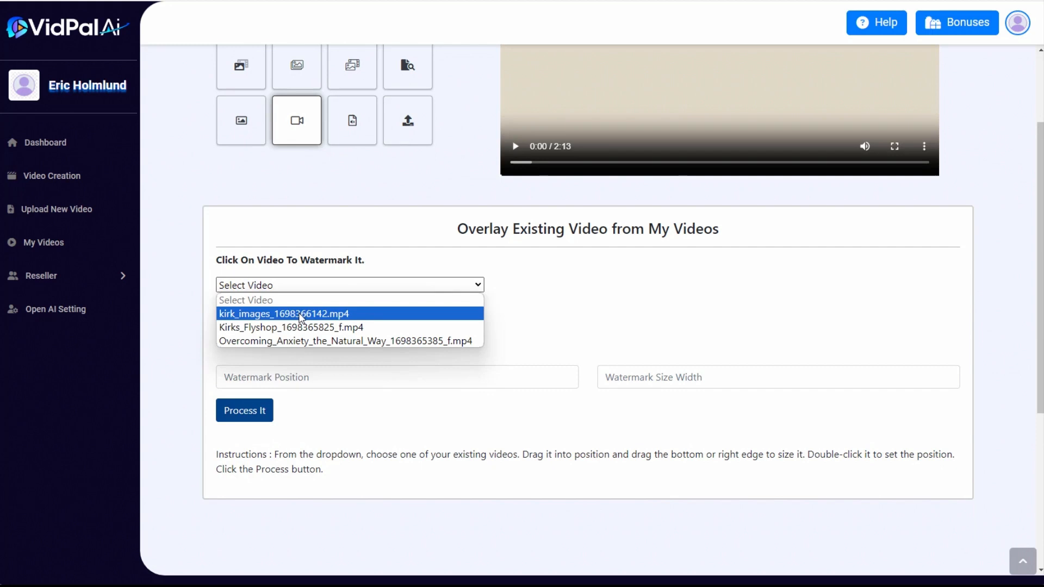
left_click(301, 317)
Move and enlarge the slideshow overlay in the empty area beside the script text, checking the fit against the text at 0:02 and 1:42
scroll(676, 288, "up", 1)
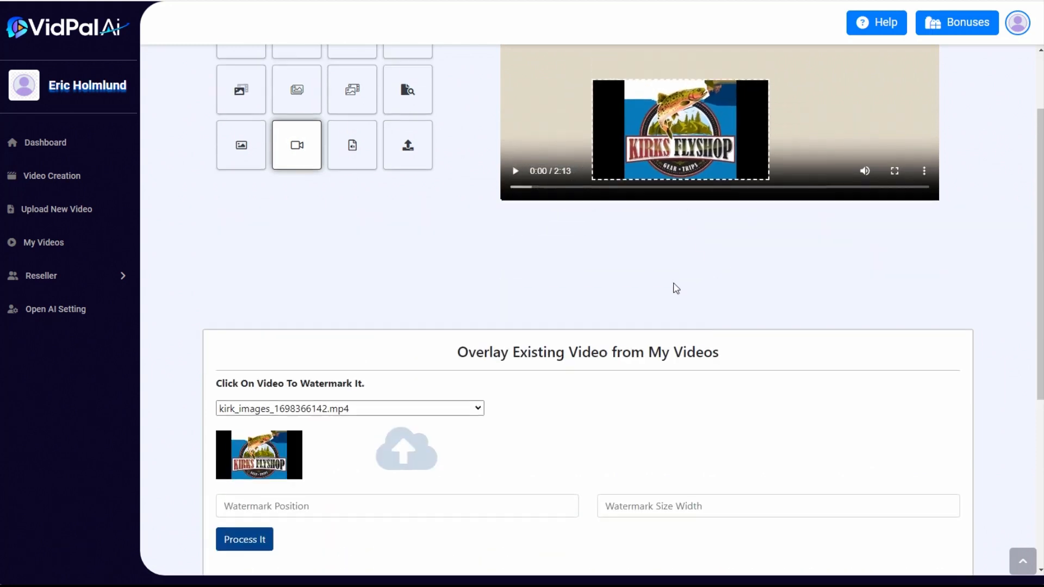
scroll(676, 288, "up", 2)
left_click(521, 286)
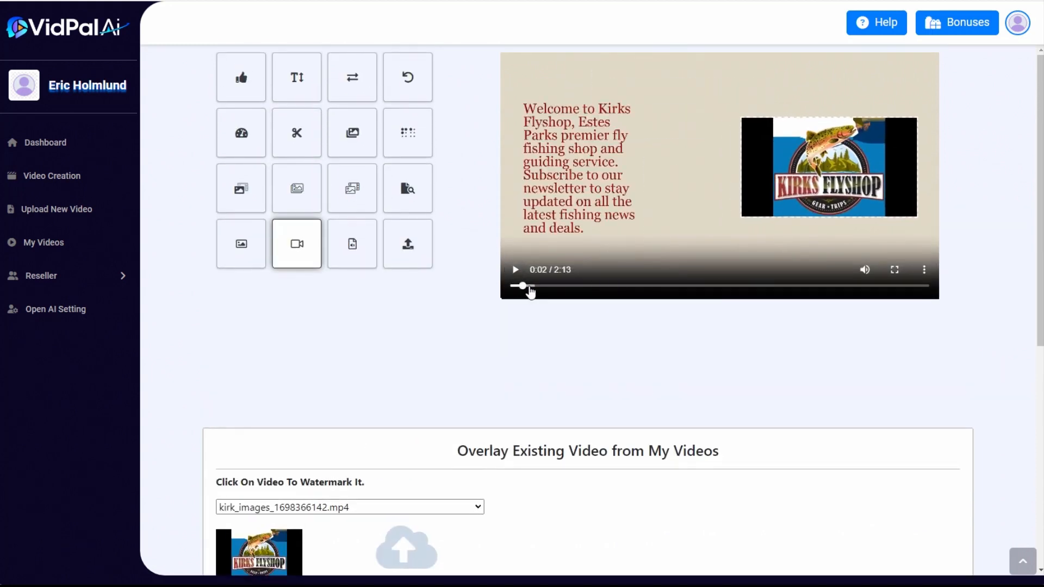
left_click(763, 287)
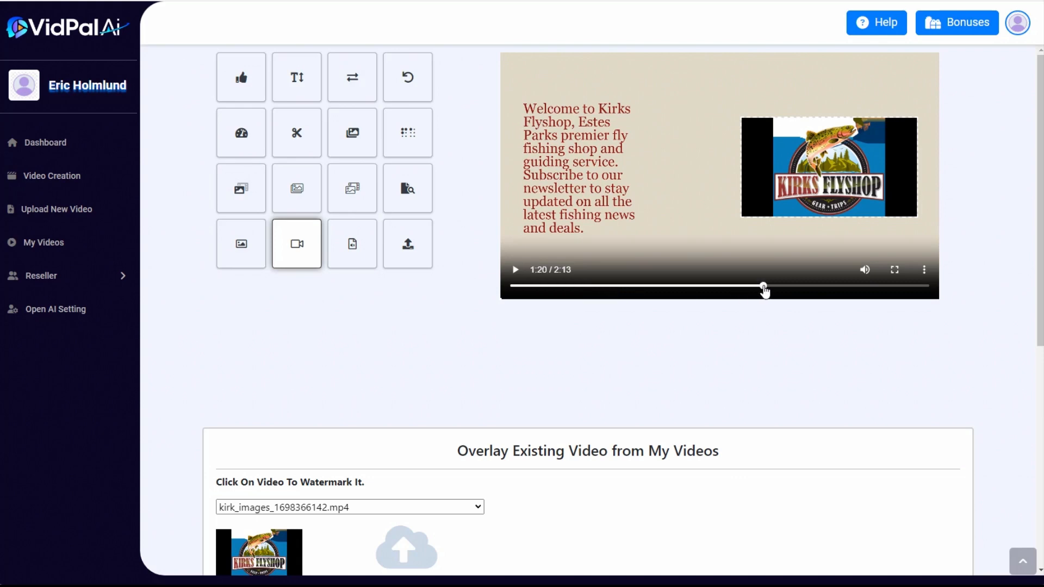
left_click(828, 287)
left_click(831, 286)
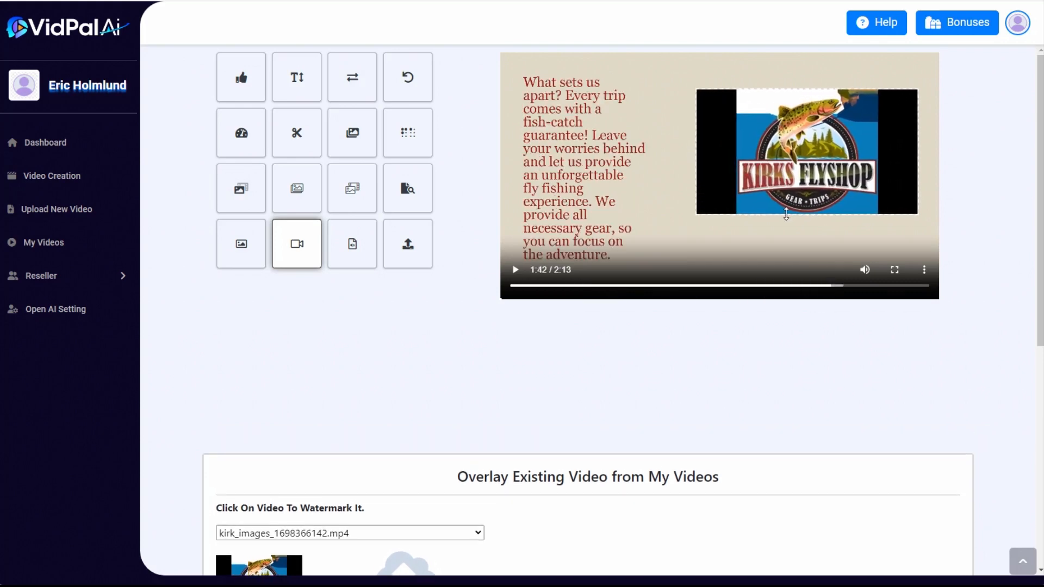
left_click_drag(806, 174, 808, 186)
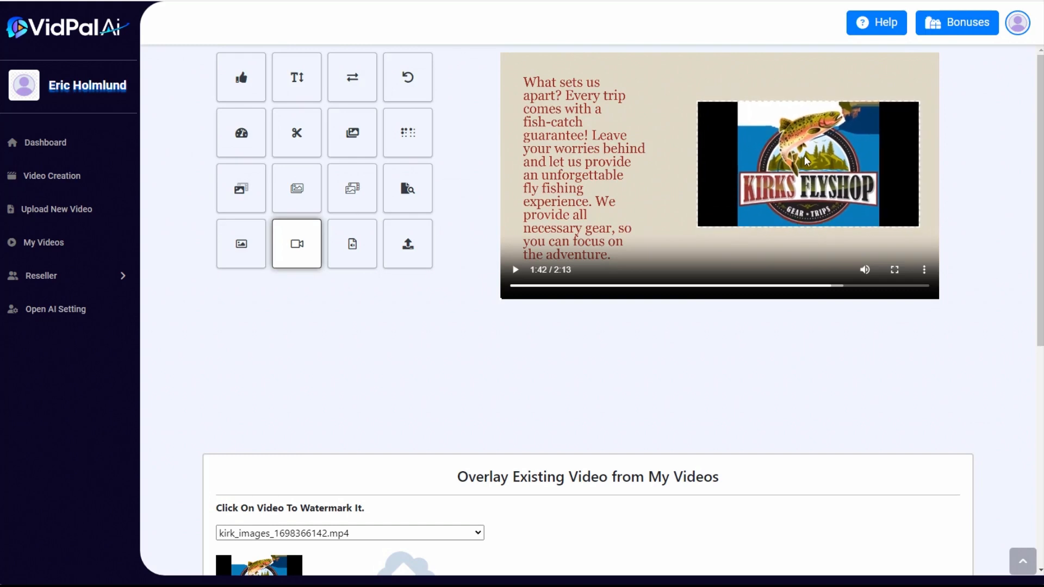
Process the slideshow overlay with its chosen position and width, and acknowledge the completion
scroll(571, 299, "down", 7)
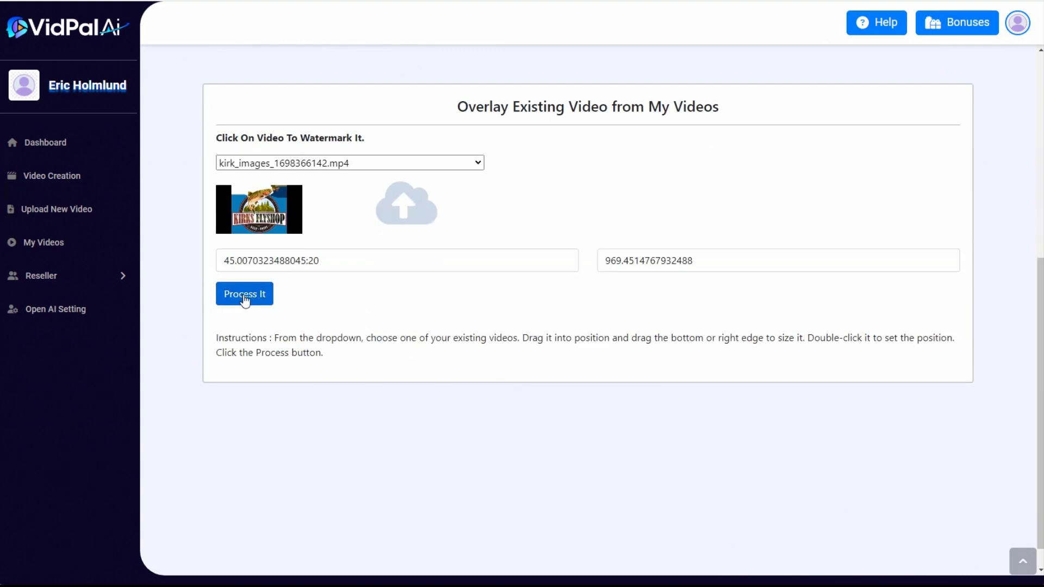
left_click(245, 299)
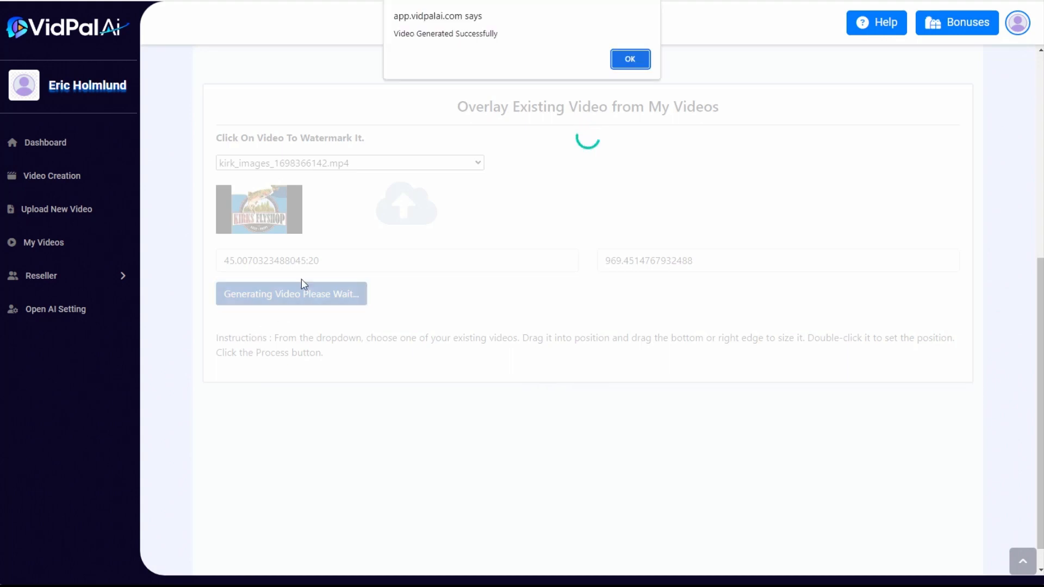
left_click(630, 60)
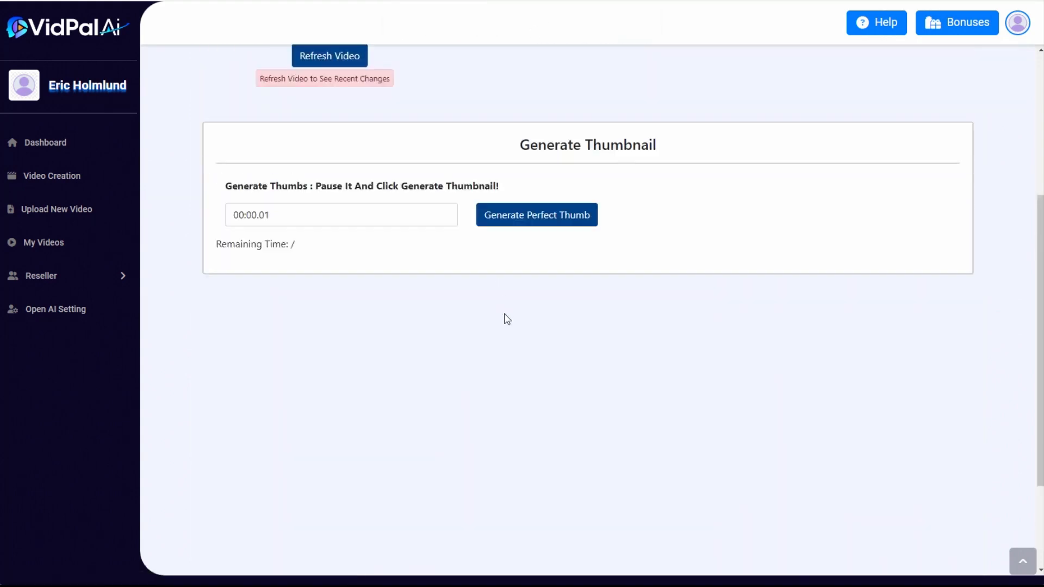
Play the combined Kirks Flyshop video and skip through it to about 1:01 to check the slideshow beside the text
scroll(507, 320, "up", 5)
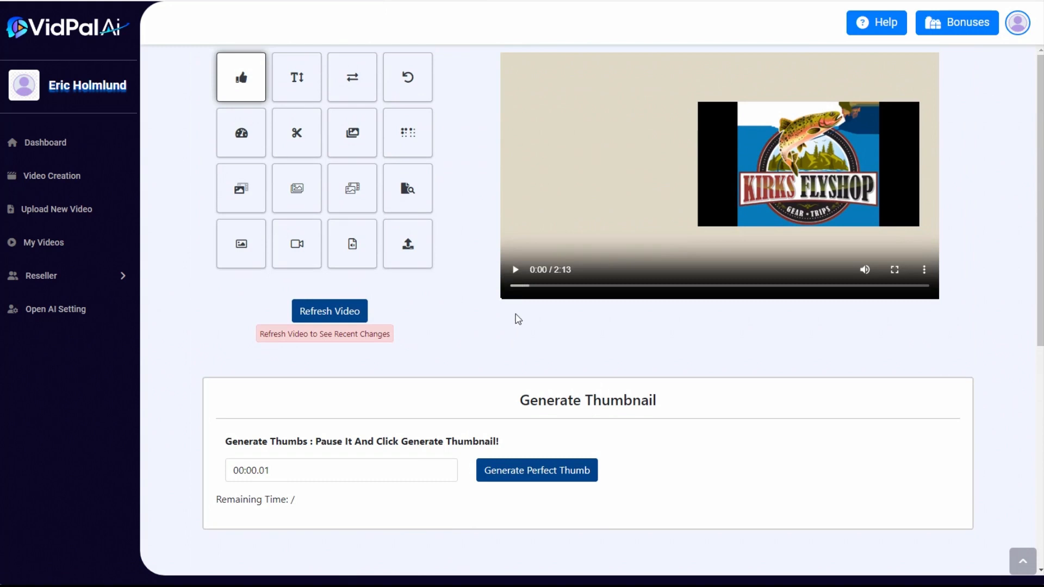
left_click(515, 271)
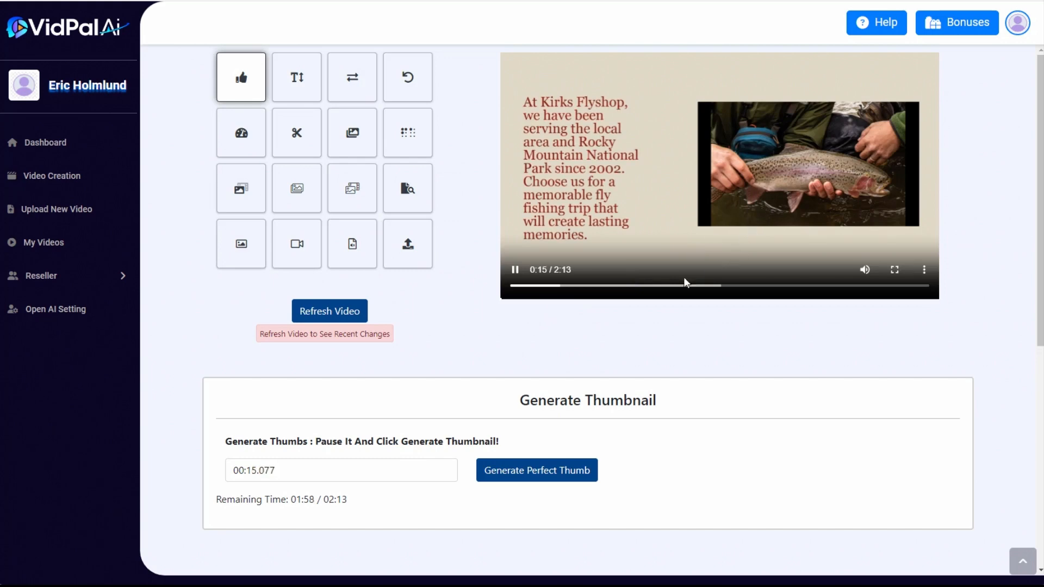
left_click(593, 286)
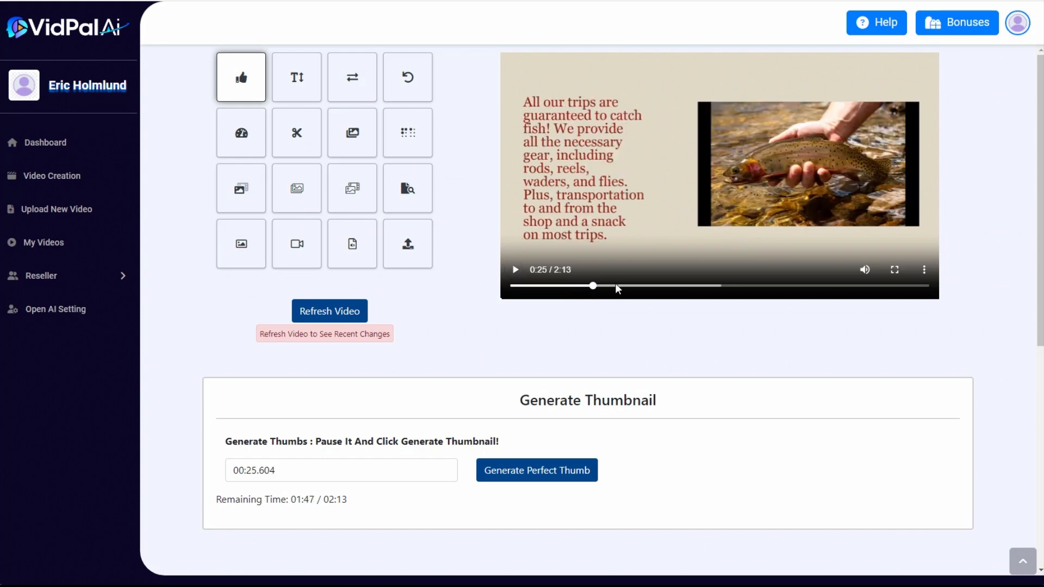
left_click(625, 286)
left_click(680, 287)
left_click(705, 287)
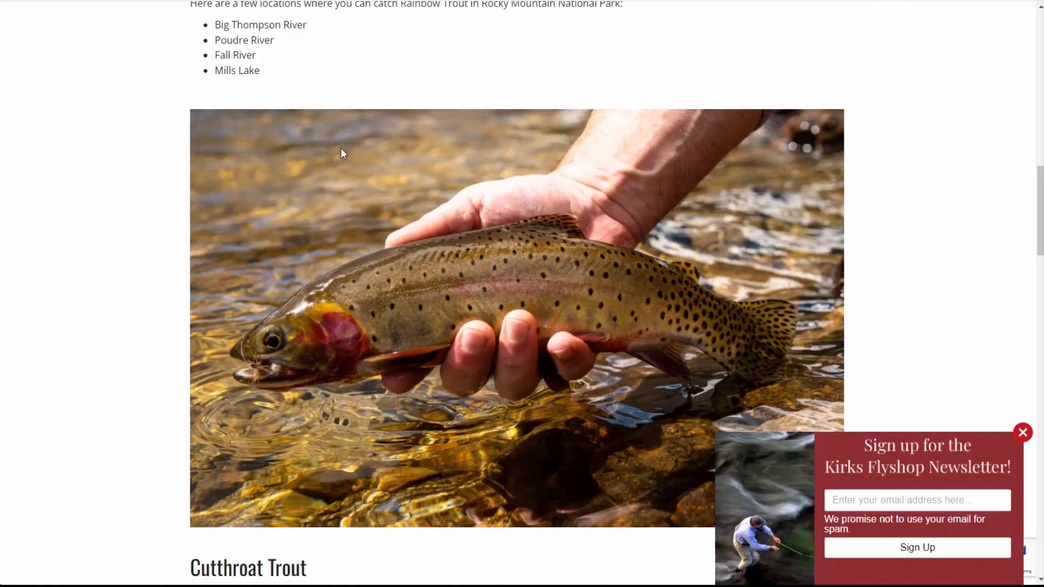
scroll(408, 335, "up", 12)
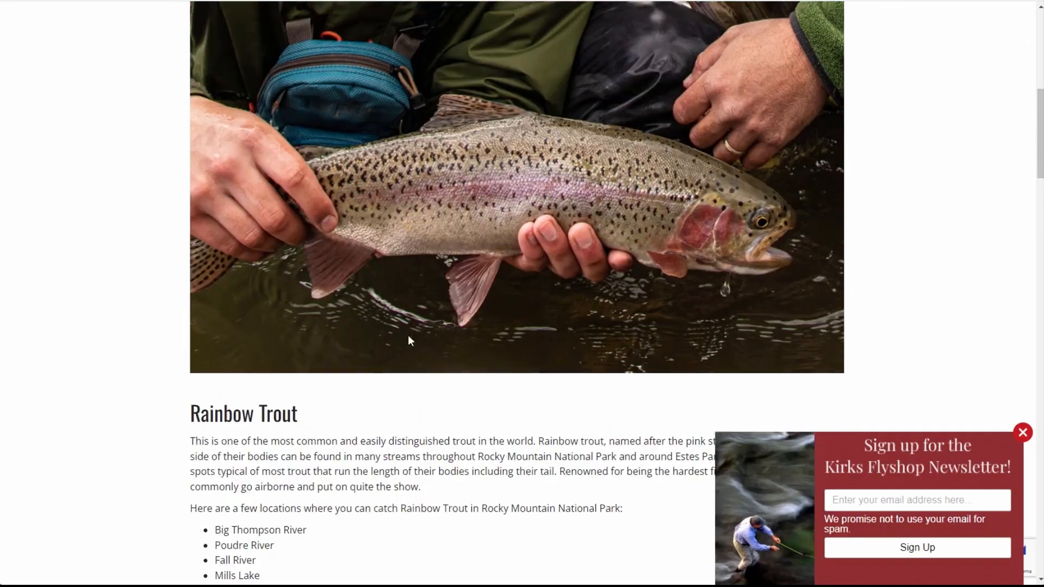
scroll(243, 82, "up", 3)
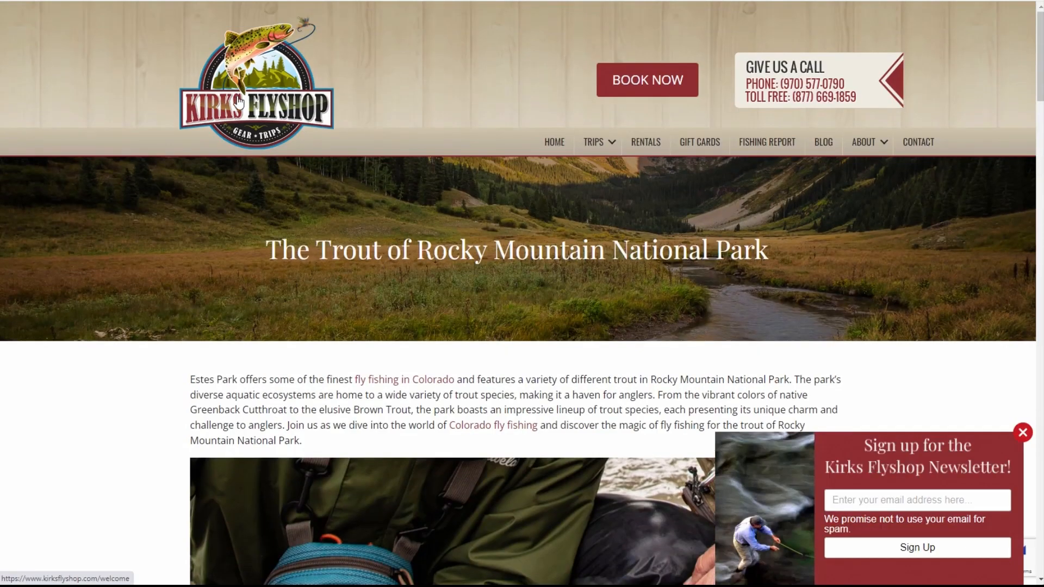
left_click(248, 103)
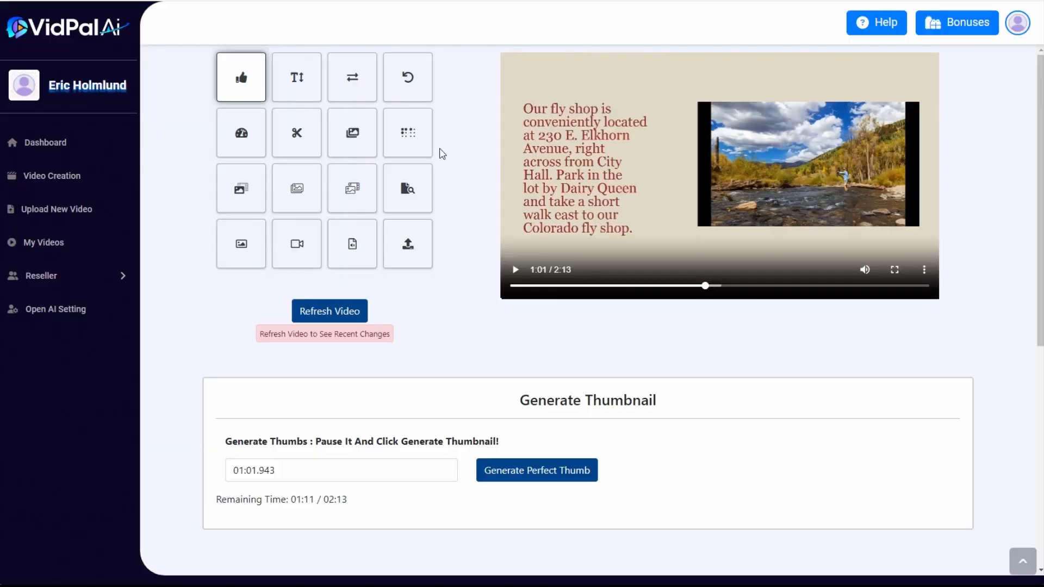
scroll(655, 227, "down", 5)
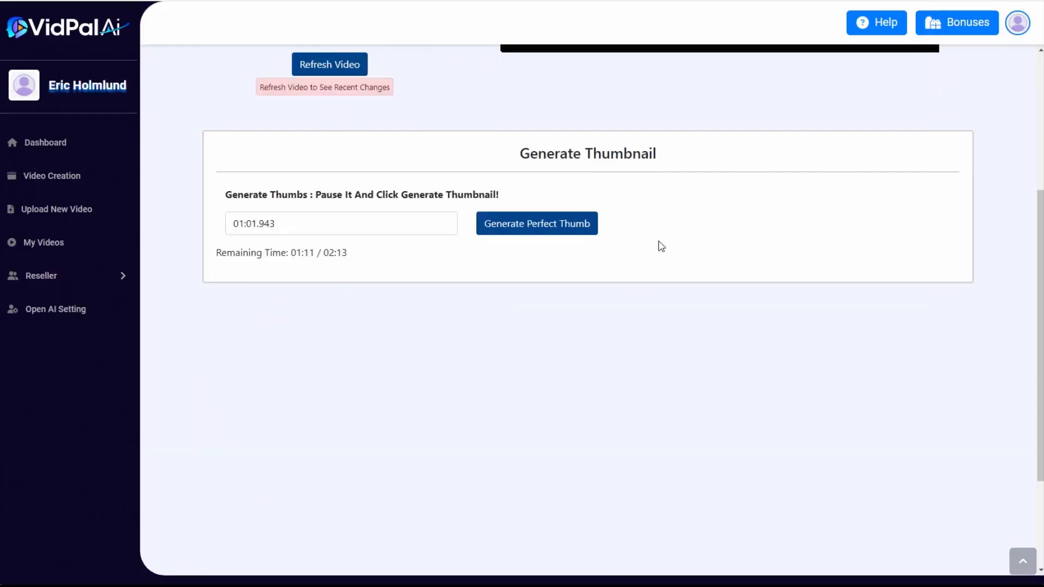
scroll(660, 245, "up", 5)
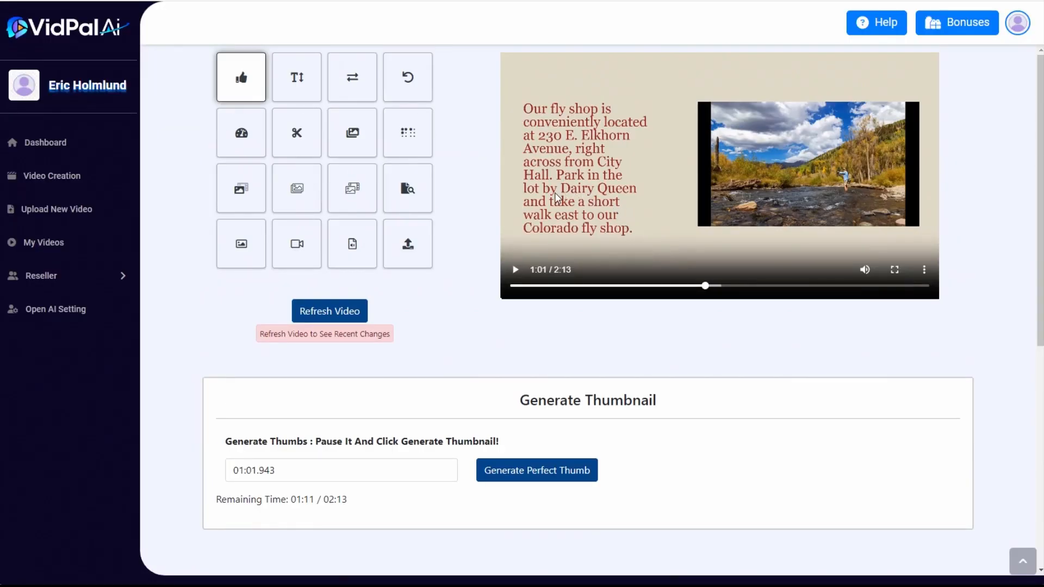
Start a new AI whiteboard video with AI-generated content of the Product Promo Video type
left_click(59, 182)
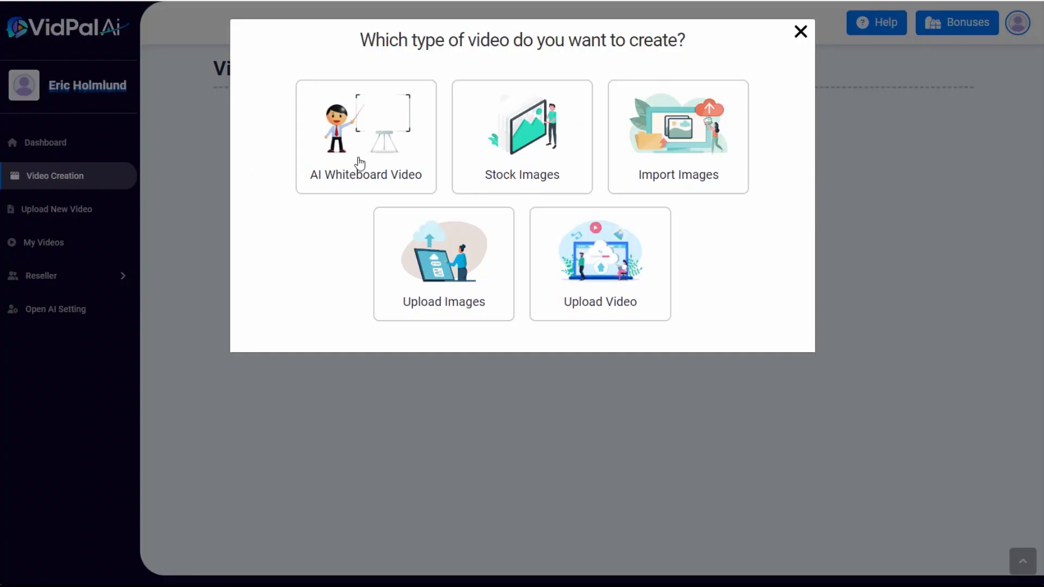
left_click(357, 164)
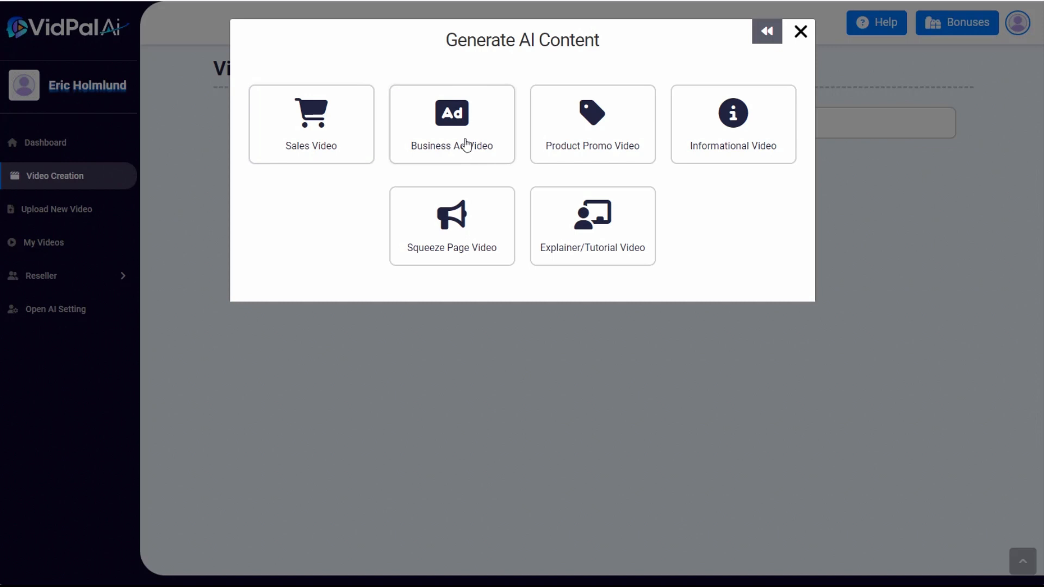
left_click(573, 140)
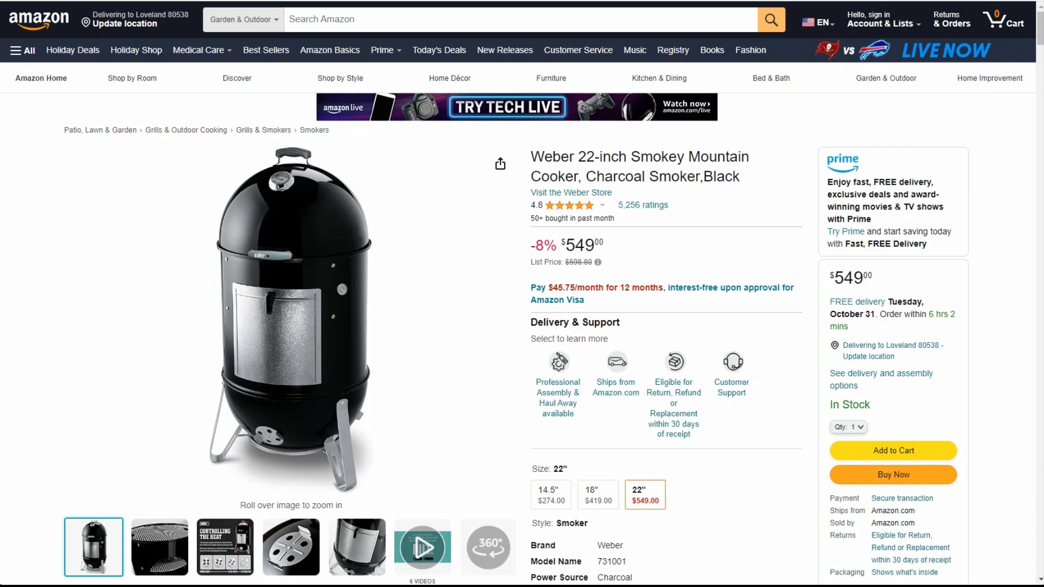
From the Amazon smoker listing, fill in the product name Weber 22-inch Smokey Mountain Cooker and the product type Charcoal Smoker
scroll(664, 218, "down", 1)
scroll(664, 218, "up", 1)
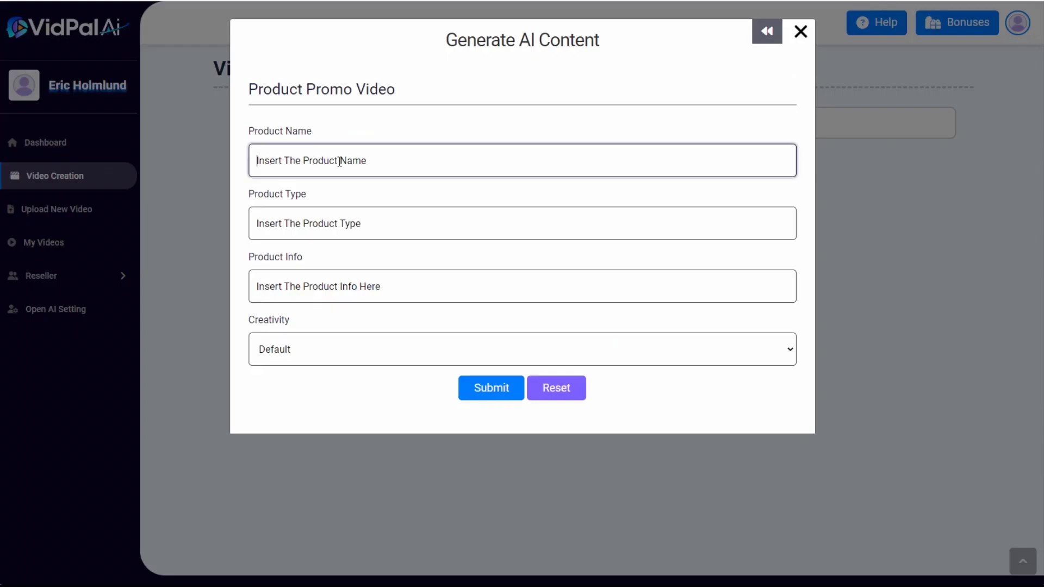
type("Weber 22-inch Smokey Mountain Cooker")
left_click(213, 241)
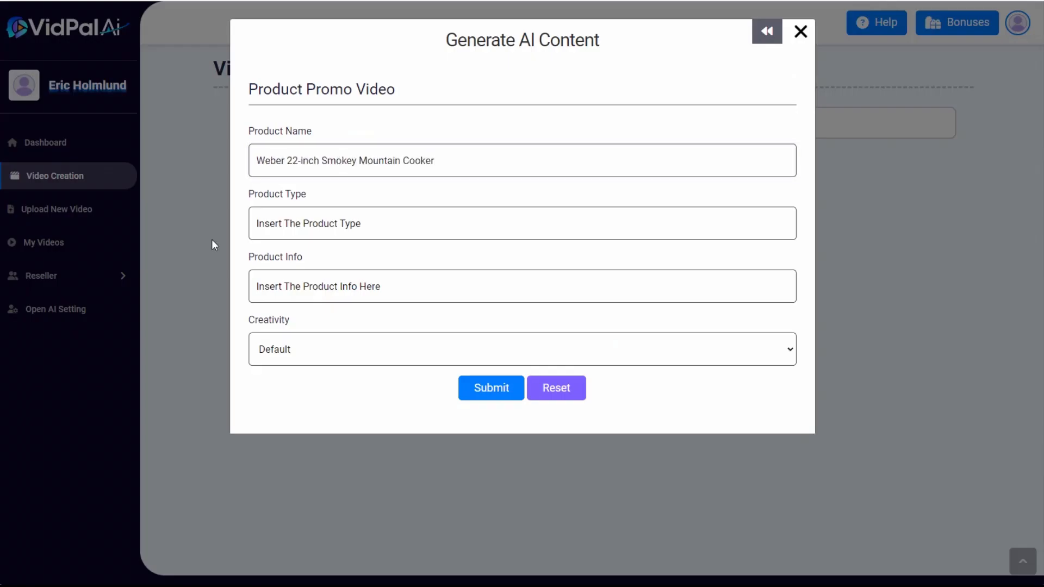
left_click(279, 225)
type("Charcoal Smoker")
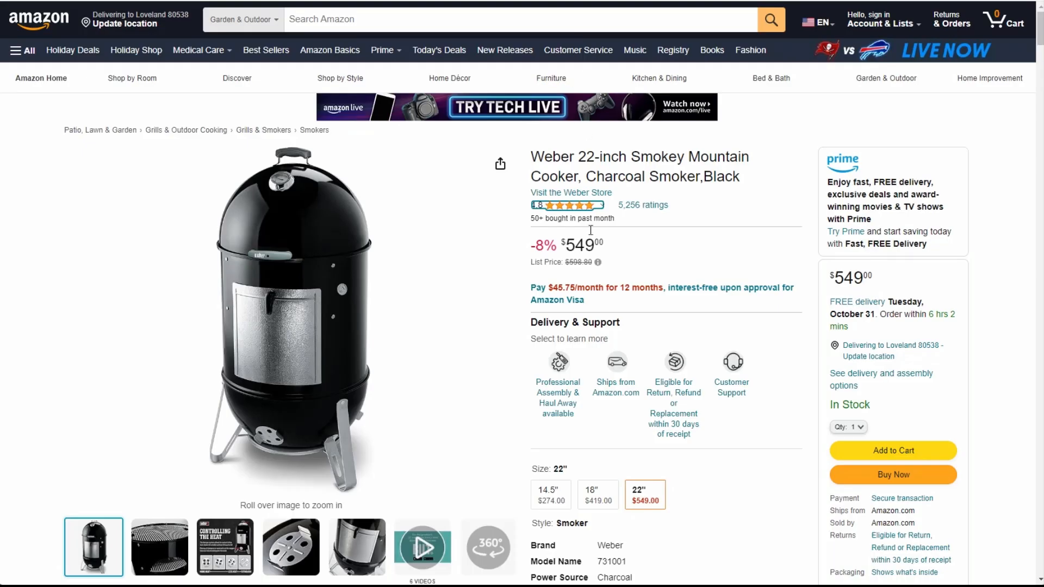
Copy all the "About this item" bullet points from the Amazon smoker listing into the promo form's product info
scroll(590, 230, "down", 8)
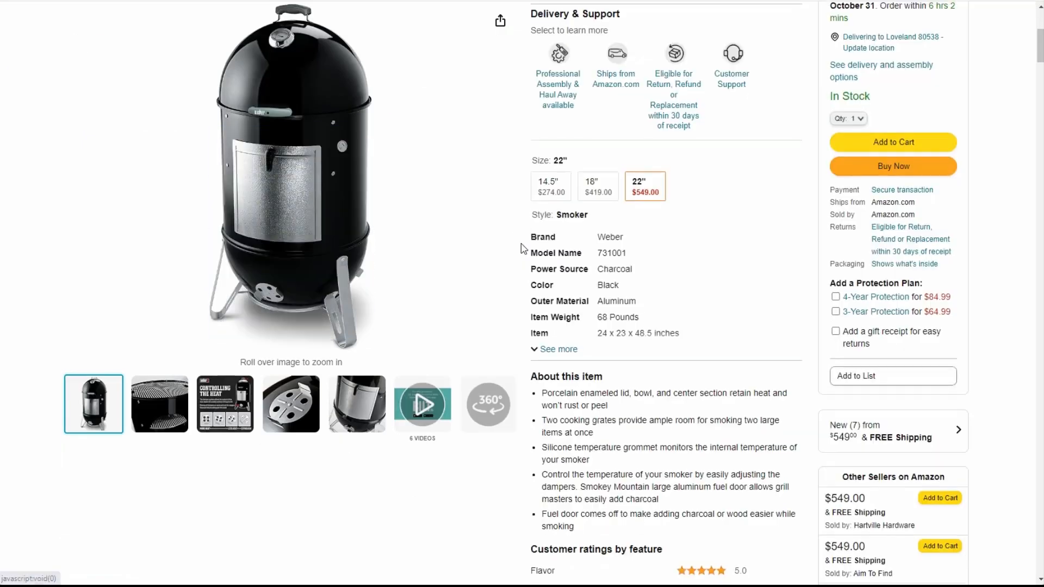
left_click_drag(553, 271, 604, 403)
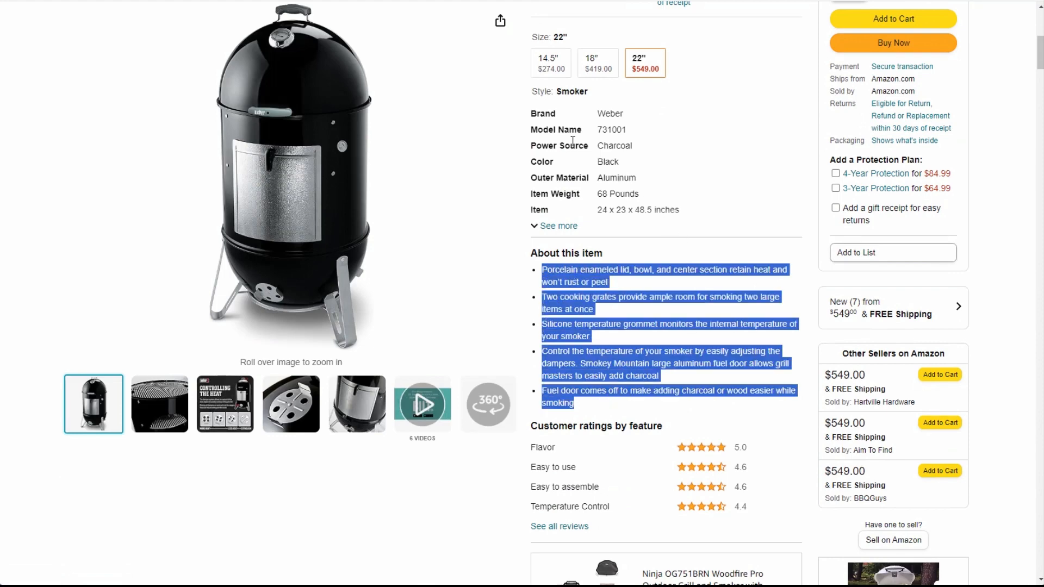
left_click(313, 286)
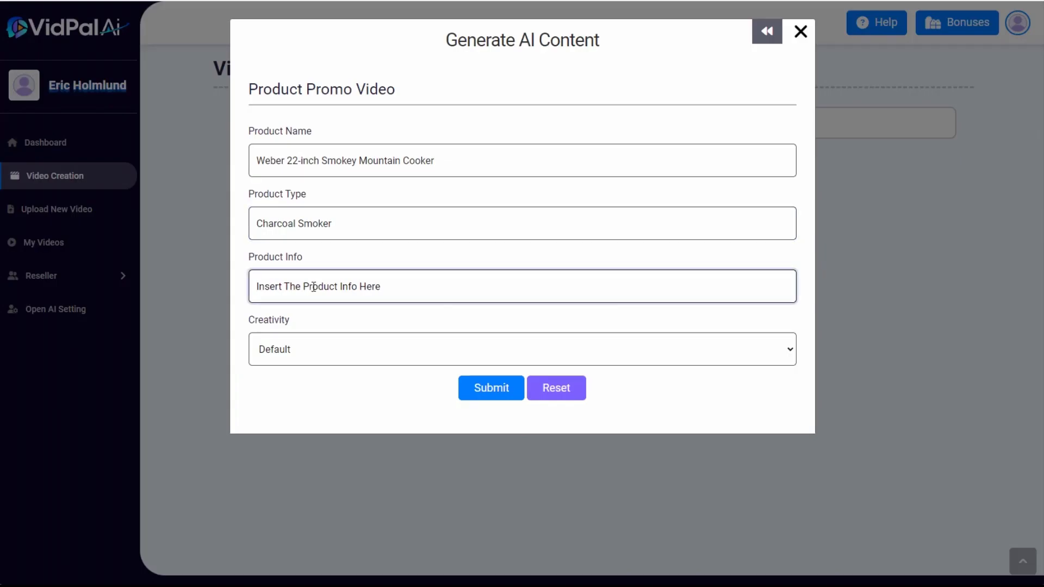
key("ctrl+v")
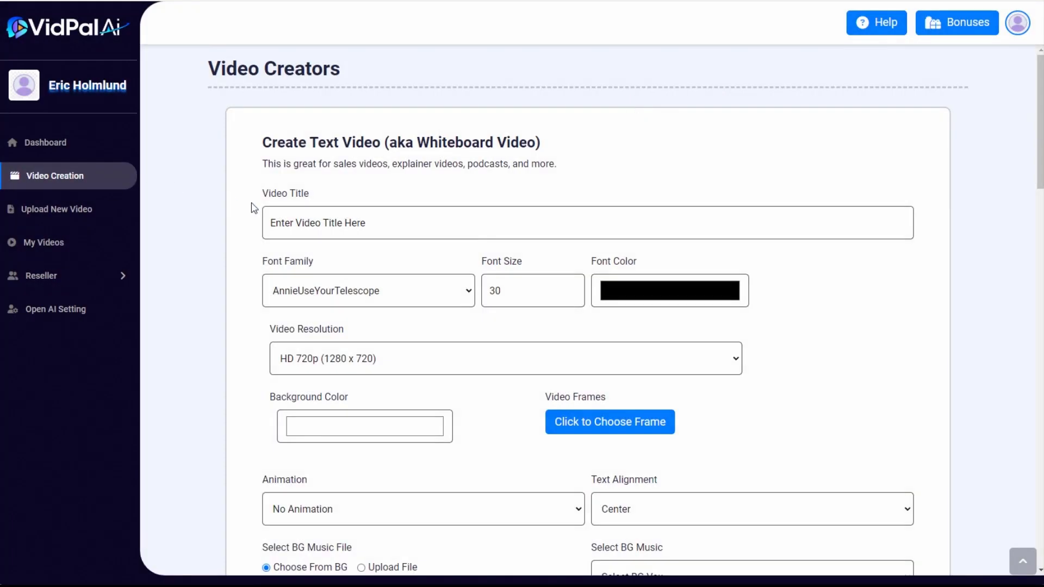
Title the video Charcoal Smoker and set its text to the Impact font, size 60, in white
left_click(315, 218)
type("Charcoal Smoker")
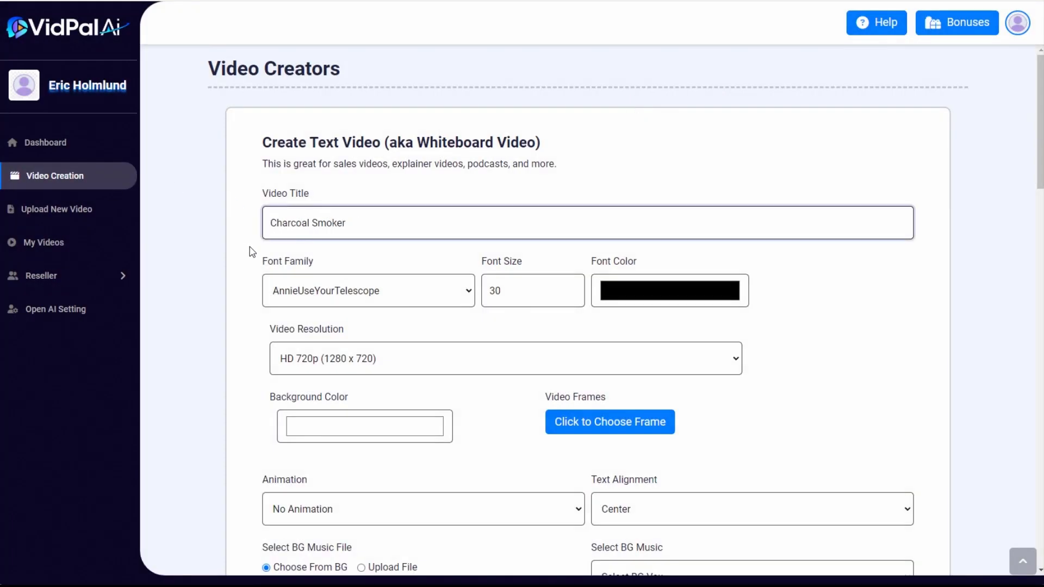
left_click(369, 289)
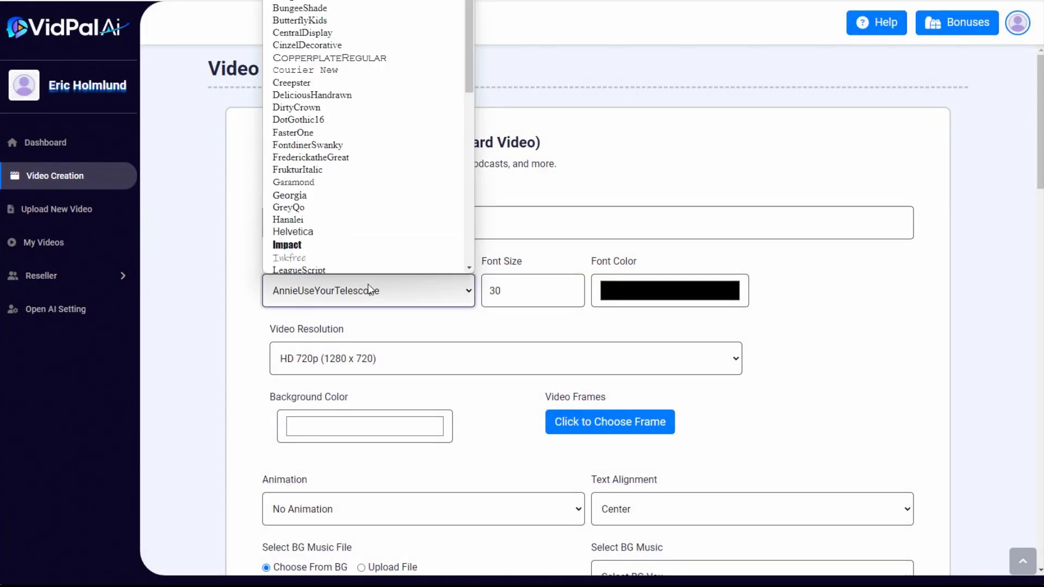
left_click(352, 243)
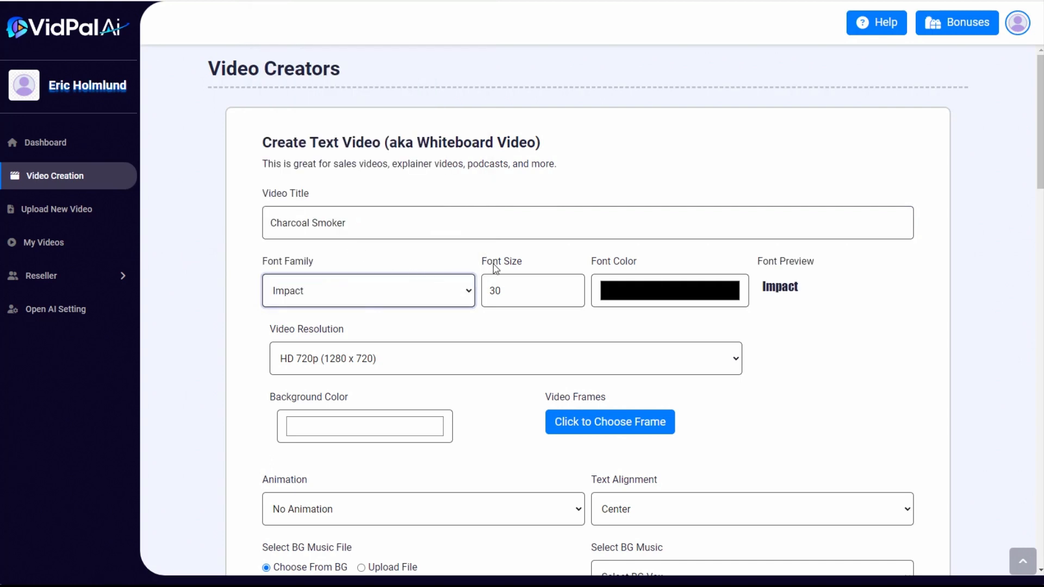
double_click(496, 291)
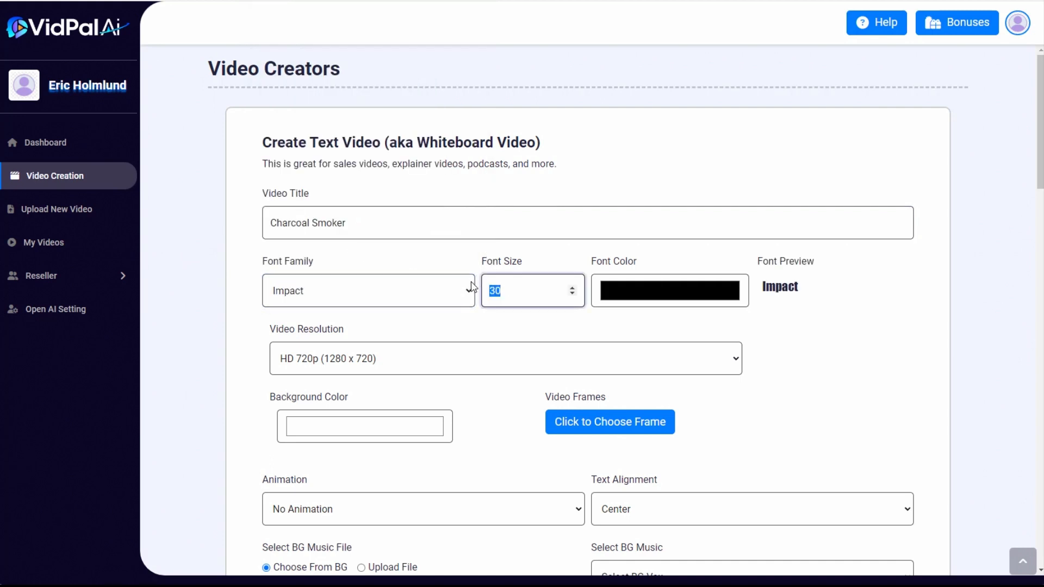
type("60")
left_click(650, 284)
left_click_drag(639, 311, 578, 314)
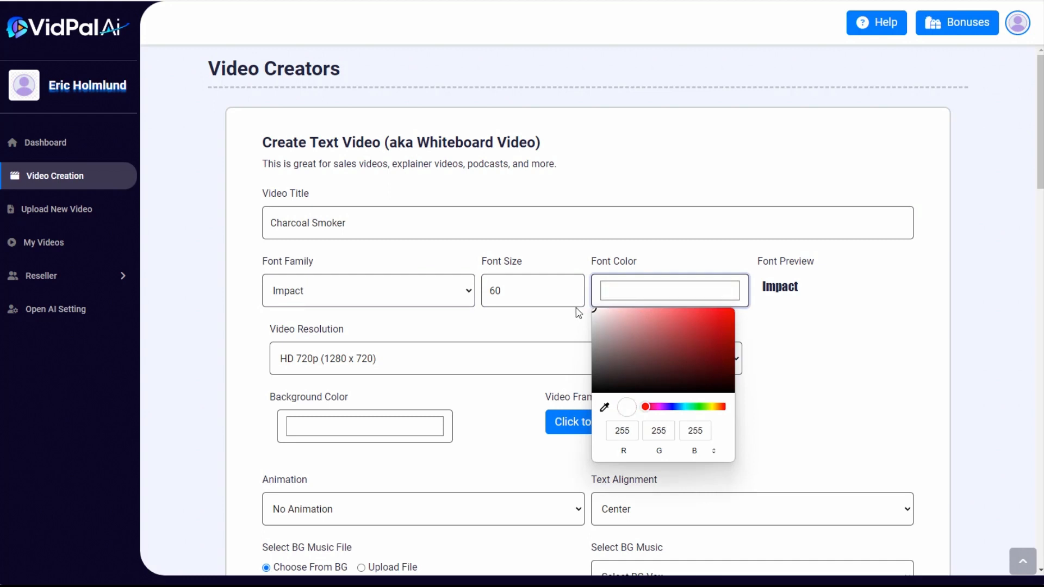
left_click(543, 320)
Set the video resolution to Full HD 1080p (1920 x 1080) and the background color to dark navy blue
left_click(415, 362)
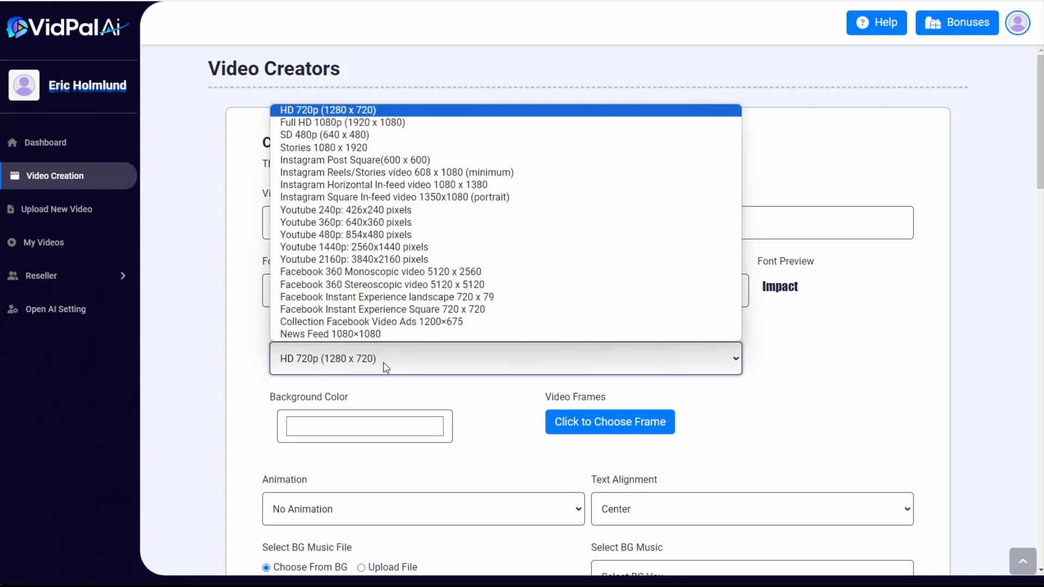
left_click(322, 123)
scroll(511, 404, "down", 2)
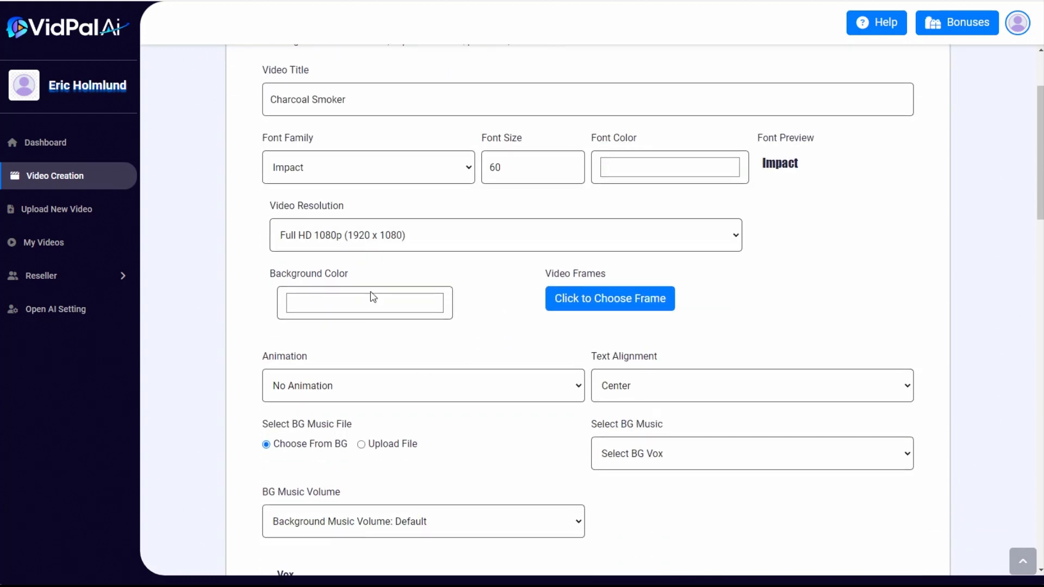
left_click(369, 309)
left_click(359, 419)
left_click(363, 364)
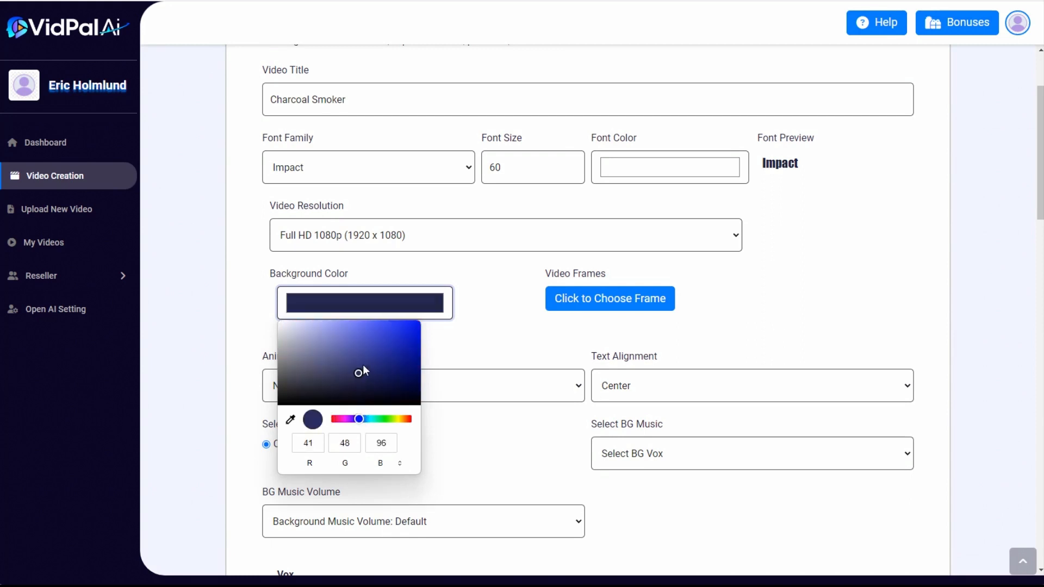
mouse_move(363, 364)
left_mouse_down()
mouse_move(377, 382)
mouse_move(373, 373)
left_mouse_up()
Set the text animation to Fade In and the text alignment to Left
left_click(444, 394)
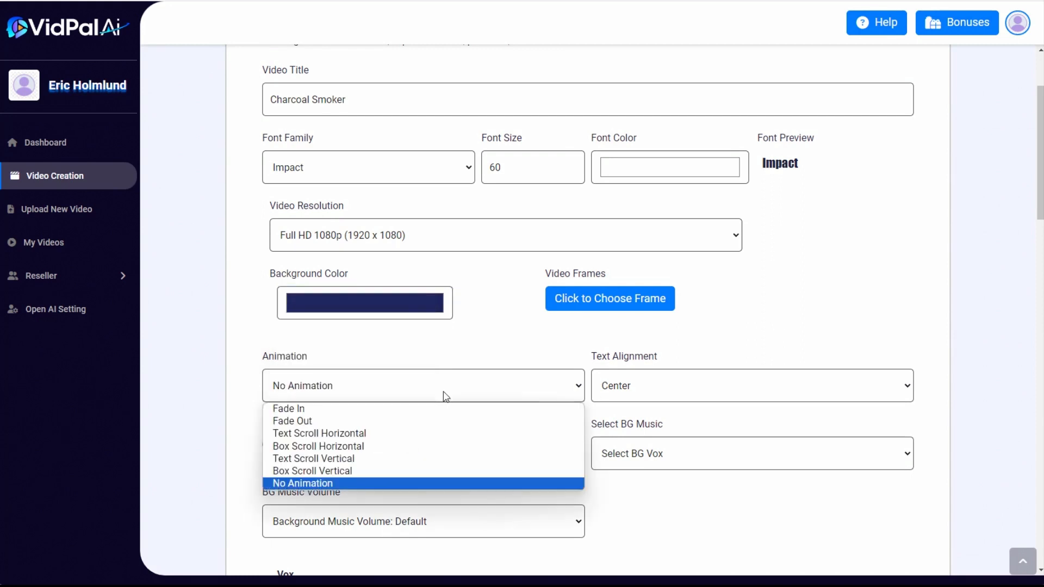
left_click(407, 409)
scroll(752, 320, "down", 2)
left_click(706, 325)
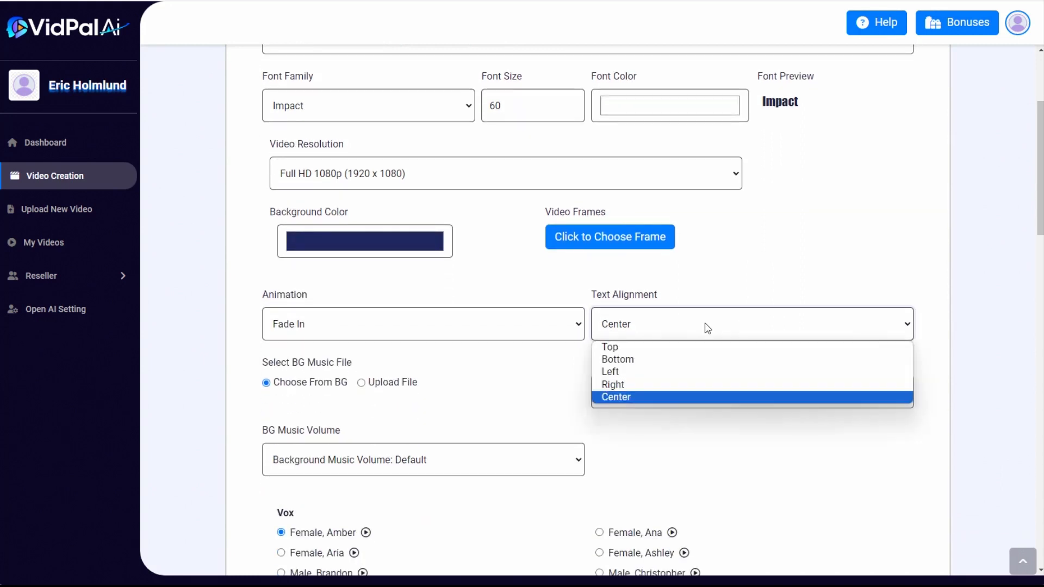
left_click(648, 370)
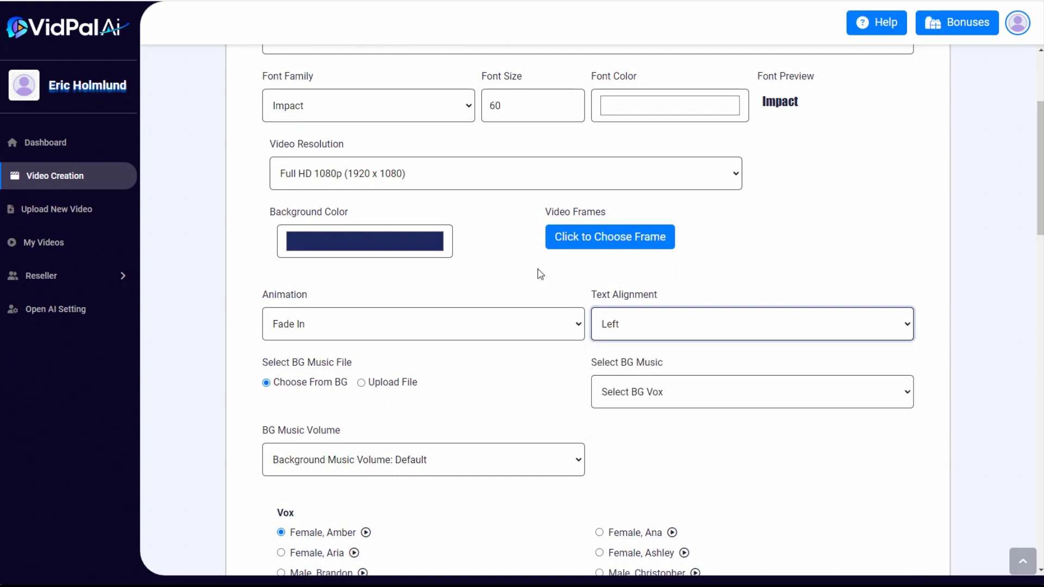
Choose Summertime as the background music and set its volume to 0.10
scroll(498, 315, "down", 3)
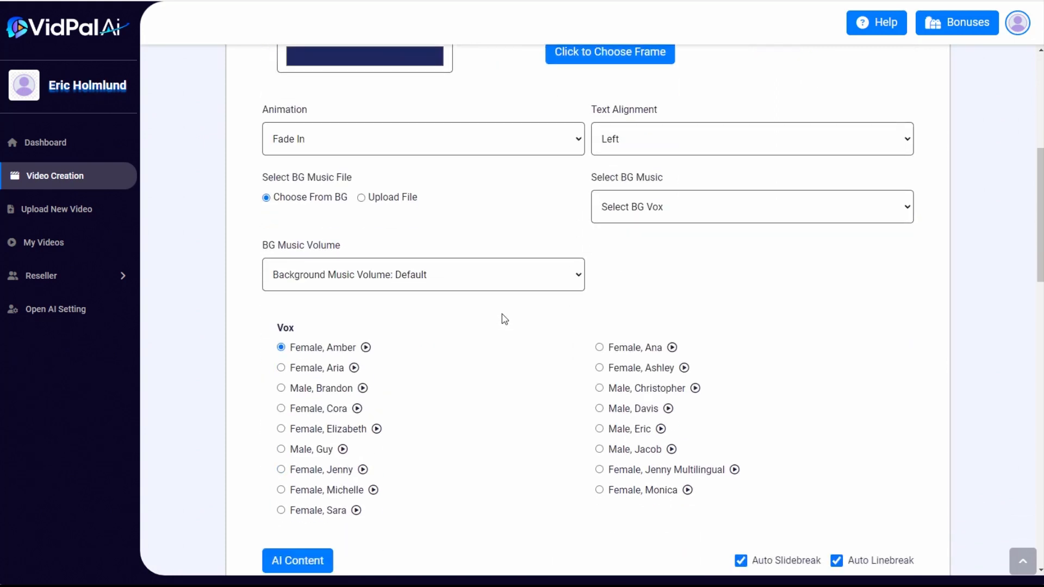
left_click(666, 210)
scroll(668, 381, "down", 5)
scroll(667, 389, "down", 5)
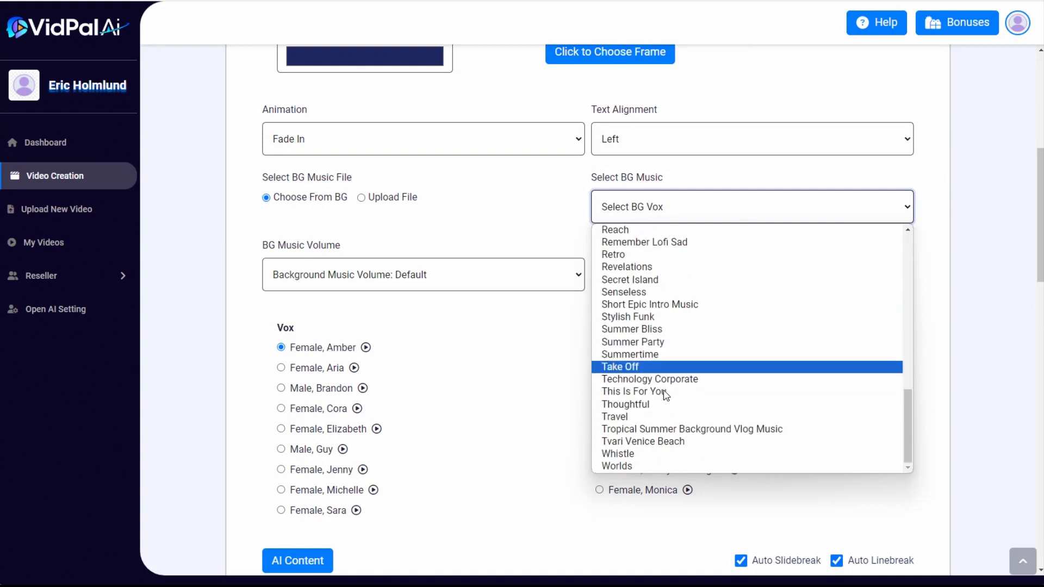
left_click(647, 359)
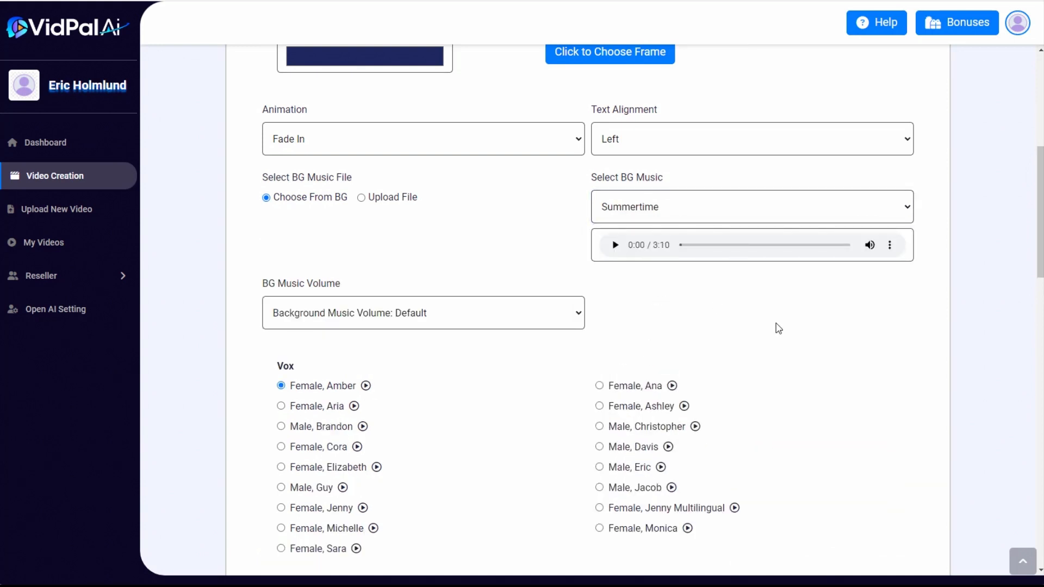
left_click(325, 314)
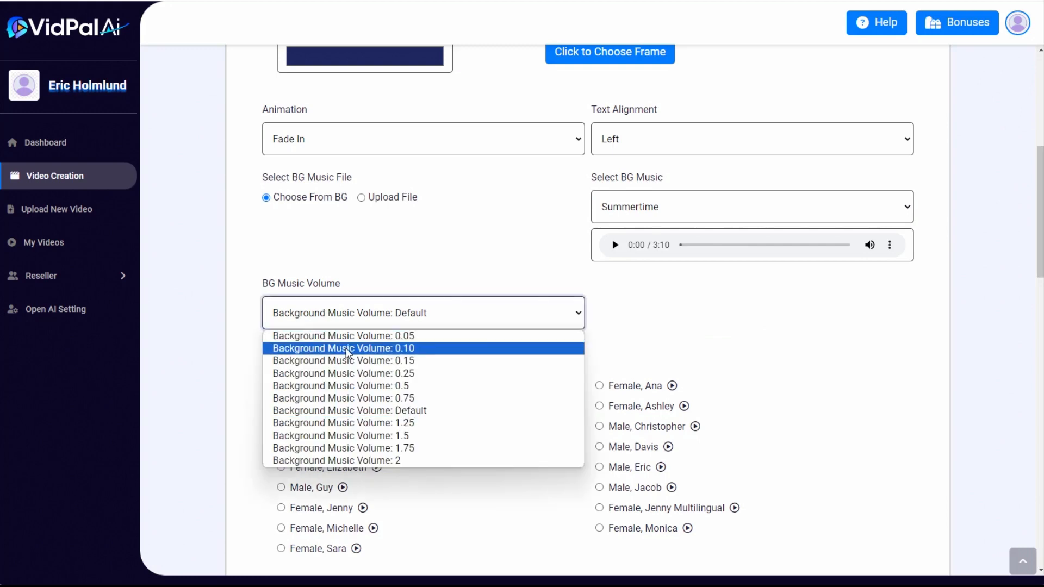
left_click(351, 352)
Select the voice "Male, Guy" and create the video from the ten generated slides
scroll(468, 369, "down", 5)
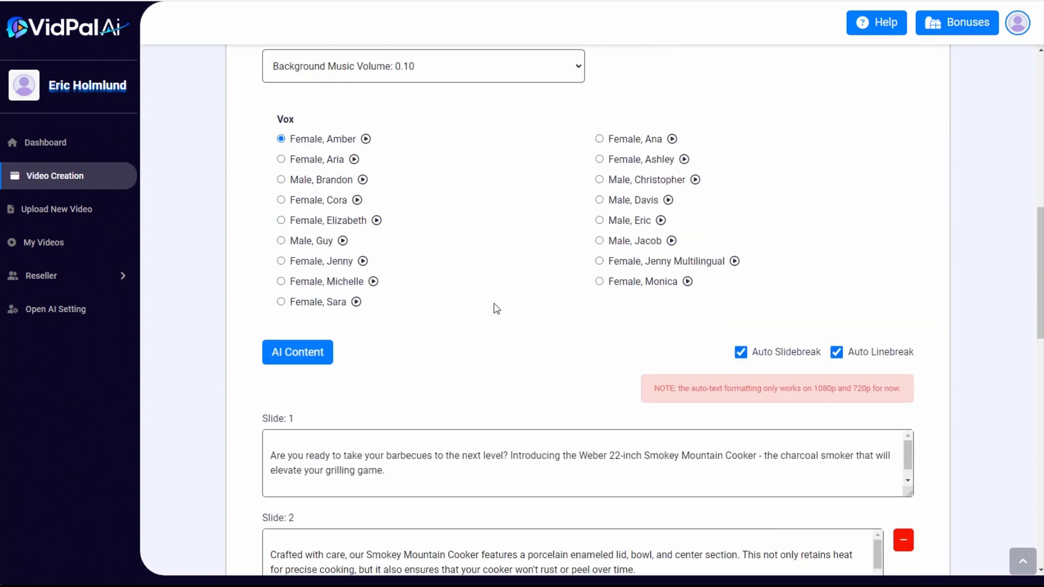
left_click(280, 241)
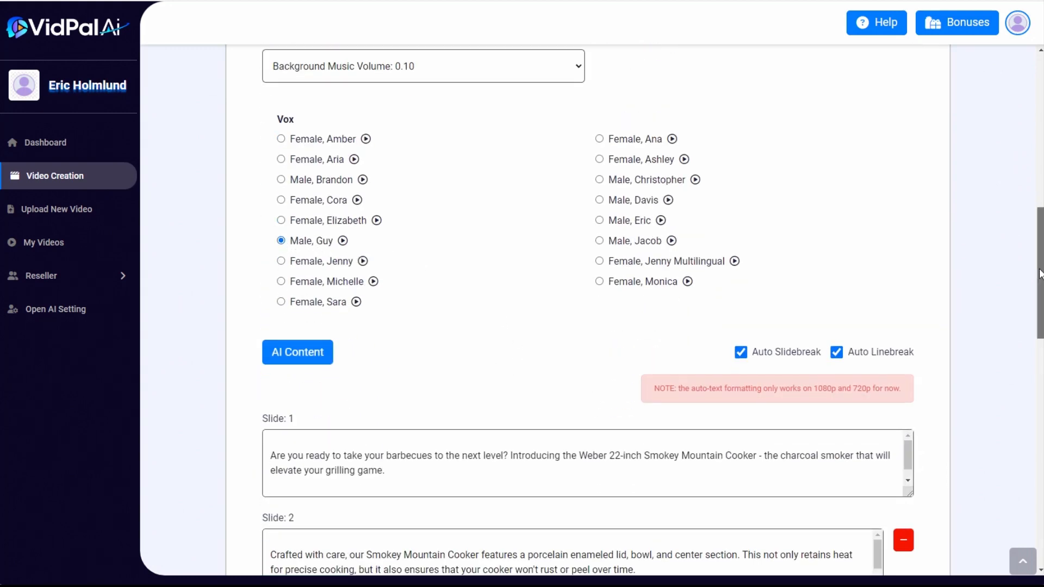
left_click_drag(1041, 276, 1043, 502)
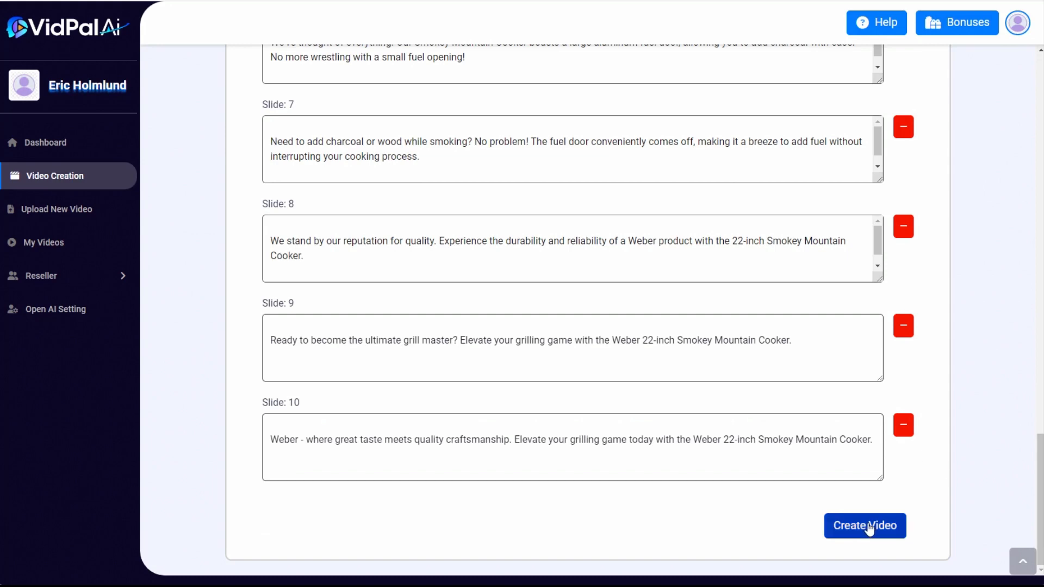
left_click(869, 529)
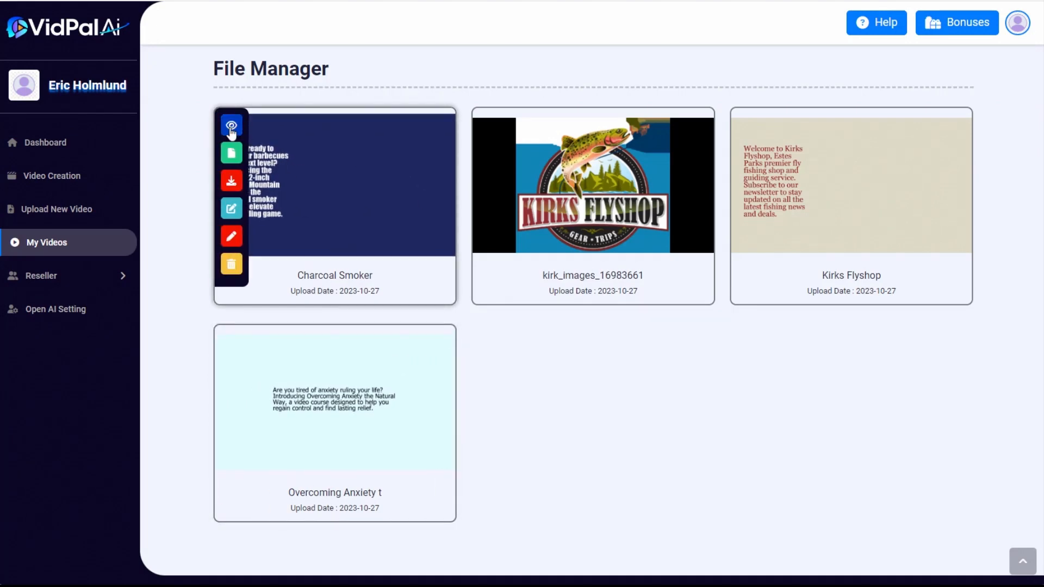
Preview the Charcoal Smoker video, close the preview and open that video in the video editor
left_click(231, 132)
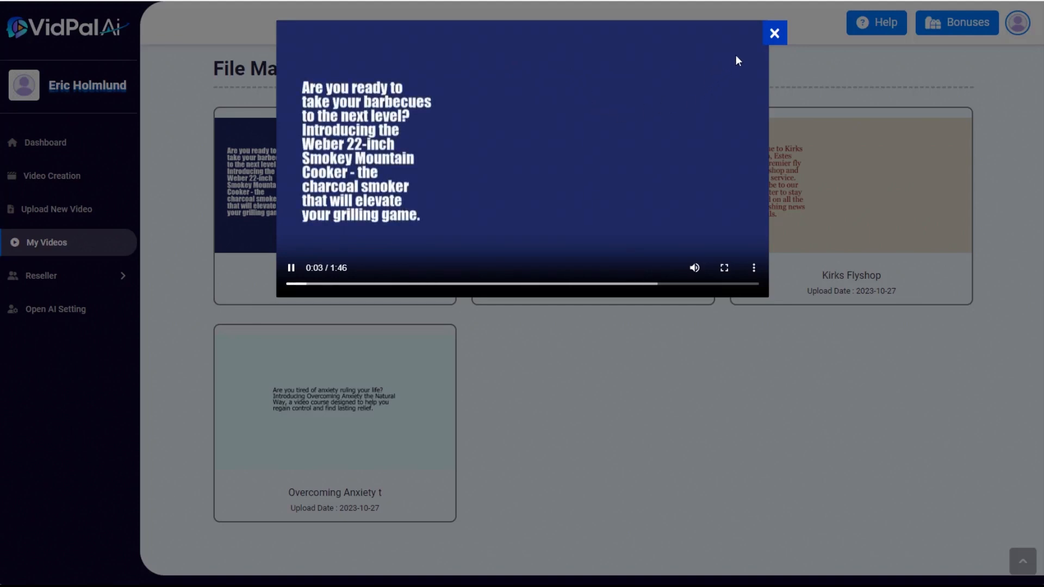
left_click(777, 36)
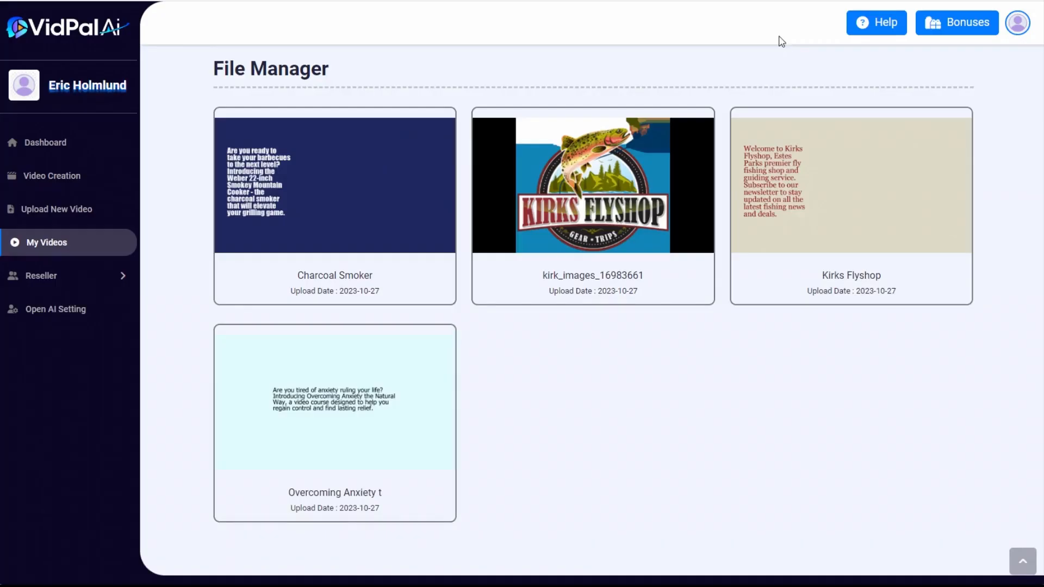
mouse_move(373, 178)
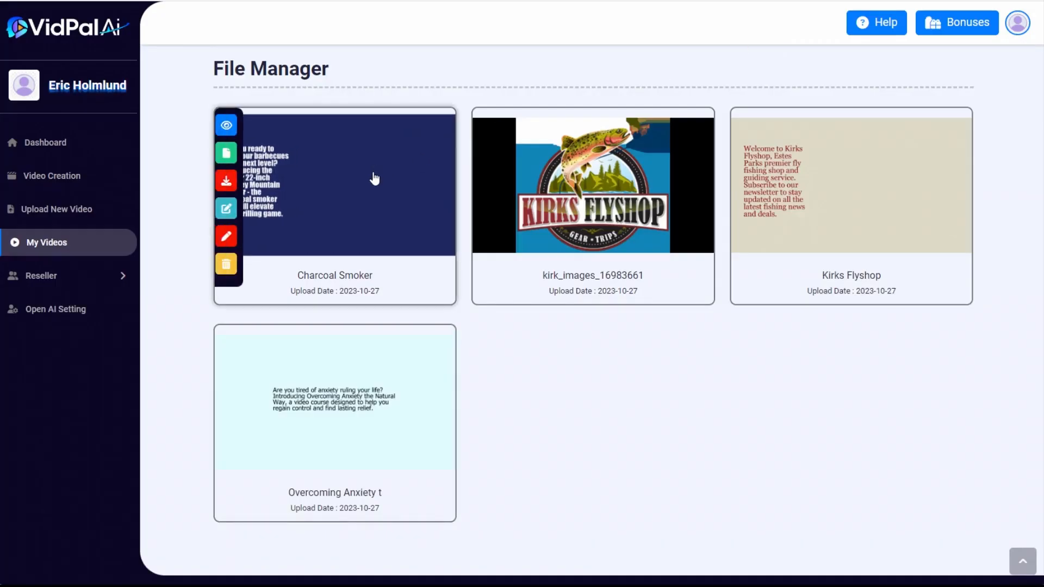
left_click(231, 213)
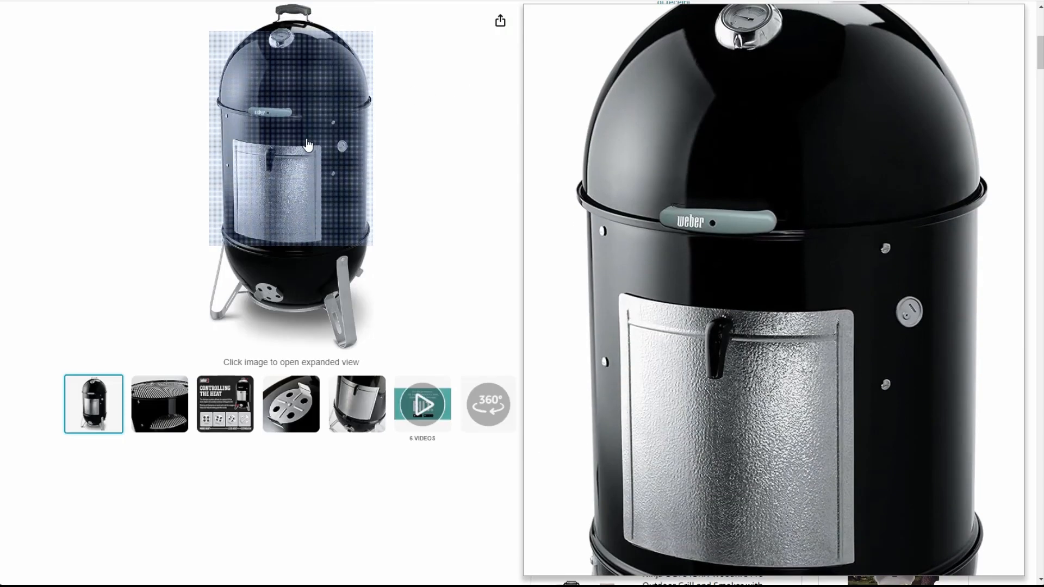
Save the main Weber smoker product image from the Amazon product page to the computer
right_click(309, 145)
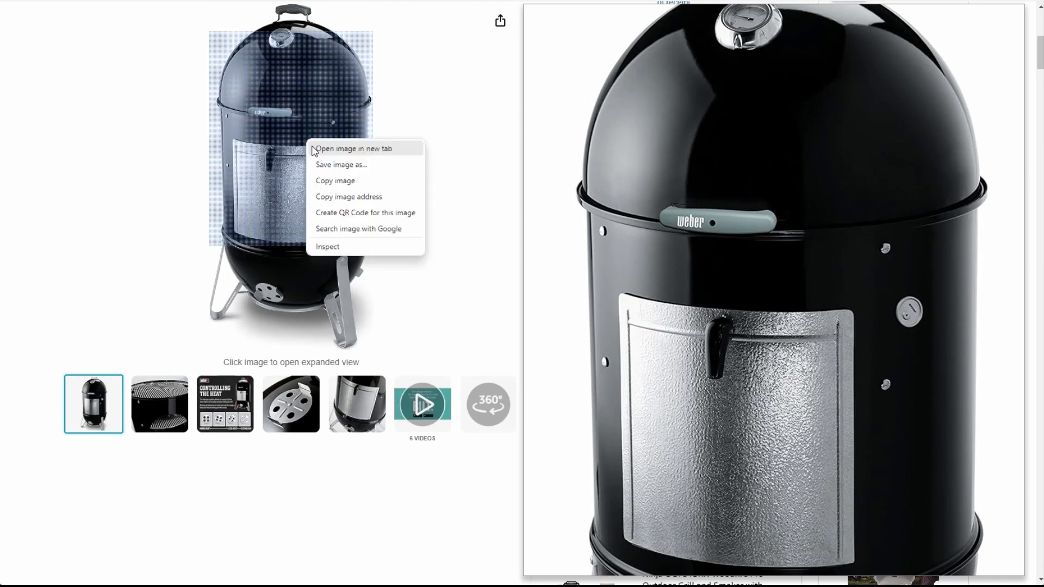
left_click(330, 165)
left_click(634, 457)
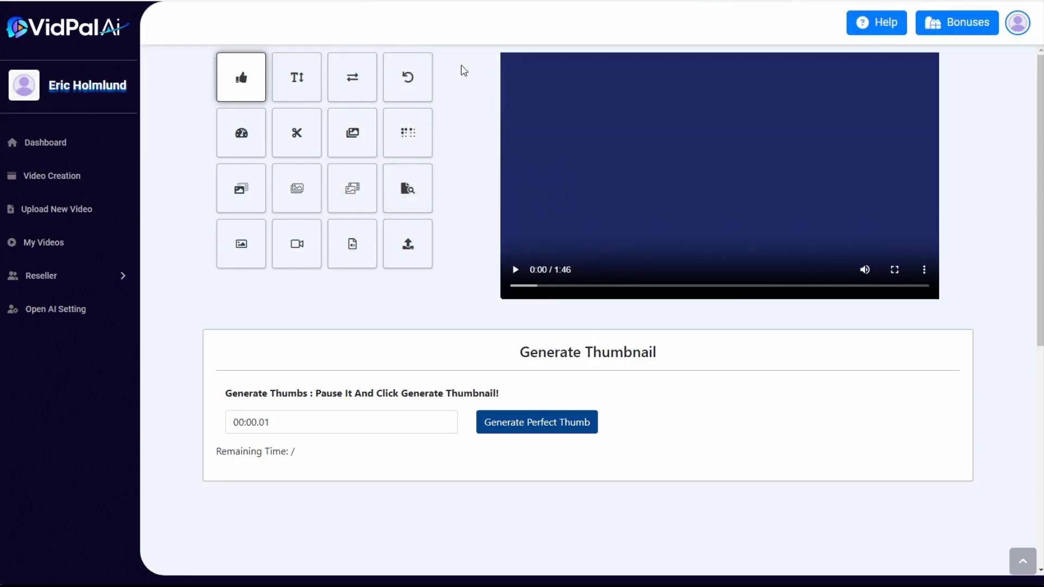
Load the saved smoker image 812B-OyuIxL._AC_SY879_.jpg as a constant image overlay for the Charcoal Smoker video
left_click(353, 139)
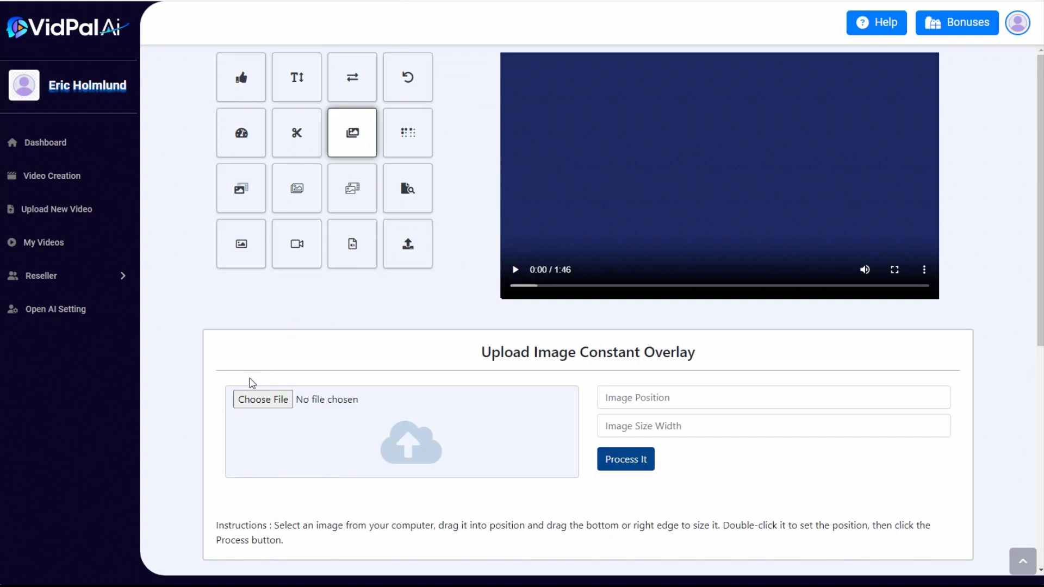
left_click(256, 405)
double_click(249, 67)
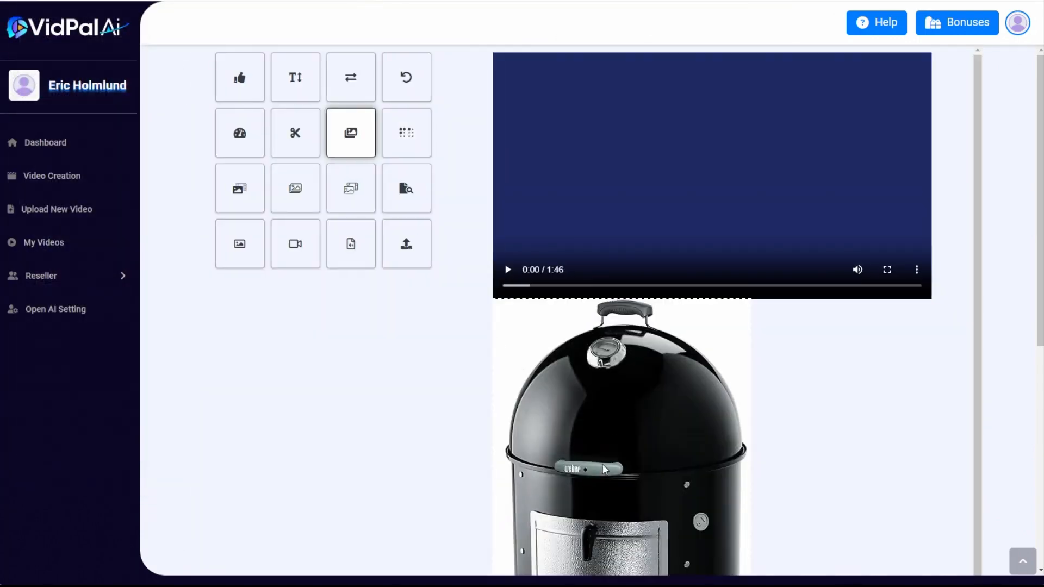
Shrink the smoker image to fit within the video's height and place it to the right of the slide text
left_click_drag(602, 465, 765, 247)
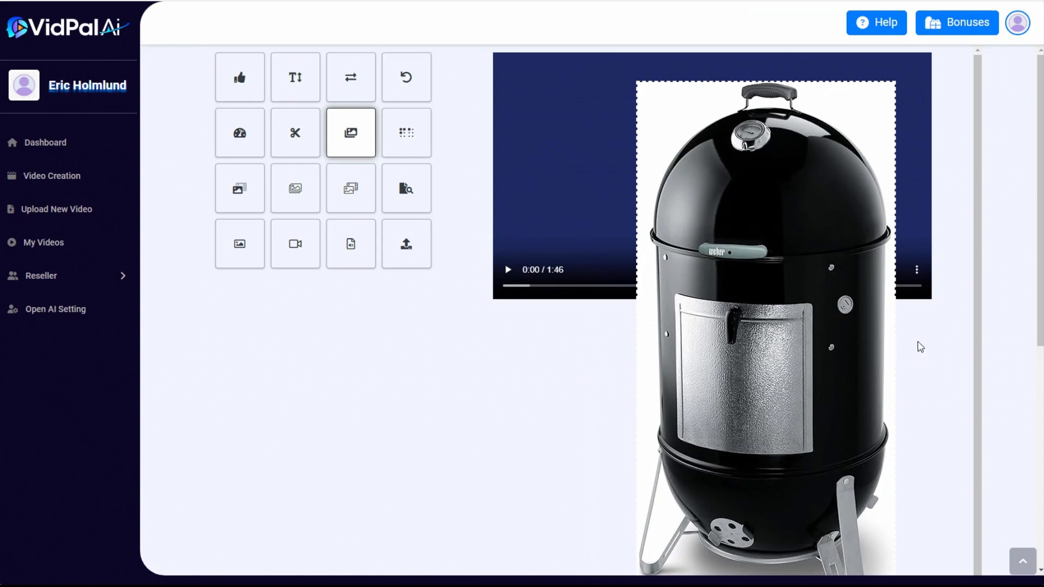
scroll(922, 351, "down", 3)
left_click_drag(809, 496, 748, 268)
left_click_drag(690, 196, 792, 194)
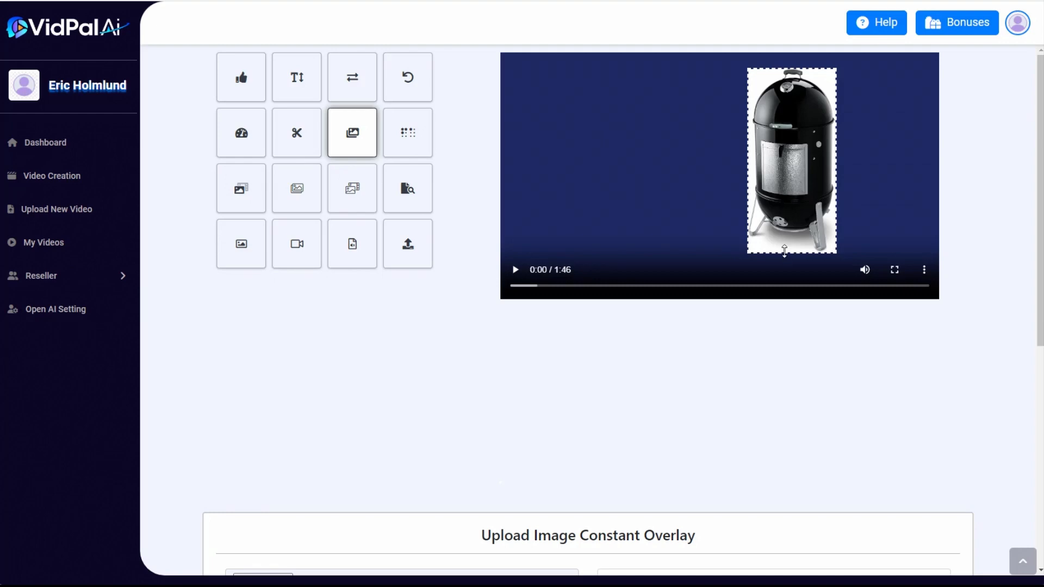
left_click_drag(783, 254, 784, 257)
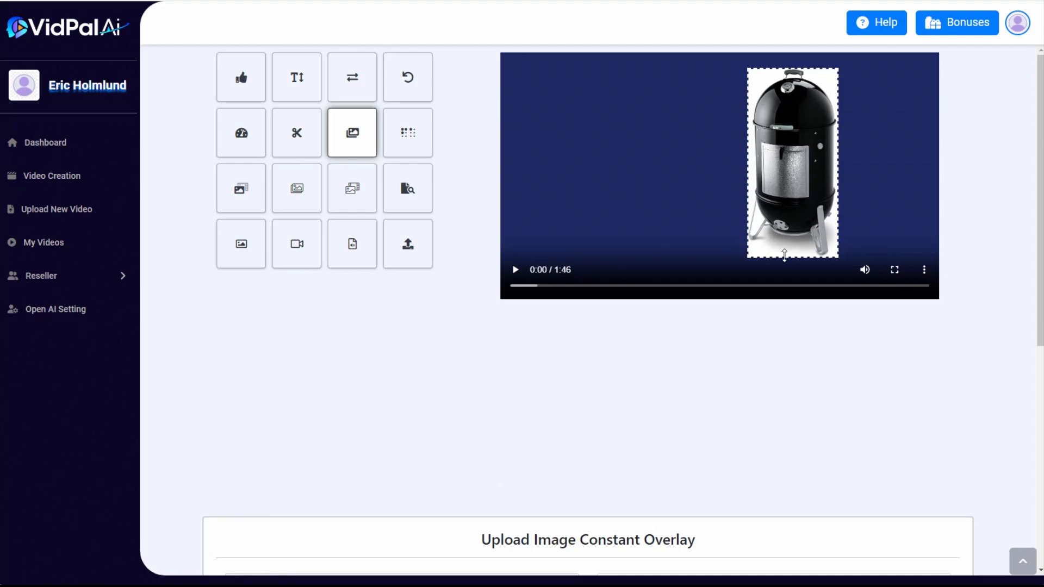
left_click(529, 287)
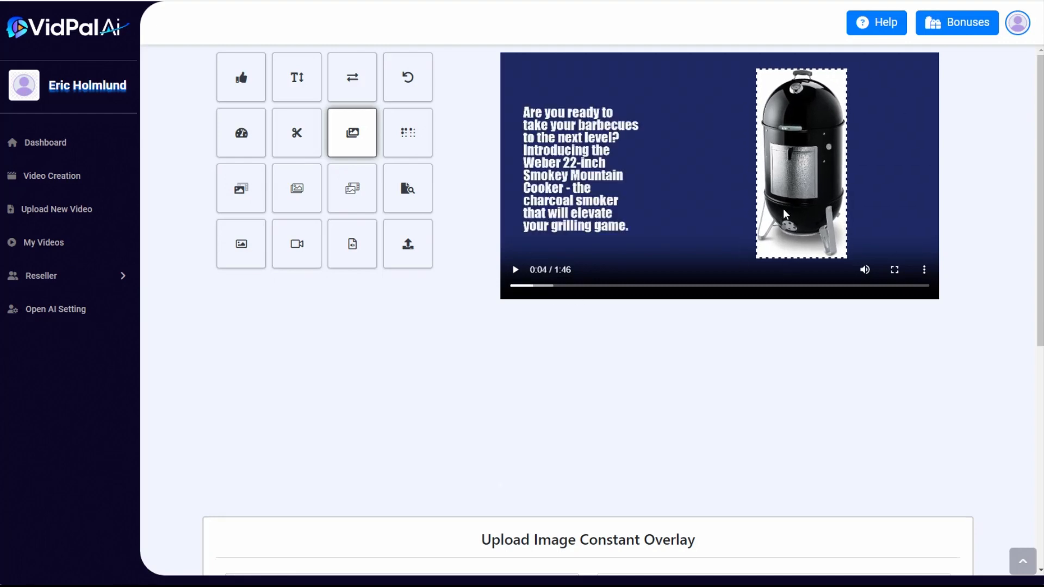
left_click_drag(787, 206, 787, 207)
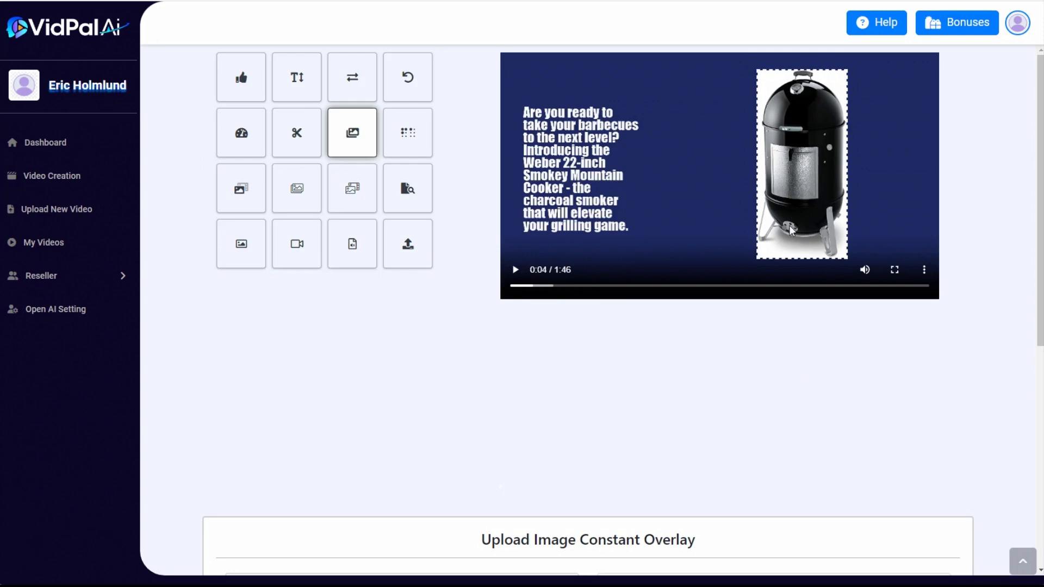
Process the constant image overlay so the smoker picture is rendered into the video
scroll(791, 366, "down", 7)
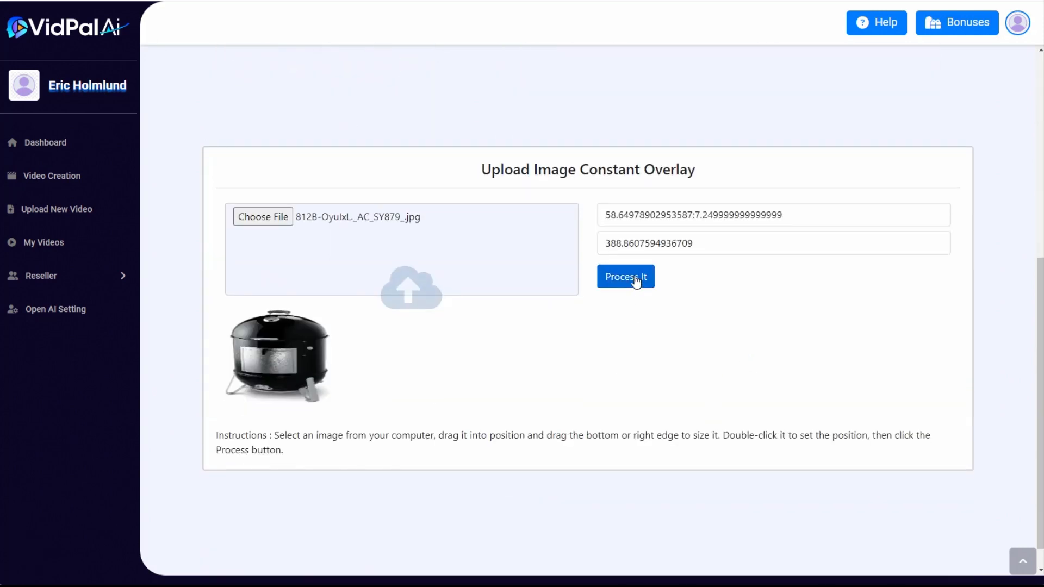
left_click(636, 282)
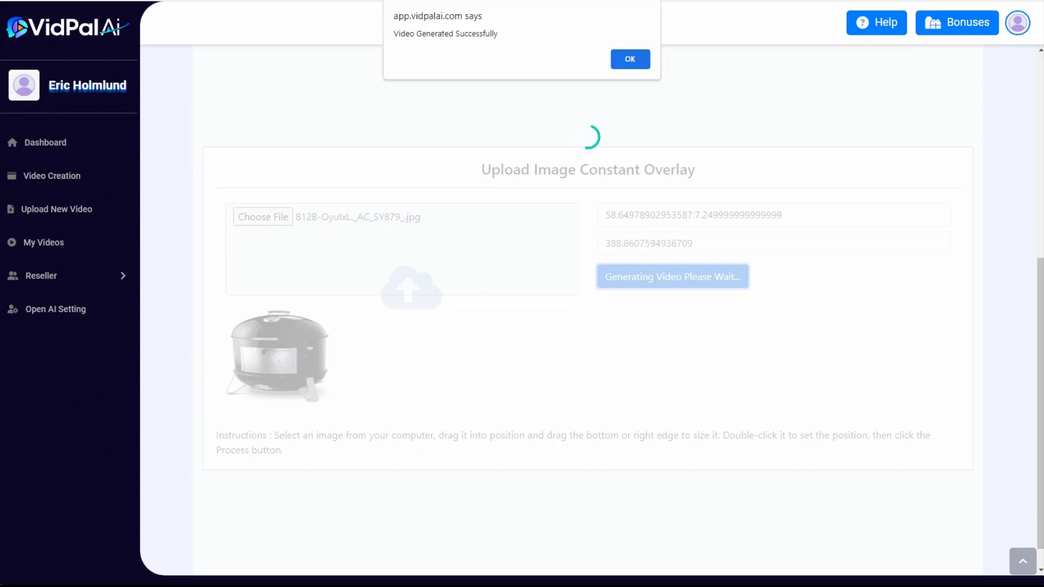
left_click(634, 60)
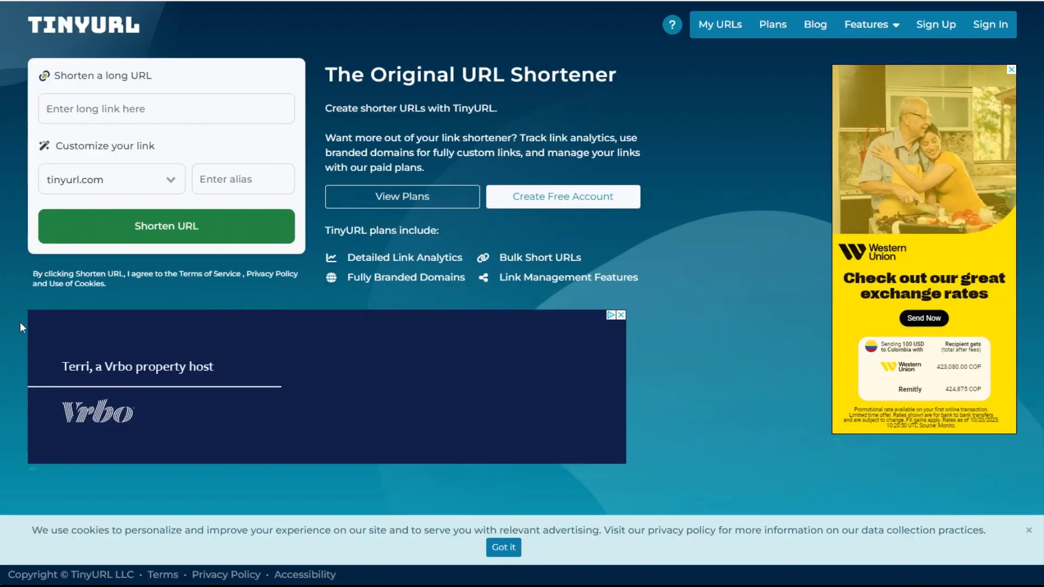
Switch to TinyURL and shorten the Amazon smoker product link using the custom alias smoker999
left_click(86, 109)
key("ctrl+v")
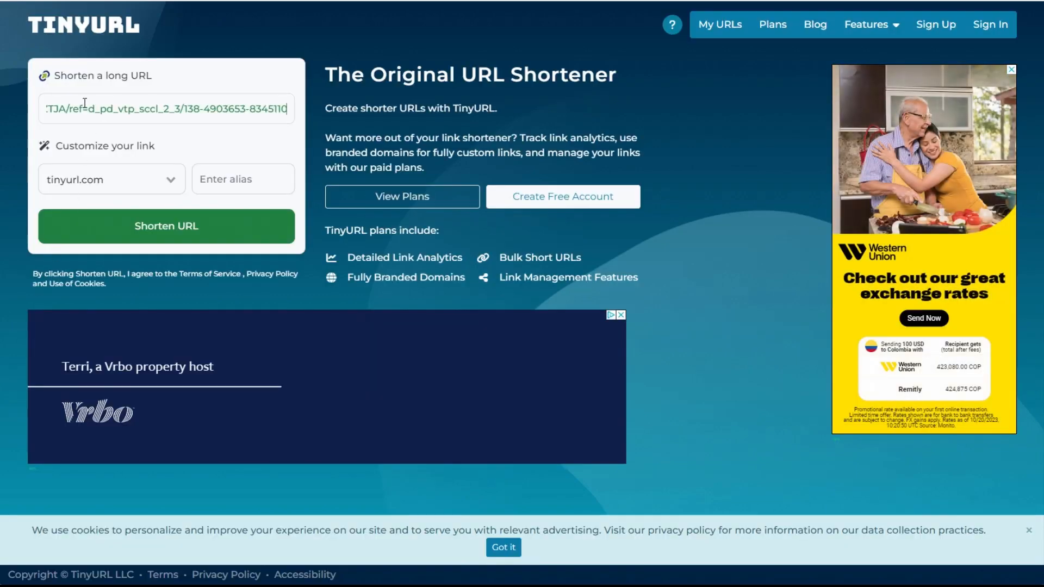
left_click(230, 168)
type("smoker123")
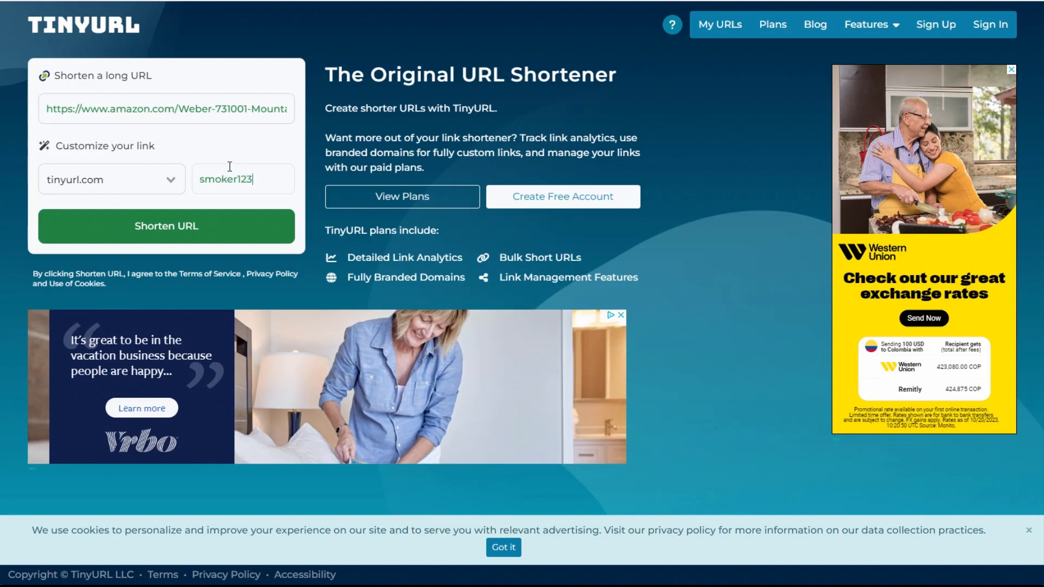
left_click(158, 226)
left_click_drag(253, 179, 95, 163)
type("999")
key("Return")
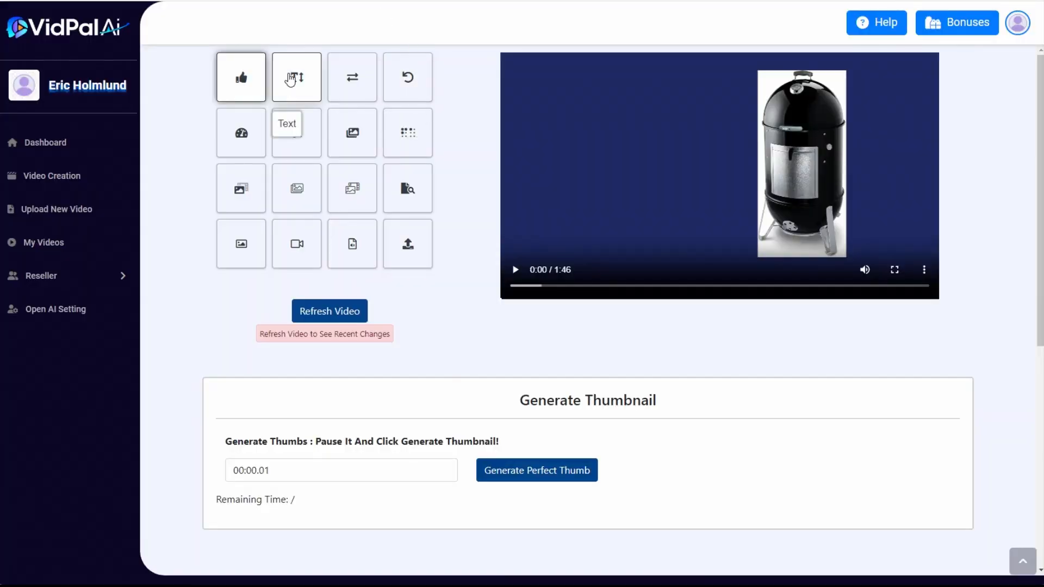
Set up a text watermark in VidPal AI reading tinyurl.com/smoker999, positioned Bottom Right with opacity 1
left_click(292, 79)
left_click(263, 466)
type("tinyurl.com/smoker999")
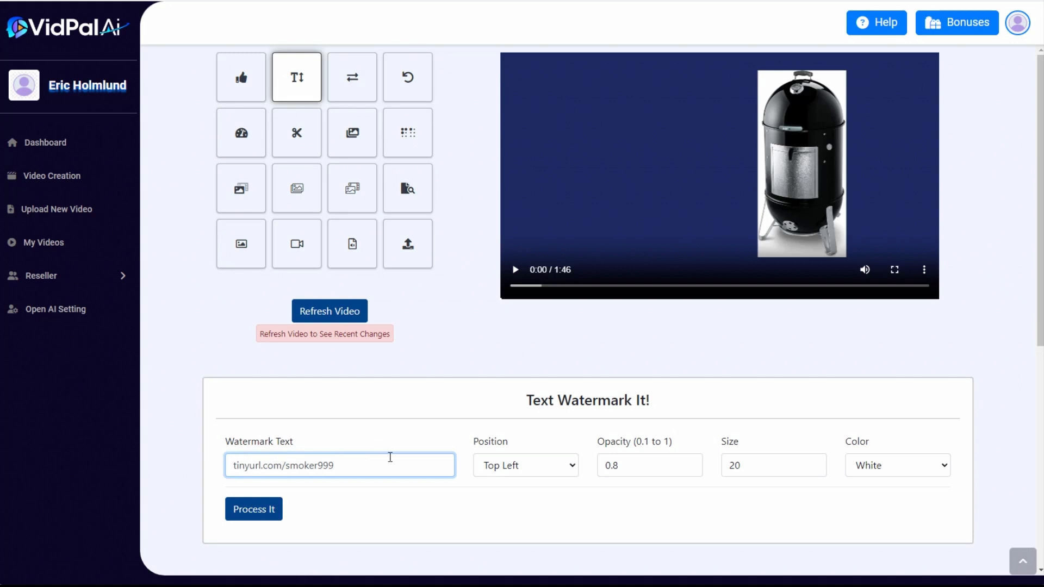
left_click(542, 469)
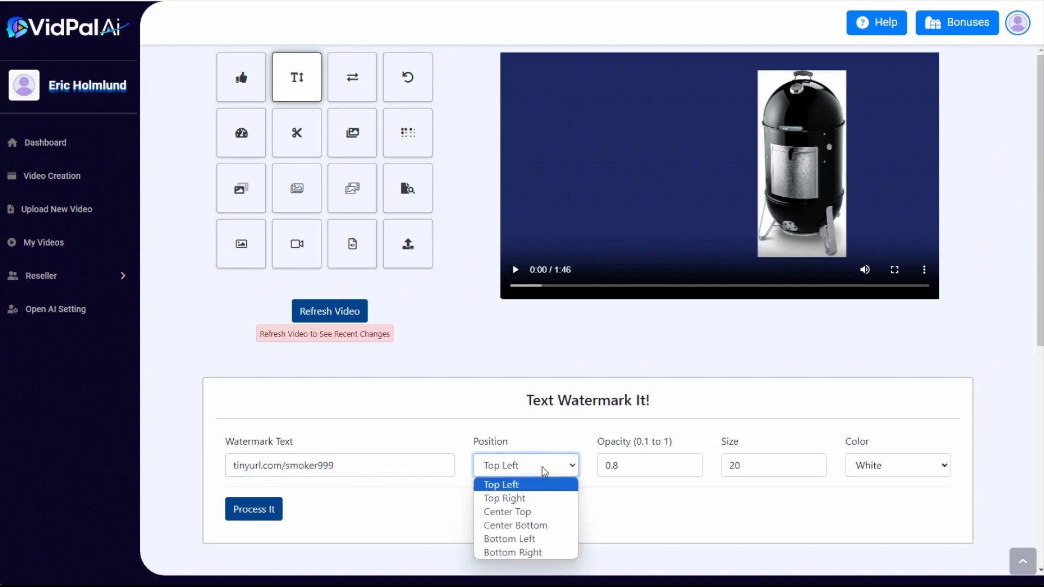
left_click(537, 553)
scroll(700, 492, "down", 1)
key("Tab")
type("1")
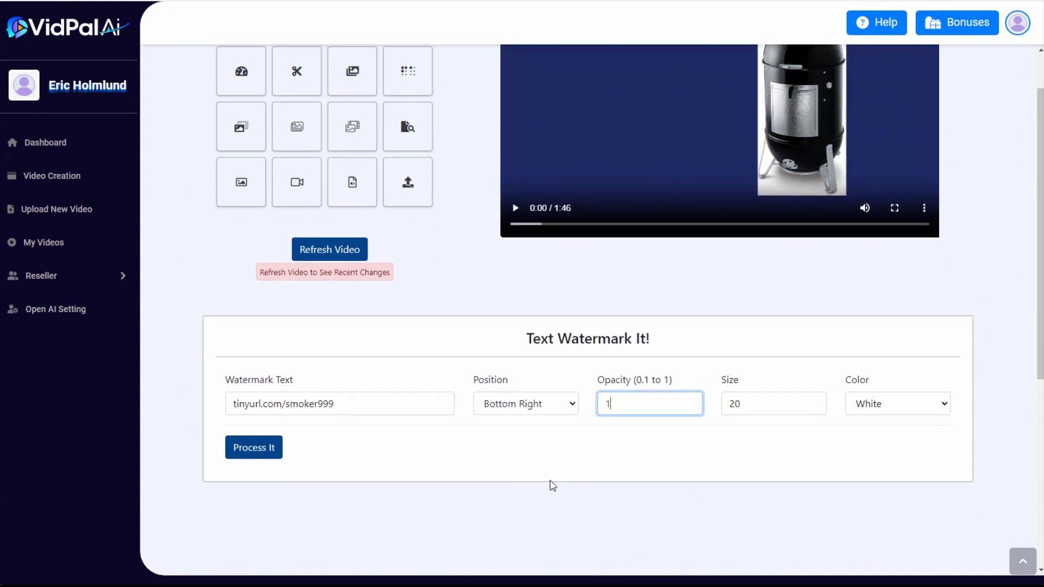
Render the text watermark into the smoker video and play back the result
left_click(506, 453)
left_click(253, 449)
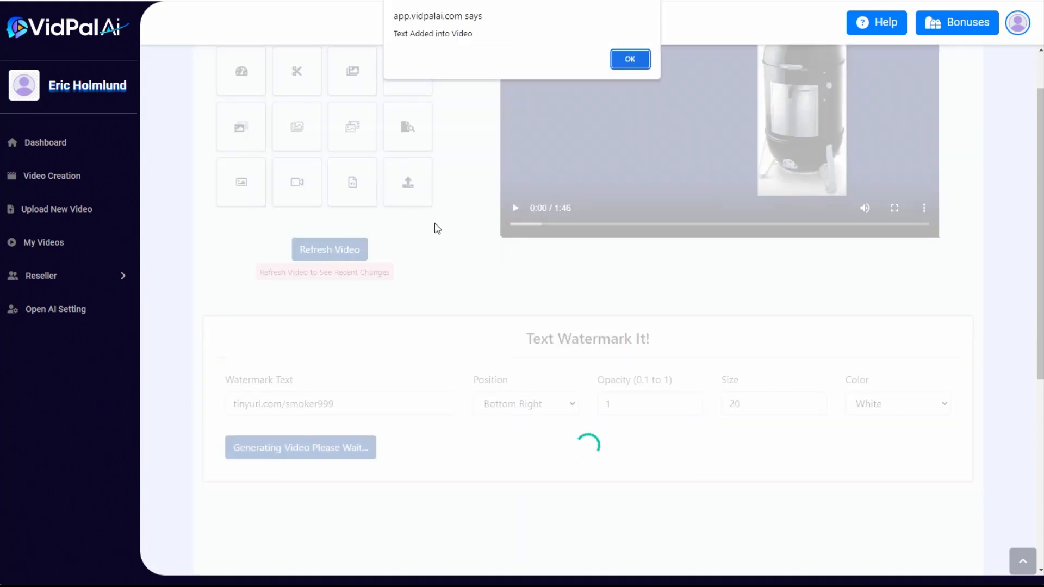
left_click(631, 59)
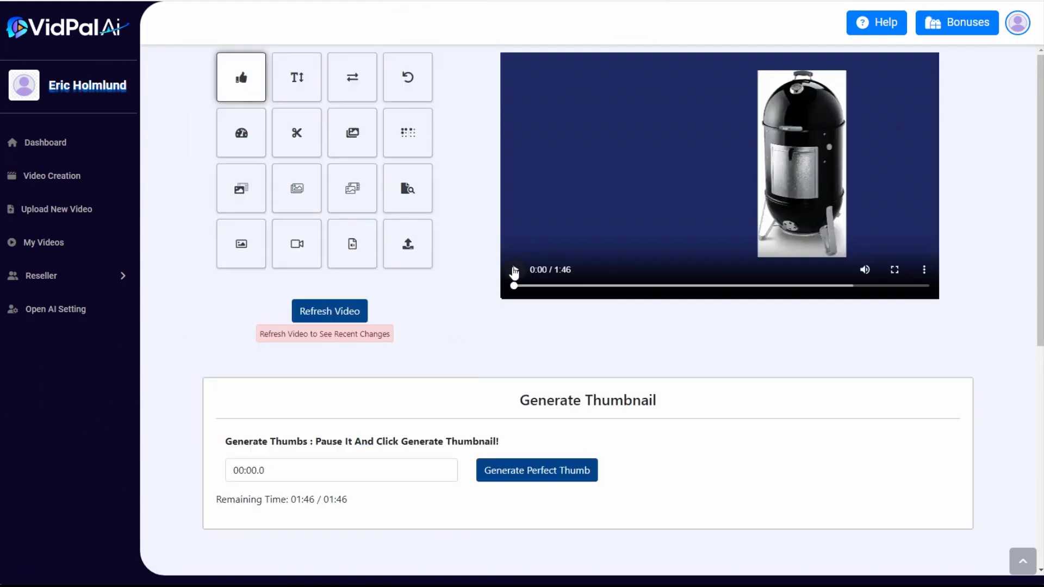
left_click(514, 272)
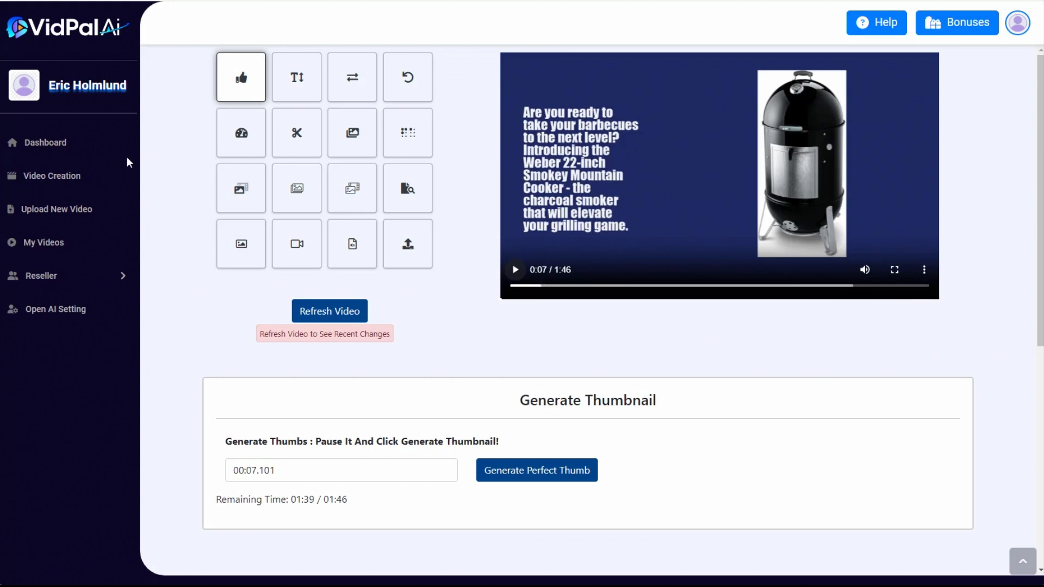
Generate AI content for a whiteboard Informational Video on the topic "Smoking salmon in a charcoal smoker" with default creativity
left_click(59, 175)
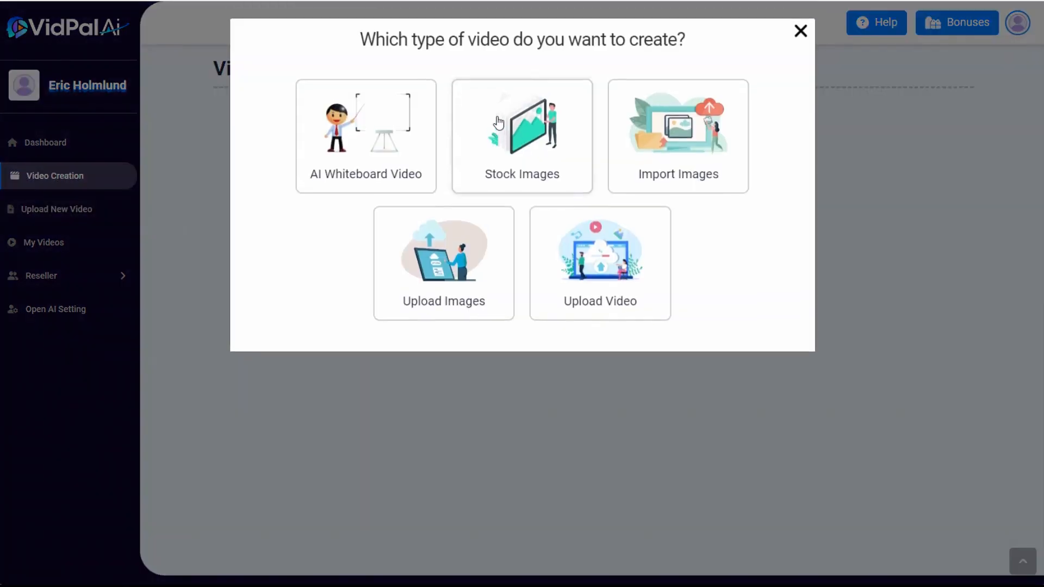
left_click(377, 151)
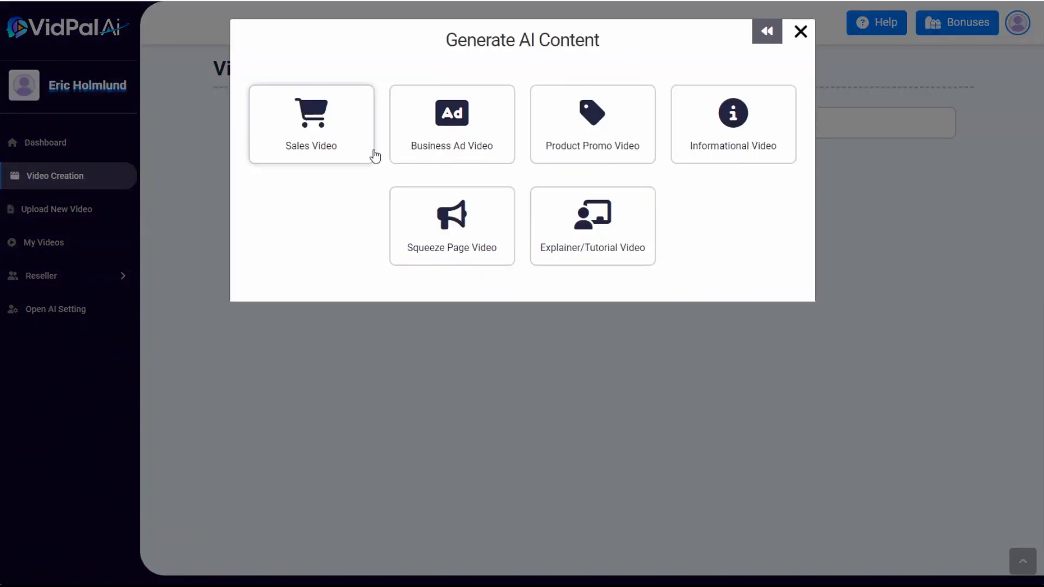
left_click(721, 145)
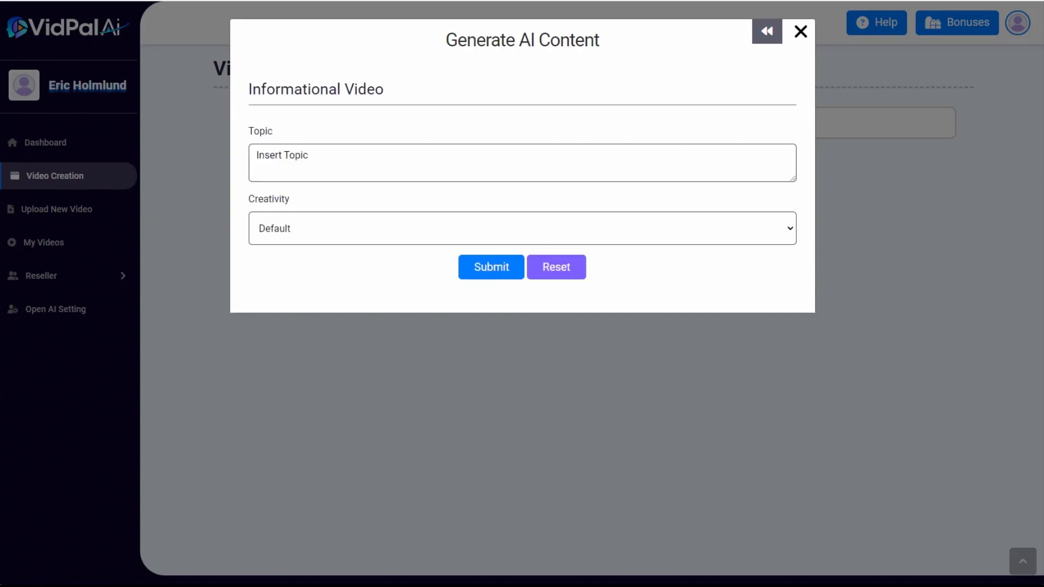
left_click(278, 151)
type("Smoking salmon in a charcoal smoker")
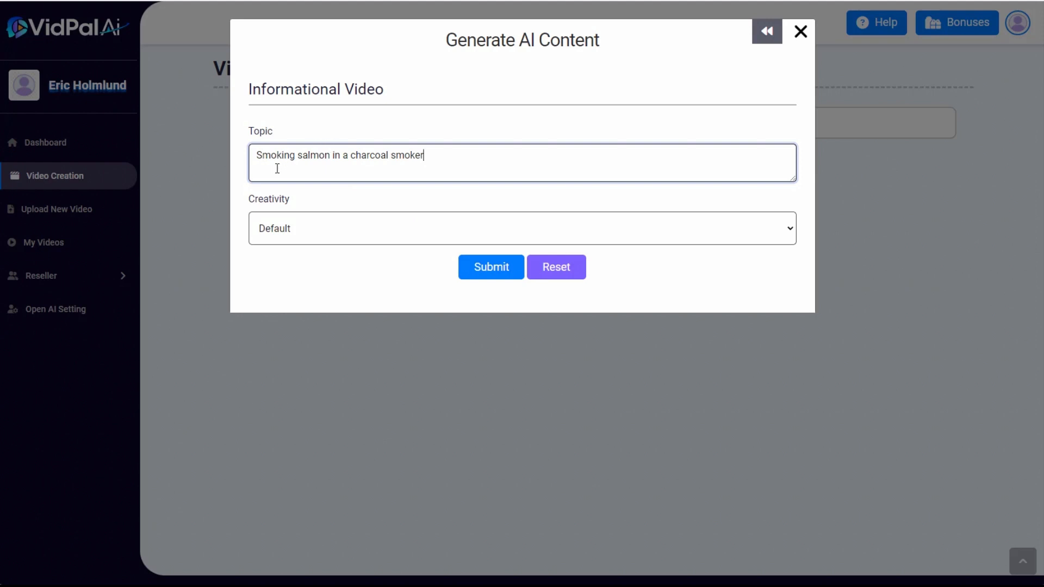
left_click(494, 268)
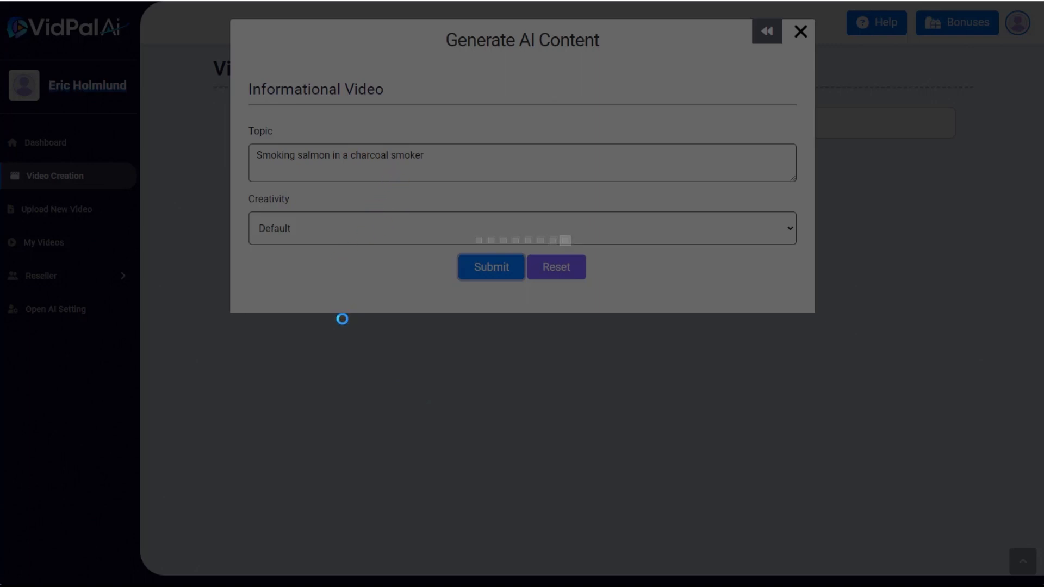
Review the generated salmon-smoking script and insert it into the whiteboard video form
scroll(571, 279, "down", 6)
scroll(579, 254, "up", 6)
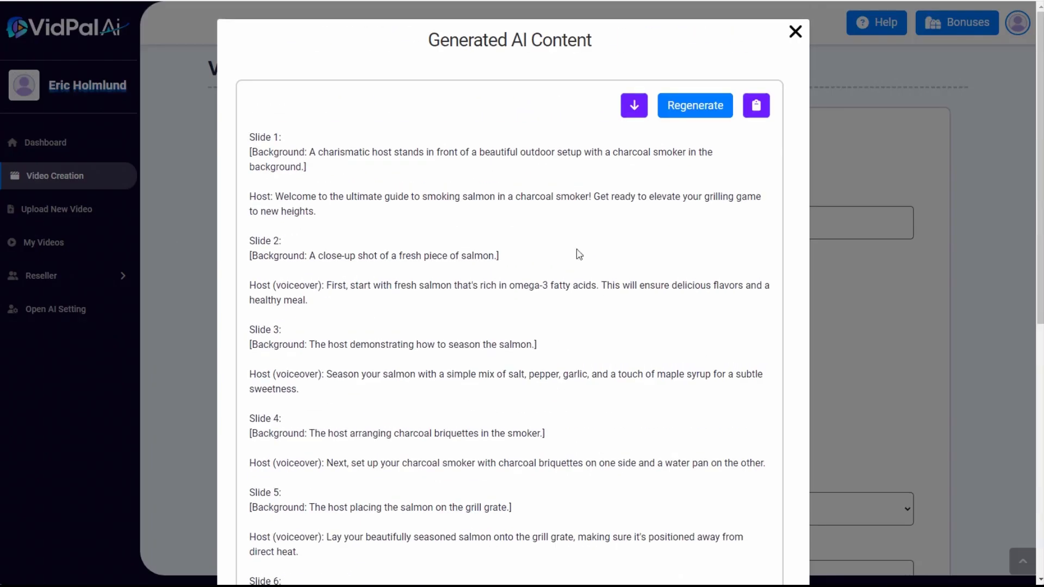
left_click(634, 105)
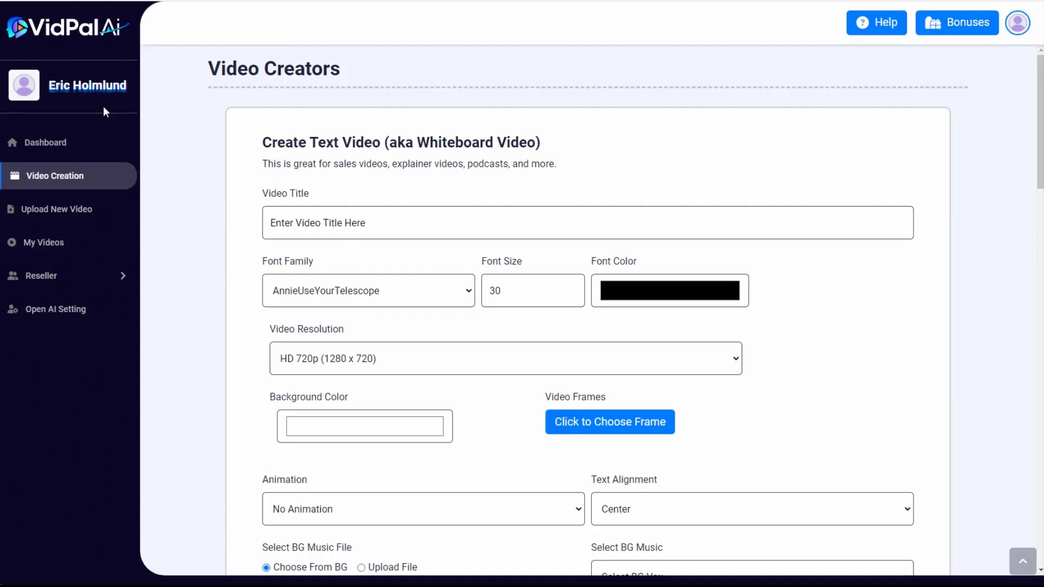
Title the whiteboard video "Smoking salmon in a charcoal smoker" and set its text font to Helvetica at size 60
left_click(299, 223)
type("Smoking salmon in a charcoal smoker")
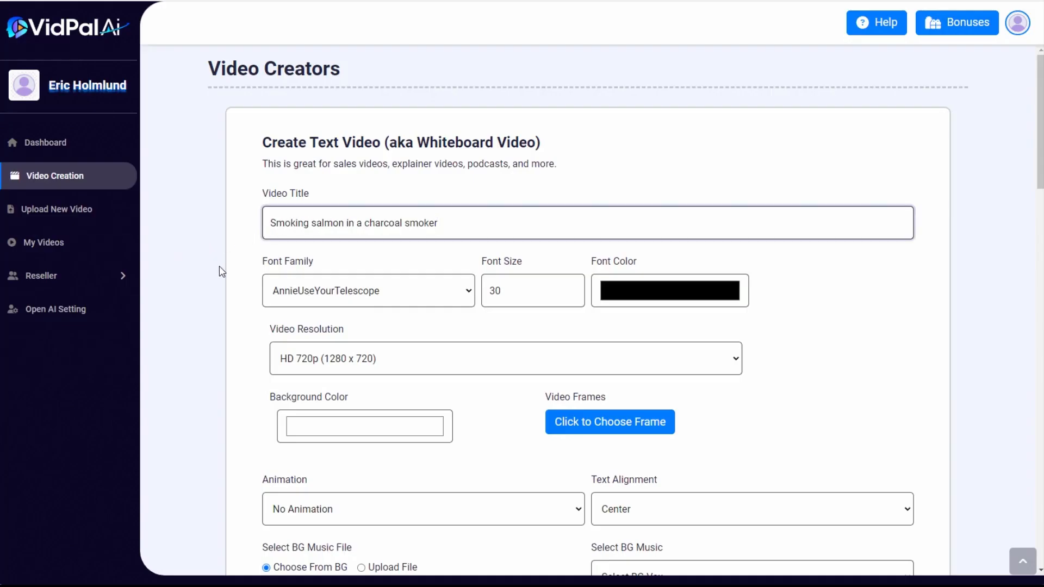
scroll(245, 218, "down", 3)
left_click(333, 112)
scroll(364, 291, "down", 5)
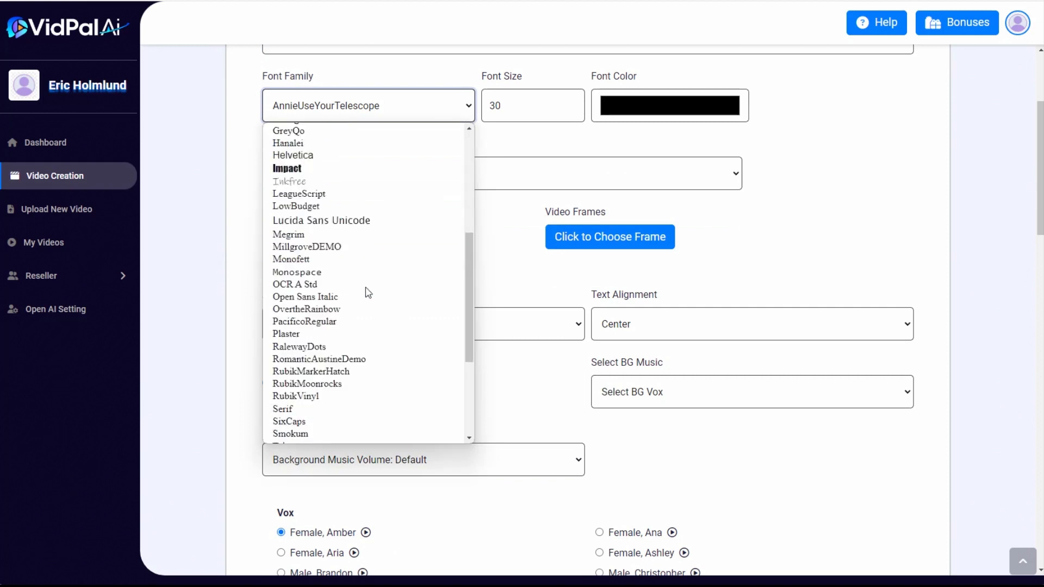
left_click(305, 156)
key("Tab")
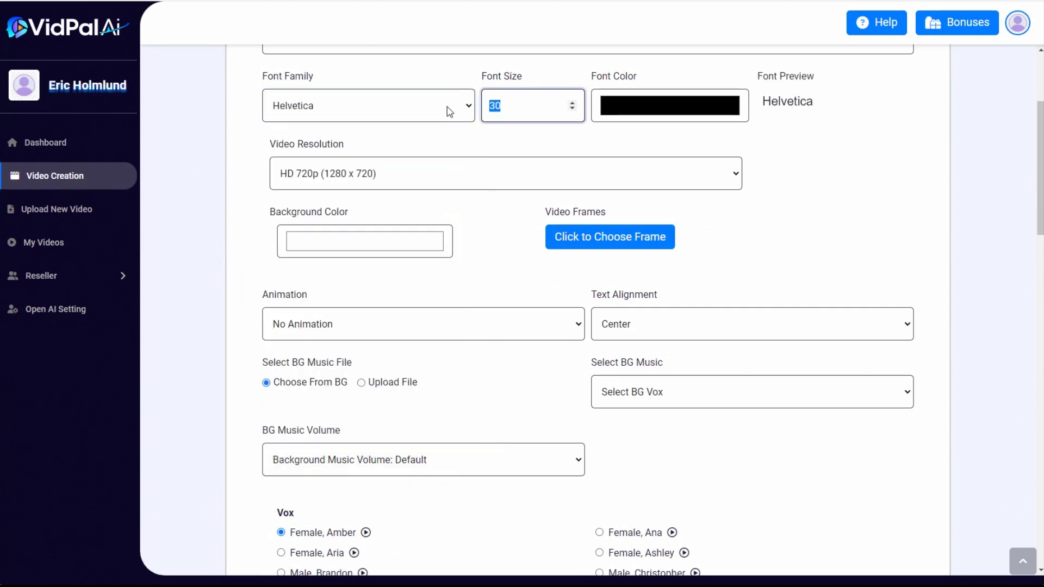
type("60")
Set the font color to white (255, 255, 255) and the background color to dark green
left_click(645, 106)
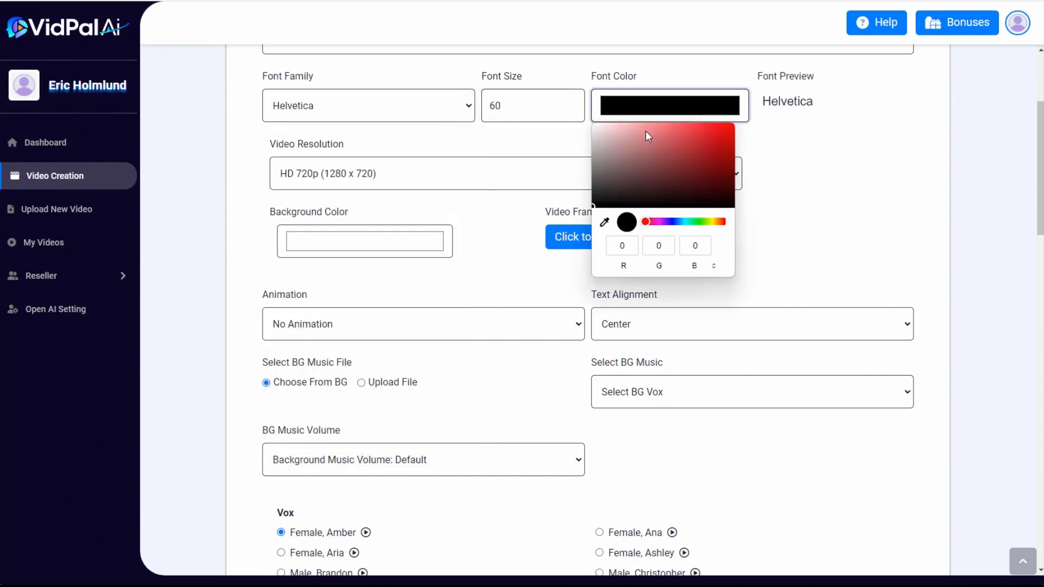
left_click_drag(645, 130, 588, 125)
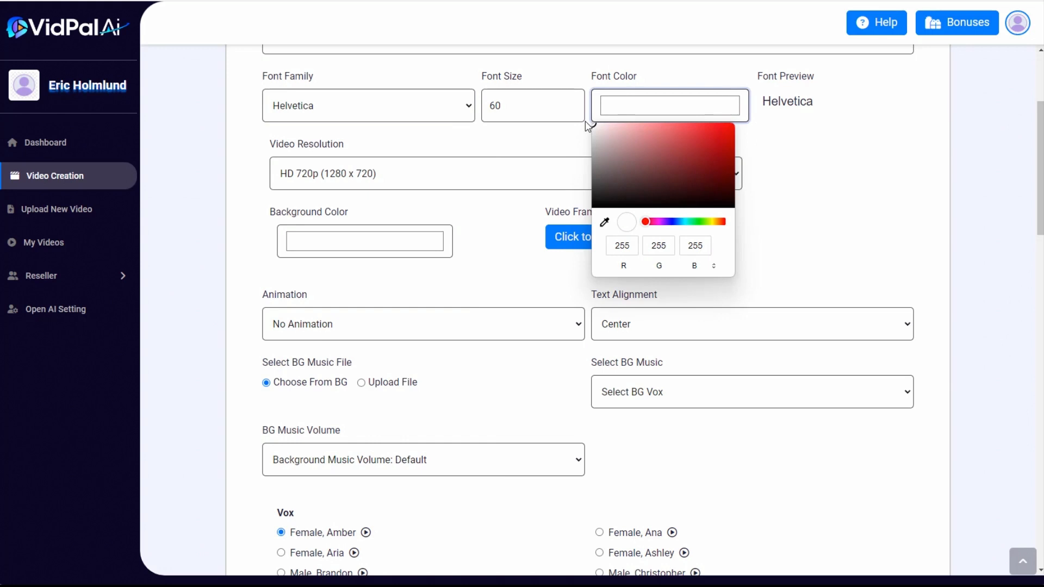
left_click(359, 248)
left_click(386, 358)
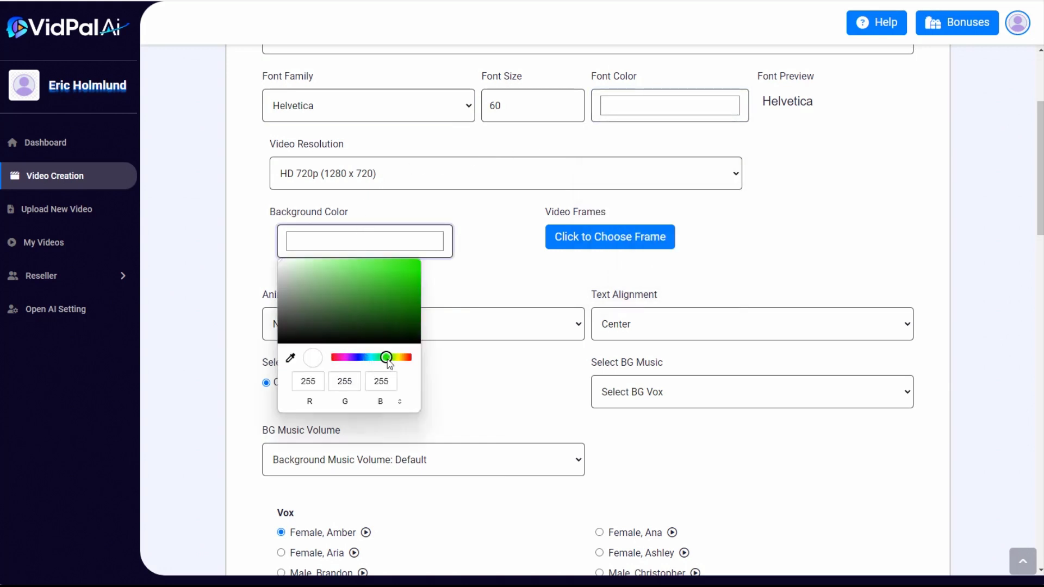
mouse_move(361, 333)
left_mouse_down()
mouse_move(410, 295)
mouse_move(400, 328)
left_mouse_up()
Set the video resolution to Full HD 1080p (1920 x 1080), with Fade In animation and Left text alignment
left_click(396, 179)
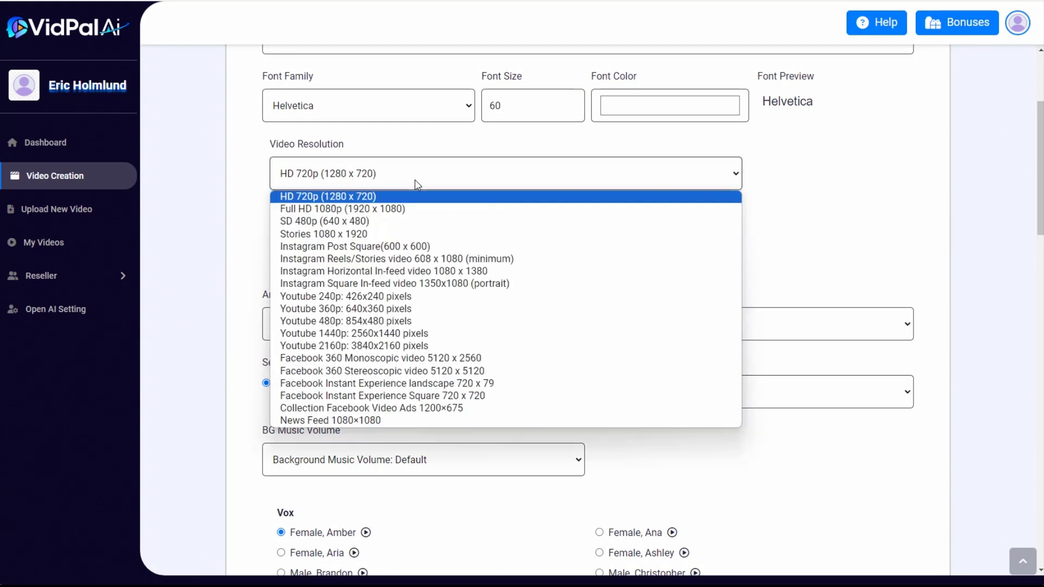
left_click(396, 207)
left_click(419, 324)
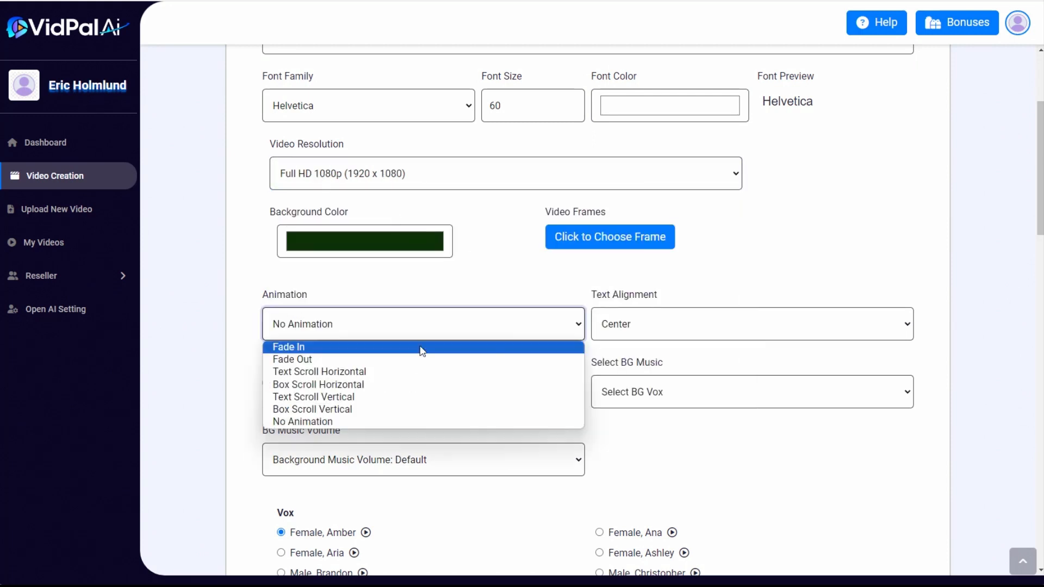
left_click(421, 349)
left_click(647, 326)
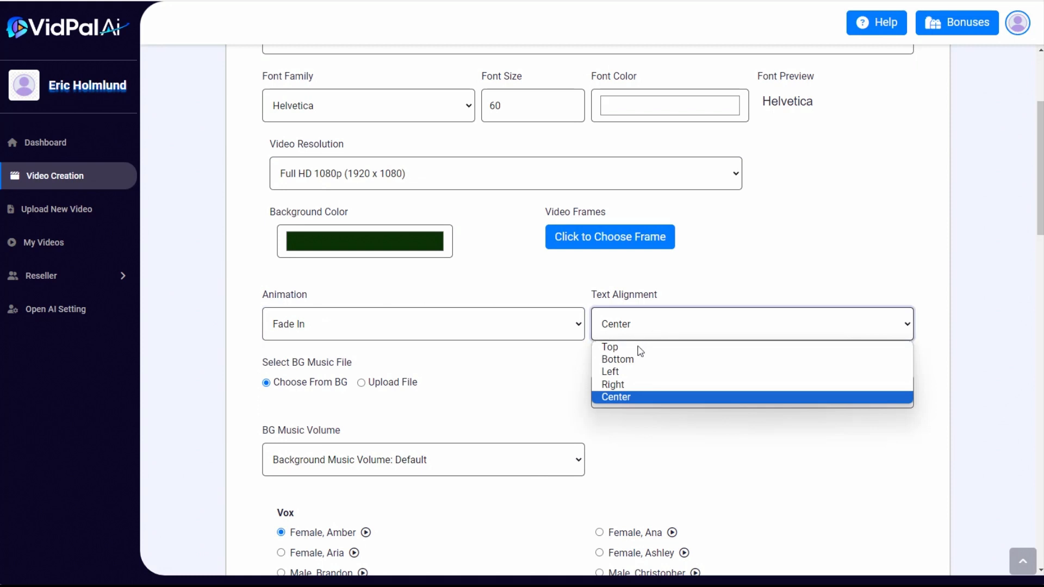
left_click(632, 372)
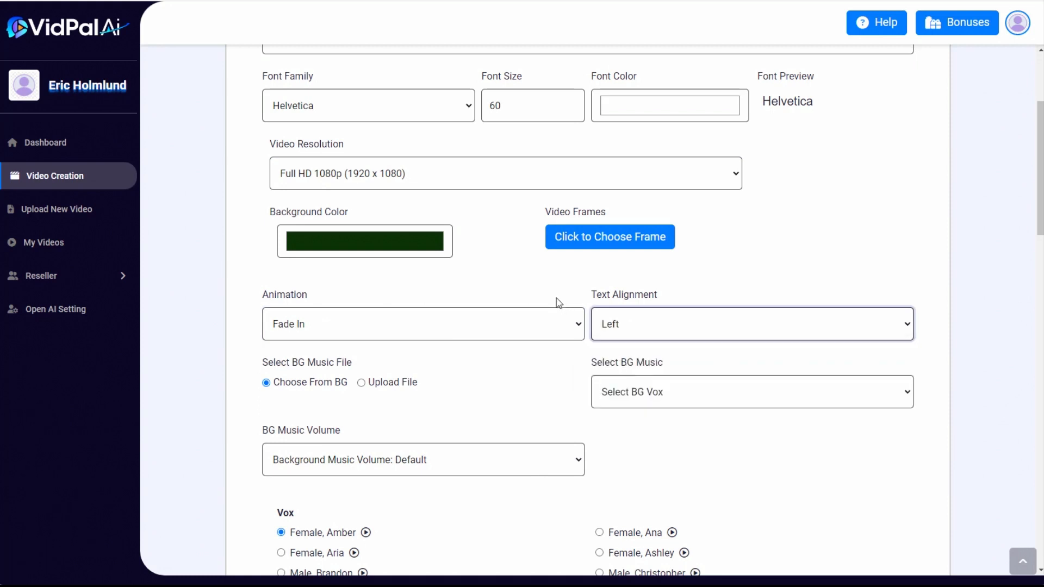
Choose Cool Lofi as the background music and set its volume to 0.10
scroll(523, 271, "down", 1)
scroll(521, 272, "down", 3)
left_click(645, 212)
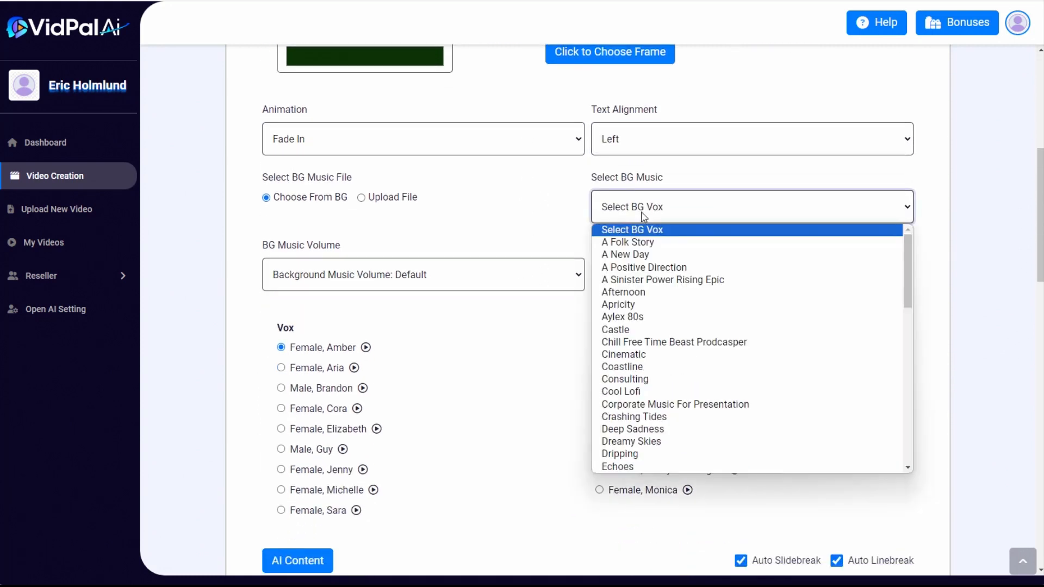
scroll(664, 337, "down", 1)
scroll(655, 372, "down", 2)
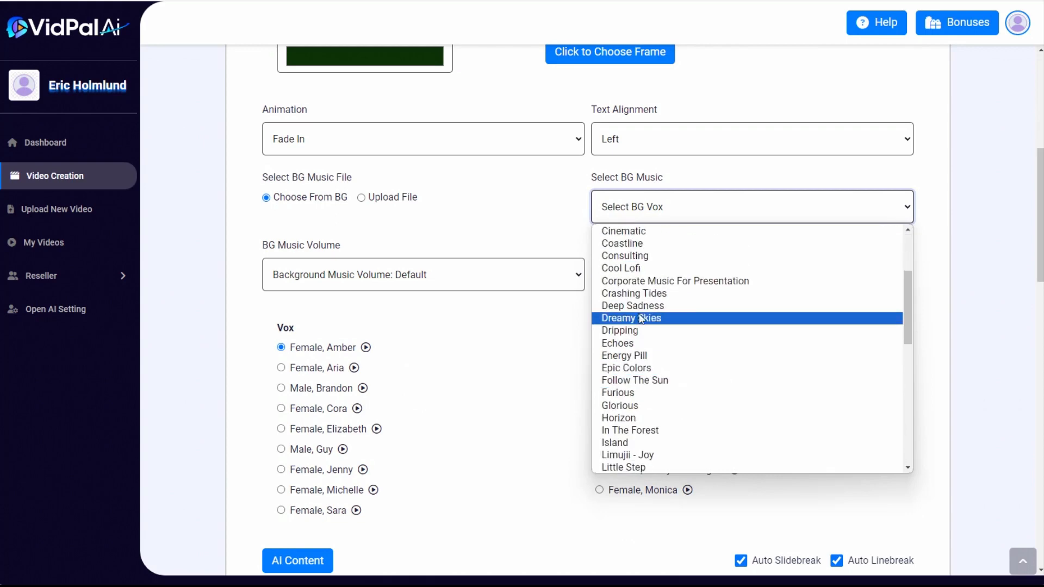
left_click(627, 270)
left_click(415, 312)
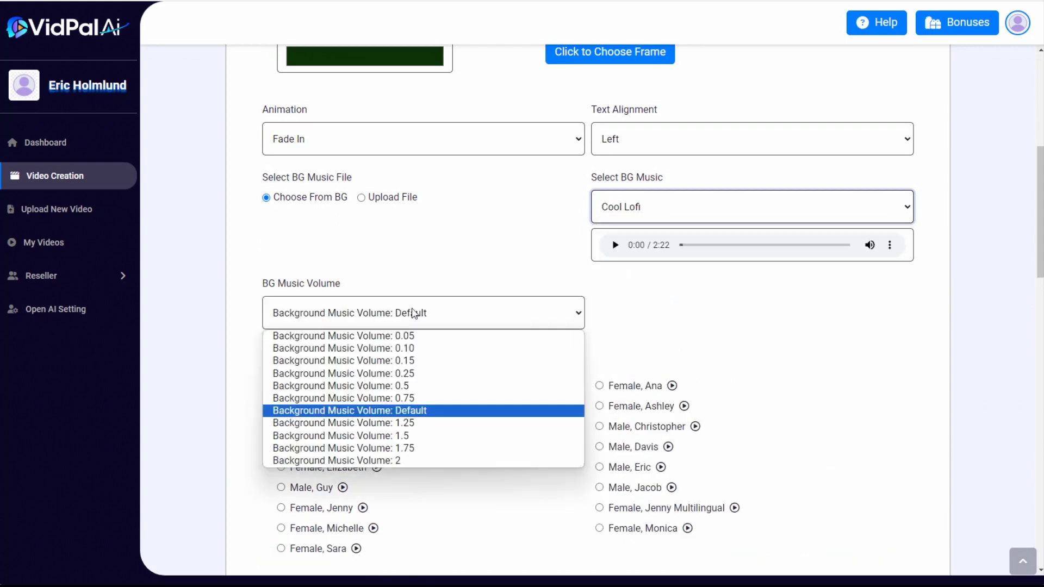
left_click(397, 352)
Select the Female, Aria voice for the narration and create the whiteboard video from the slides
scroll(1028, 191, "up", 3)
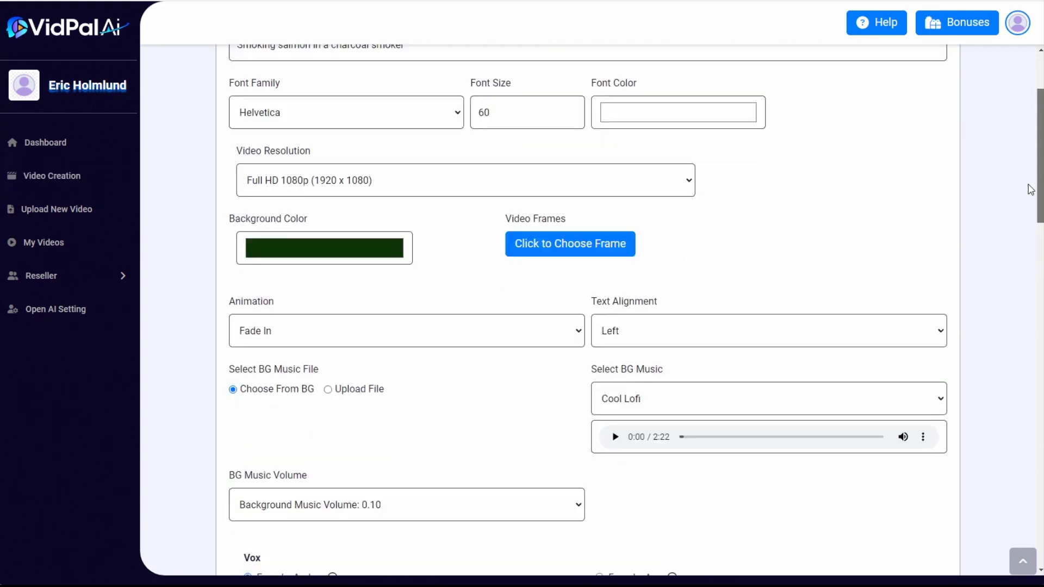
scroll(1027, 220, "down", 2)
left_click(264, 452)
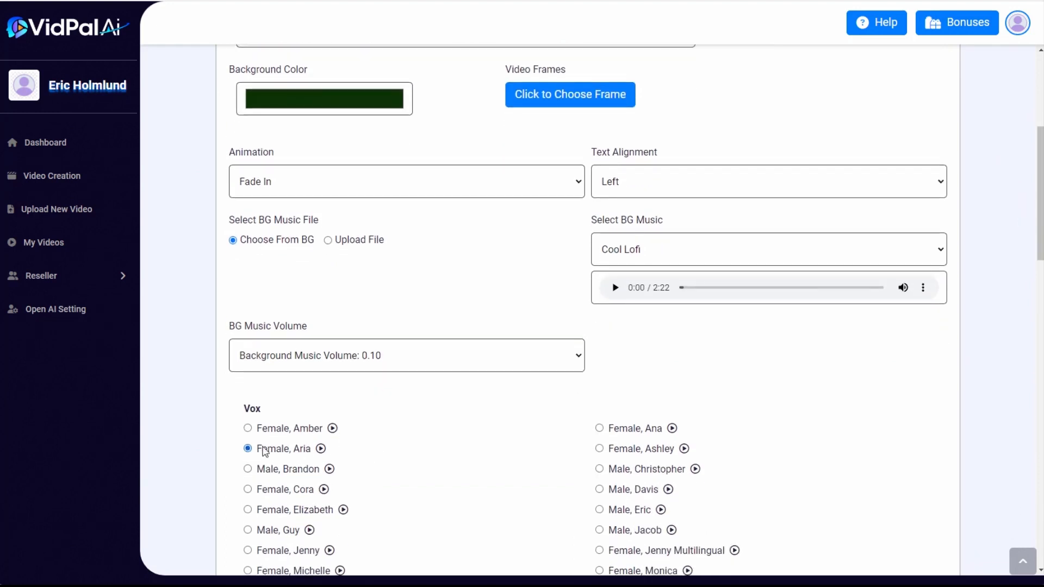
left_click_drag(1032, 220, 1040, 536)
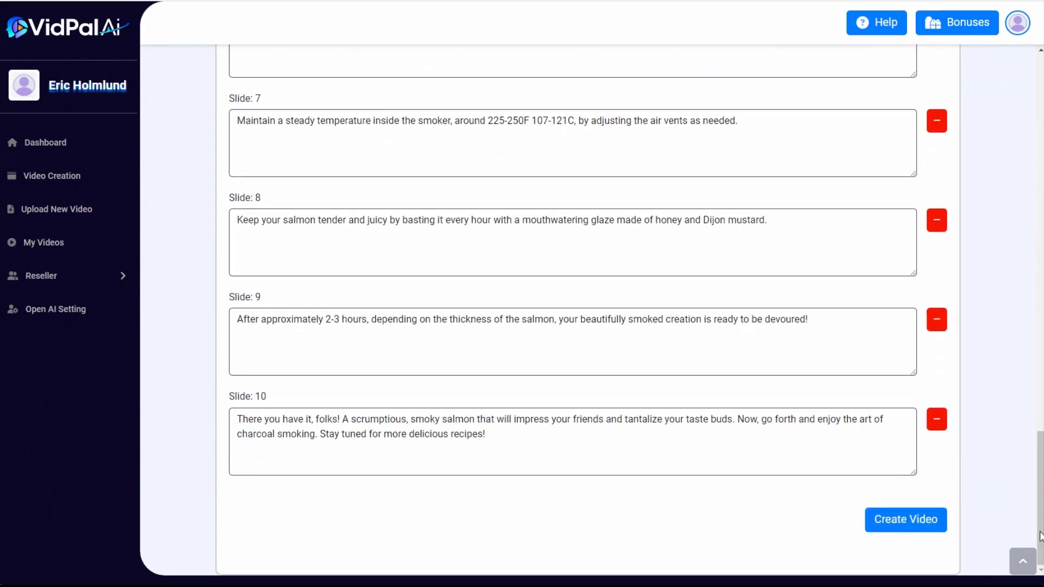
left_click(917, 521)
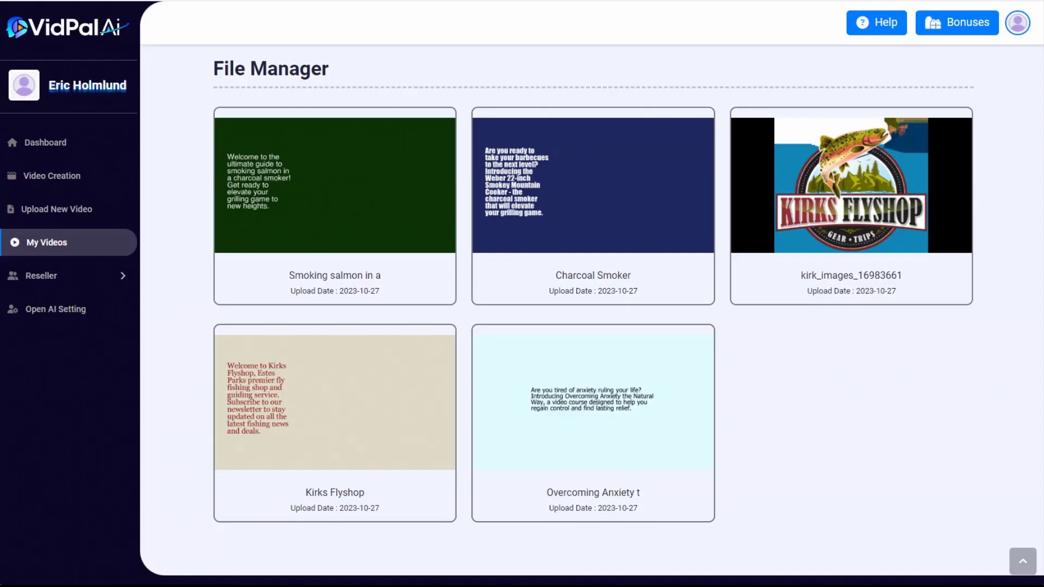
Play back the new salmon smoking video from the file manager and check the editing options offered for it
mouse_move(310, 159)
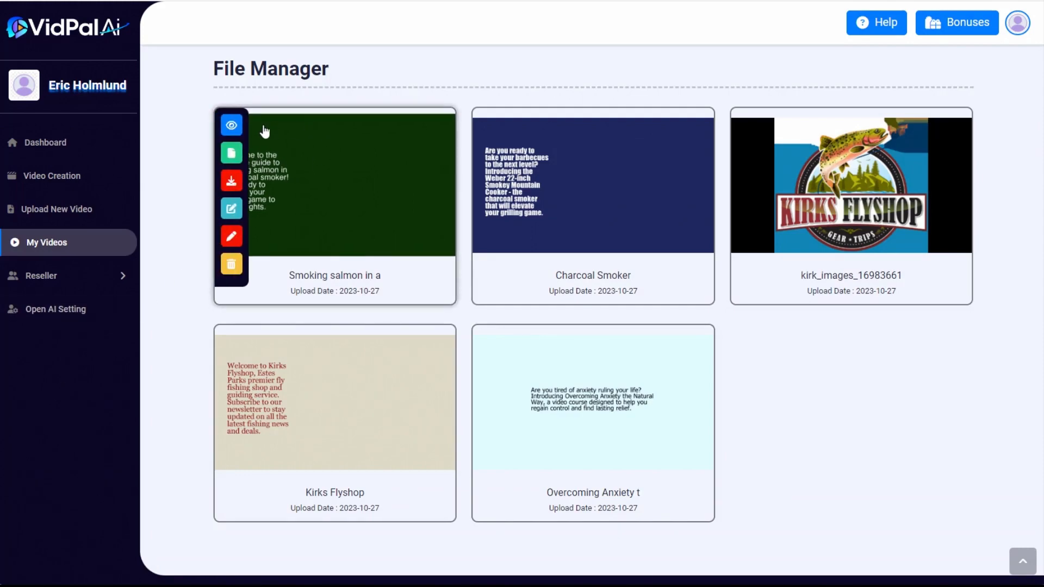
left_click(232, 126)
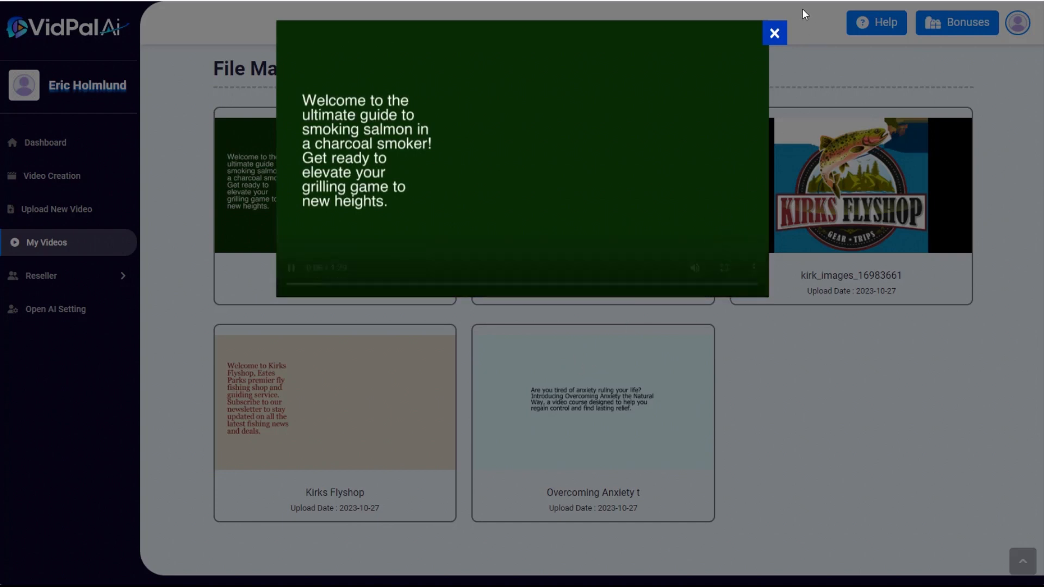
left_click(775, 34)
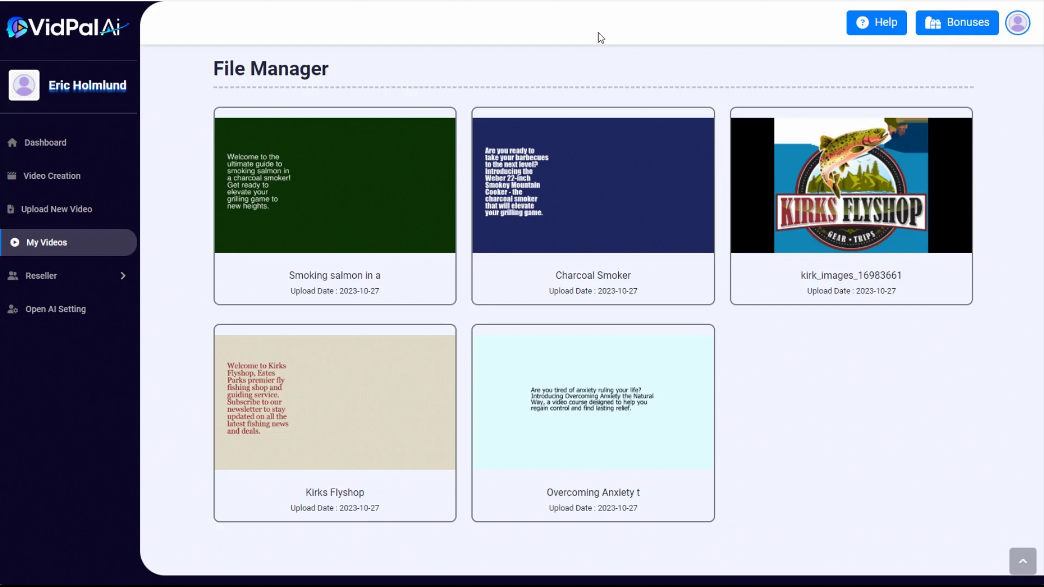
mouse_move(422, 131)
mouse_move(640, 231)
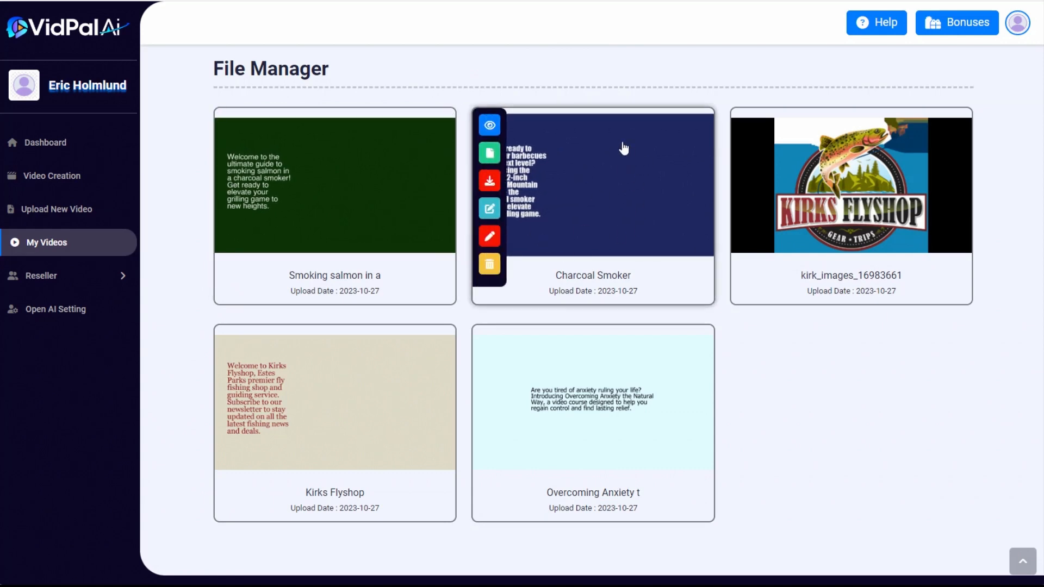
mouse_move(398, 179)
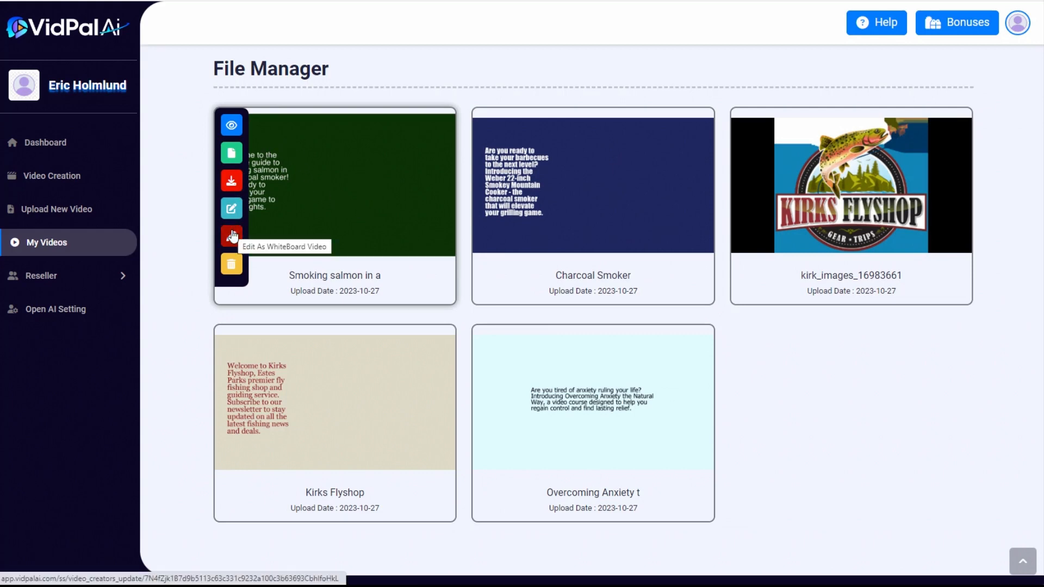
Start a new Stock Images slideshow video and search for 20 images with the keyword "smoked salmon"
left_click(50, 183)
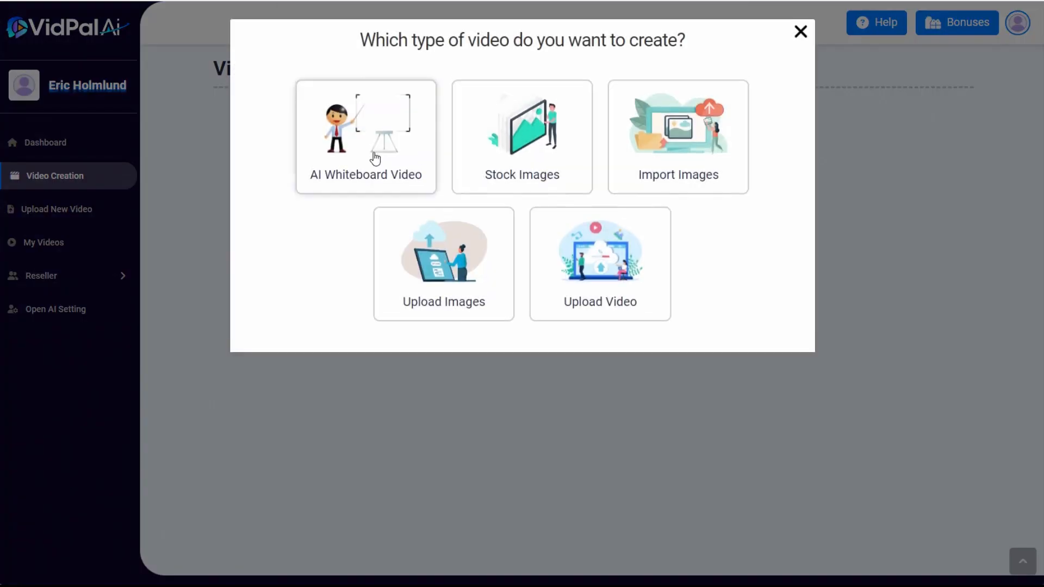
left_click(533, 142)
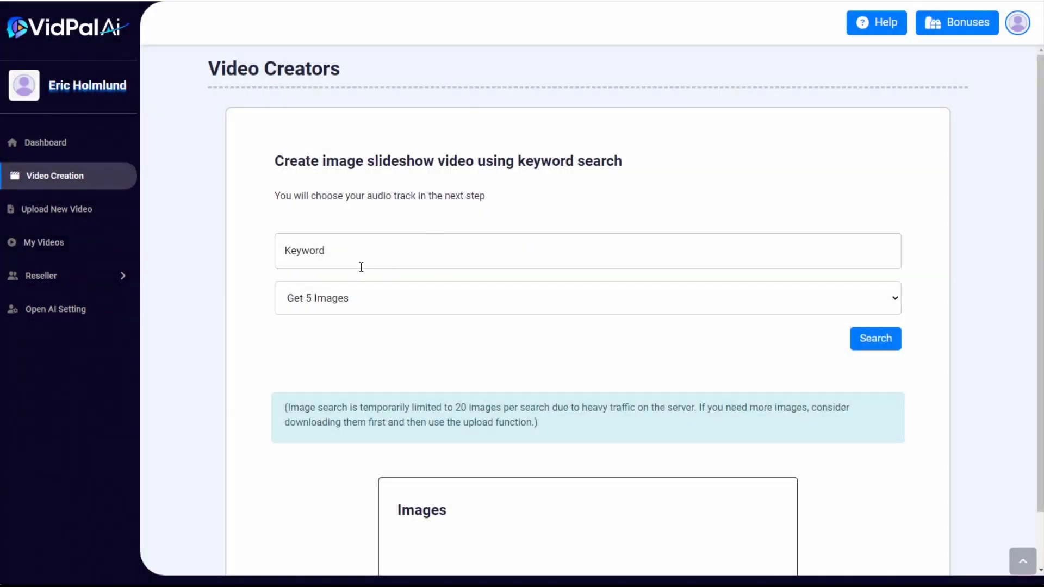
left_click(356, 301)
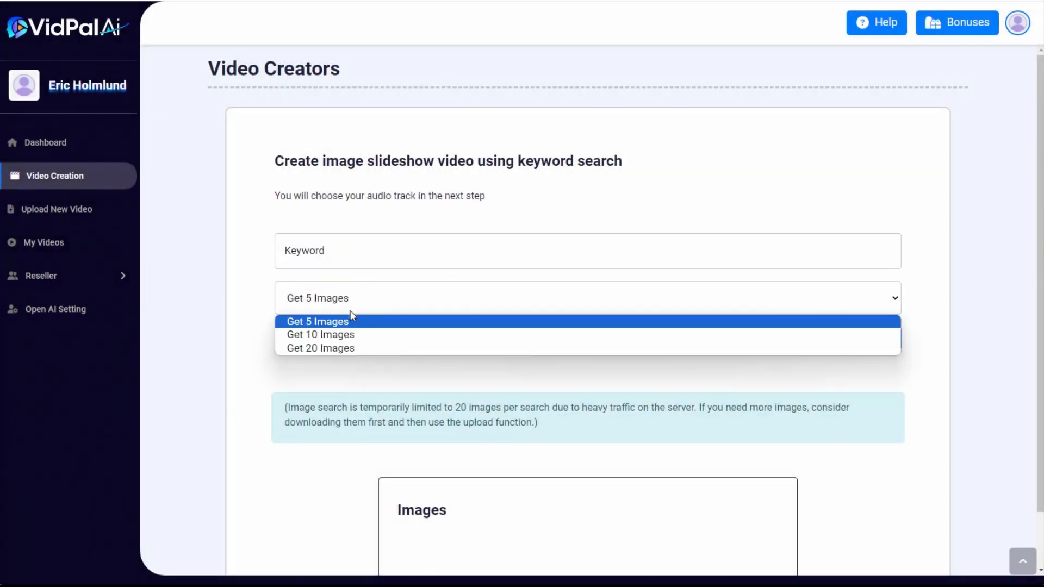
left_click(348, 347)
left_click(330, 254)
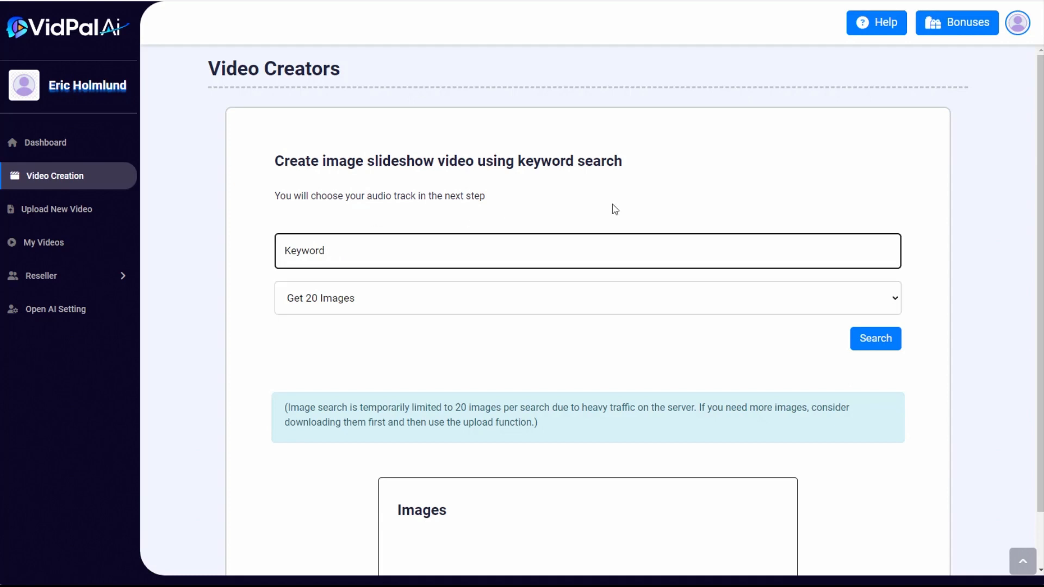
type("smoked salmon")
left_click(874, 338)
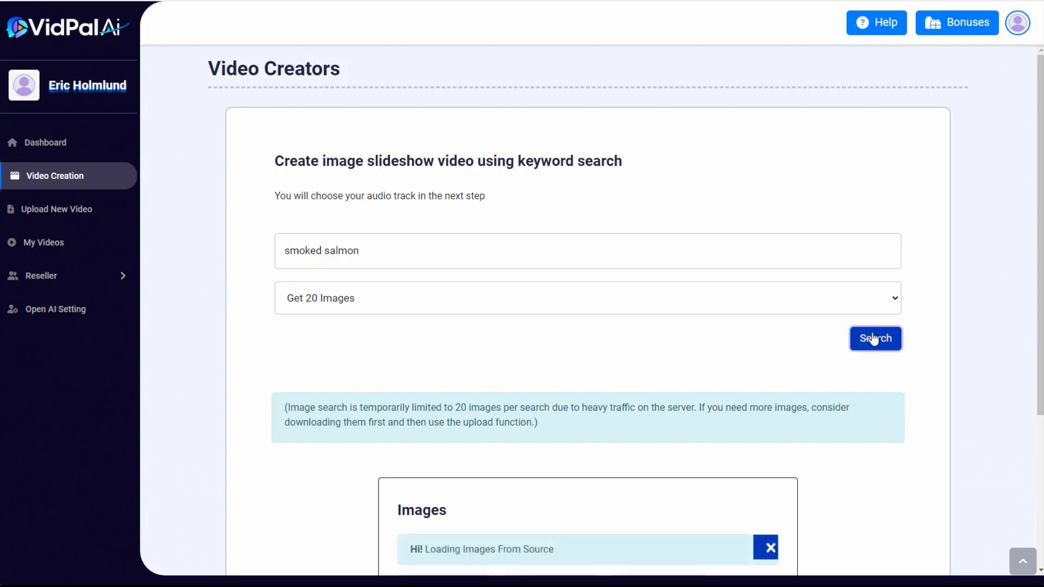
Review the retrieved smoked salmon stock images for their suitability in the slideshow
scroll(687, 312, "down", 5)
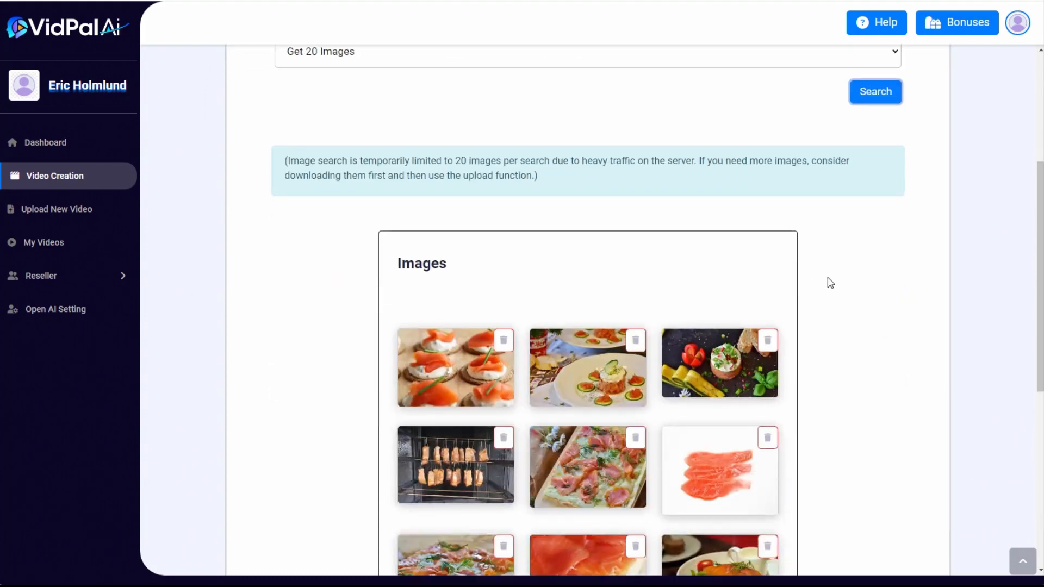
scroll(746, 298, "down", 3)
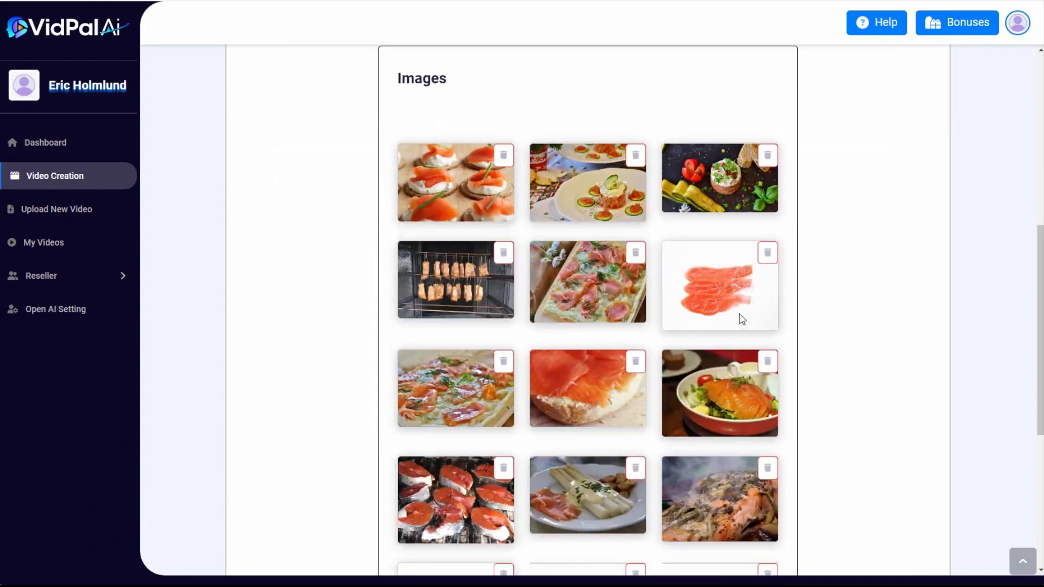
scroll(843, 262, "down", 3)
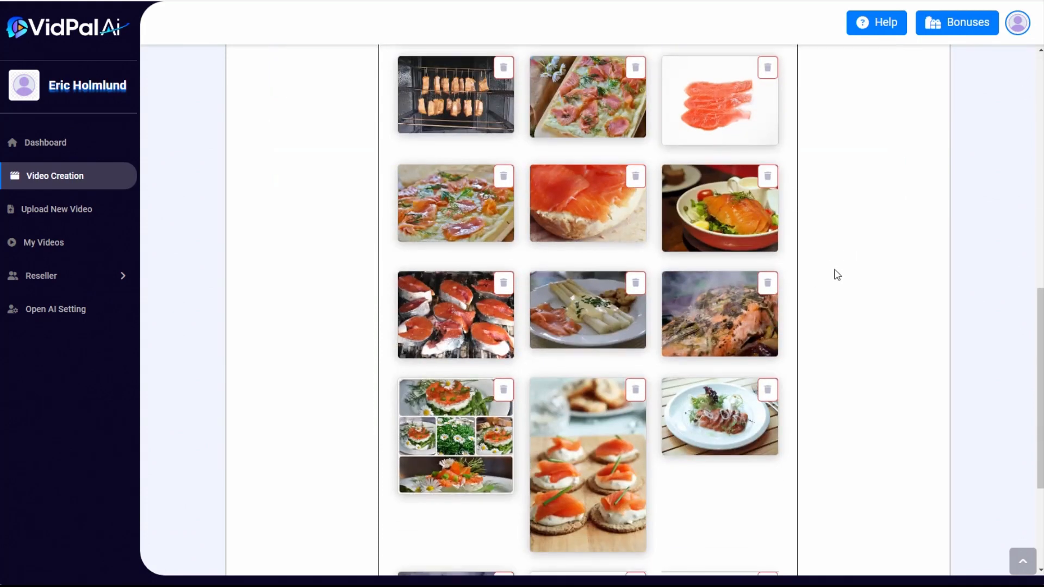
scroll(834, 274, "down", 3)
scroll(825, 280, "down", 2)
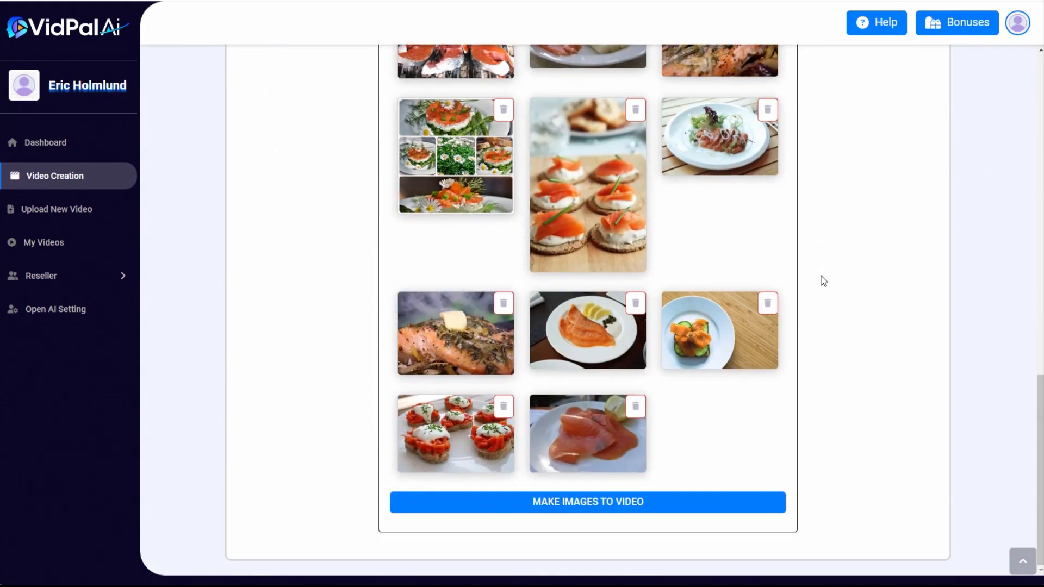
scroll(822, 370, "up", 2)
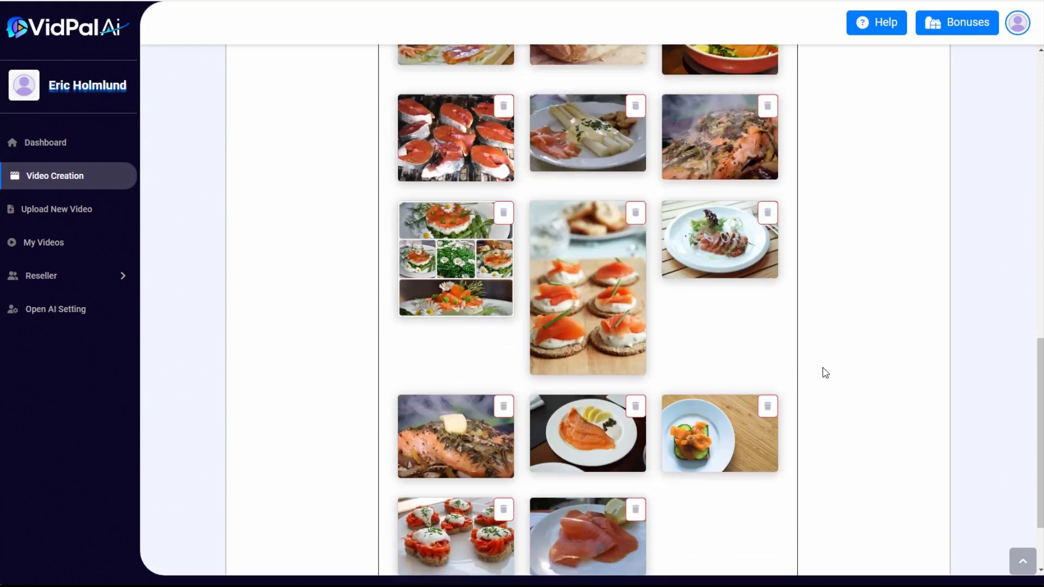
scroll(826, 374, "up", 2)
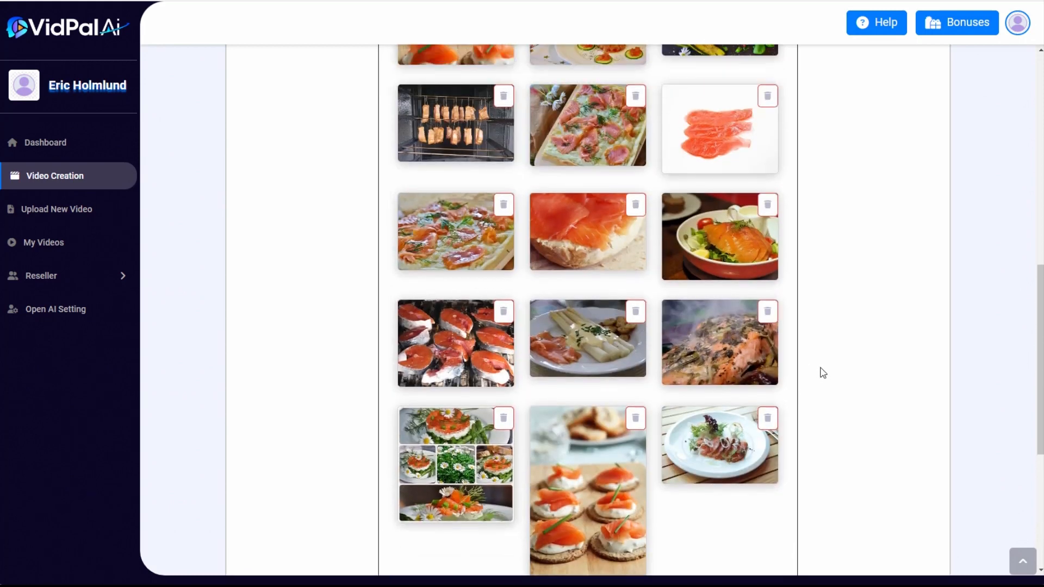
scroll(822, 374, "up", 3)
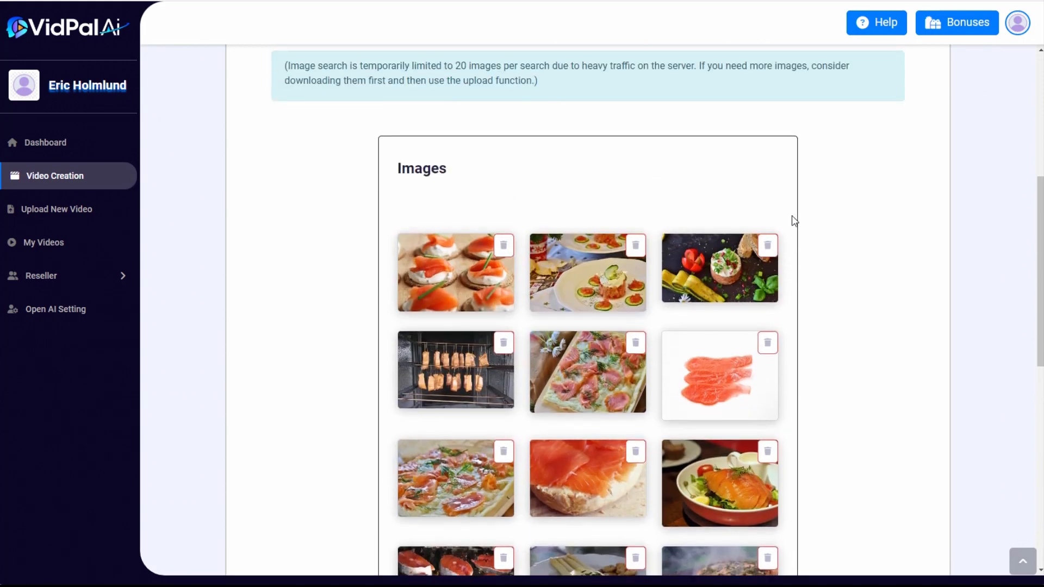
scroll(785, 239, "down", 1)
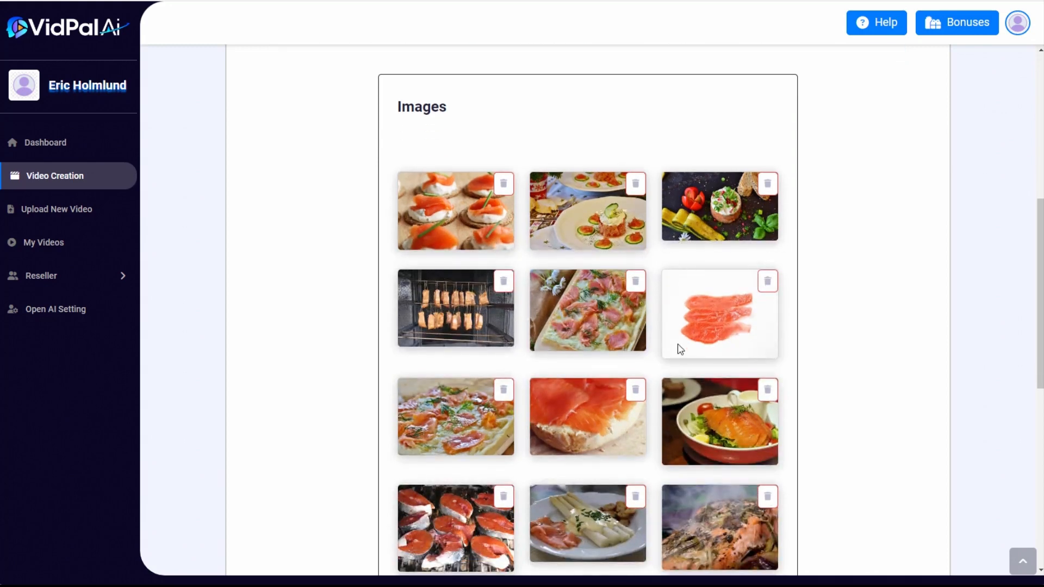
Remove the two steaming, herb-covered salmon photos, including the butter-topped one, from the slideshow images
scroll(680, 349, "down", 5)
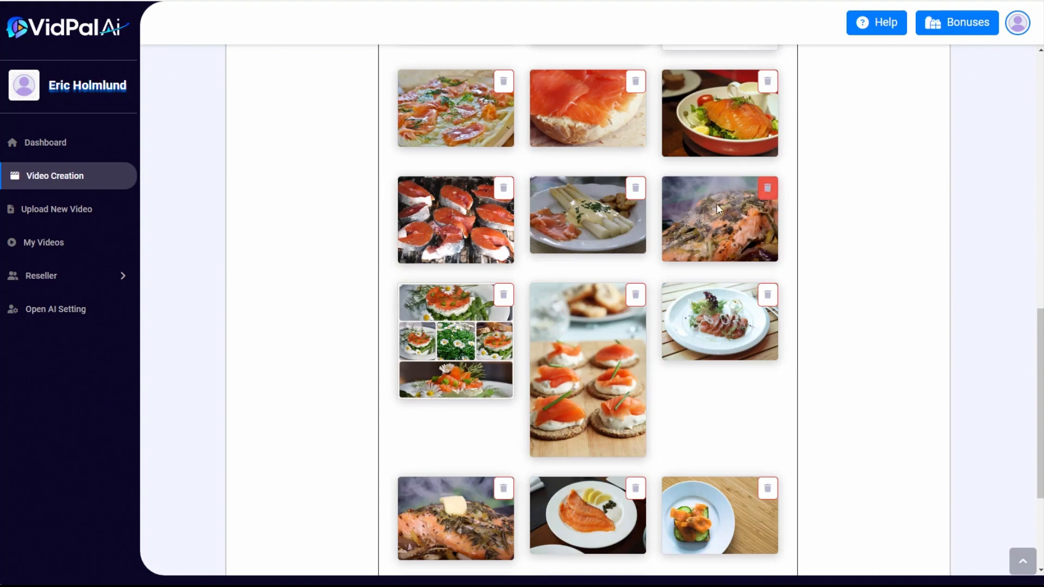
scroll(624, 333, "up", 3)
scroll(623, 334, "down", 4)
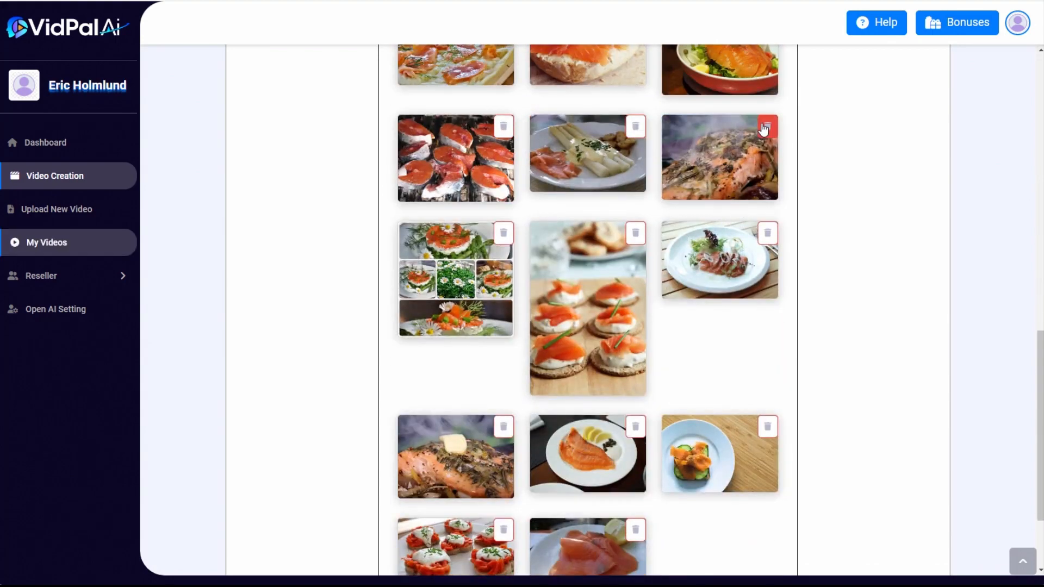
scroll(615, 346, "down", 3)
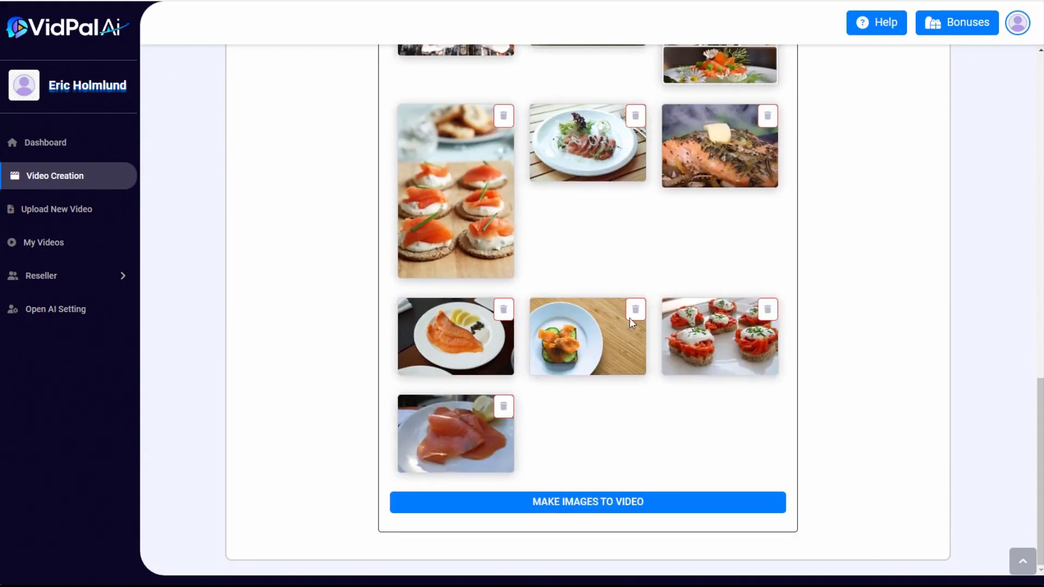
scroll(712, 299, "up", 2)
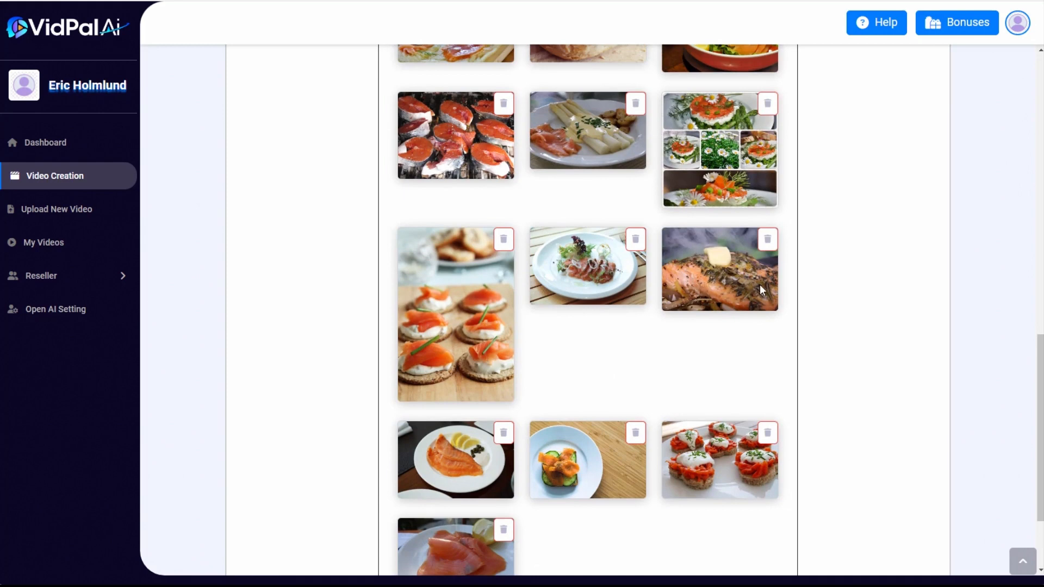
left_click(771, 243)
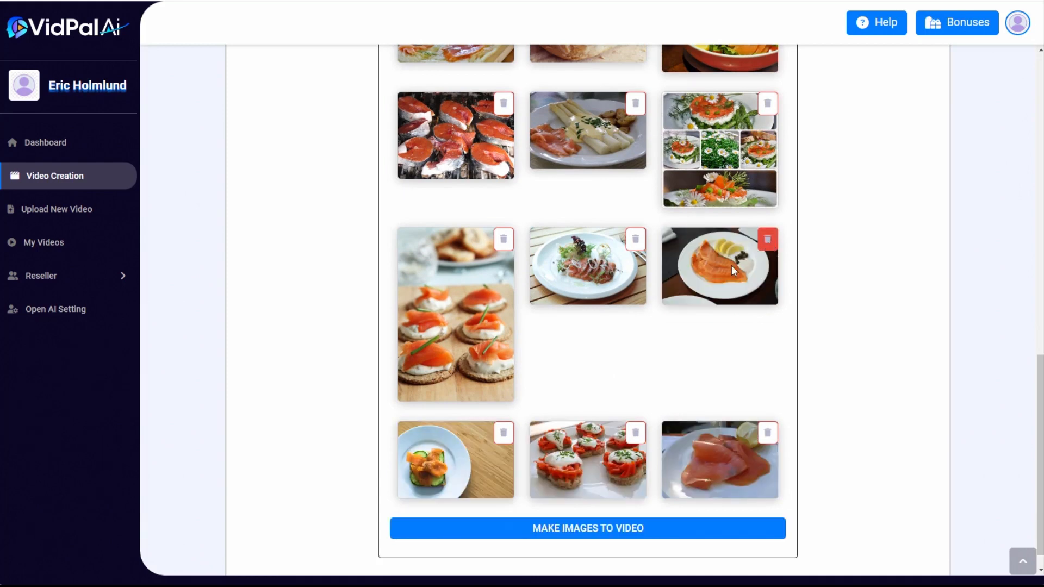
Create a slideshow video from the remaining images with the title "salmon pics"
scroll(649, 382, "up", 8)
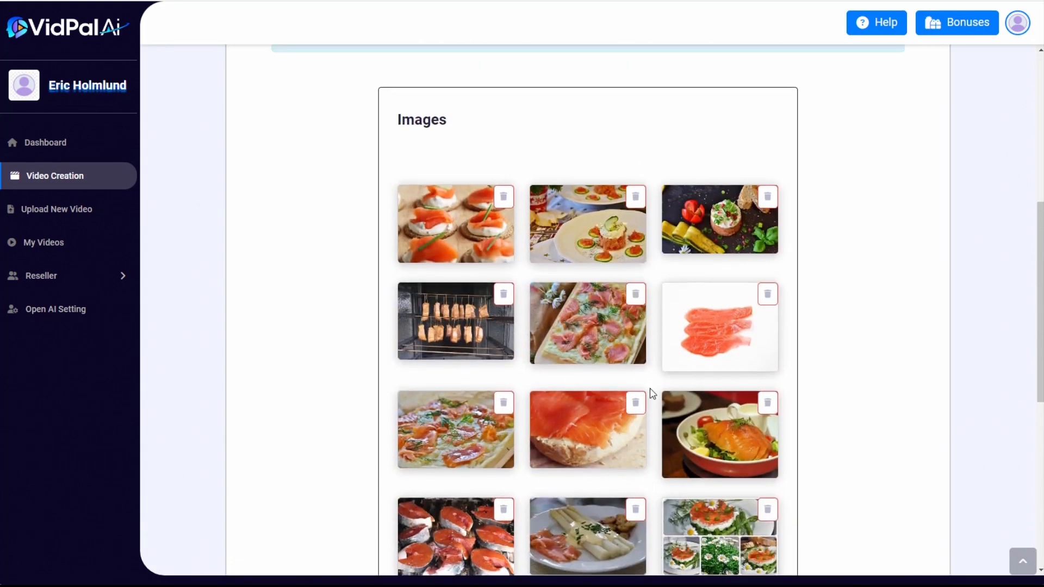
scroll(651, 389, "down", 8)
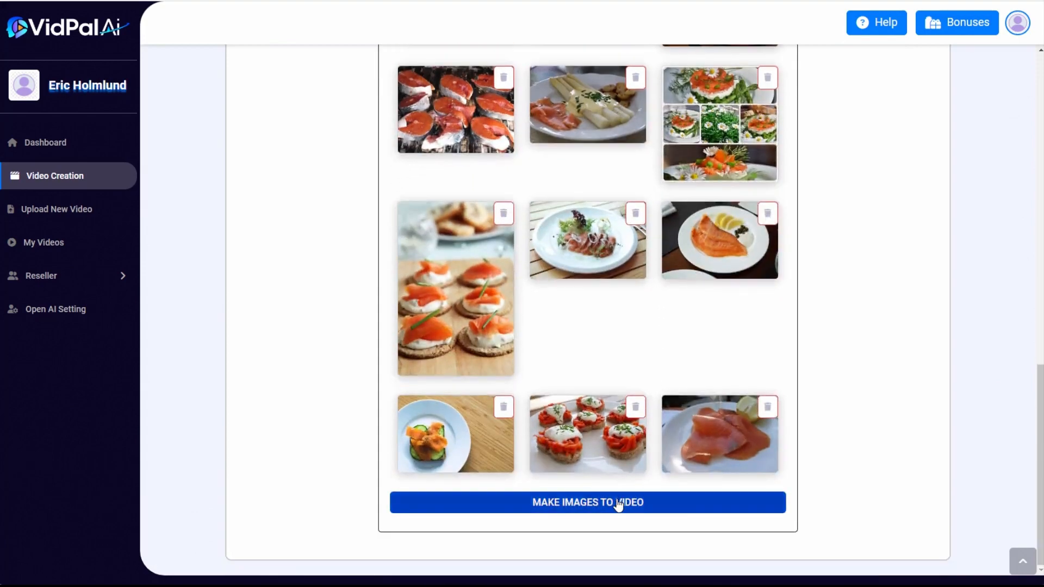
left_click(616, 498)
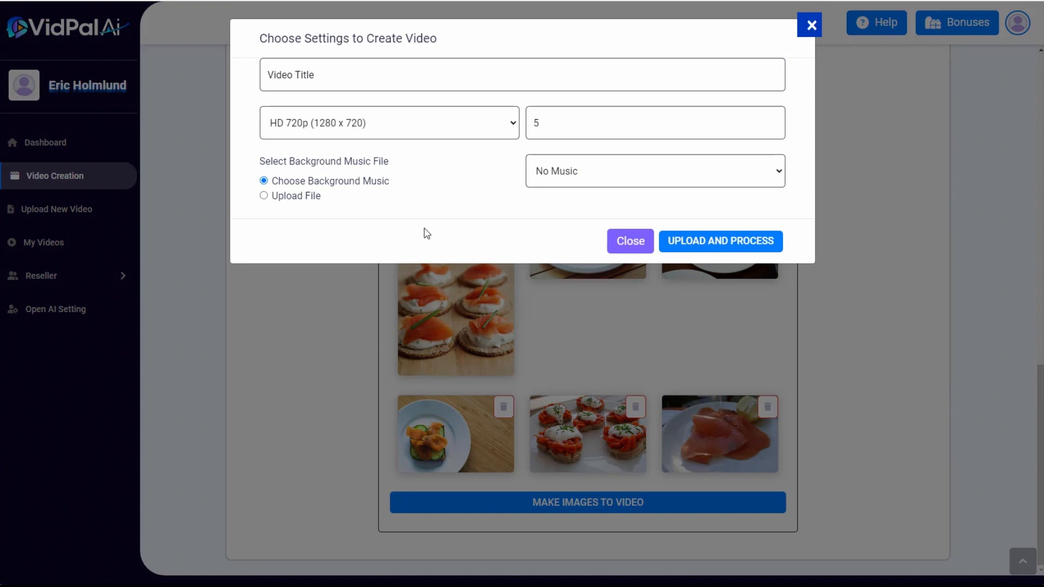
left_click(560, 118)
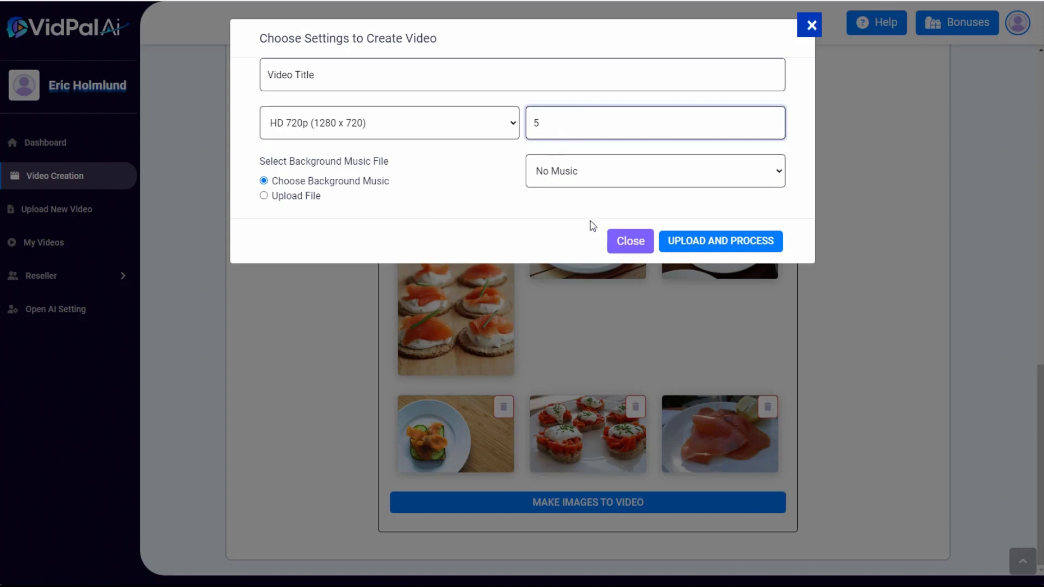
left_click(326, 72)
type("salmon pics")
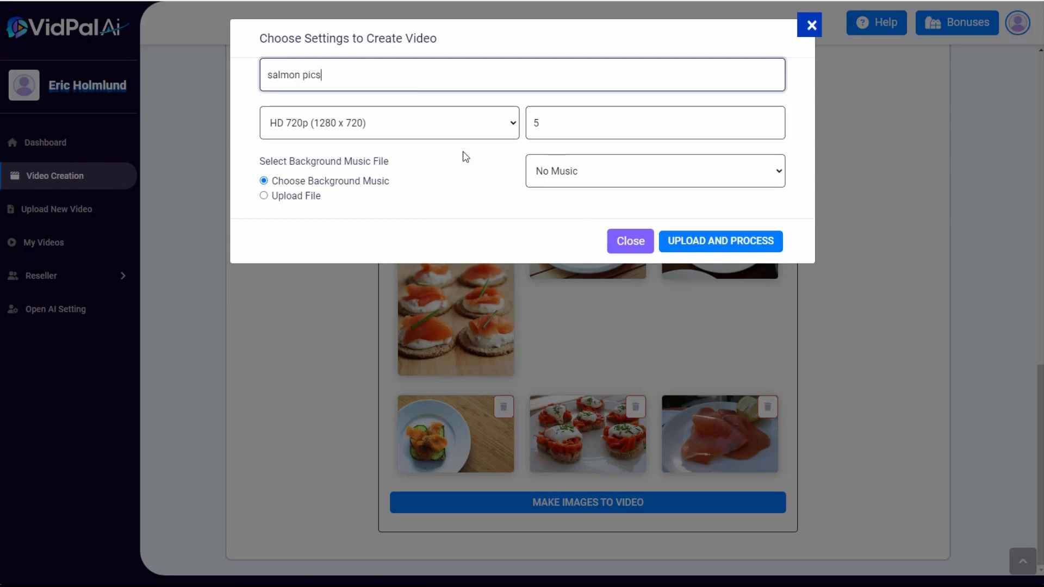
left_click(721, 241)
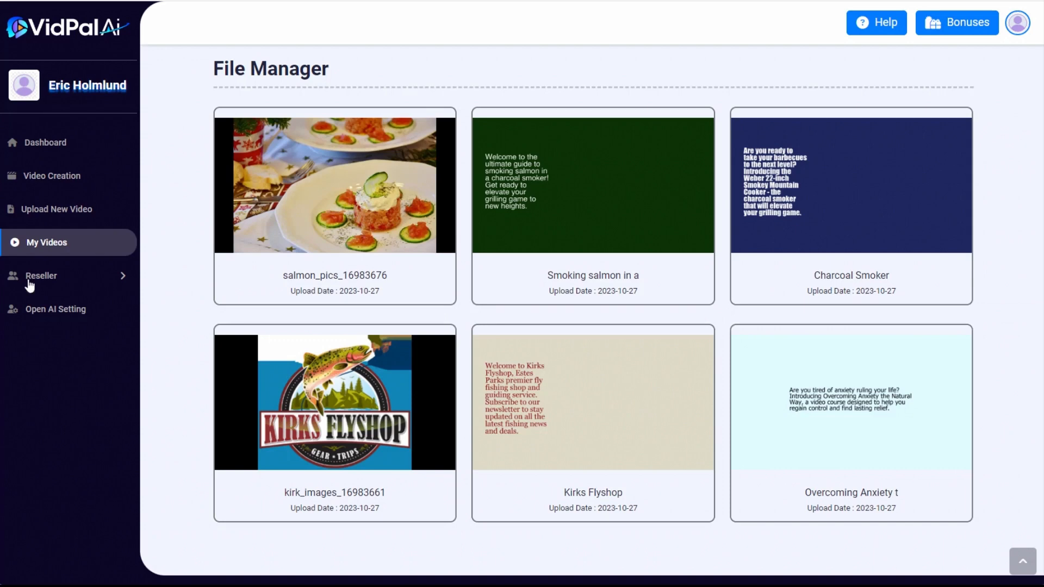
Open the "Smoking salmon in a" video for editing and choose salmon_pics_1698367662.mp4 as the existing video to overlay
mouse_move(319, 163)
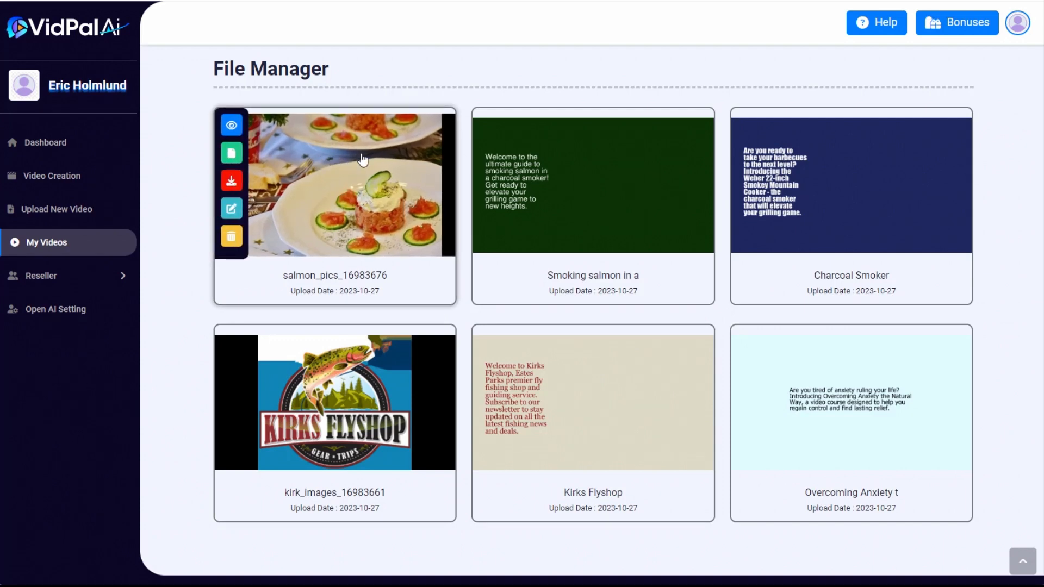
mouse_move(479, 163)
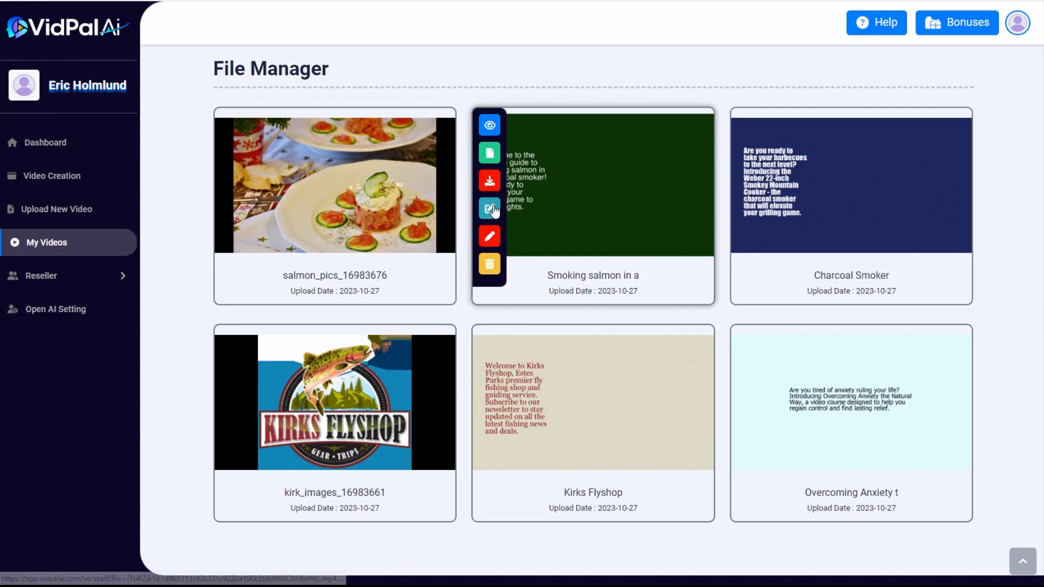
left_click(490, 209)
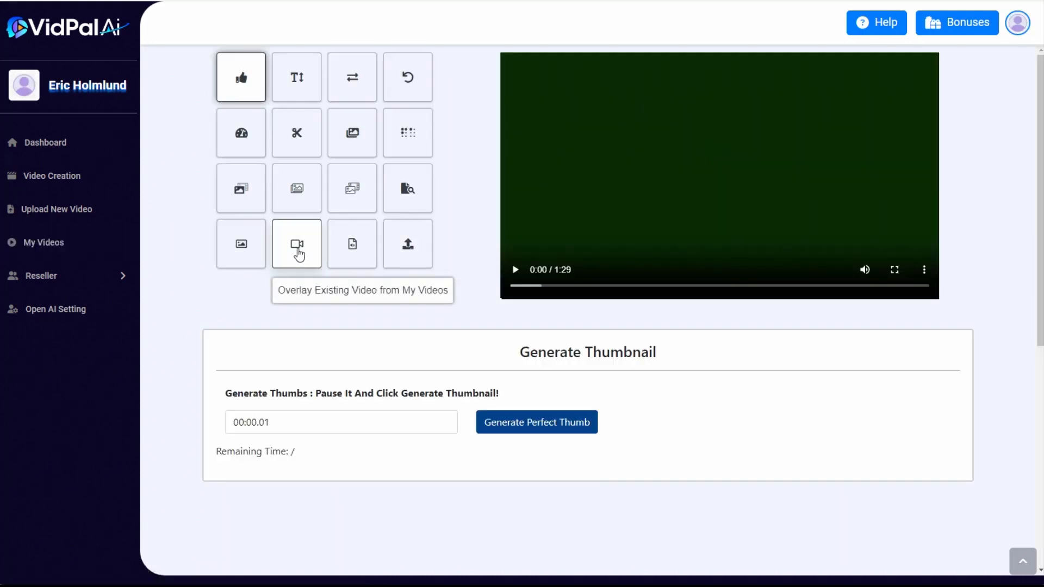
left_click(298, 251)
scroll(380, 294, "down", 3)
left_click(343, 225)
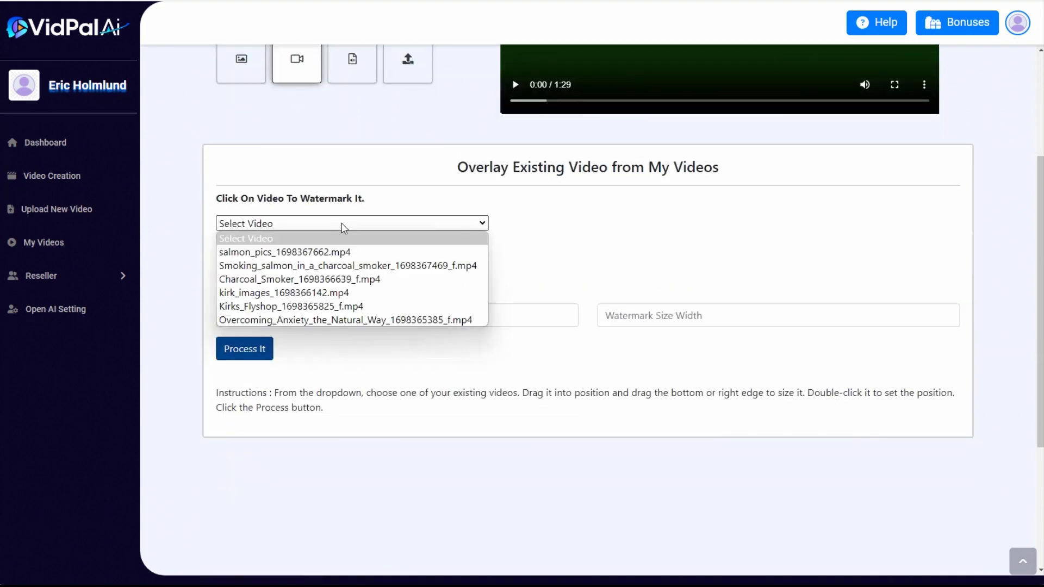
left_click(327, 248)
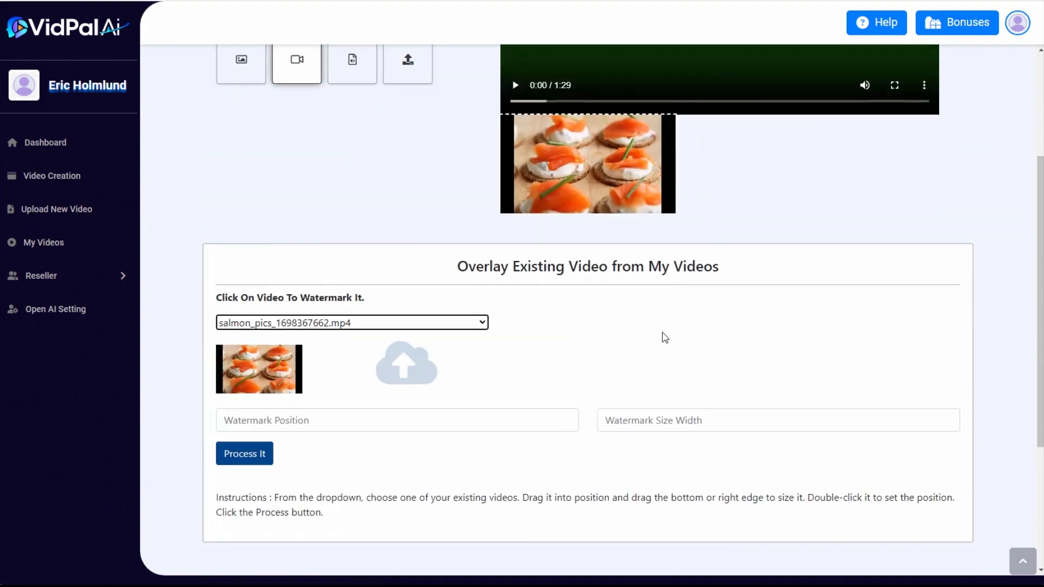
Place the overlay on the right half of the main video frame and advance playback to about 1:15 to check the text area
scroll(664, 338, "up", 3)
left_click_drag(583, 348, 811, 161)
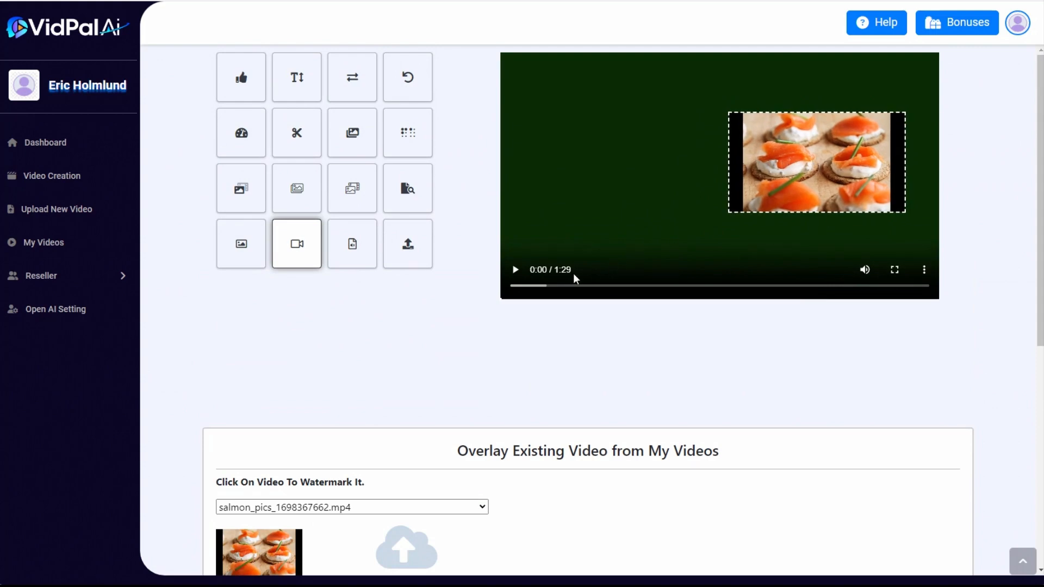
left_click(793, 286)
left_click(855, 286)
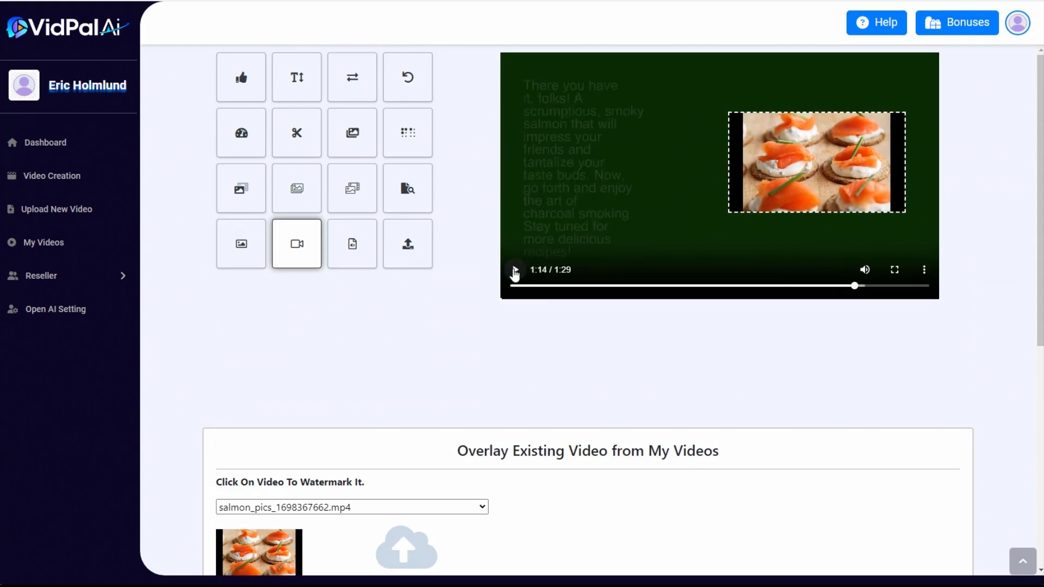
left_click(516, 270)
left_click(515, 270)
Enlarge the overlay to a watermark width of about 948 and position it beside the closing text without covering it
left_click_drag(767, 173, 738, 190)
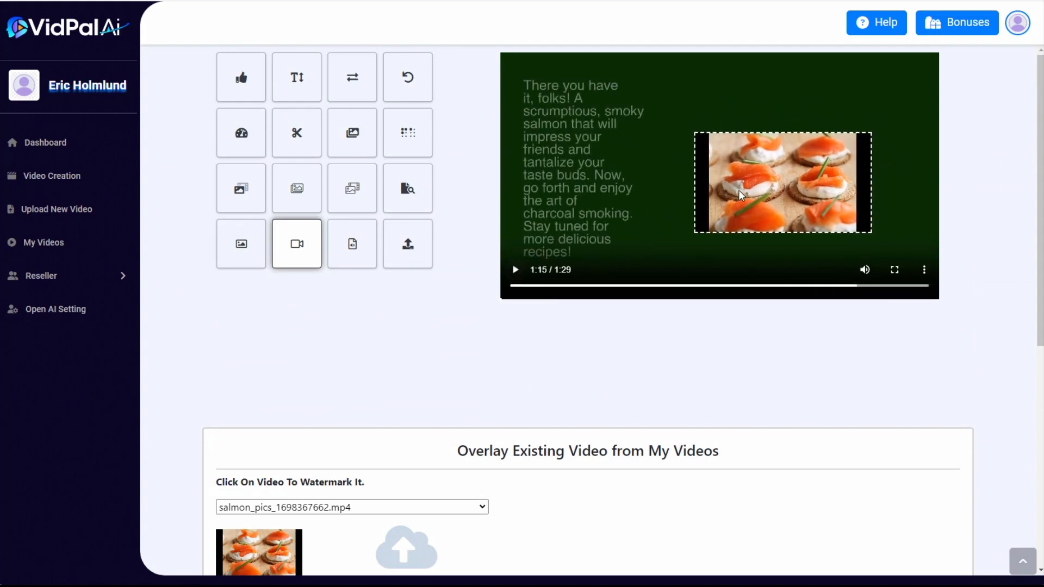
left_click_drag(800, 233, 800, 254)
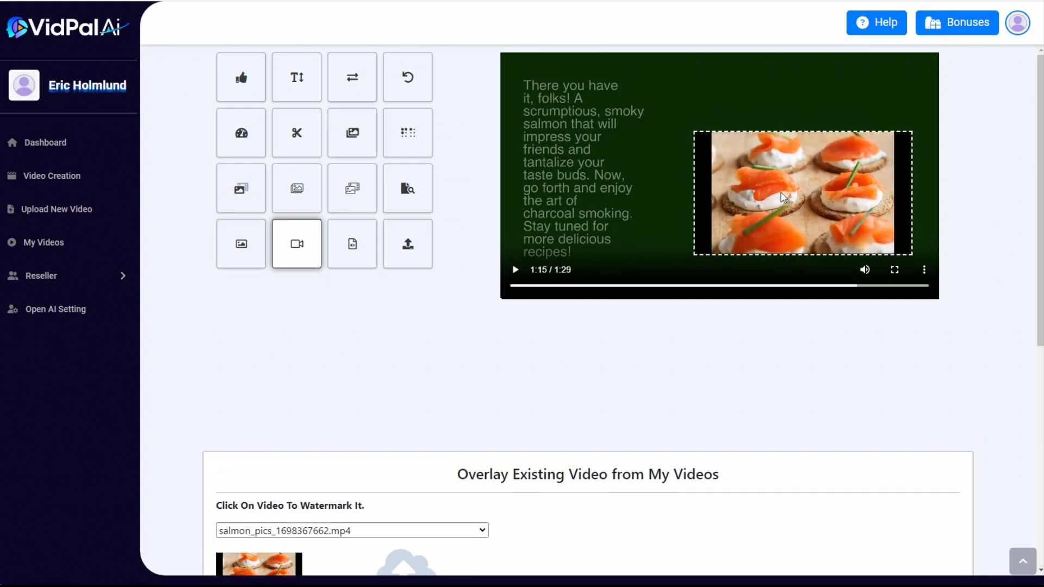
left_click_drag(781, 206, 780, 177)
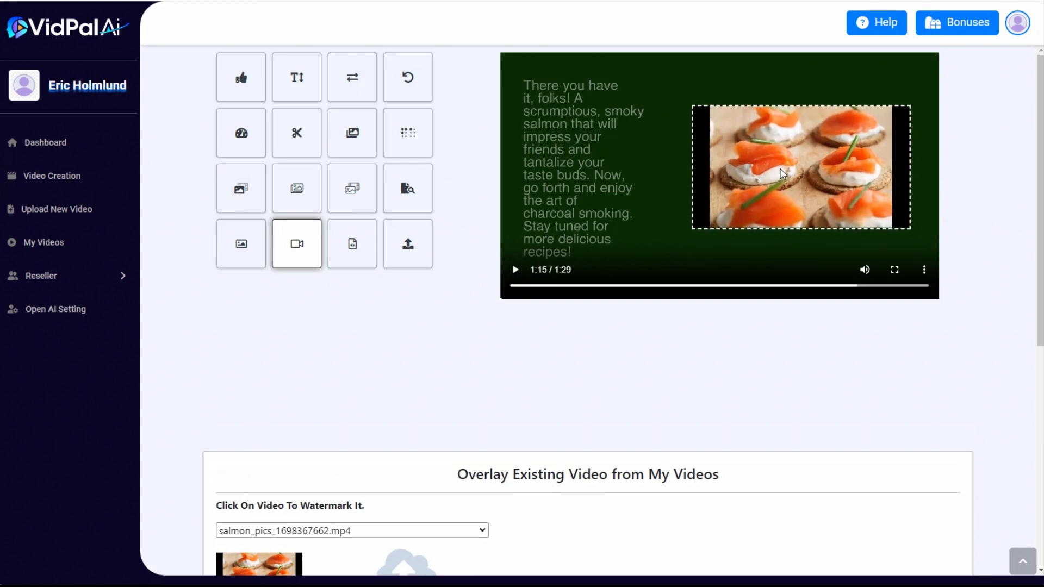
Process the overlay to generate the combined salmon video and return to the editor
scroll(696, 394, "down", 7)
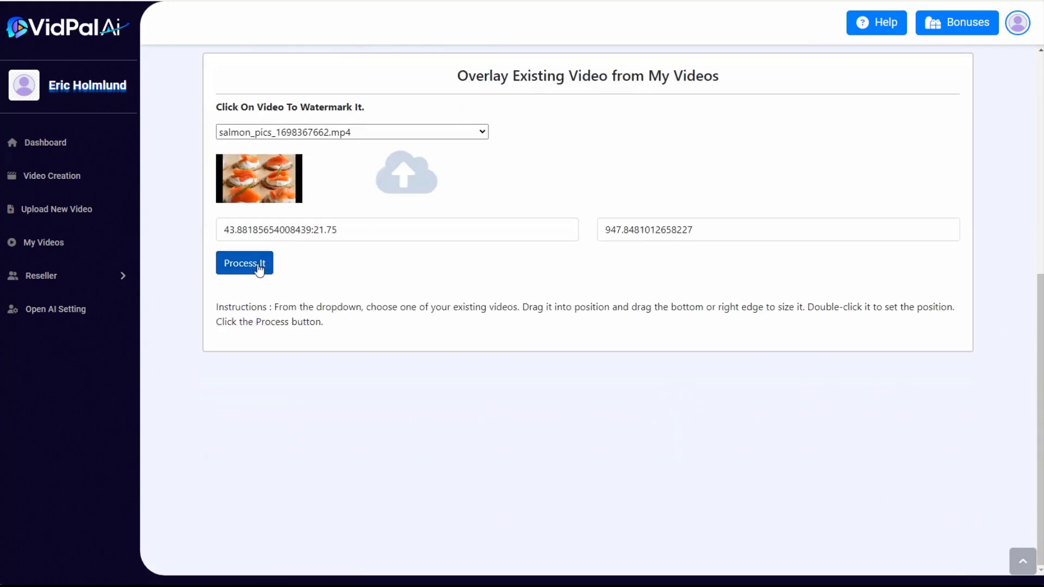
left_click(257, 263)
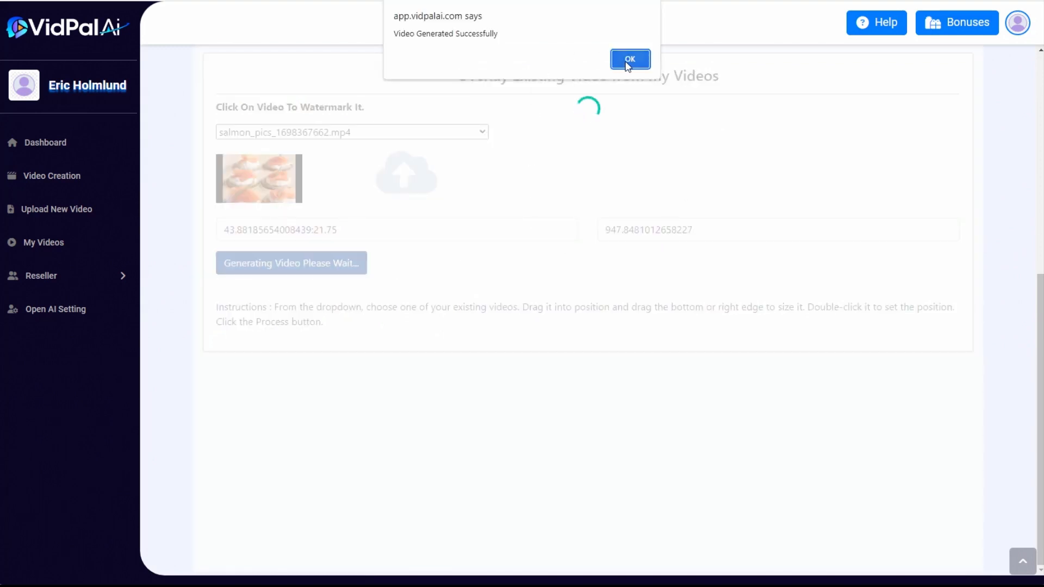
left_click(629, 59)
scroll(643, 328, "up", 7)
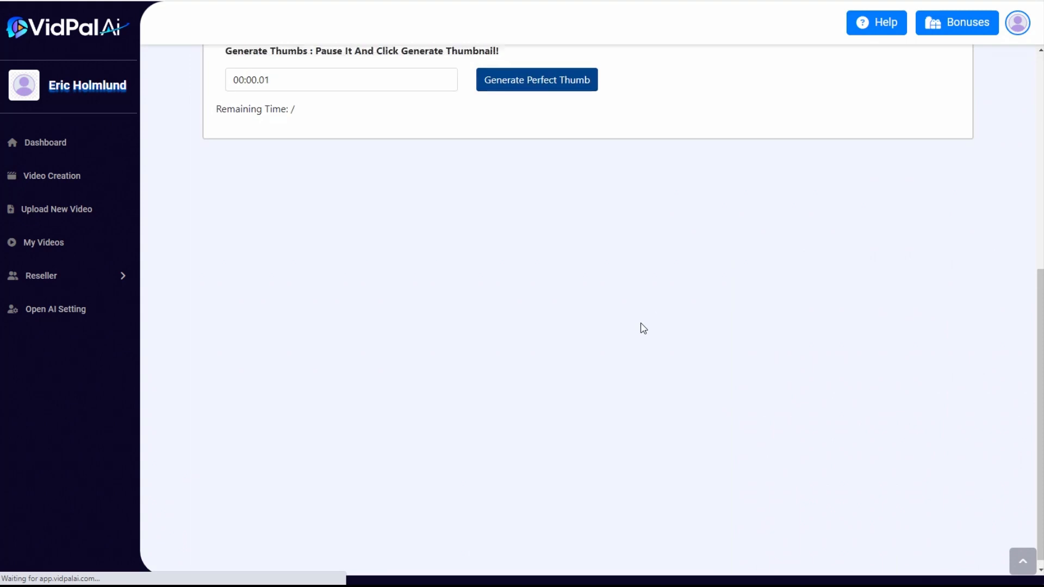
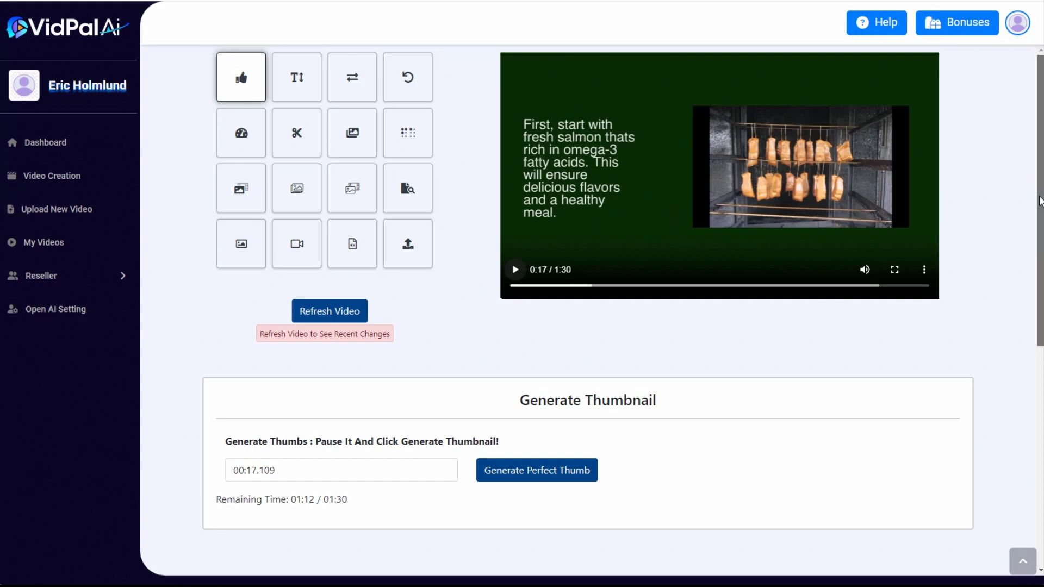
Start a new video creation and choose Squeeze Page Video as the type of AI content to generate
left_click_drag(1040, 200, 1020, 179)
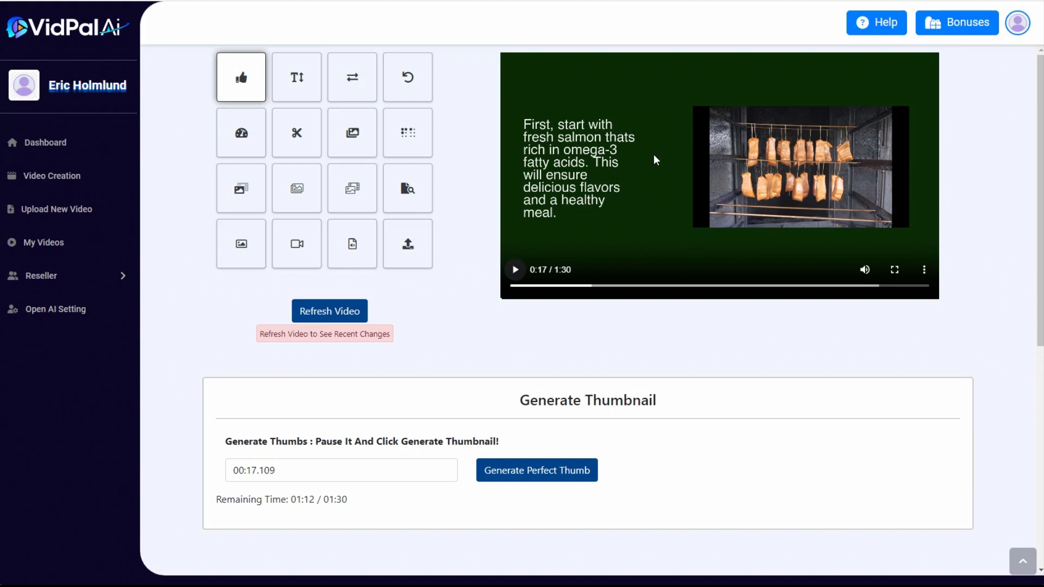
left_click(103, 184)
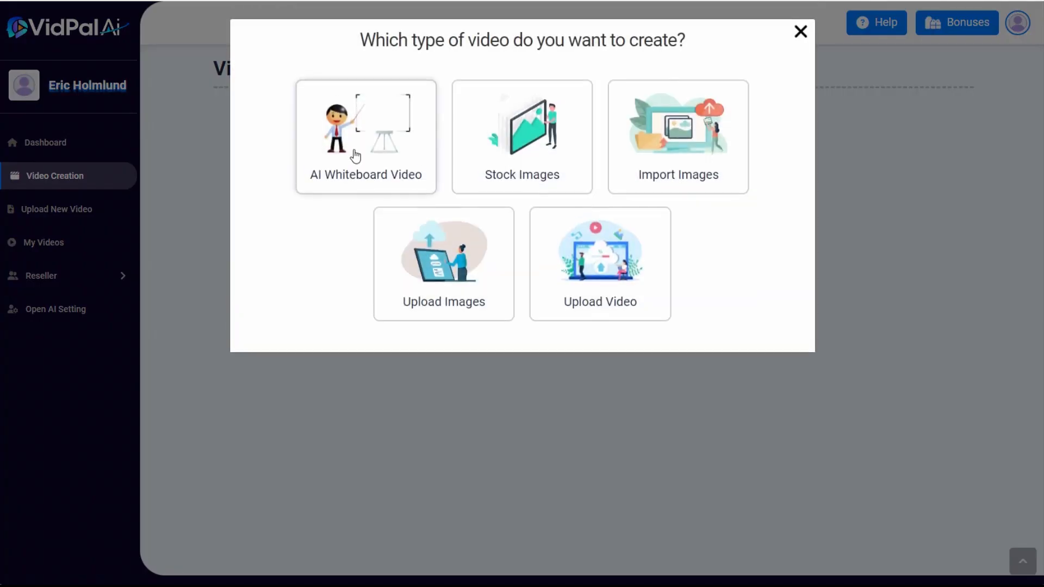
left_click(354, 156)
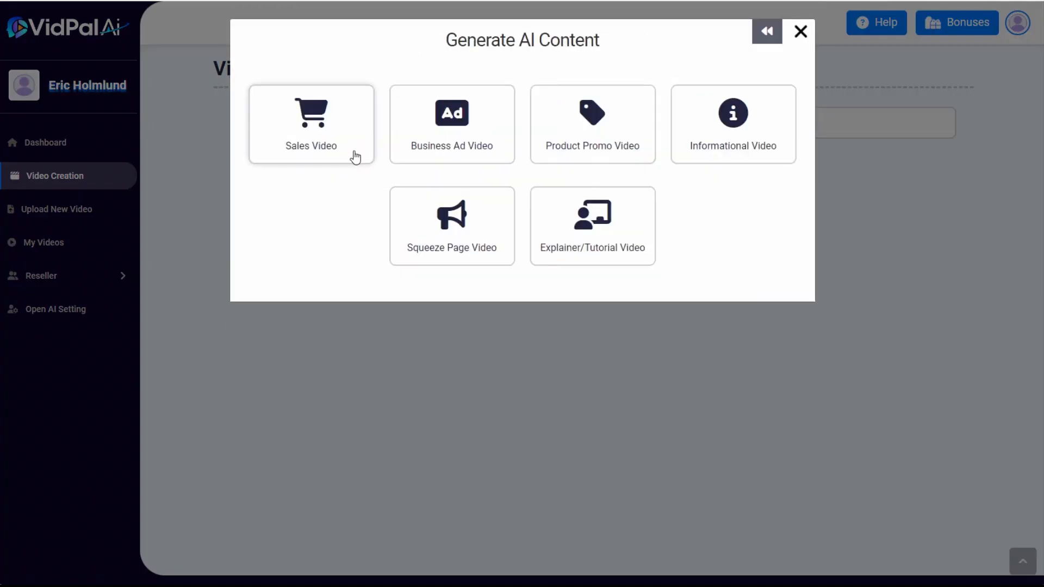
left_click(453, 231)
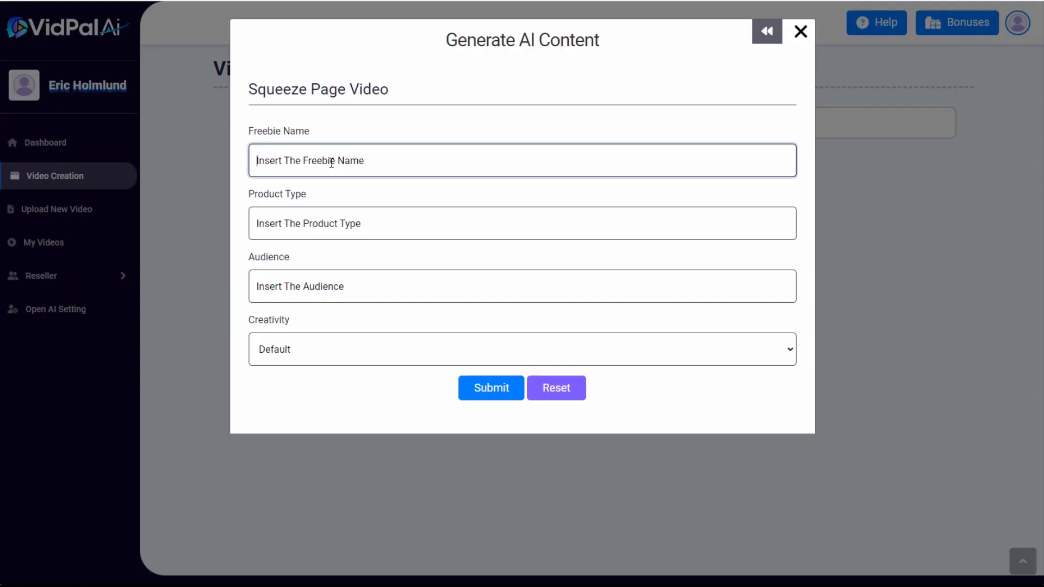
Generate and insert a script for the Ebook "Smart Meal Prep for Busy People", aimed at "Busy people who want to save time while cooking healthy meals"
type("Smart Meal Prep for Busy People")
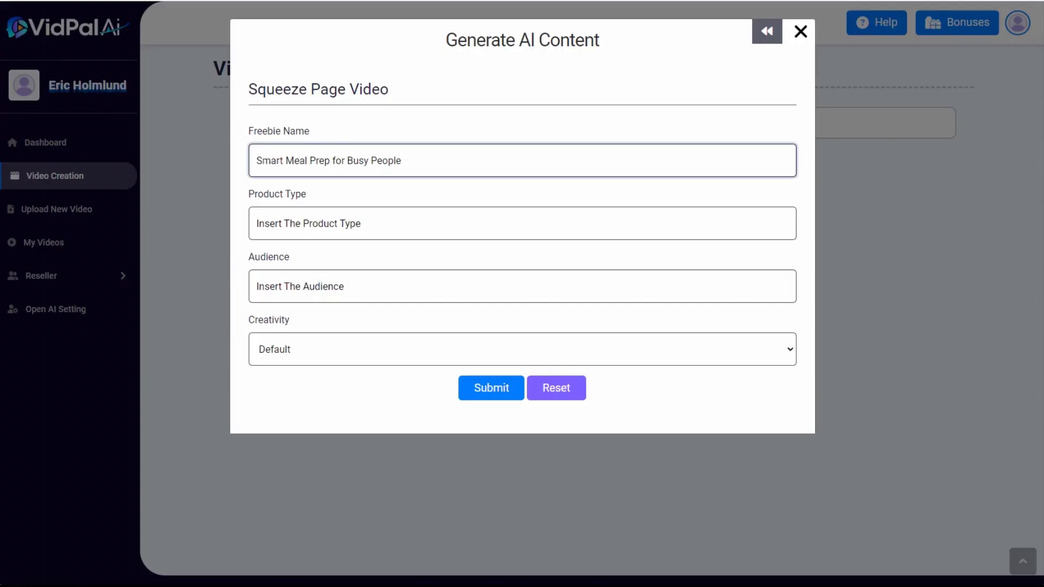
left_click(284, 224)
type("Ebook")
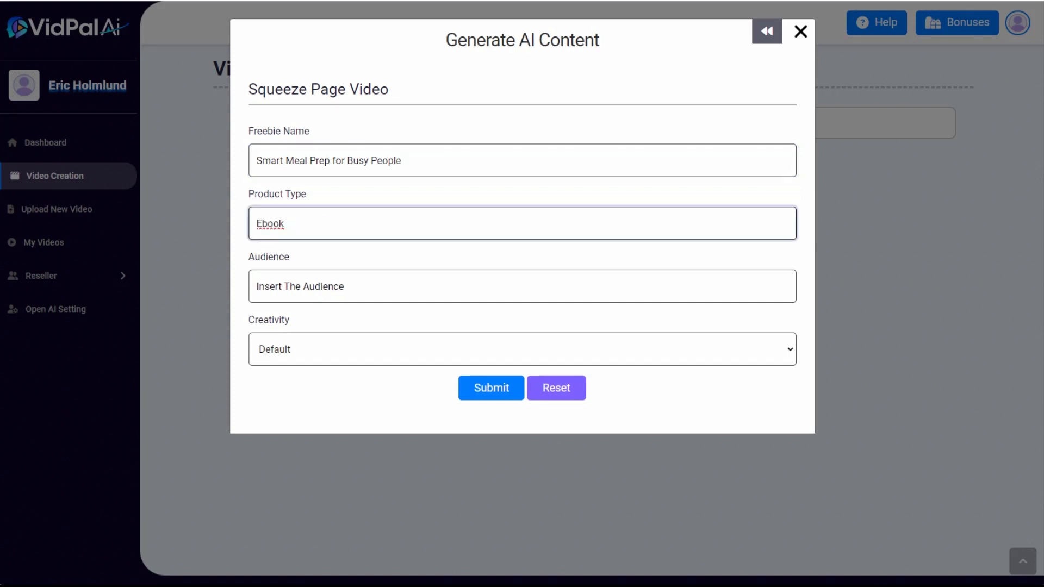
left_click(299, 283)
type("Busy people who want to save time while cooking healthy meals")
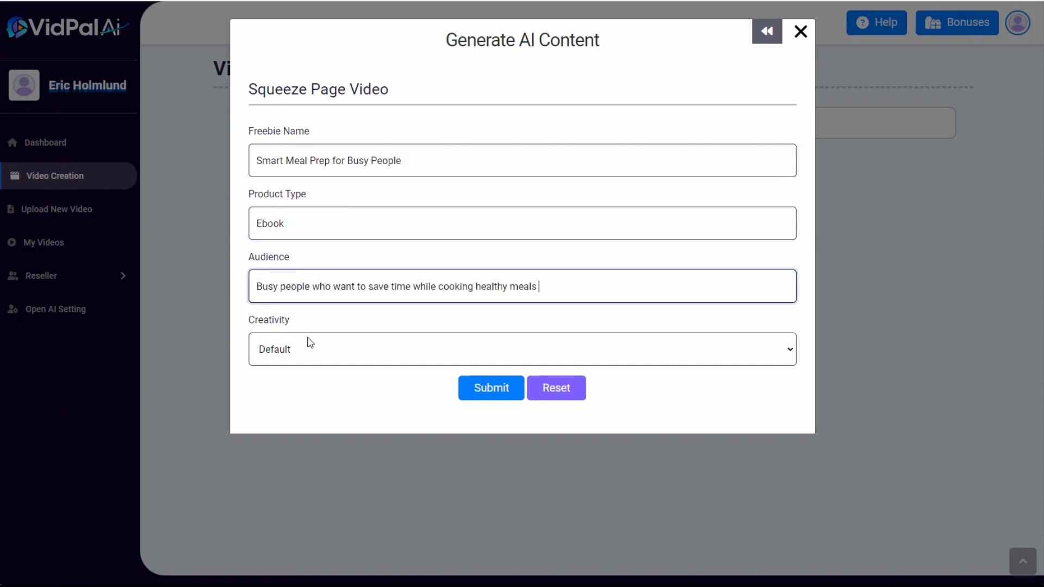
left_click(491, 387)
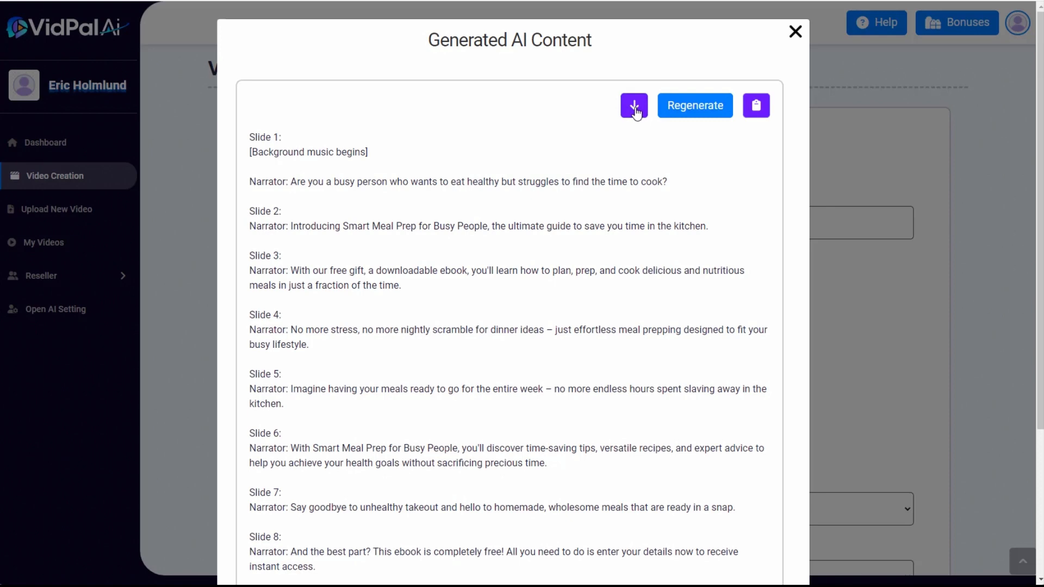
left_click(634, 106)
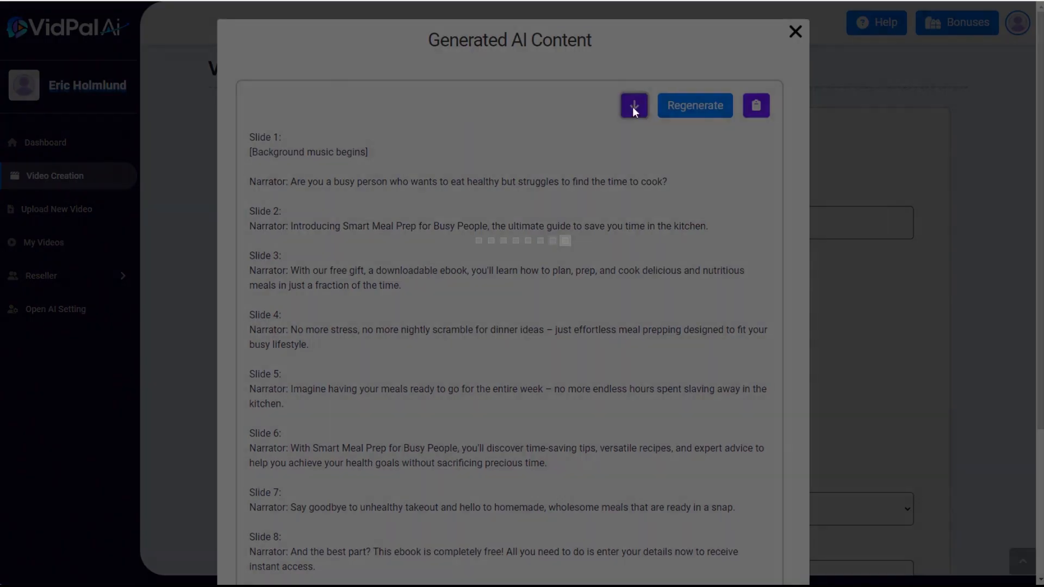
Title the video "Smart Meal Prep for Busy People" and set its text to Arial, size 70
left_click(284, 226)
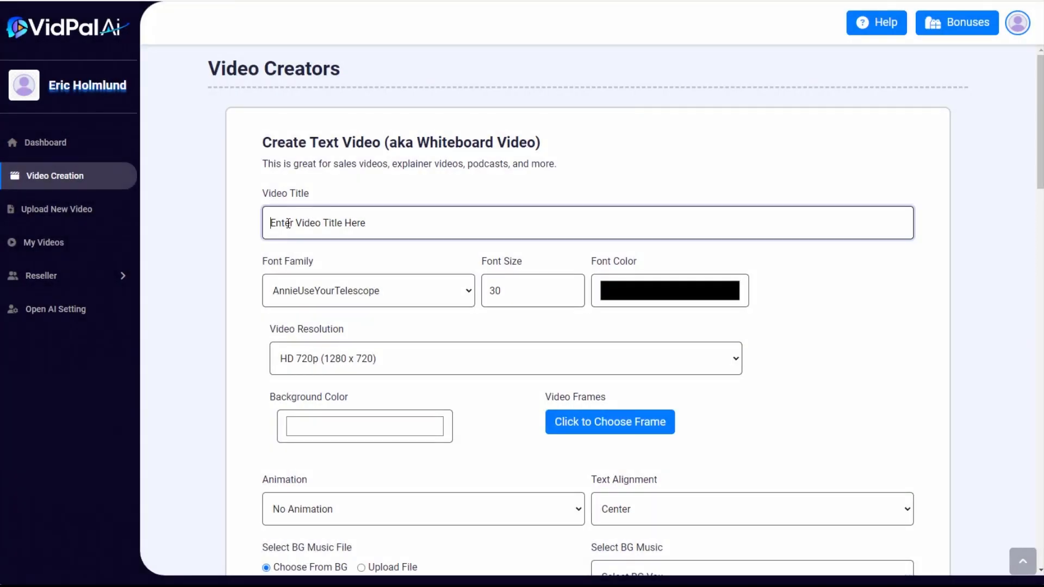
type("Smart Meal Prep for Busy People")
left_click(308, 295)
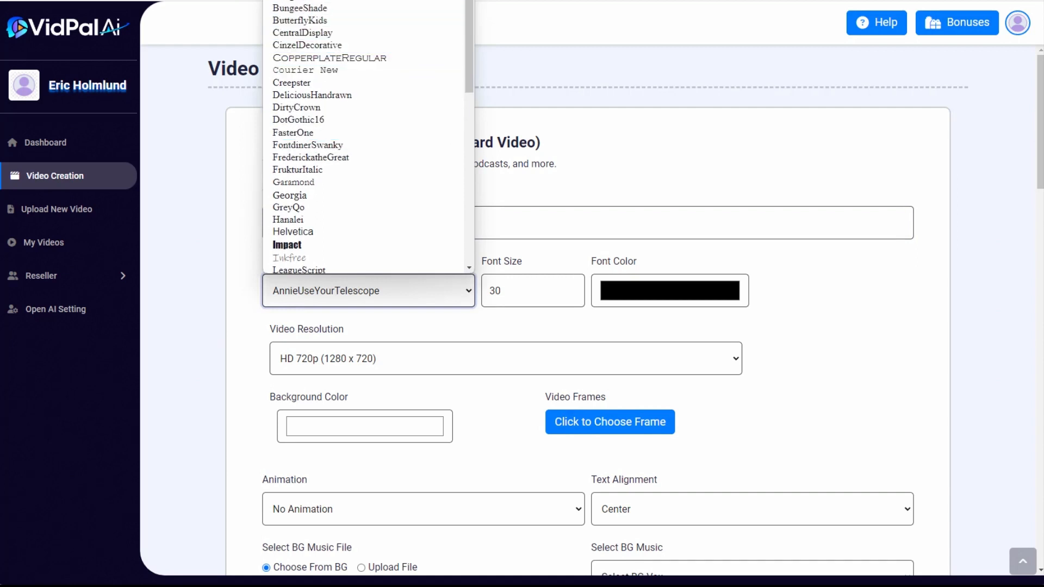
left_click(310, 0)
key("Tab")
type("70")
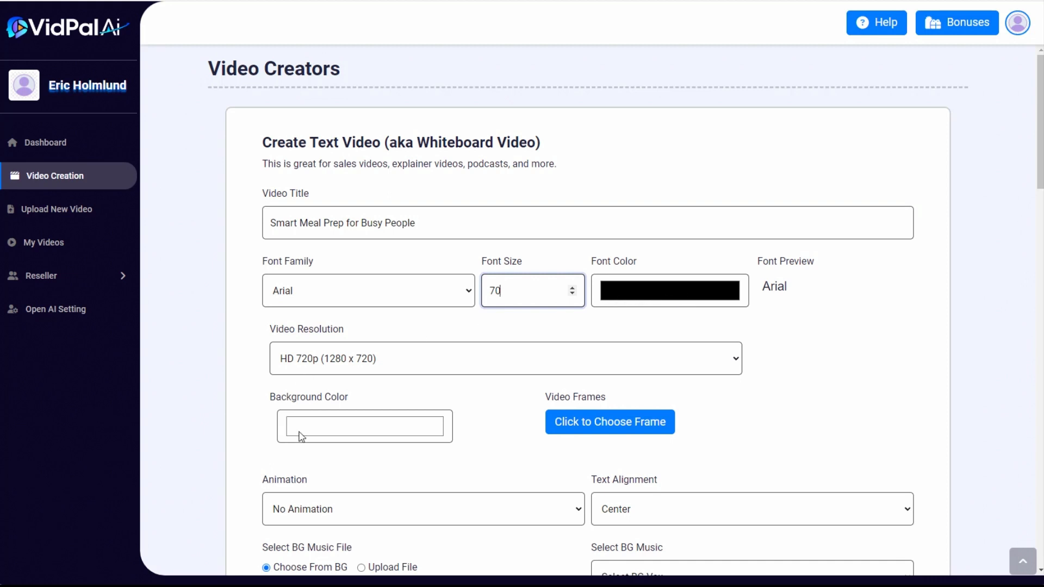
Set the video resolution to Full HD 1080p (1920 x 1080) and align the text Left
left_click(341, 363)
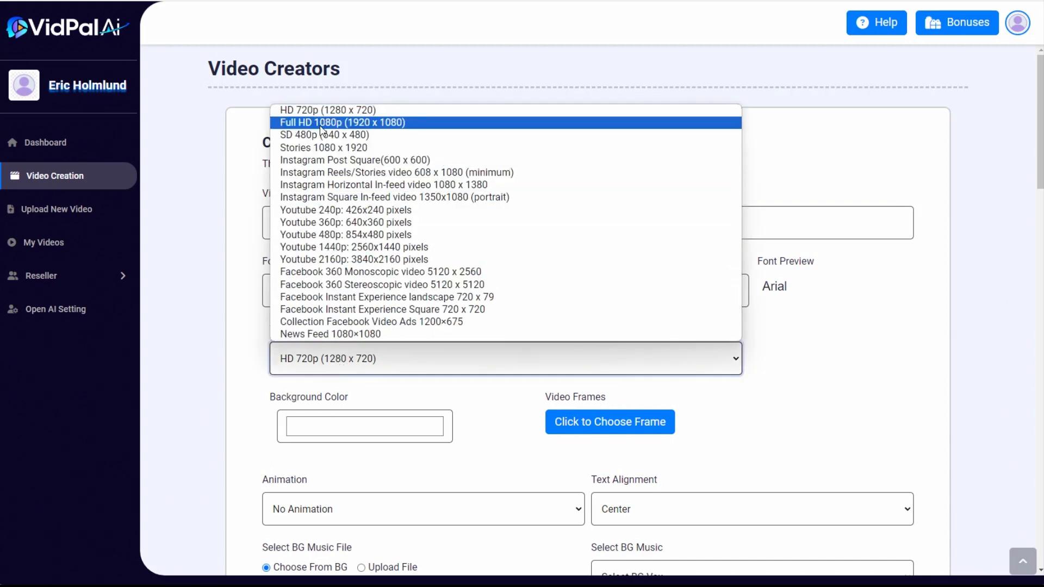
left_click(424, 122)
scroll(544, 392, "down", 3)
left_click(621, 326)
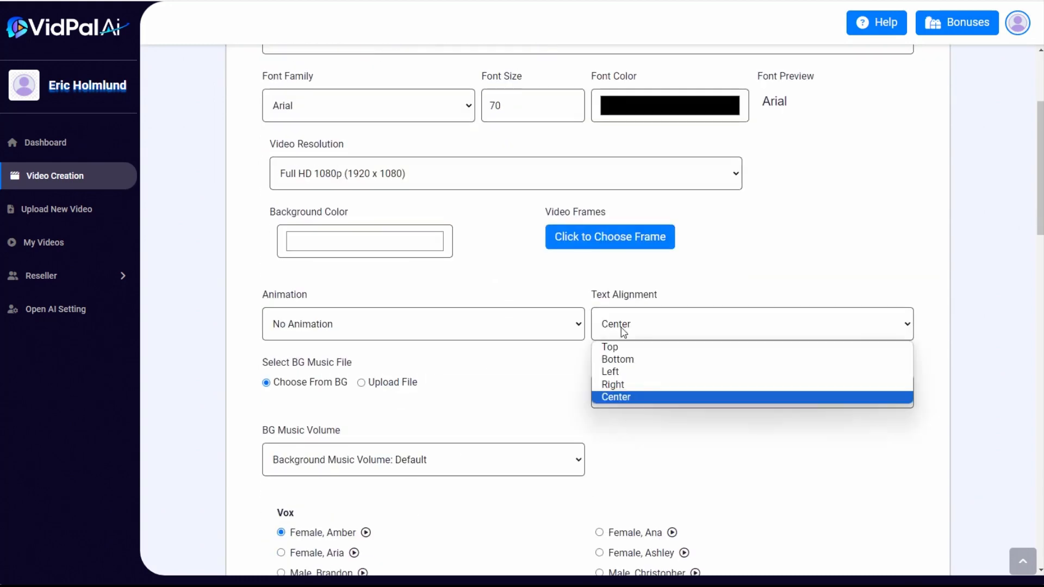
left_click(619, 374)
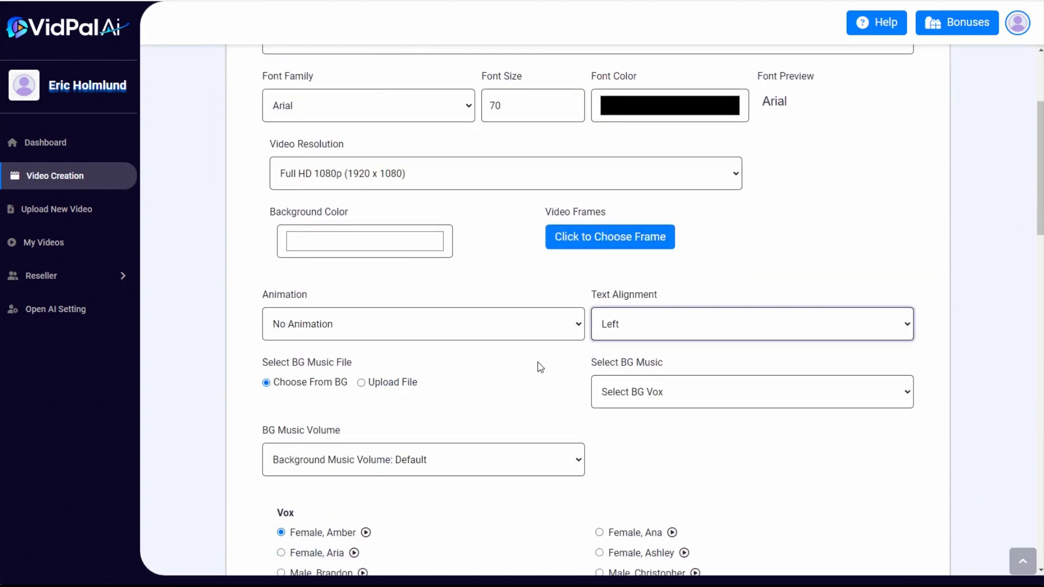
Choose Travel as the background music and set its volume to 0.05
scroll(878, 315, "down", 2)
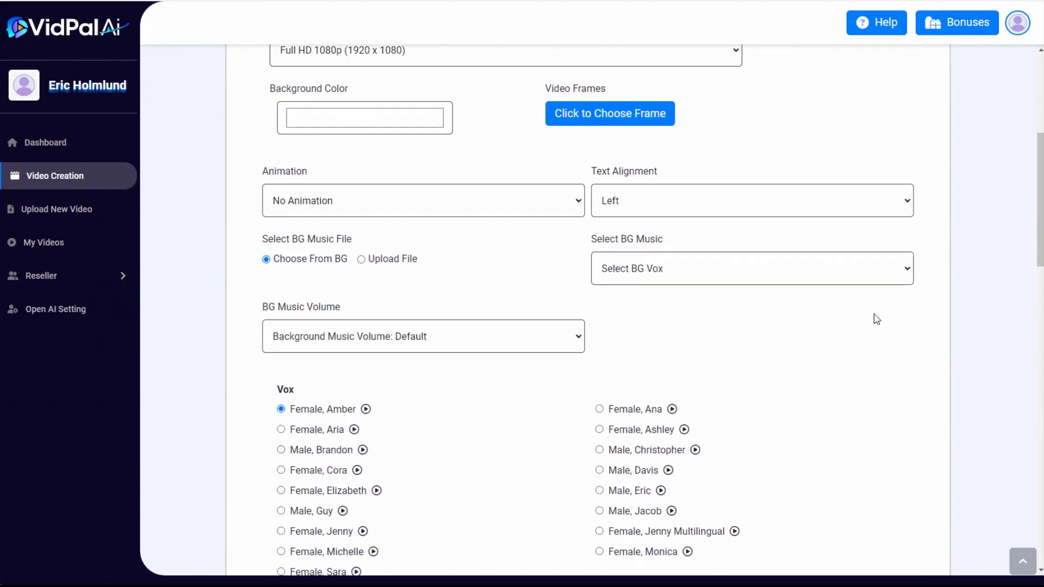
left_click(668, 269)
scroll(699, 413, "down", 10)
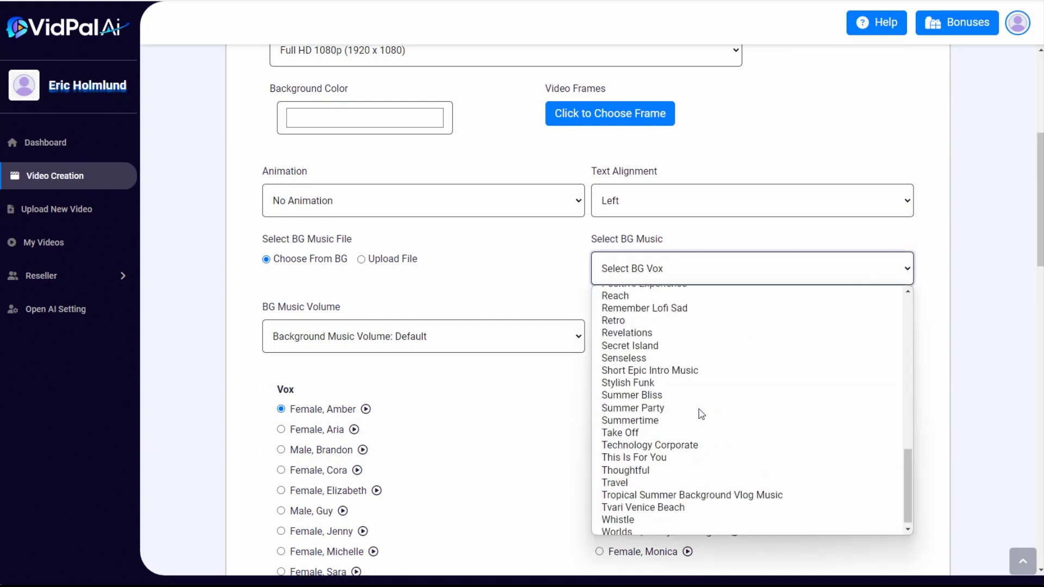
left_click(627, 479)
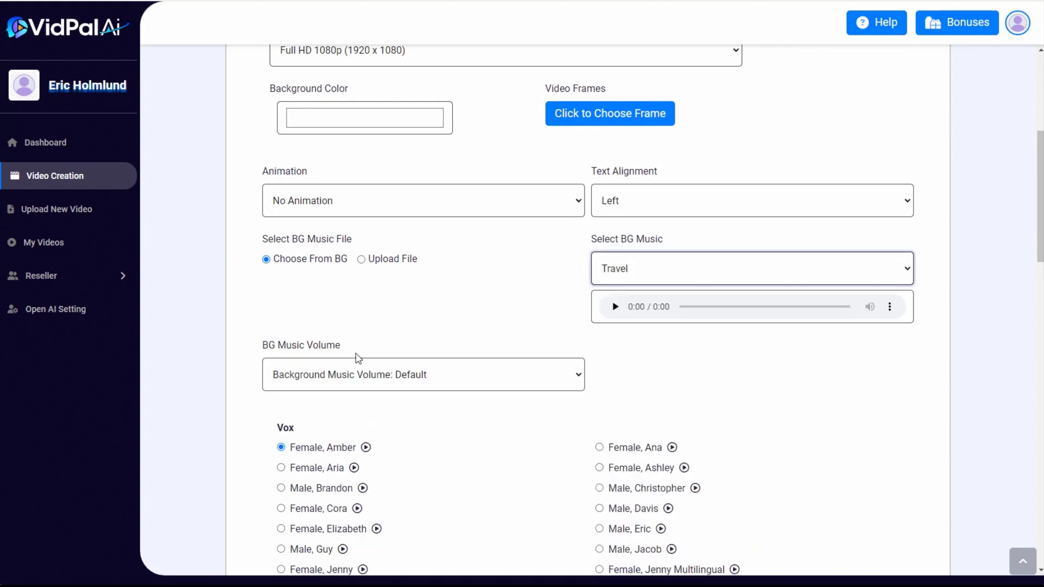
left_click(343, 373)
left_click(340, 397)
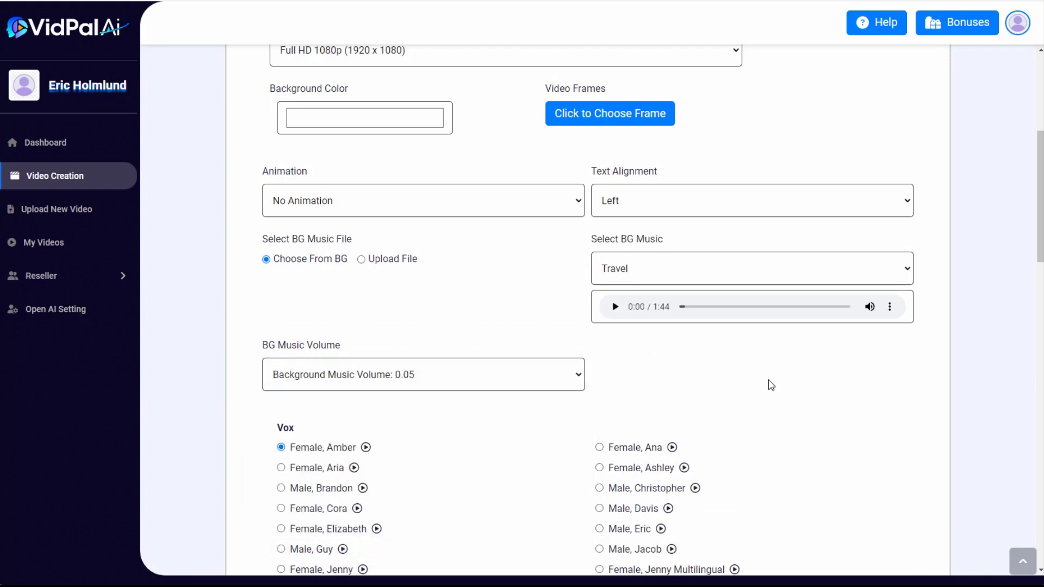
Select the Female, Jenny Multilingual voice, check the slide texts through slide 10 and create the video
scroll(769, 389, "down", 2)
scroll(723, 392, "down", 2)
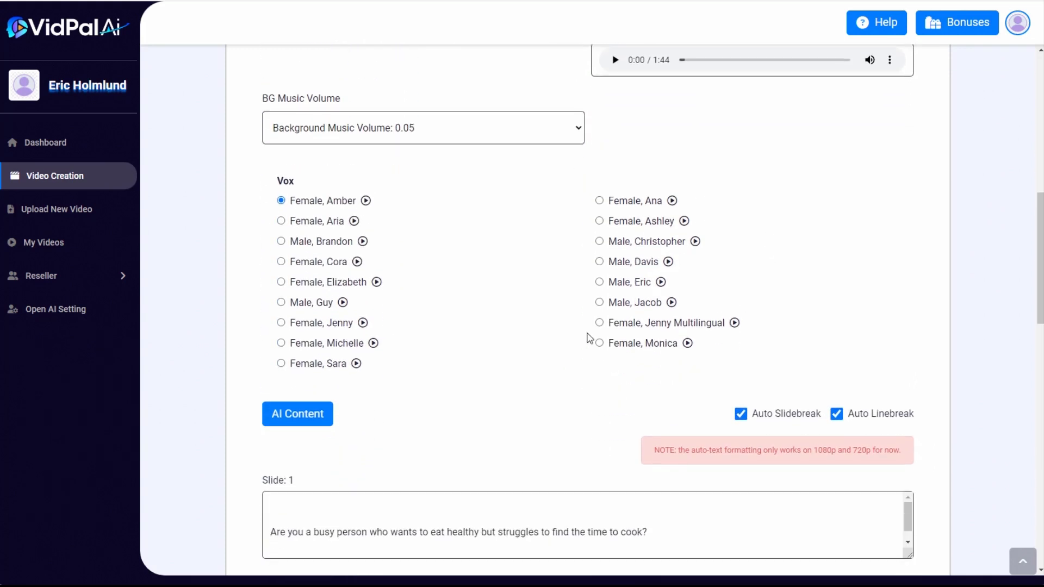
left_click(599, 324)
scroll(881, 302, "down", 7)
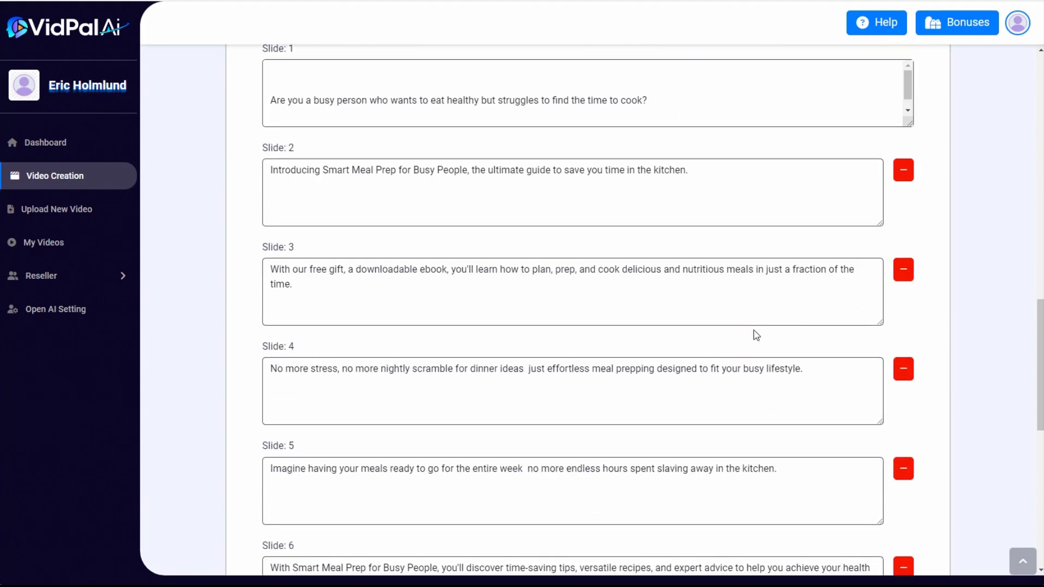
scroll(751, 336, "down", 6)
scroll(726, 371, "down", 2)
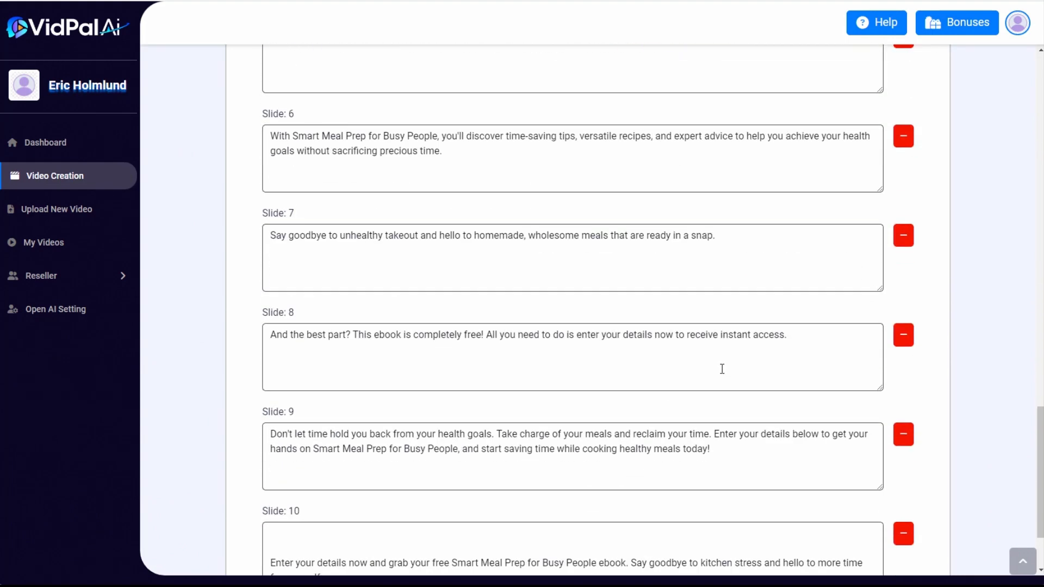
scroll(722, 370, "down", 2)
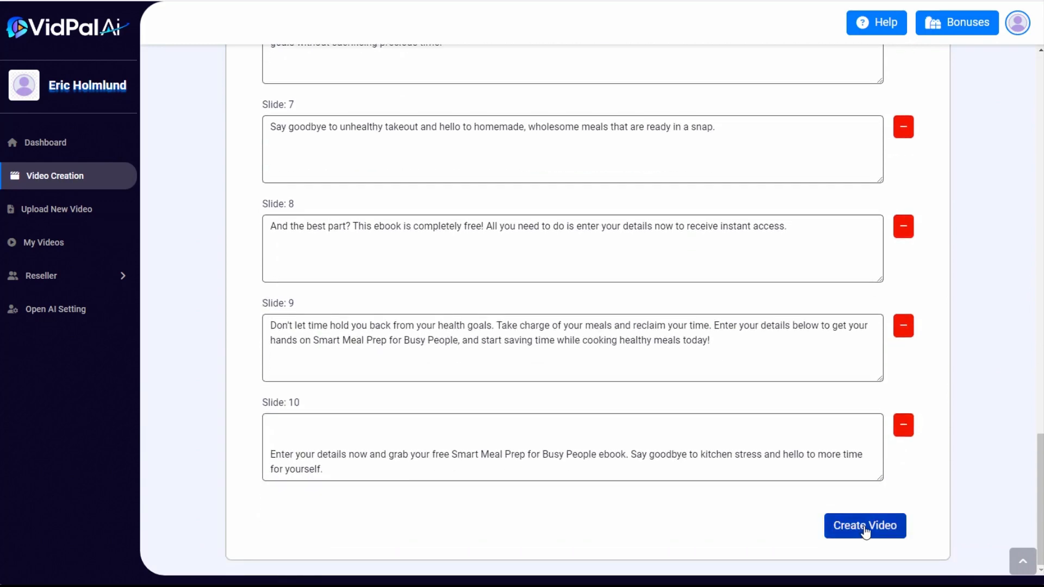
left_click(865, 528)
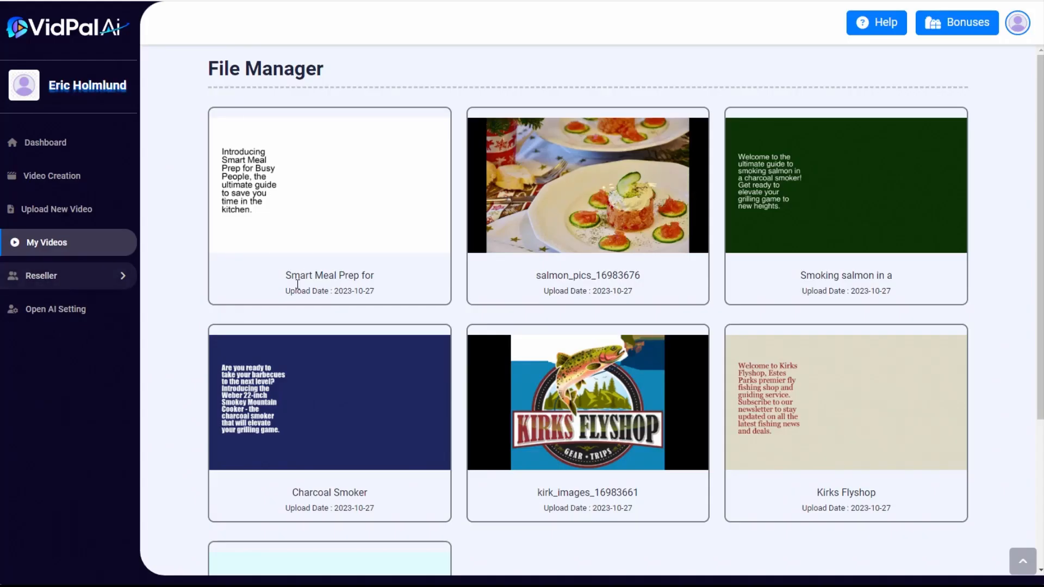
Preview the new "Smart Meal Prep for" video and open it for editing
mouse_move(258, 173)
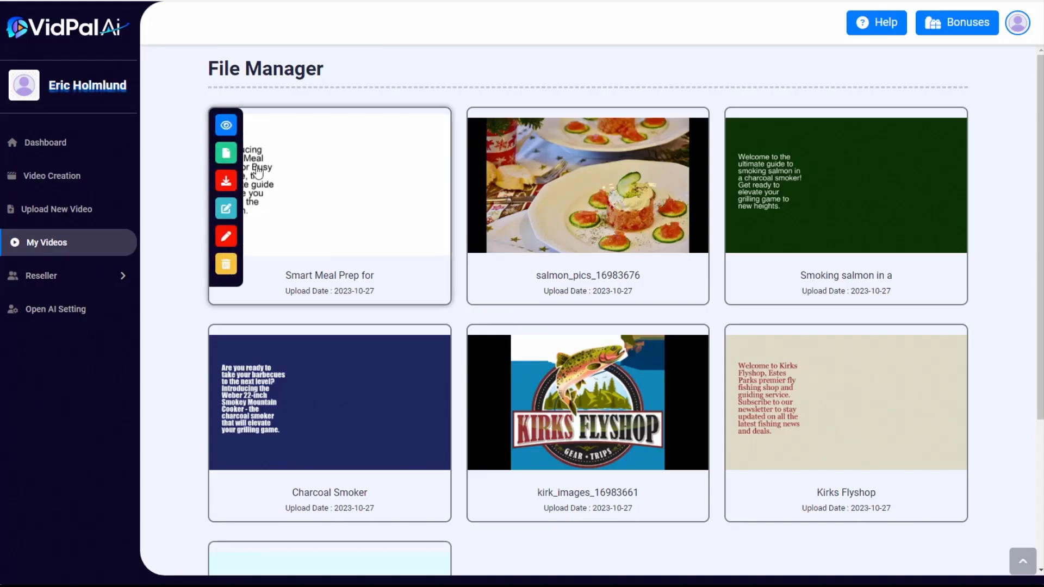
left_click(226, 125)
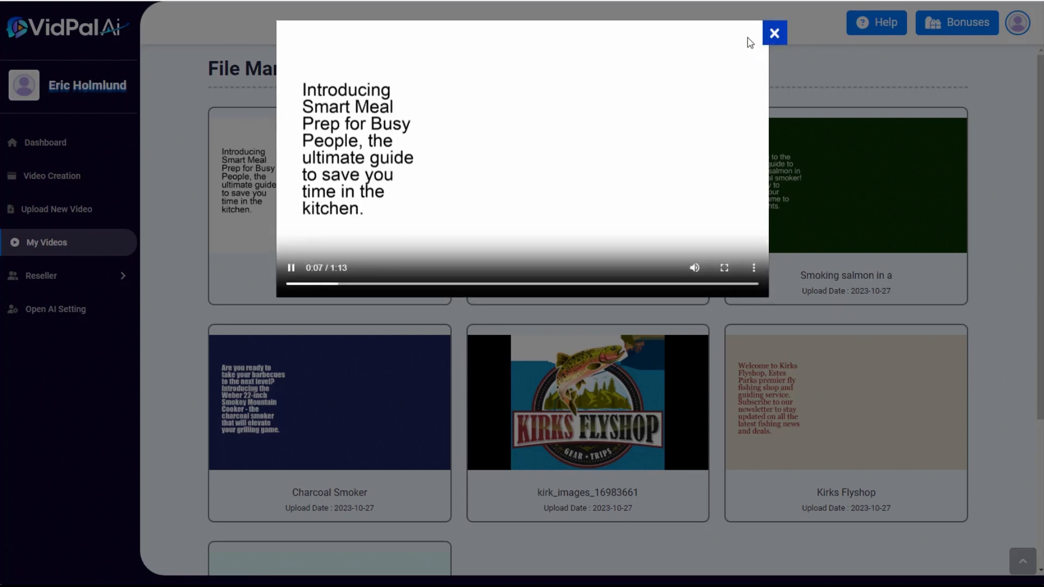
left_click(774, 33)
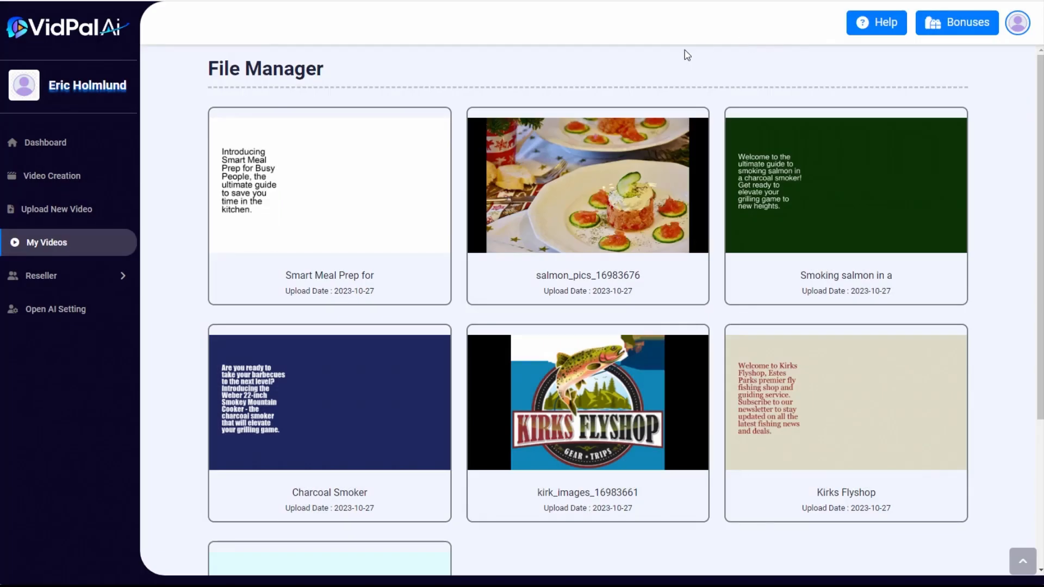
mouse_move(303, 146)
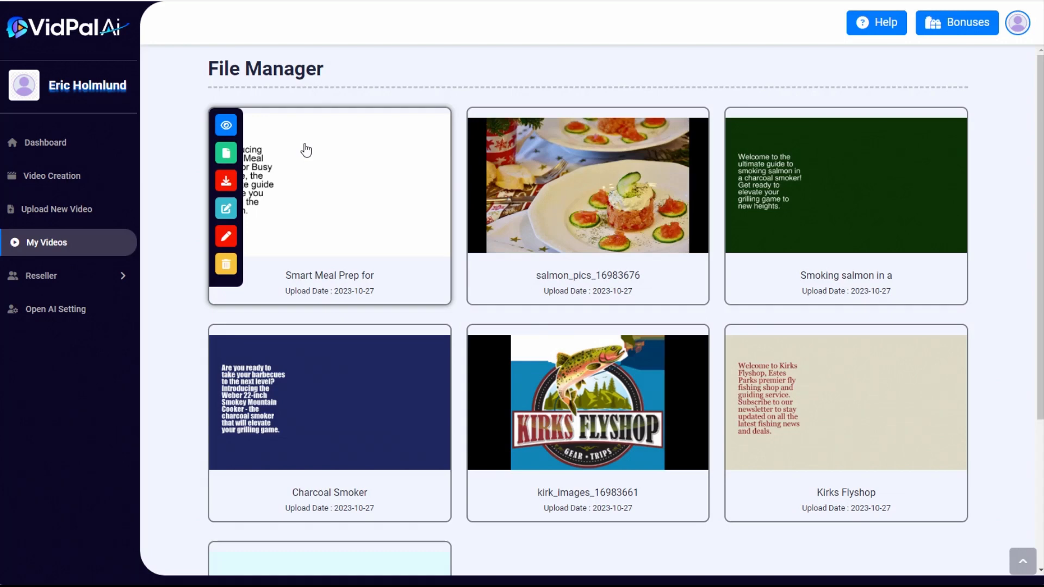
left_click(228, 211)
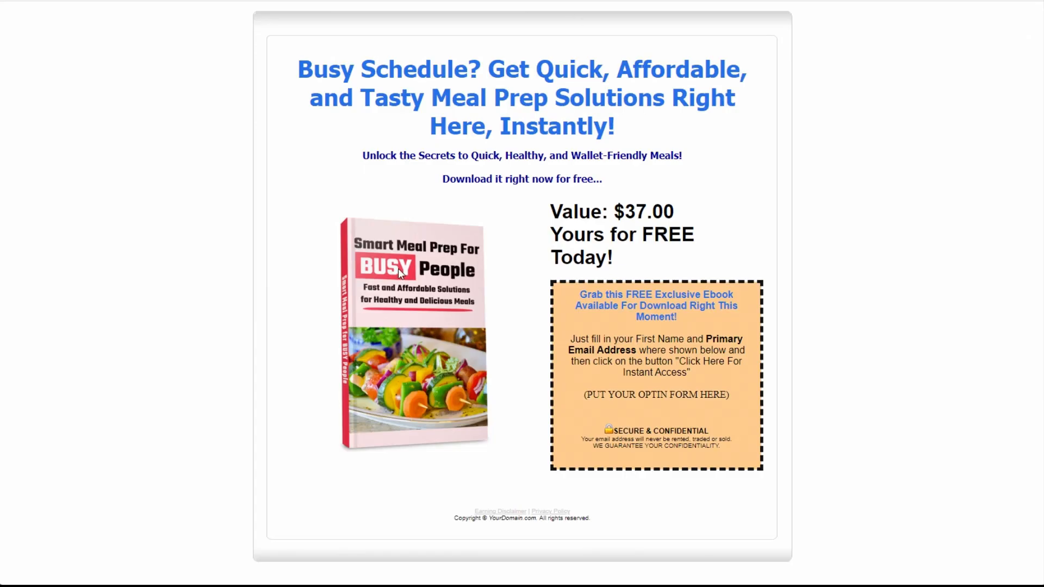
Save the ebook cover picture from the meal prep squeeze page as ecover.png
right_click(398, 268)
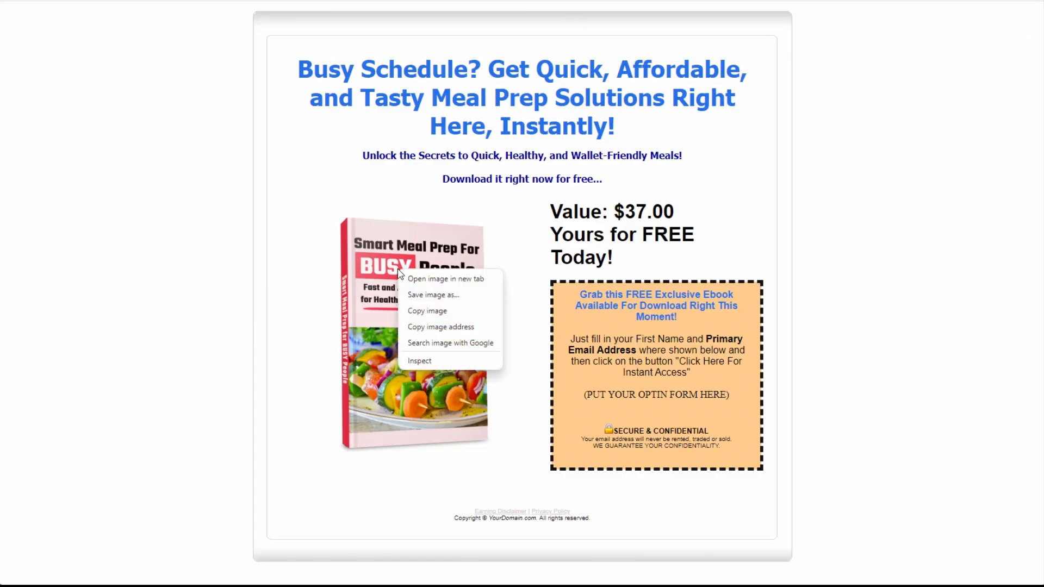
left_click(419, 295)
left_click(632, 459)
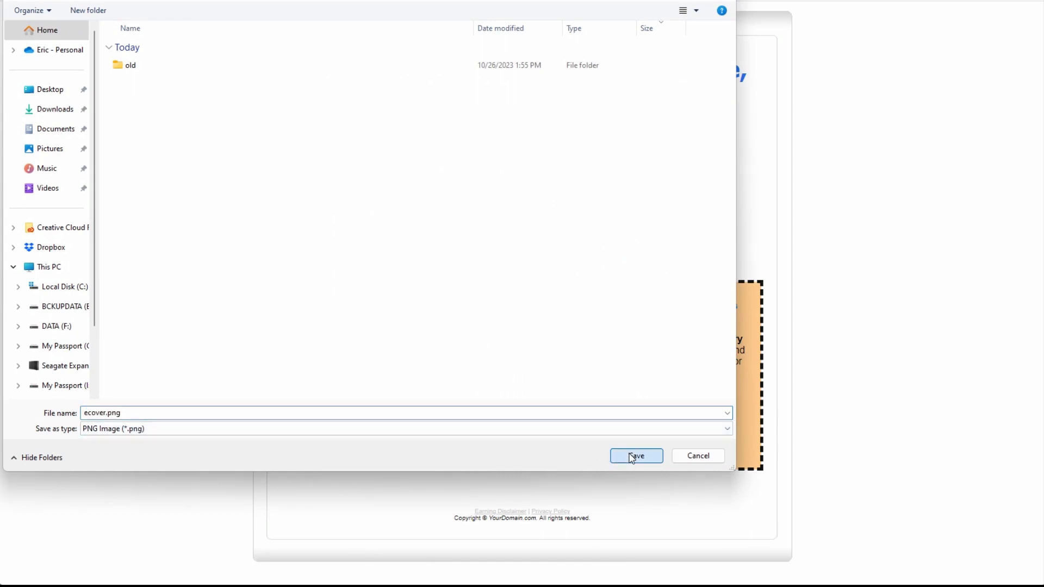
Return to the VidPal AI editor and upload ecover.png as the image for a fade-in fade-out overlay
left_click(337, 1)
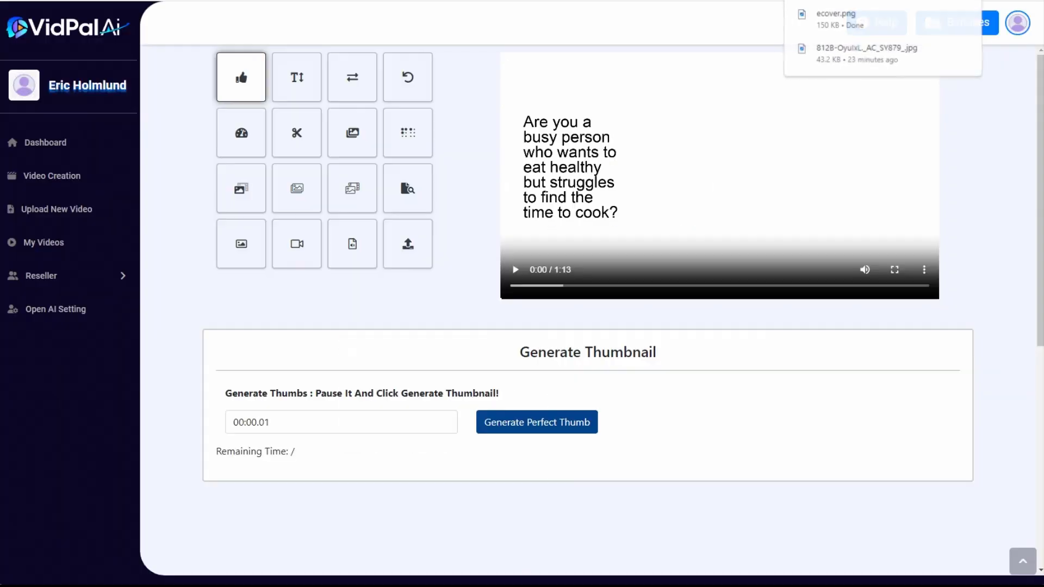
left_click(419, 133)
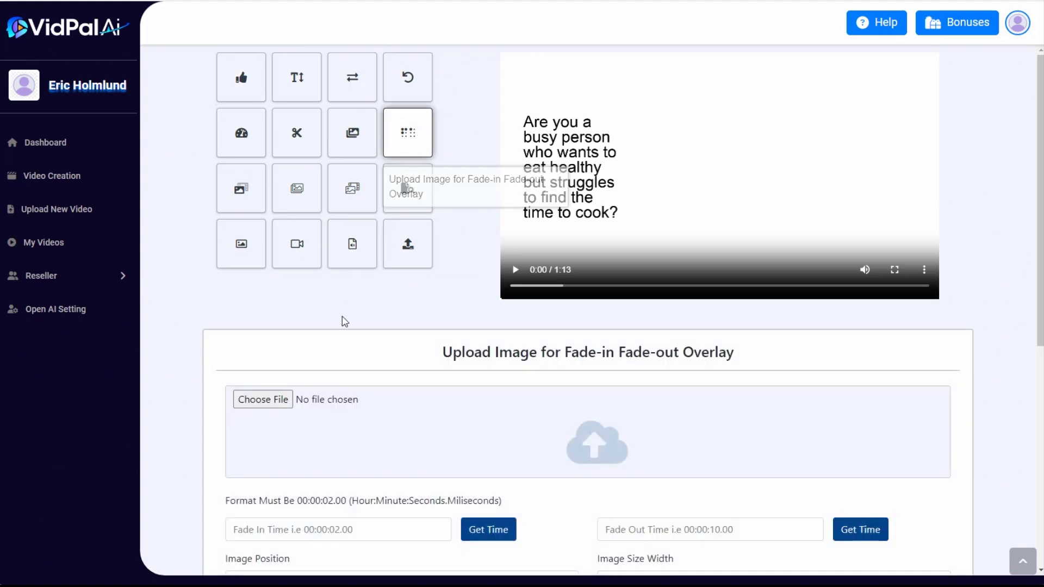
left_click(276, 400)
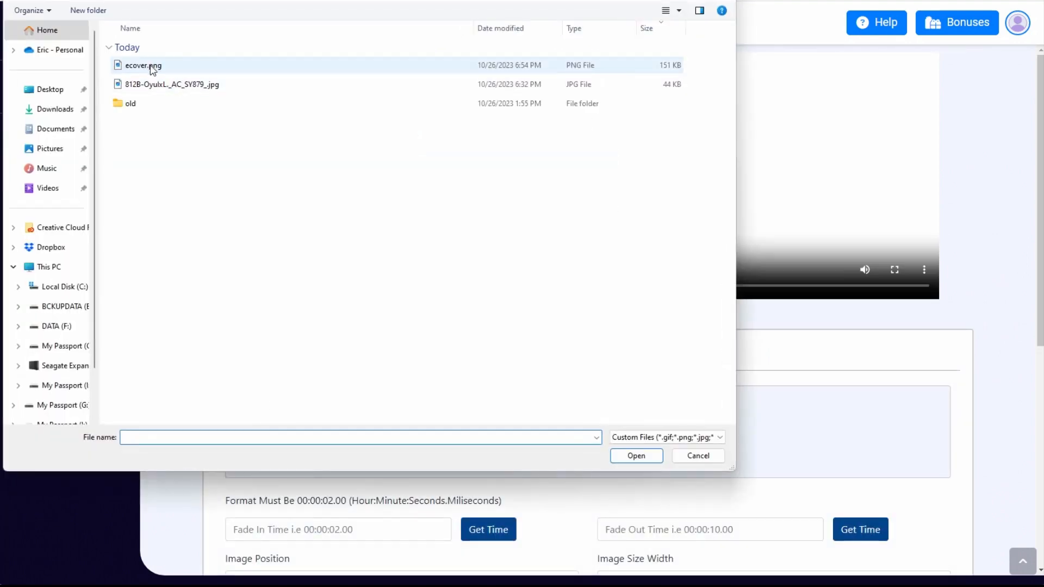
left_click(150, 67)
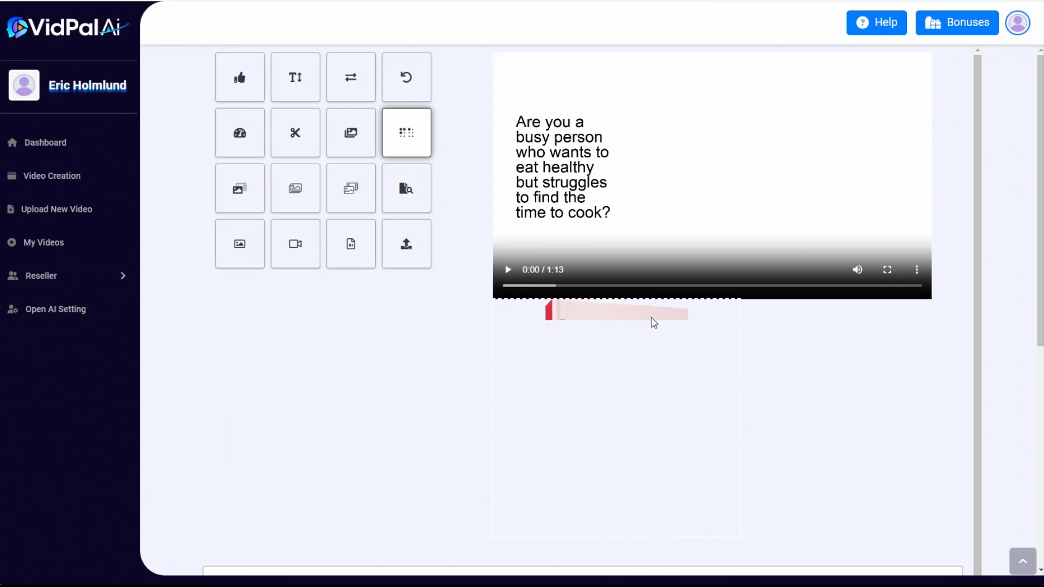
Move the ebook cover image onto the video frame beside the text and shrink it to fit there
left_click_drag(607, 397, 734, 215)
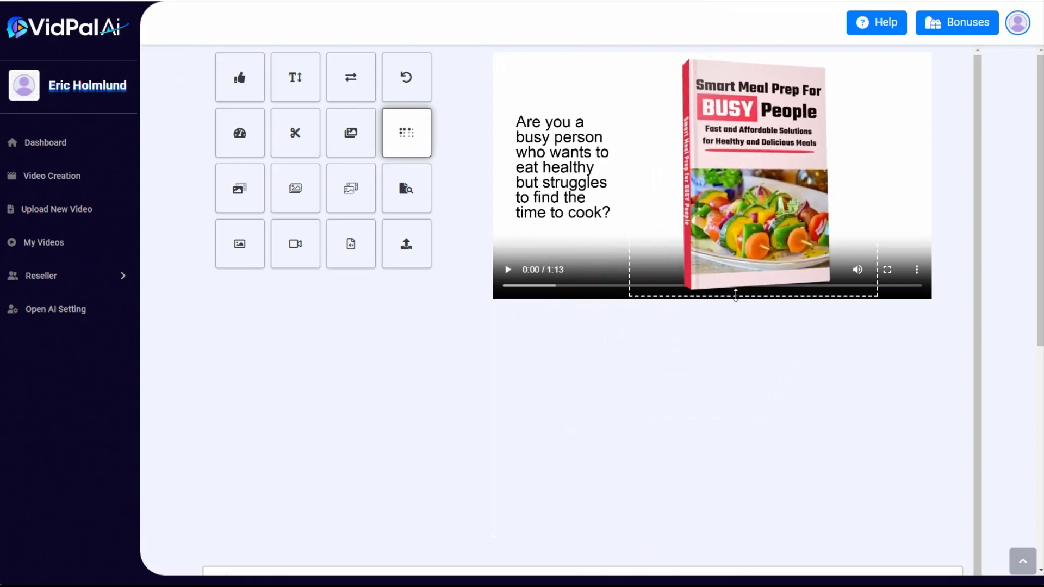
left_click_drag(735, 295, 744, 234)
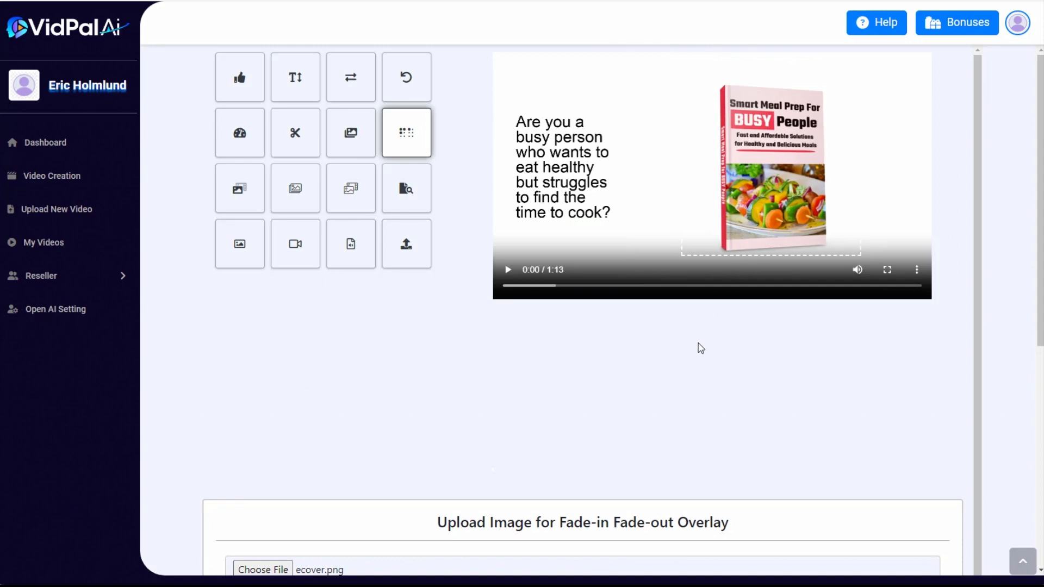
scroll(701, 348, "down", 9)
scroll(706, 308, "up", 9)
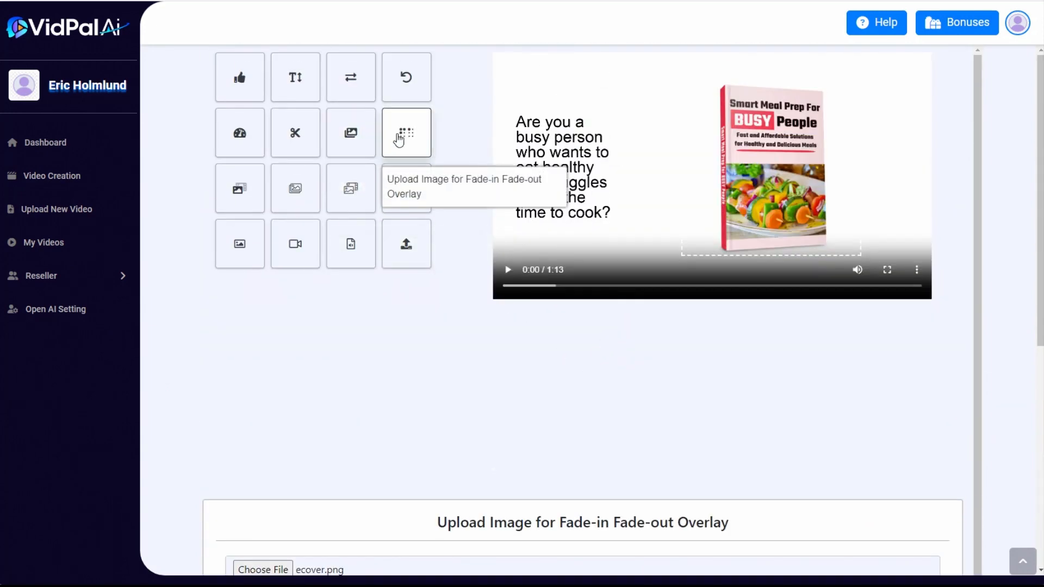
Set the overlay's fade-in time to 0, taken from the start of the video
scroll(658, 389, "down", 9)
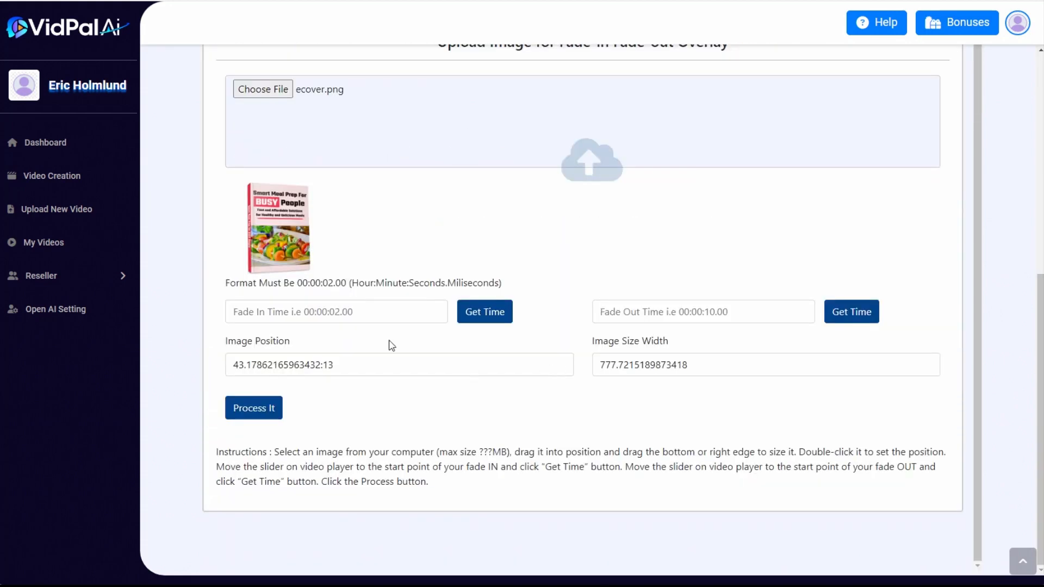
left_click(309, 312)
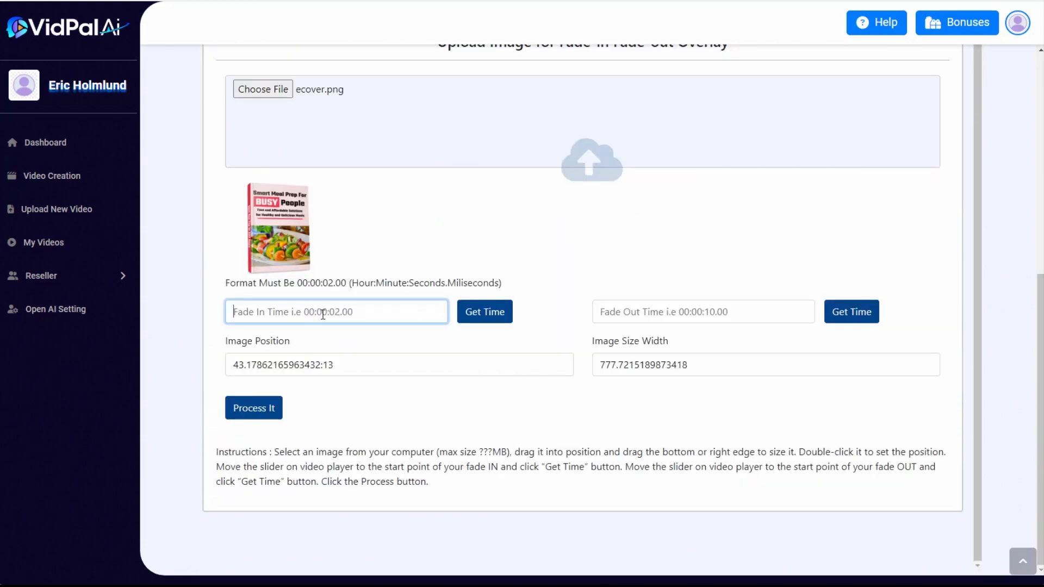
scroll(323, 314, "up", 8)
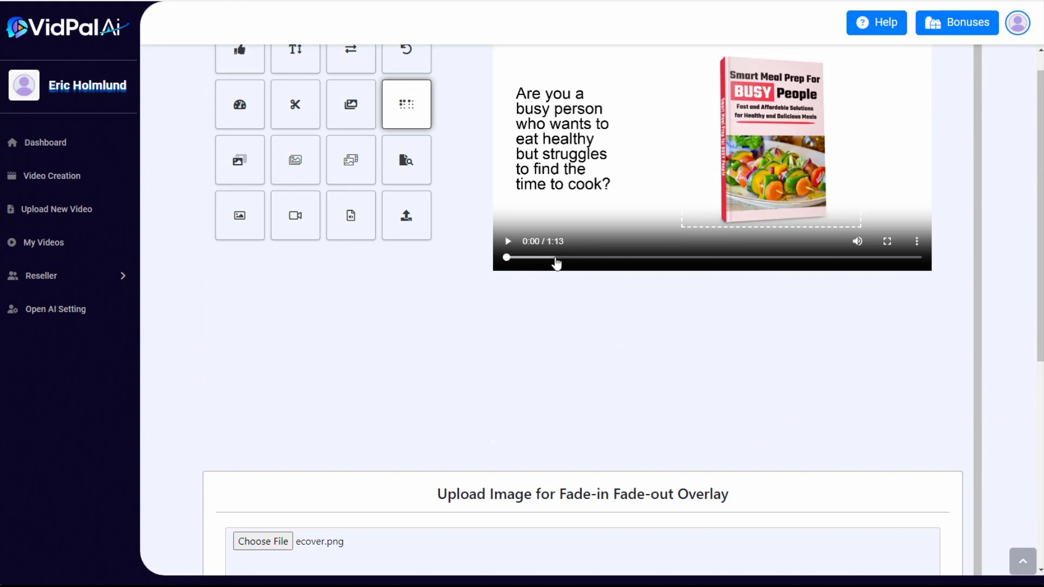
scroll(430, 352, "down", 2)
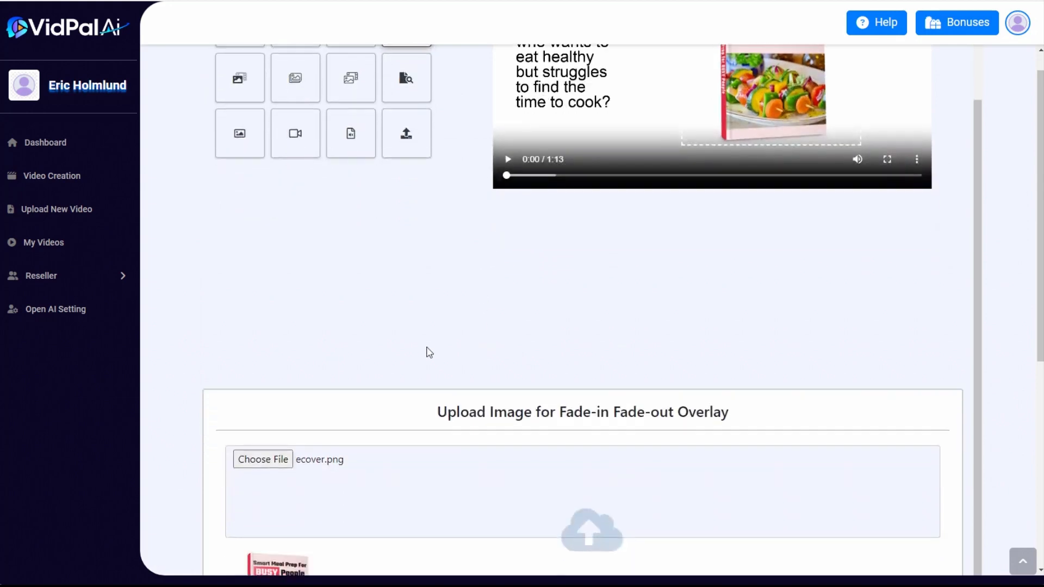
scroll(430, 353, "down", 7)
left_click(484, 310)
scroll(697, 331, "up", 2)
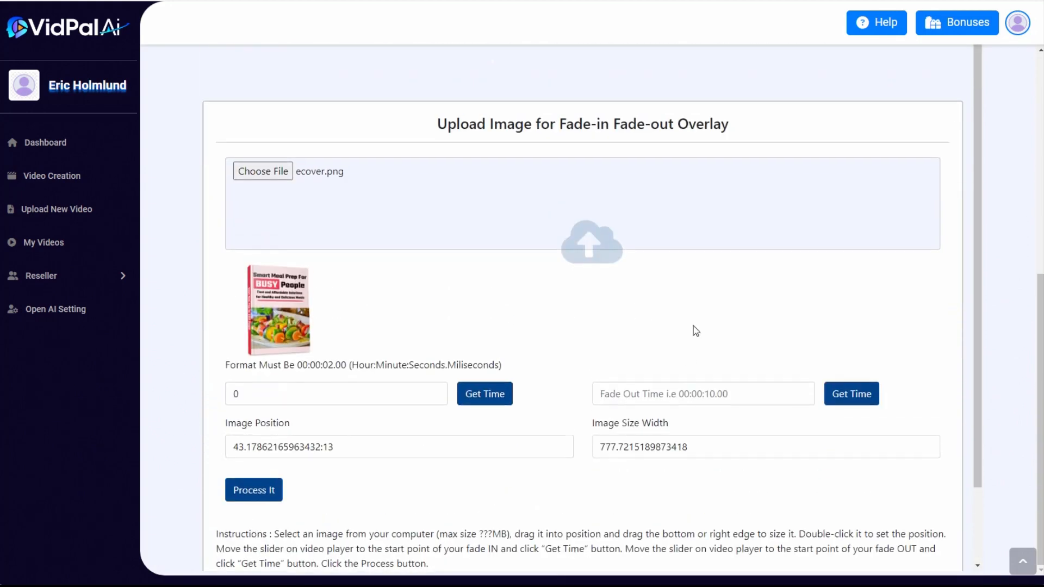
Move playback to the end of the video and capture 73.56 as the overlay's fade-out time
scroll(697, 331, "up", 7)
left_click_drag(534, 294, 937, 291)
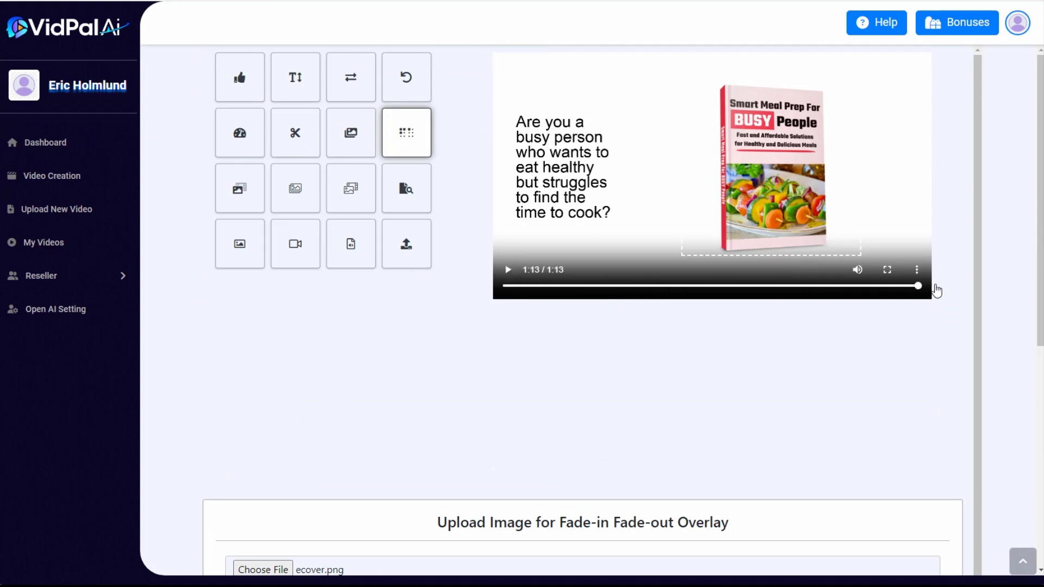
scroll(658, 368, "down", 8)
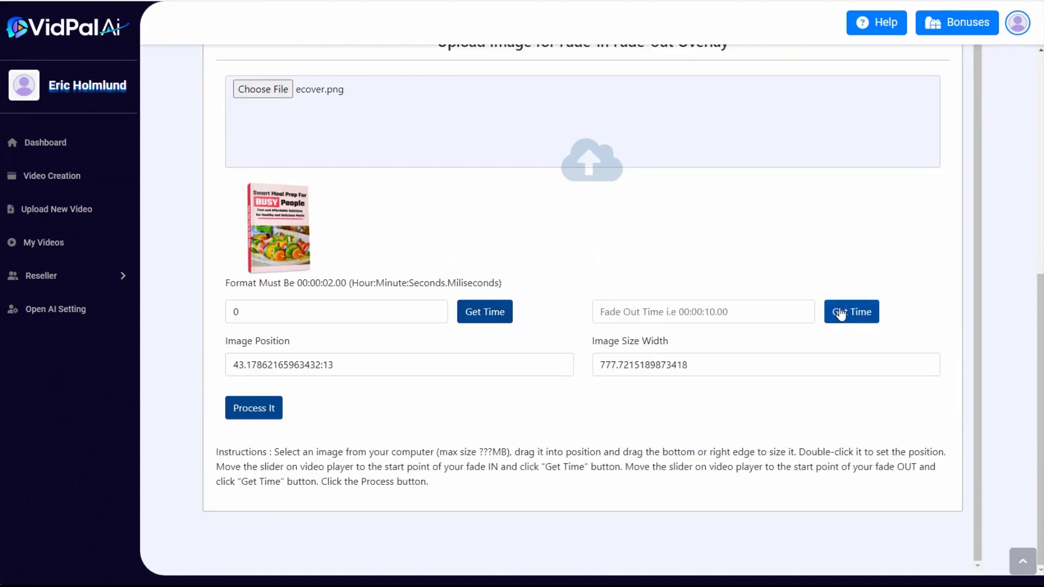
left_click(841, 315)
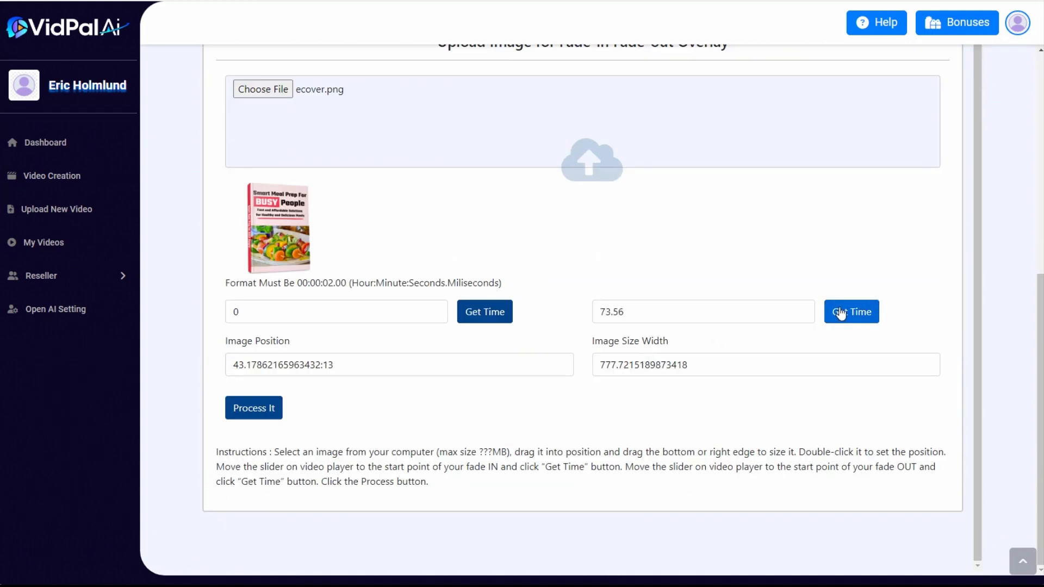
Process the ebook cover overlay and play the first seconds of the generated video to check it
left_click(266, 408)
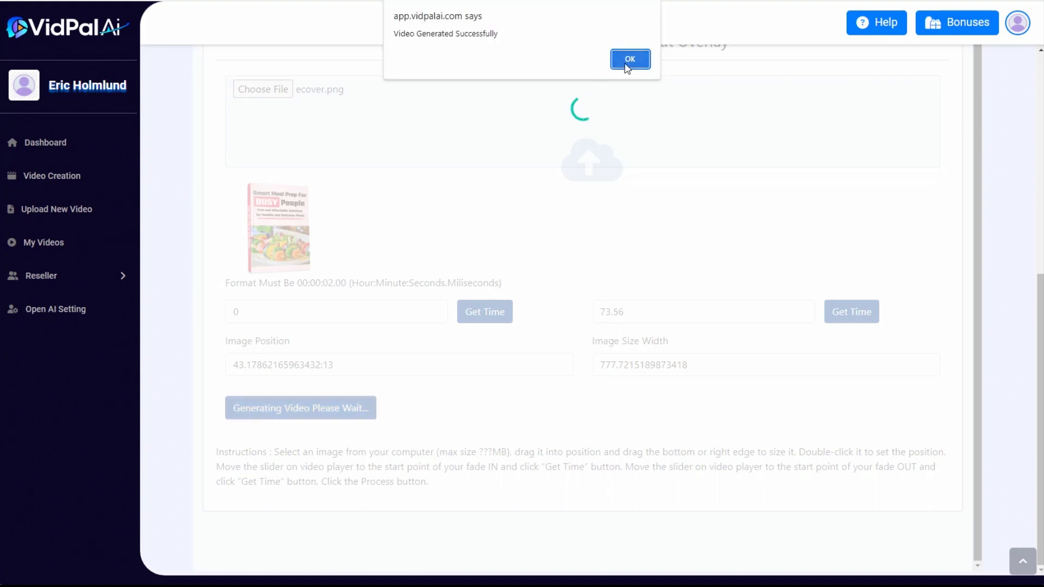
left_click(625, 58)
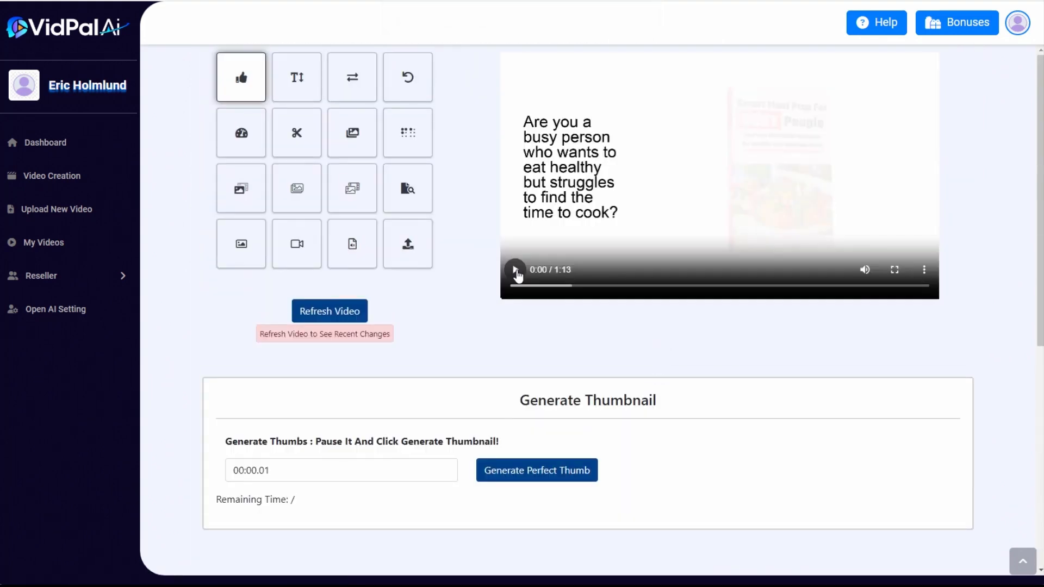
left_click(515, 270)
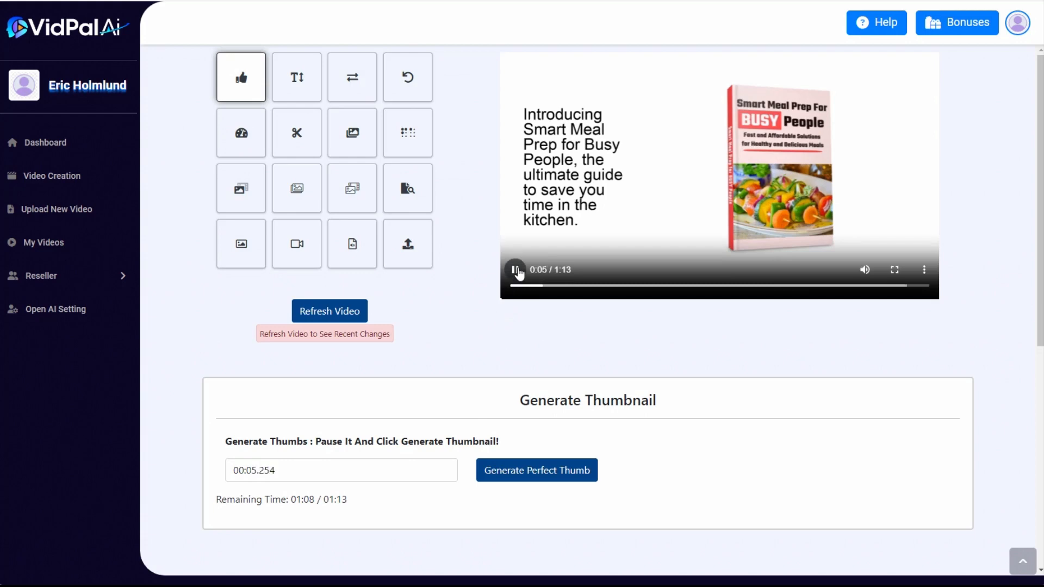
left_click(515, 270)
Start a new video creation with AI-generated content of the Explainer/Tutorial Video type
left_click(48, 183)
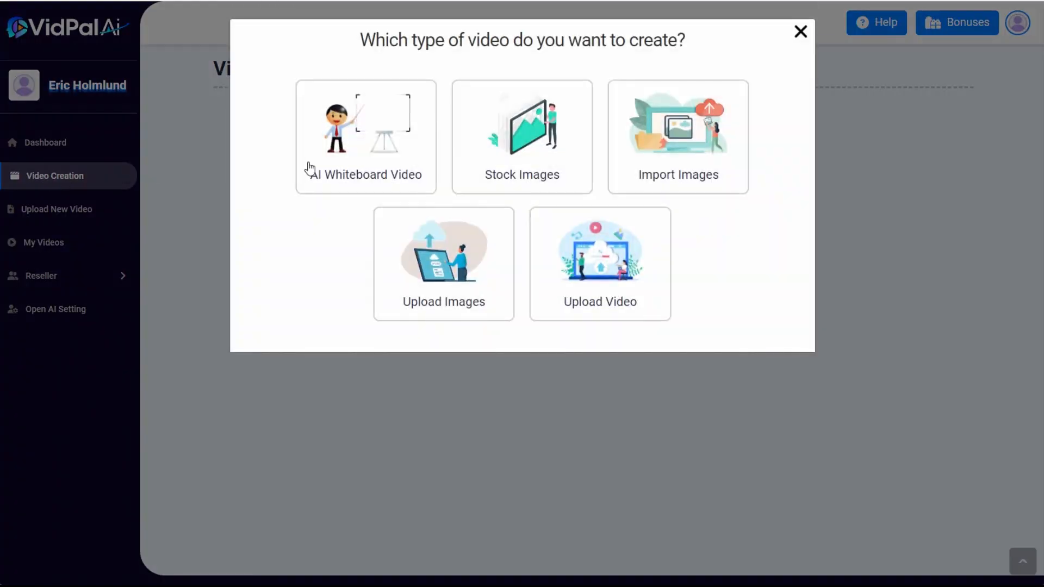
left_click(310, 169)
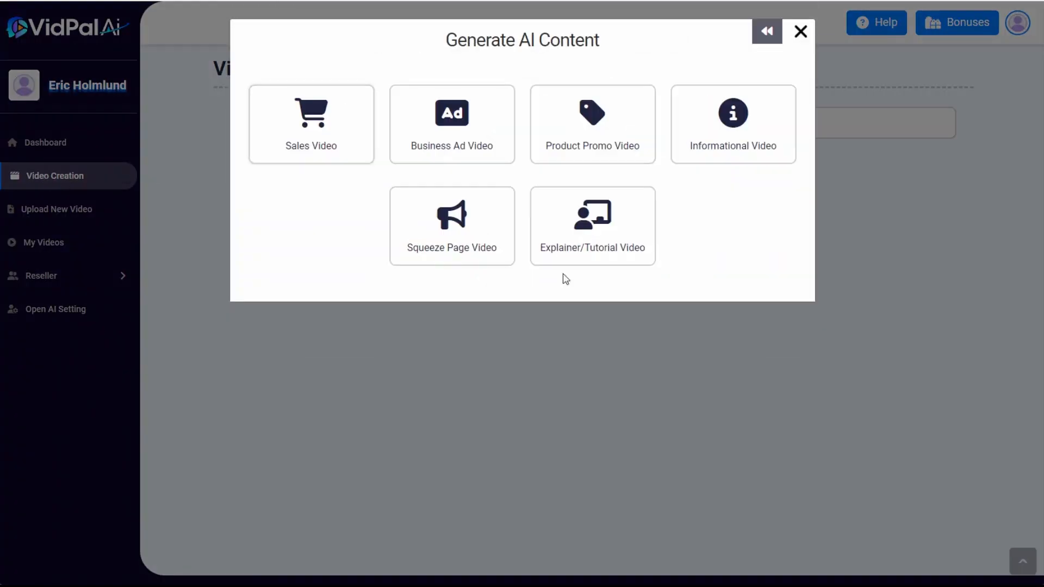
left_click(609, 242)
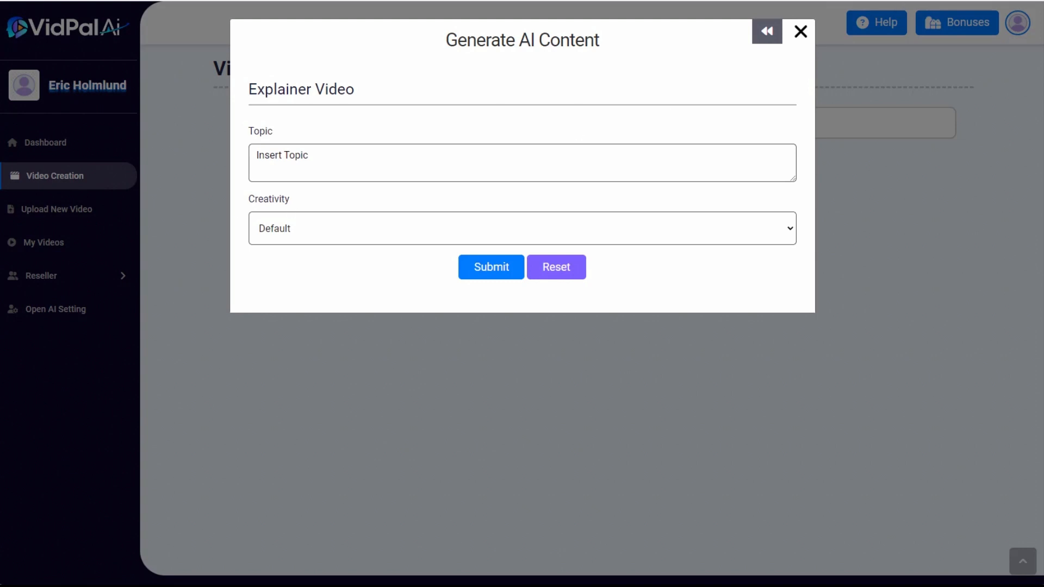
Enter "how to" in a Google search in a new browser tab and examine the suggestions for tutorial topics
key("ctrl+t")
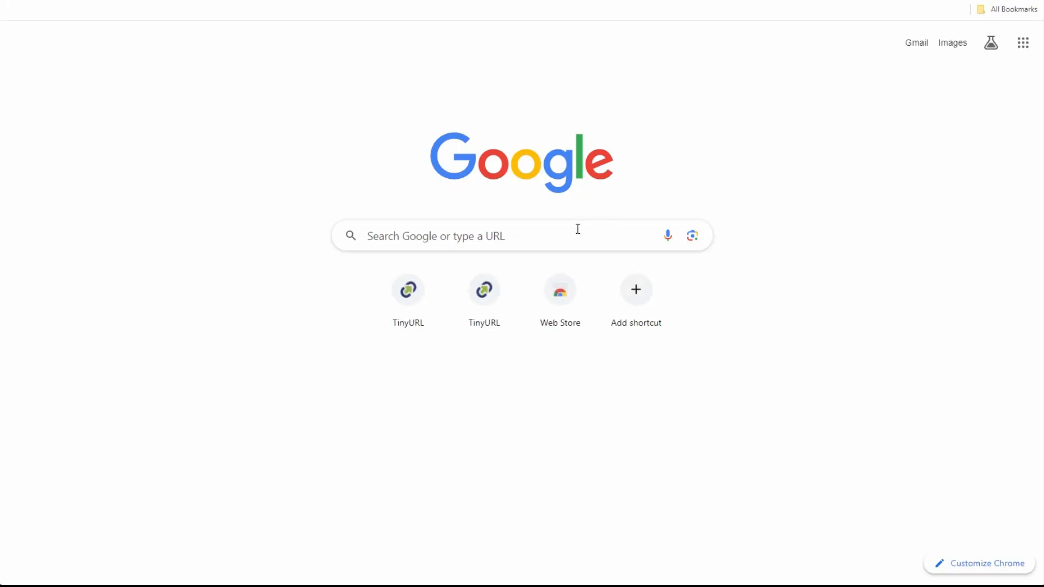
left_click(577, 230)
left_click(748, 173)
left_click(641, 229)
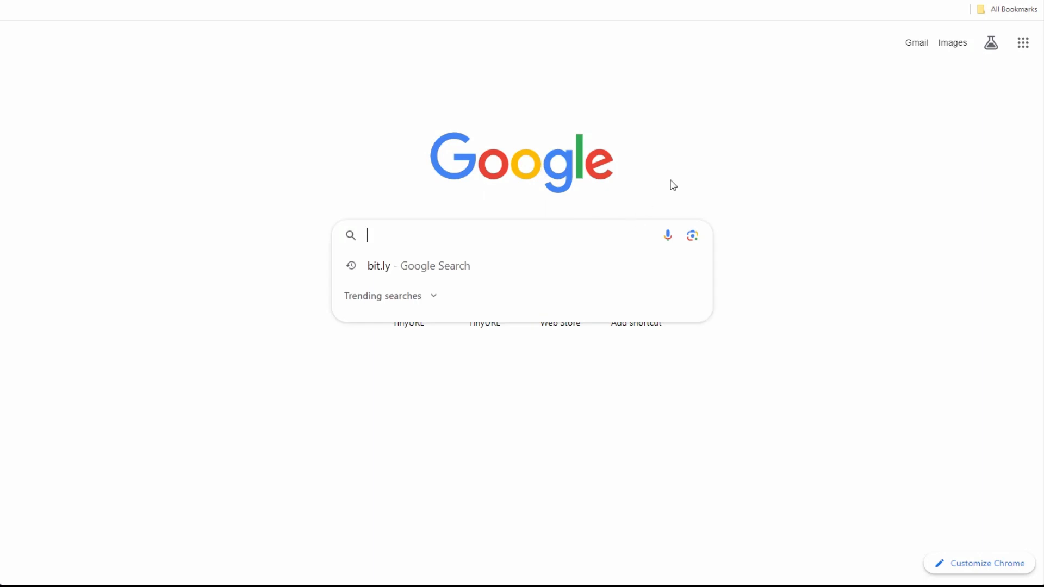
type("how t")
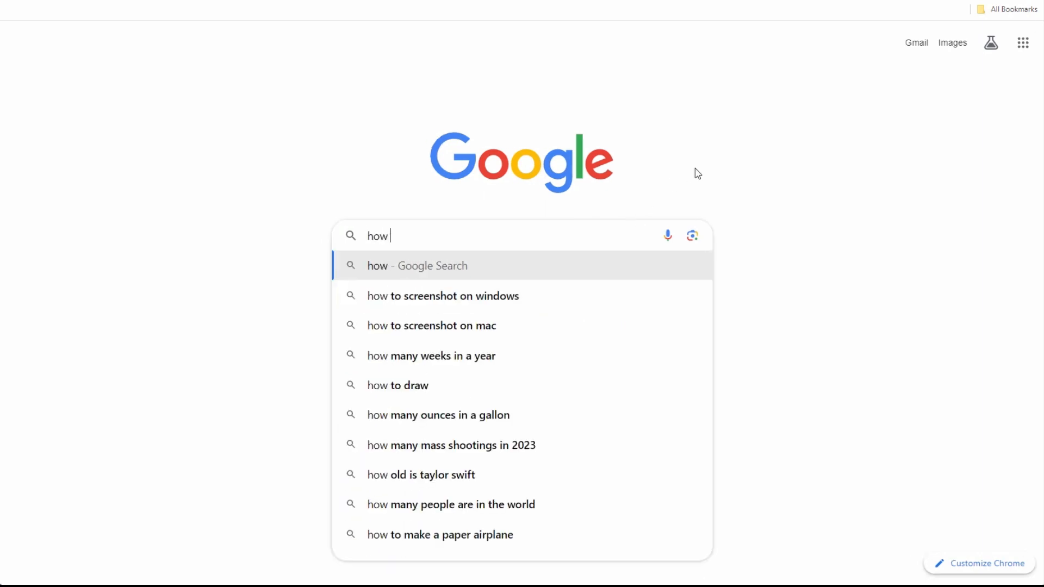
type("o")
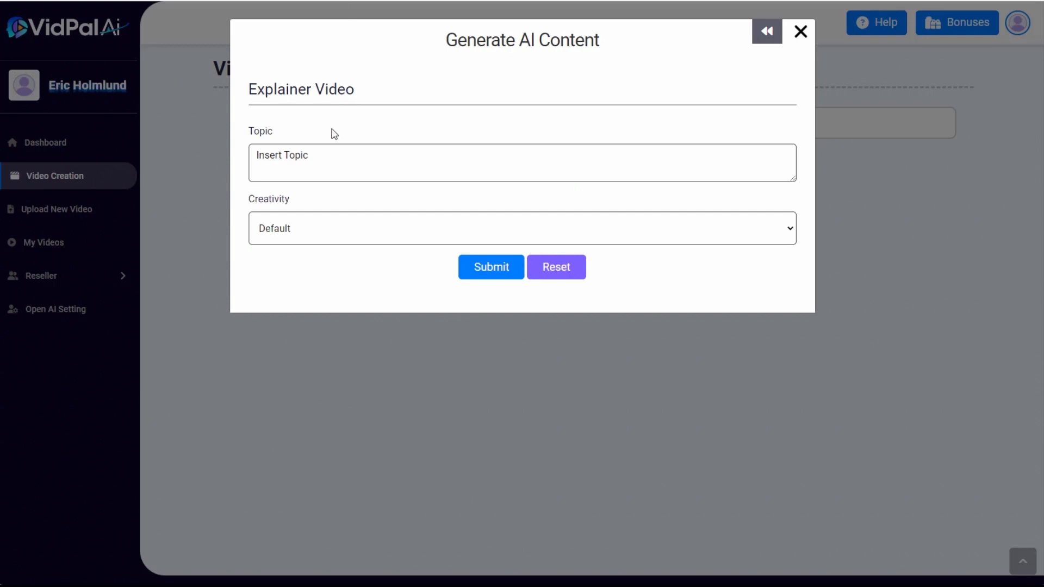
Return to VidPal AI and generate the explainer content for the topic "how to write a cover letter"
left_click(327, 154)
type("how to write a cover letter")
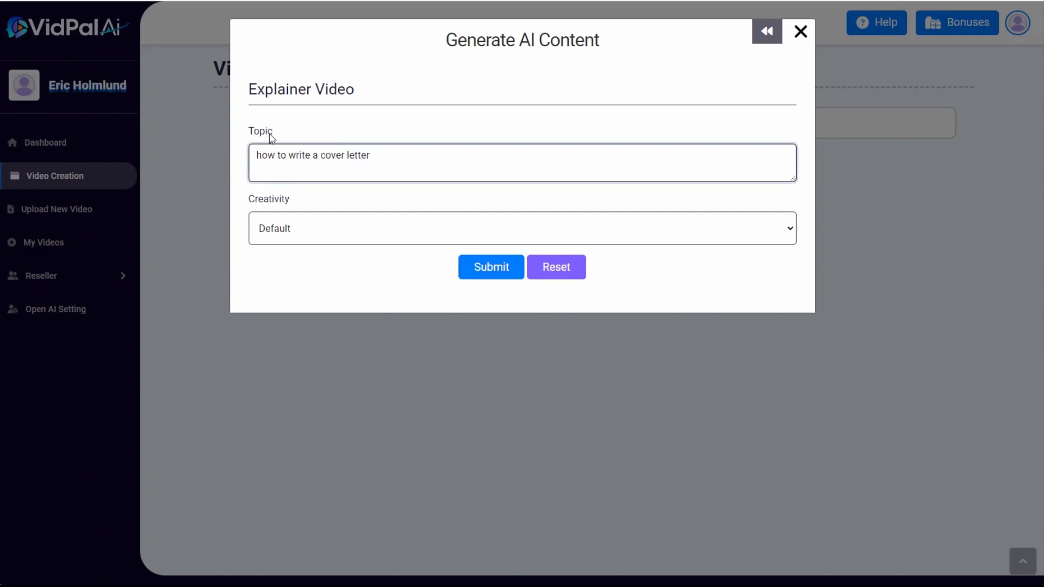
left_click(485, 274)
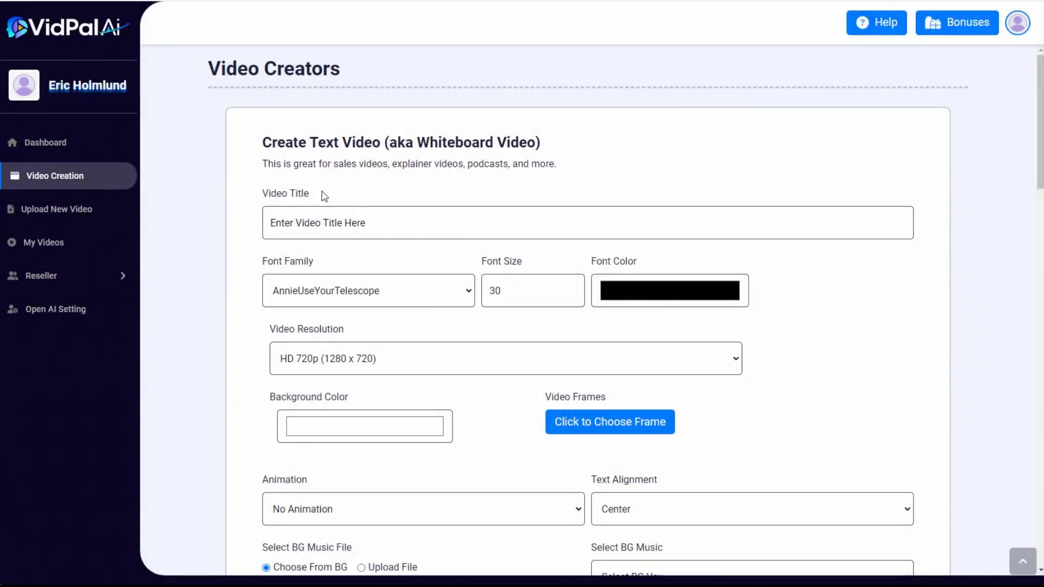
Title the video "how to write a cover letter" and set its font to Helvetica at size 60
left_click(283, 232)
type("how to write a cover letter")
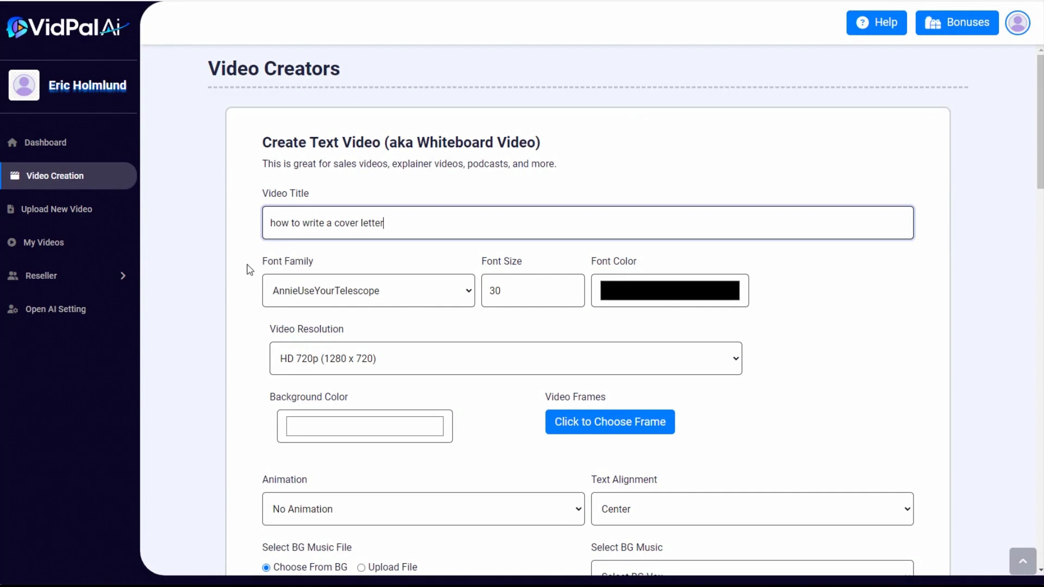
left_click(320, 294)
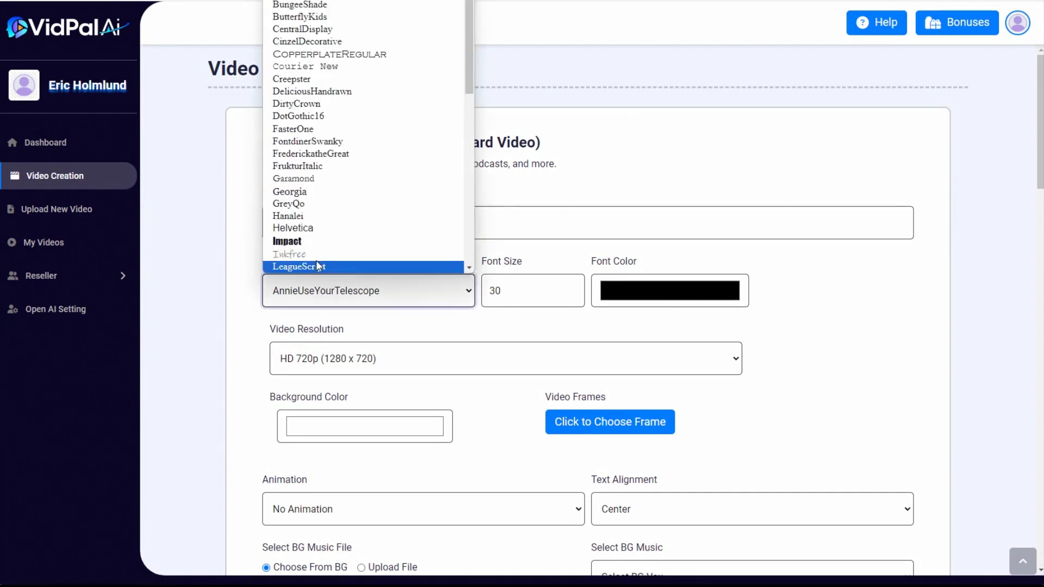
left_click(293, 232)
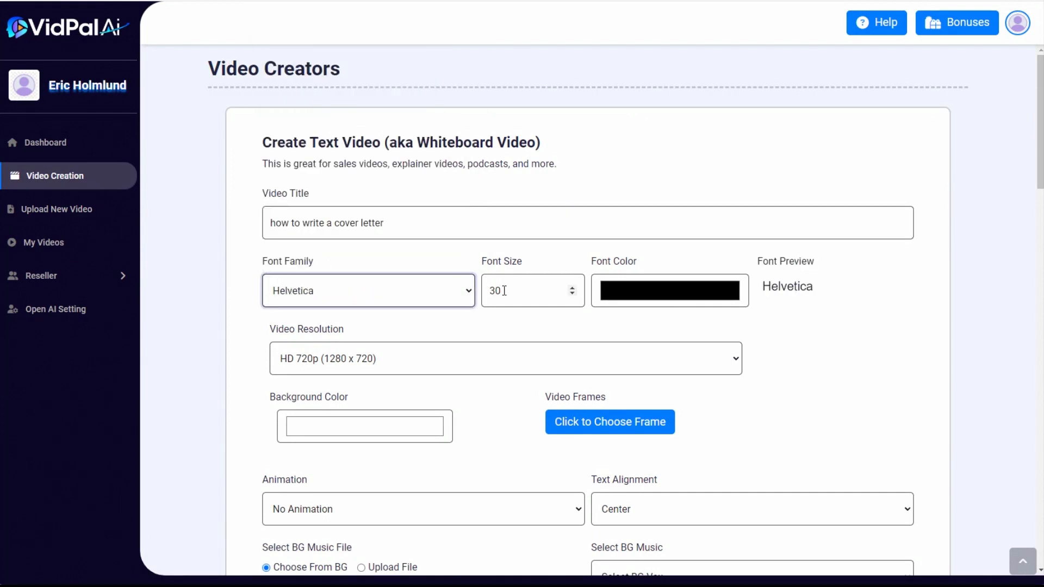
double_click(505, 291)
type("6")
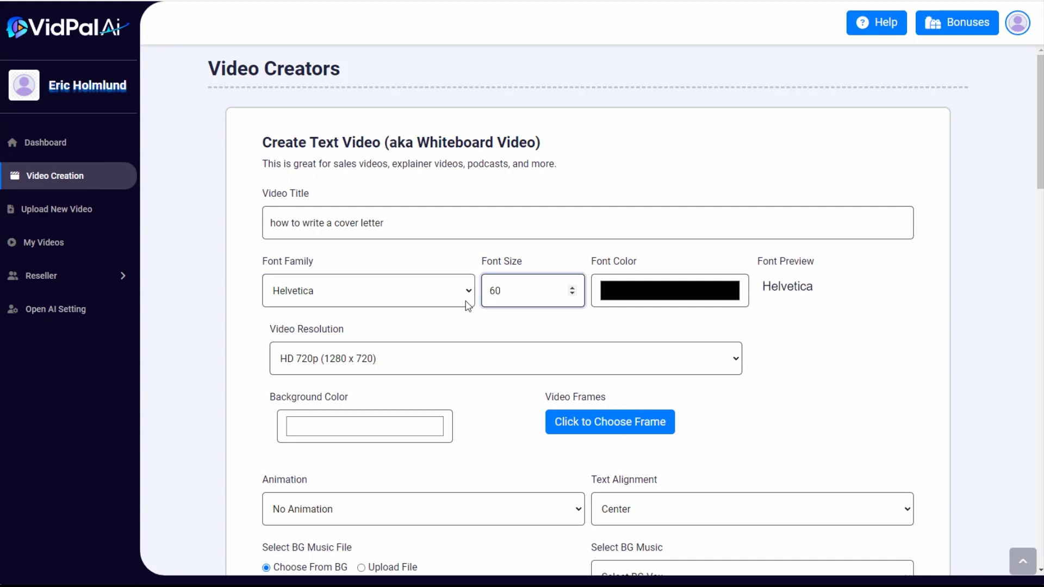
Set the font color to a pale light blue and the video resolution to Full HD 1080p (1920 x 1080)
left_click(647, 290)
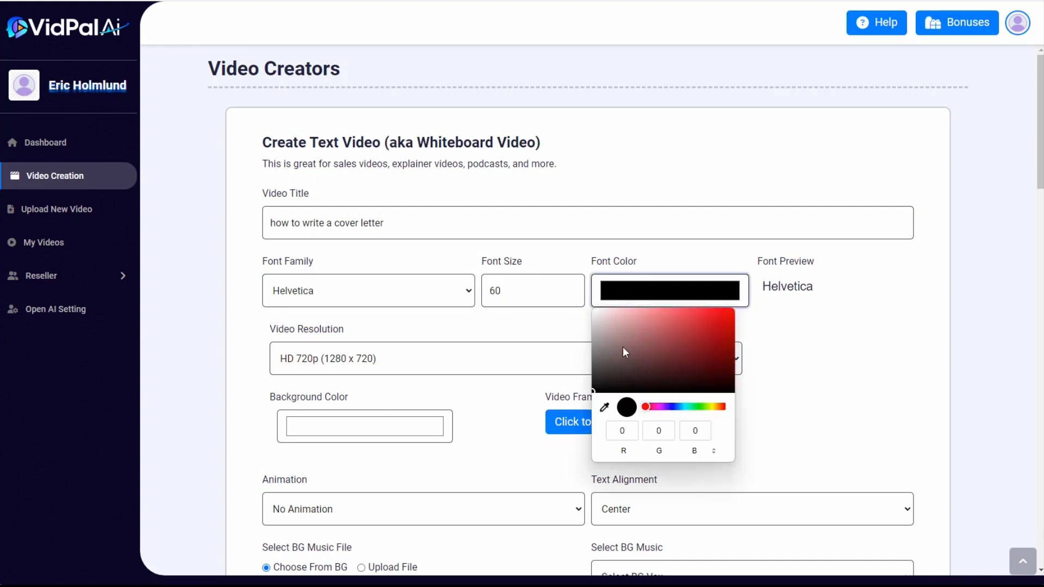
left_click(686, 408)
left_click_drag(659, 345, 626, 307)
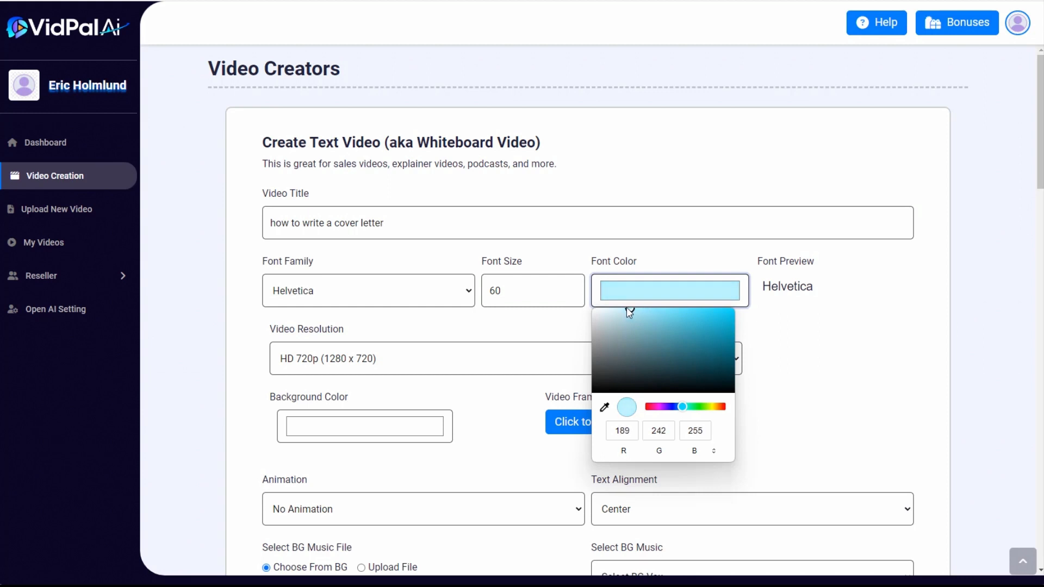
left_click(455, 366)
left_click(325, 261)
Set the video's background color to dark gray, RGB 64, 64, 64
left_click(352, 422)
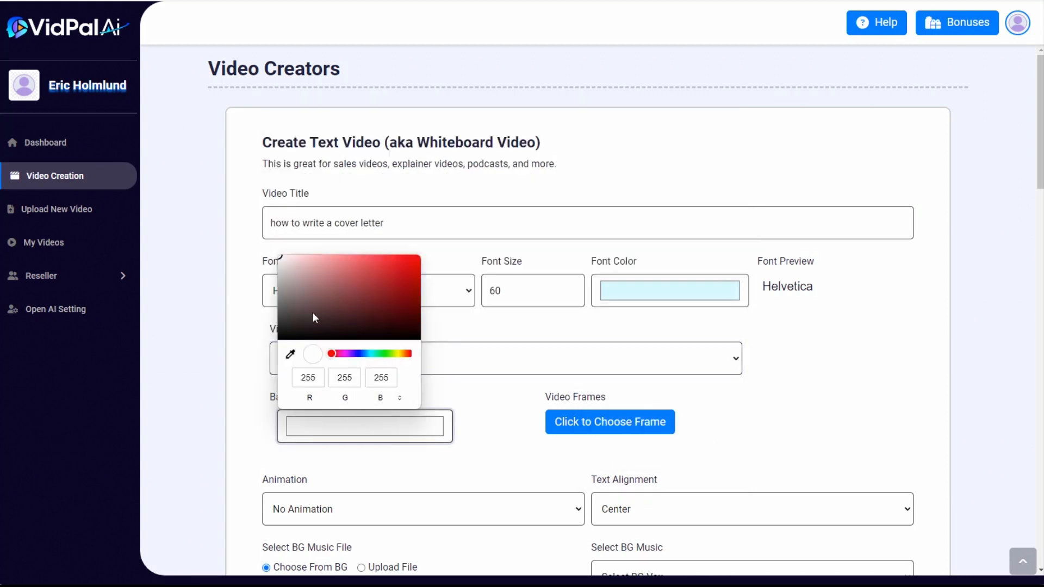
mouse_move(314, 318)
left_mouse_down()
mouse_move(280, 300)
mouse_move(280, 329)
mouse_move(280, 319)
left_mouse_up()
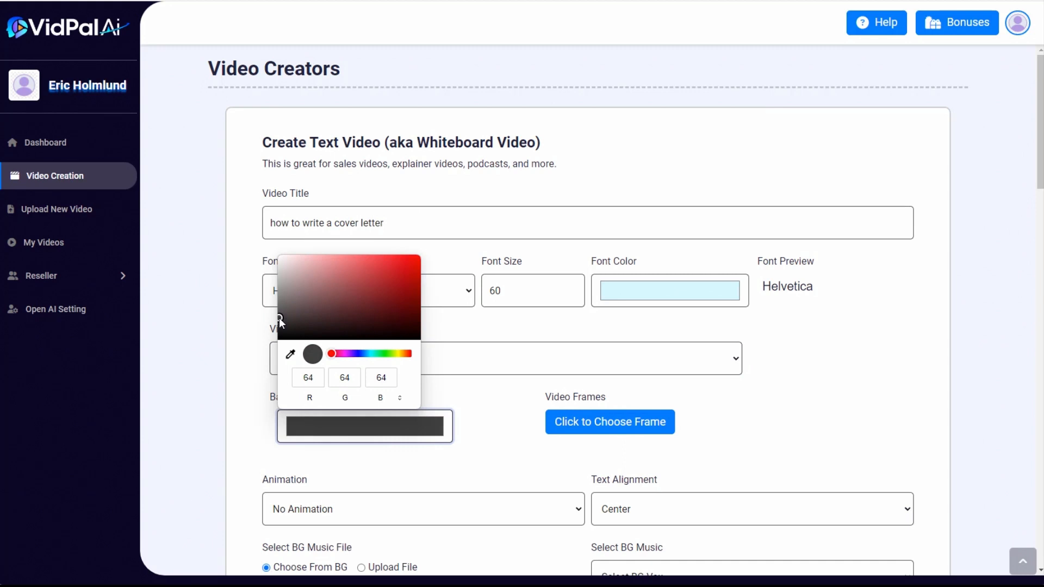
left_click(444, 326)
Set the text animation to Fade In and the text alignment to Left
scroll(477, 478, "down", 2)
left_click(435, 389)
left_click(437, 413)
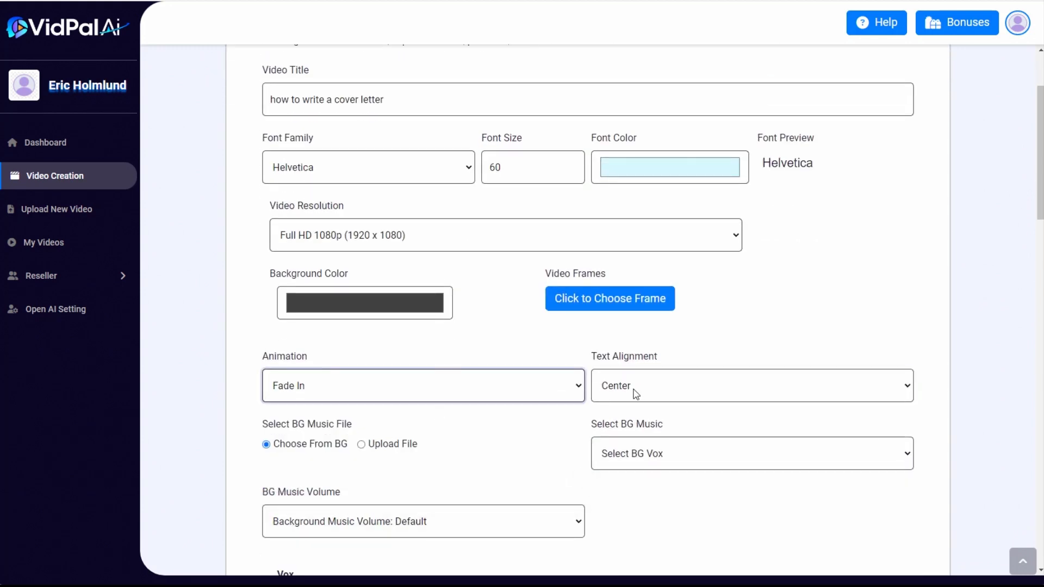
left_click(632, 393)
left_click(631, 434)
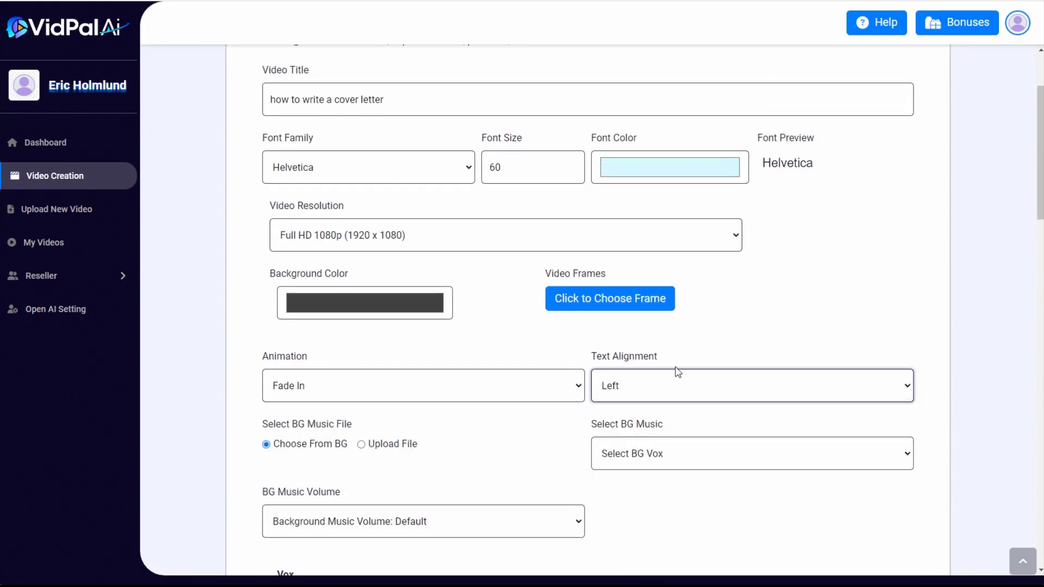
Choose Retro as the background music and set the background music volume to 0.05
scroll(786, 285, "down", 3)
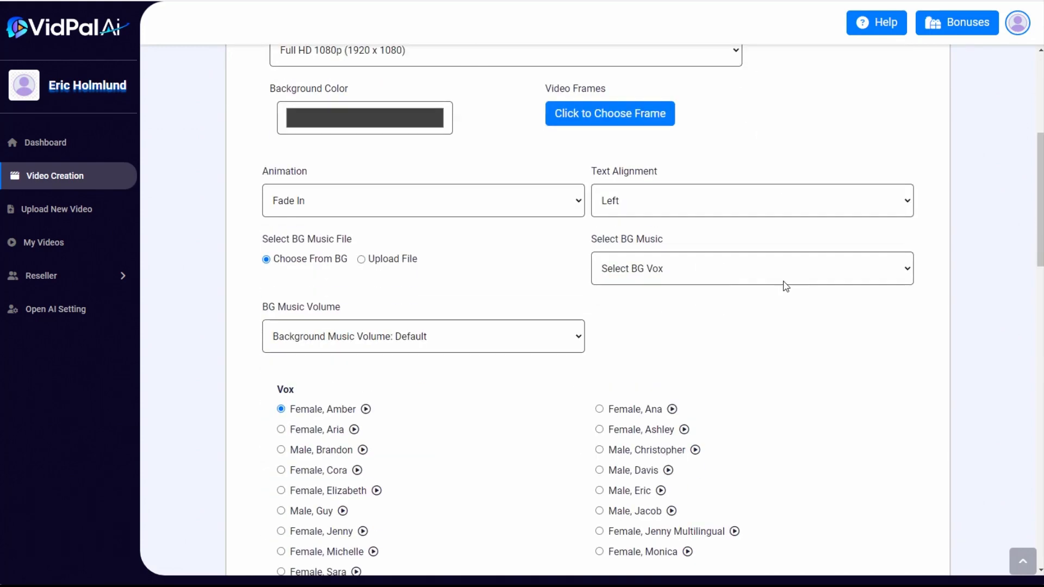
left_click(681, 272)
scroll(680, 436, "down", 15)
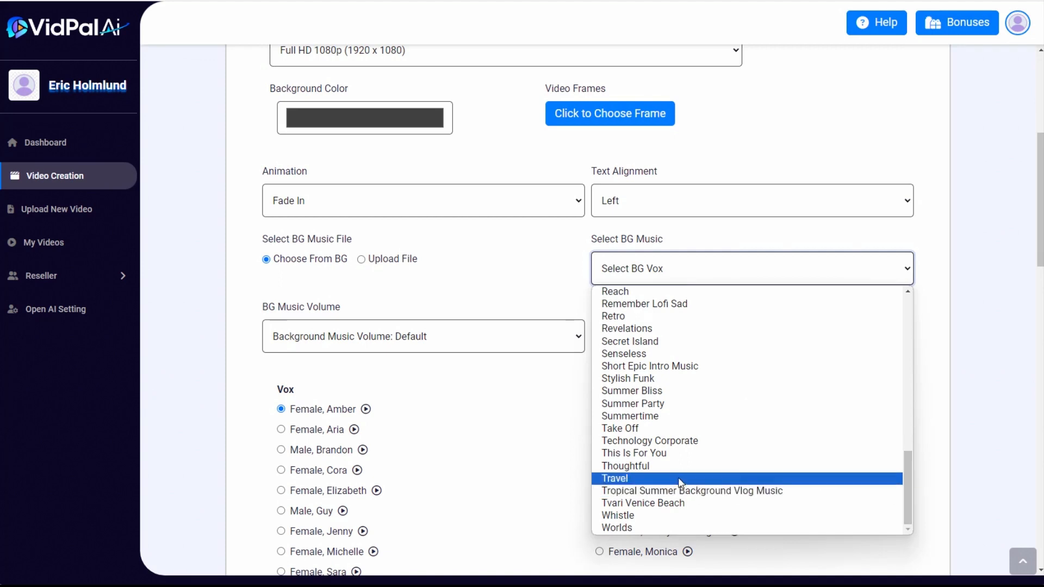
left_click(631, 316)
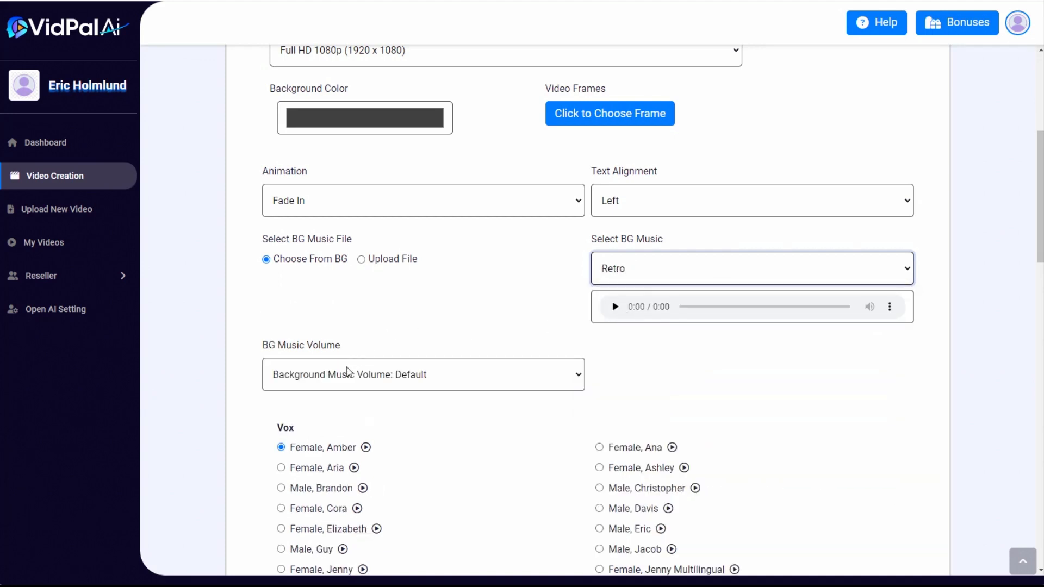
left_click(347, 372)
left_click(347, 398)
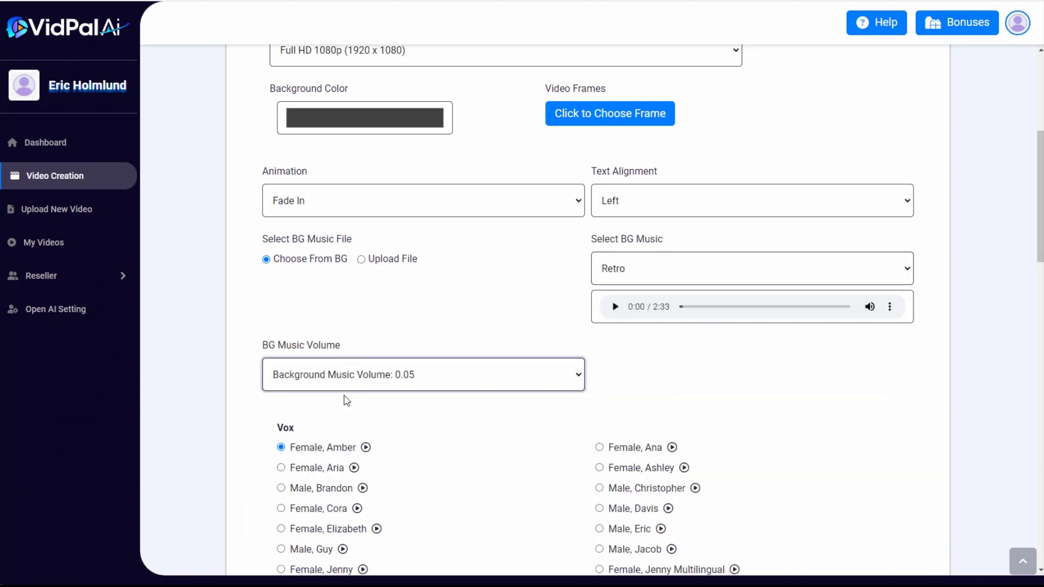
Choose the "Female, Monica" voice for the narration
scroll(751, 391, "down", 1)
scroll(751, 391, "down", 2)
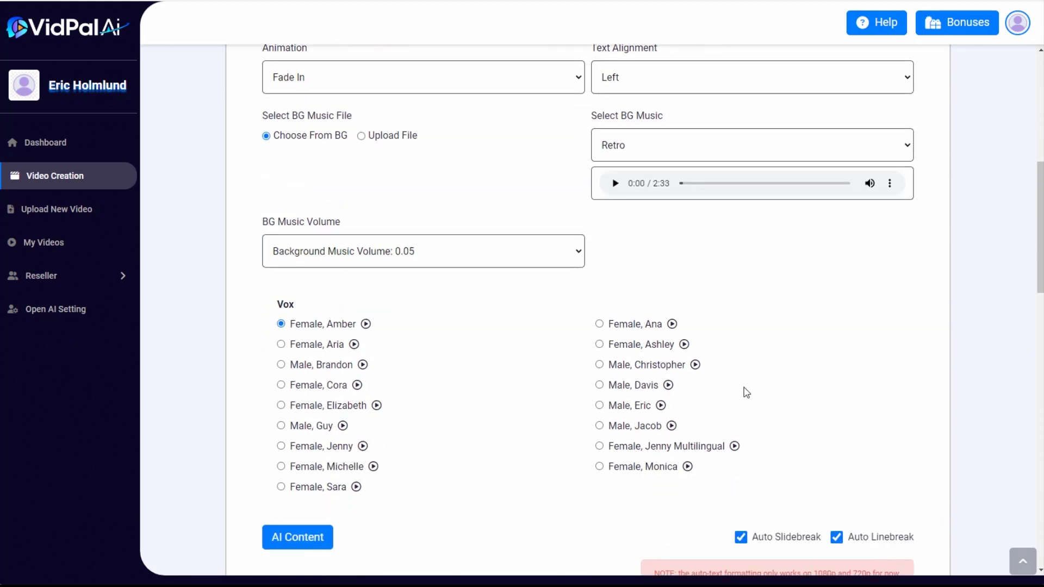
scroll(737, 390, "down", 1)
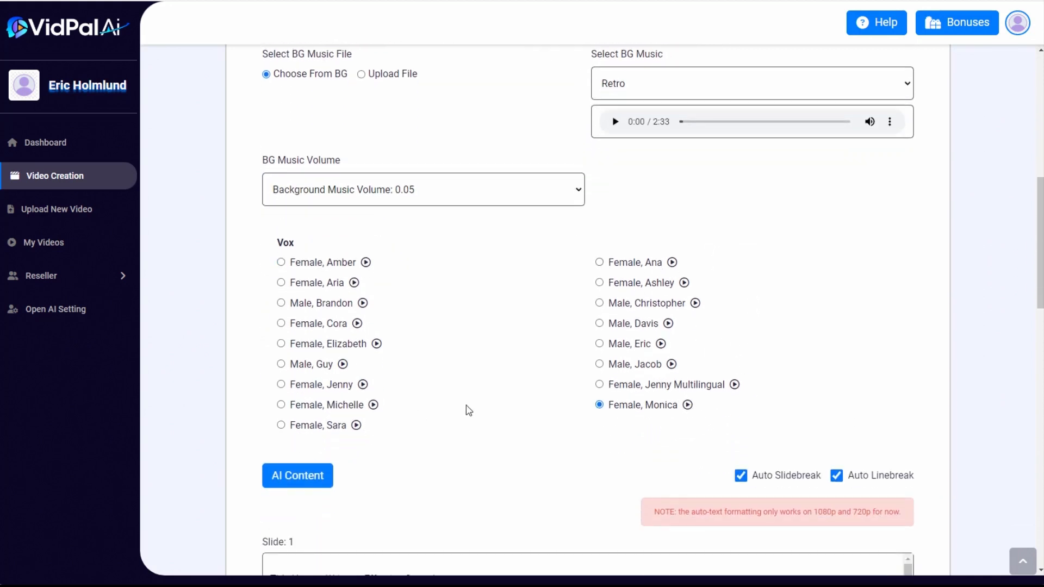
scroll(486, 421, "down", 3)
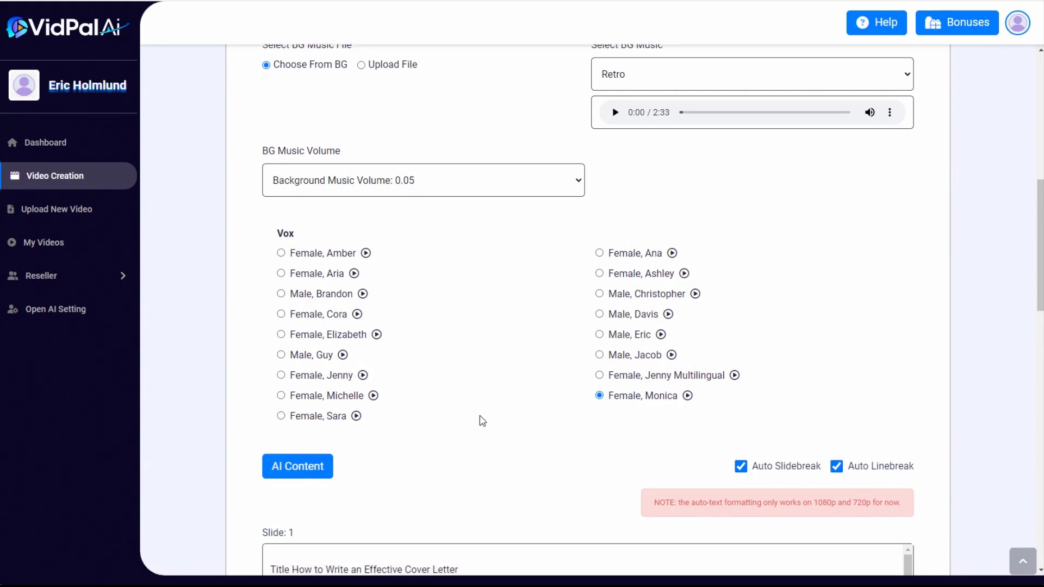
Delete the "Title How to Write an Effective Cover Letter" line from slide 1 and the "Introduction" heading from slide 2
scroll(478, 413, "down", 1)
scroll(349, 430, "up", 1)
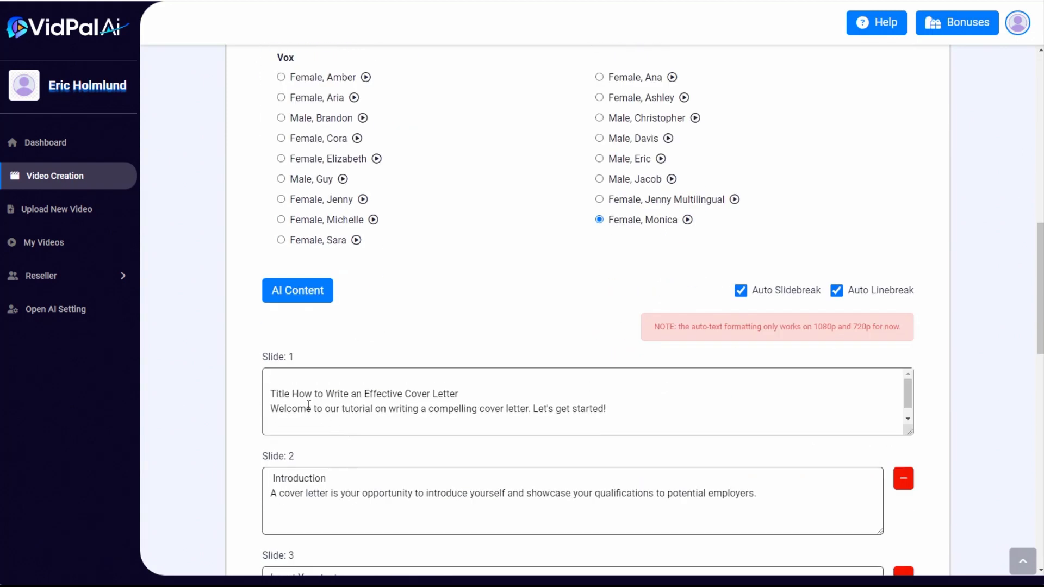
left_click_drag(294, 394, 256, 391)
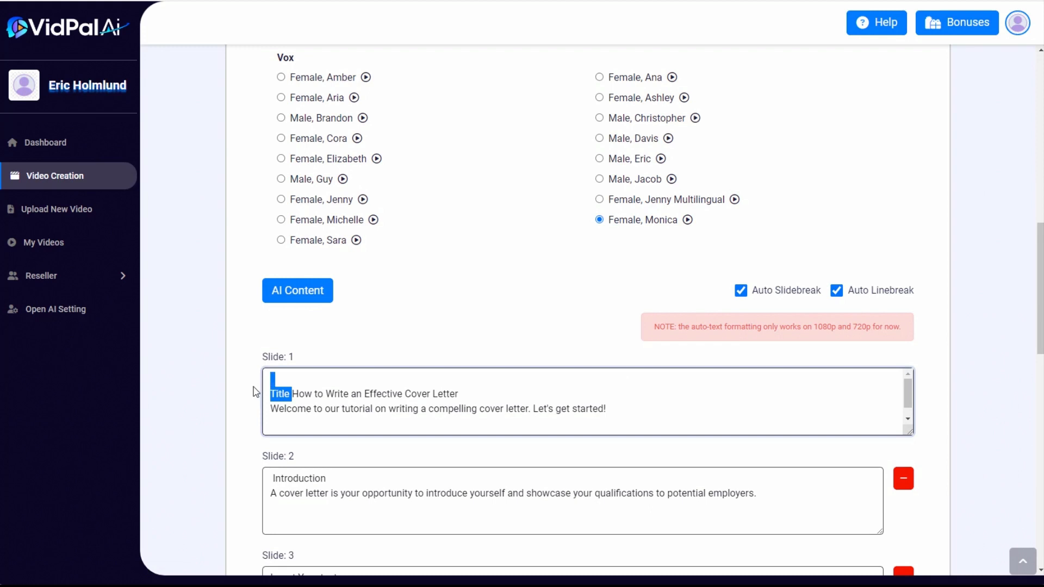
key("BackSpace")
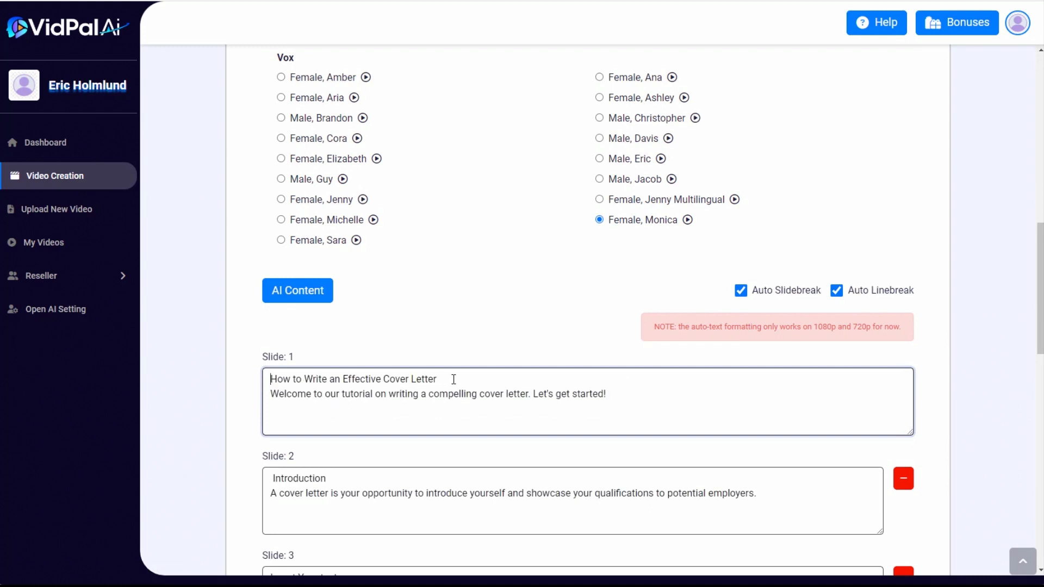
left_click_drag(443, 379, 210, 385)
key("BackSpace")
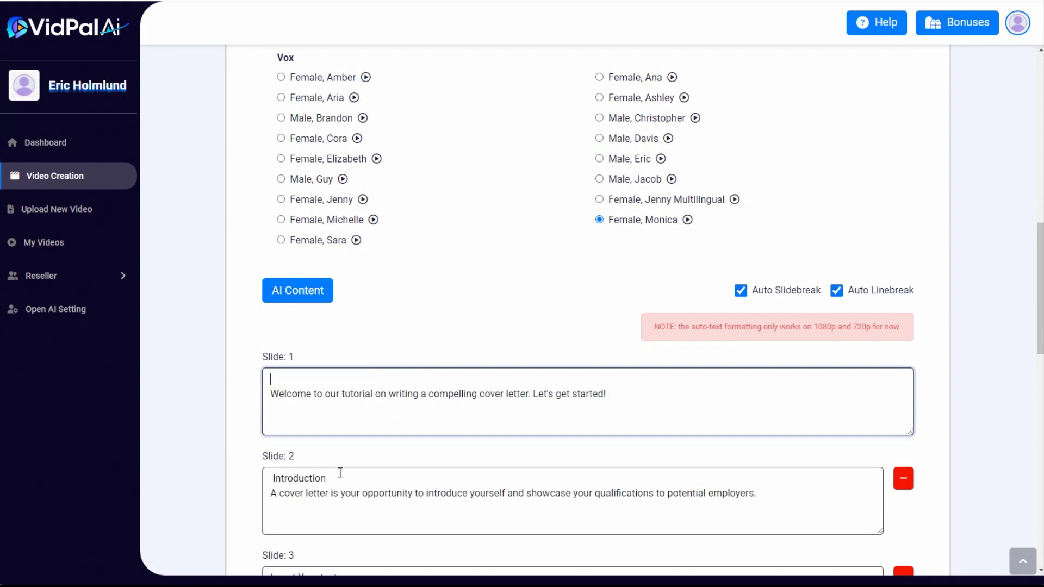
left_click_drag(340, 473, 223, 483)
key("BackSpace")
Remove placeholder slides 3 and 5 and add a colon after the "Contact Information" heading on slide 4
scroll(319, 491, "down", 5)
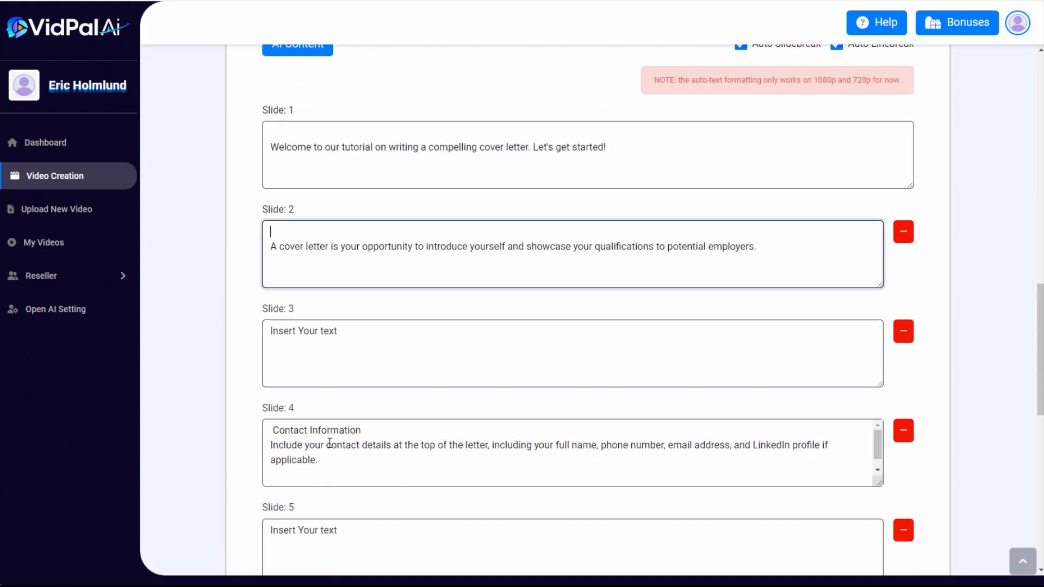
left_click(903, 331)
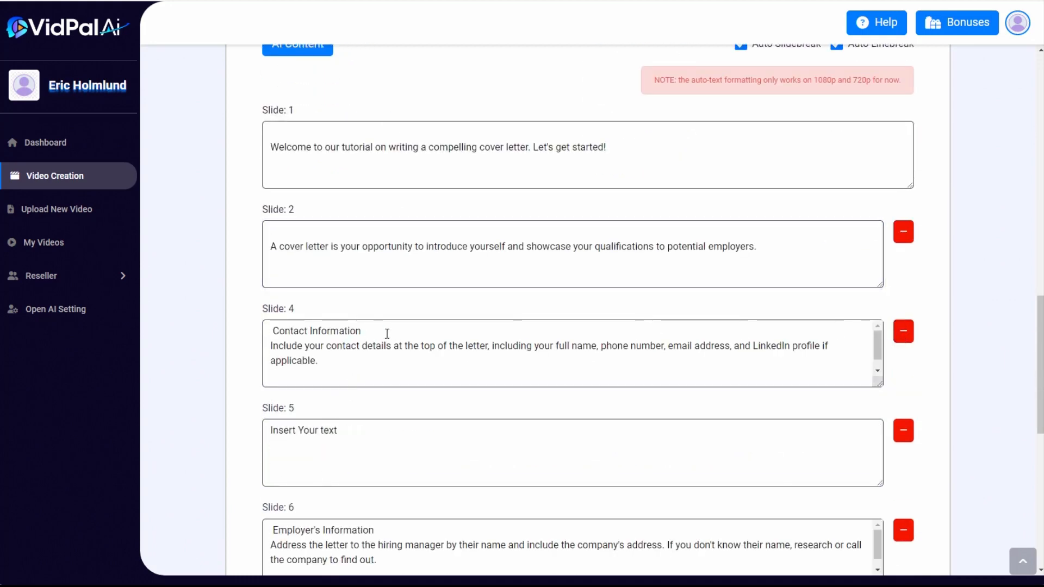
left_click(365, 331)
type(":")
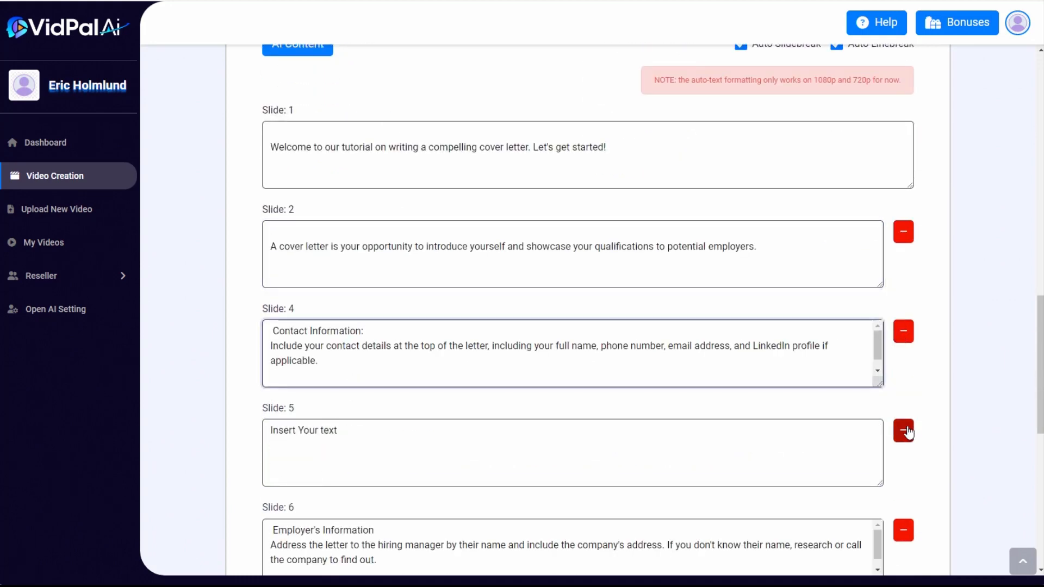
left_click(903, 431)
left_click(389, 431)
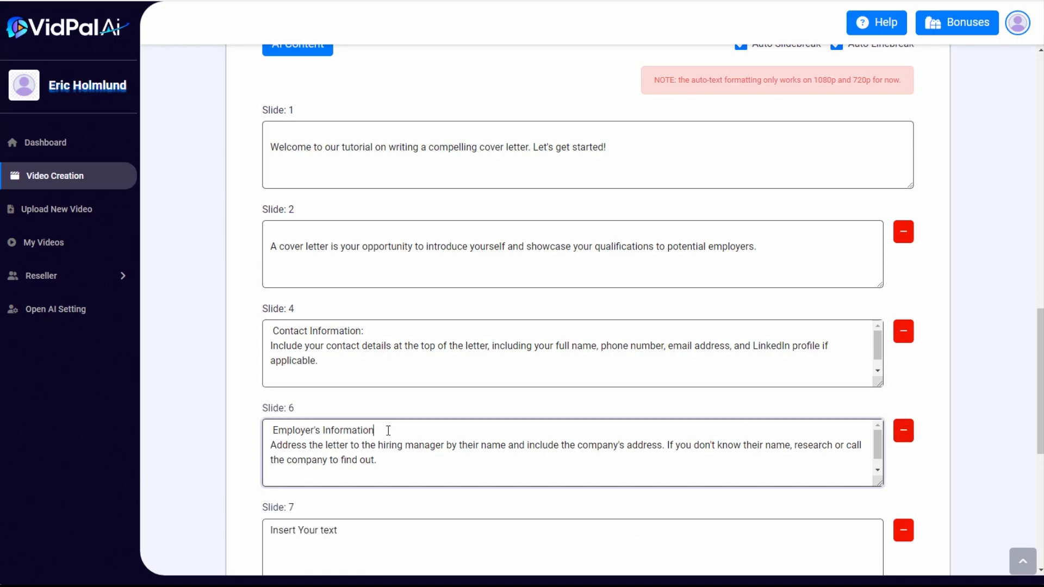
scroll(386, 431, "down", 4)
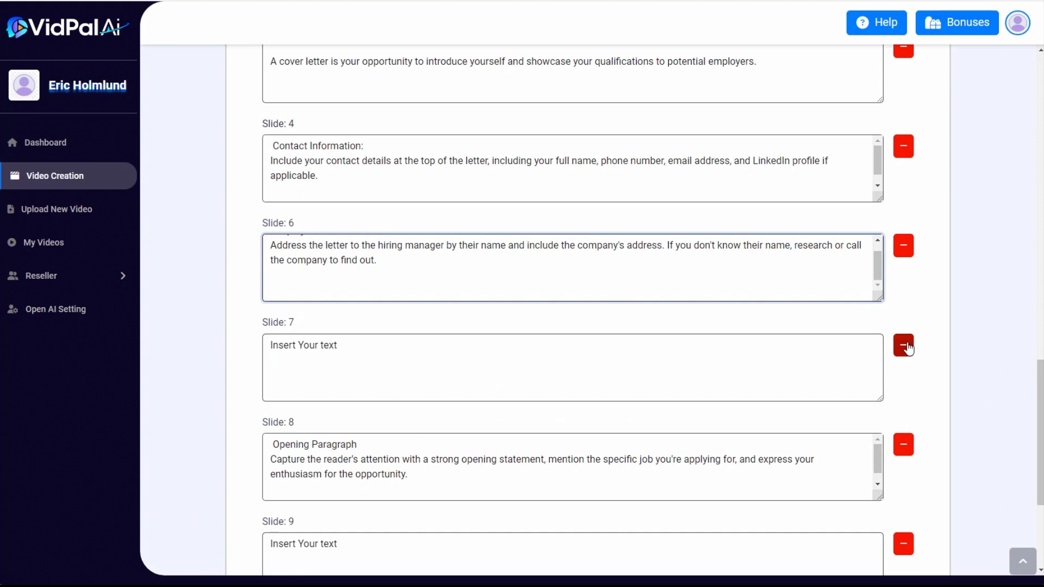
Remove placeholder slides 7 and 9 and add a colon after the "Opening Paragraph" and "Highlight Relevant Skills" headings
left_click(903, 346)
left_click(383, 348)
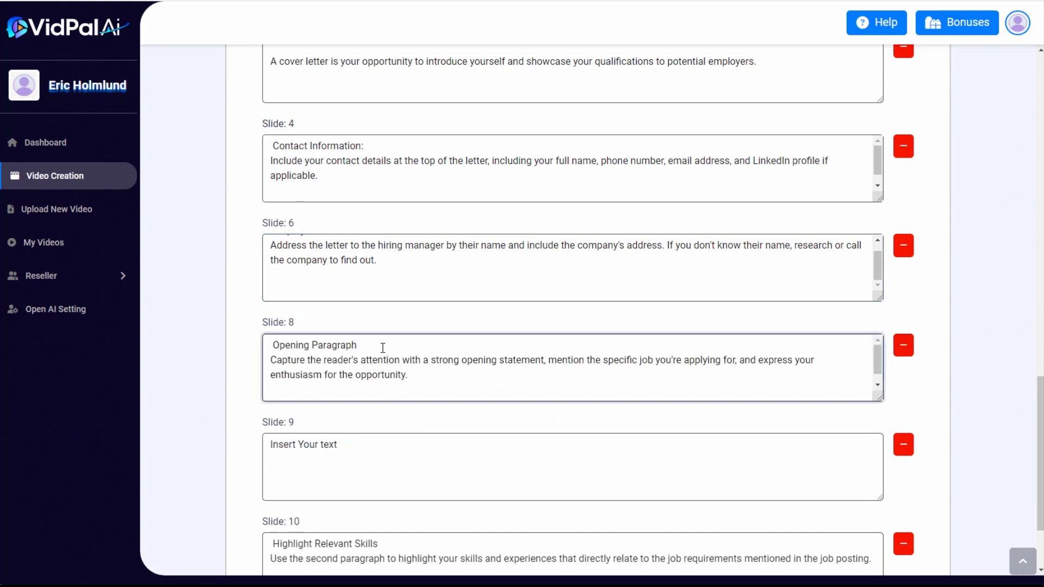
type(":")
left_click(904, 445)
left_click(443, 442)
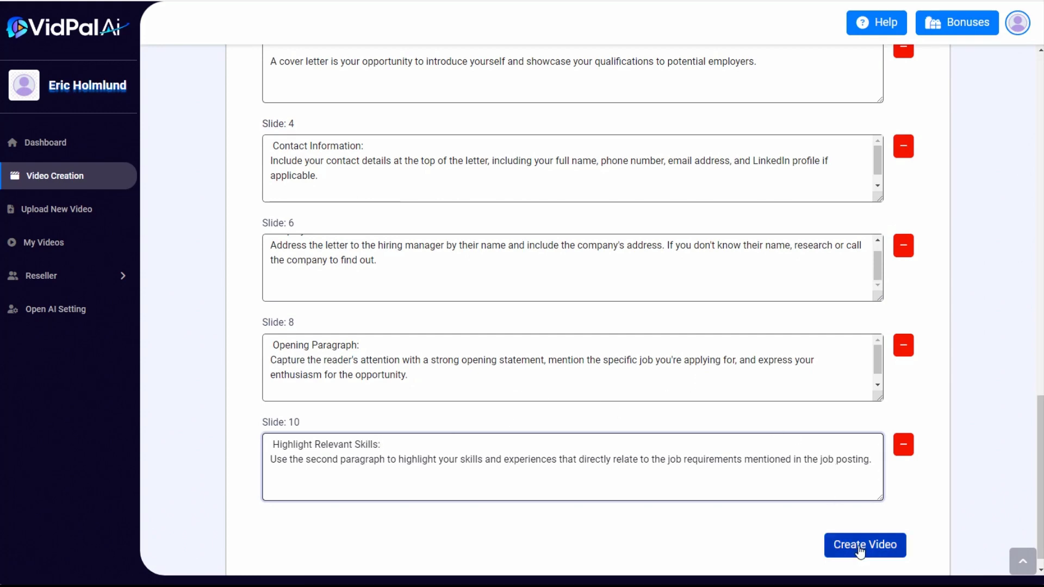
Create the video and preview the finished cover letter video from the file manager
left_click(859, 551)
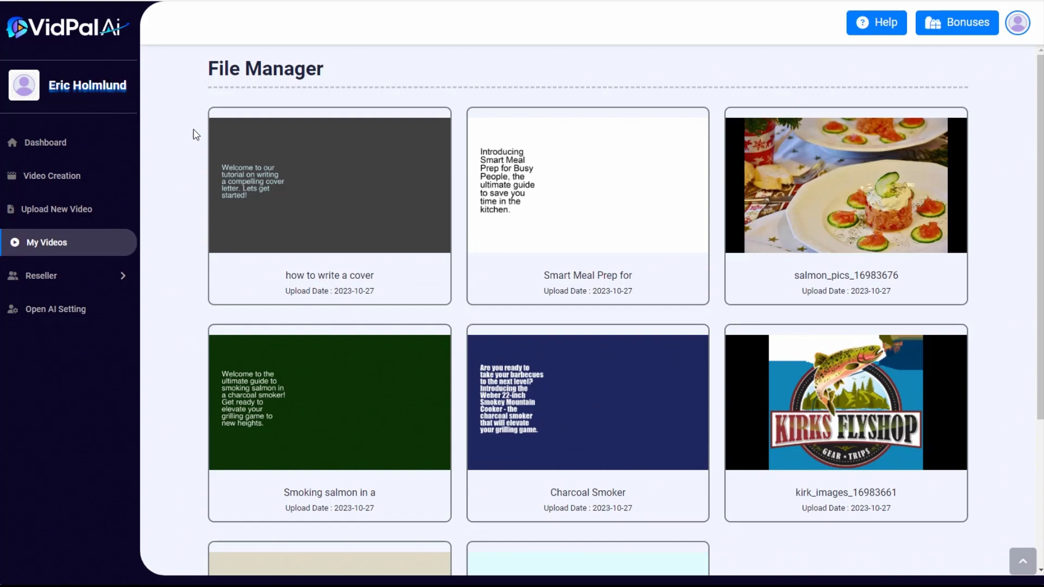
mouse_move(243, 139)
left_click(222, 124)
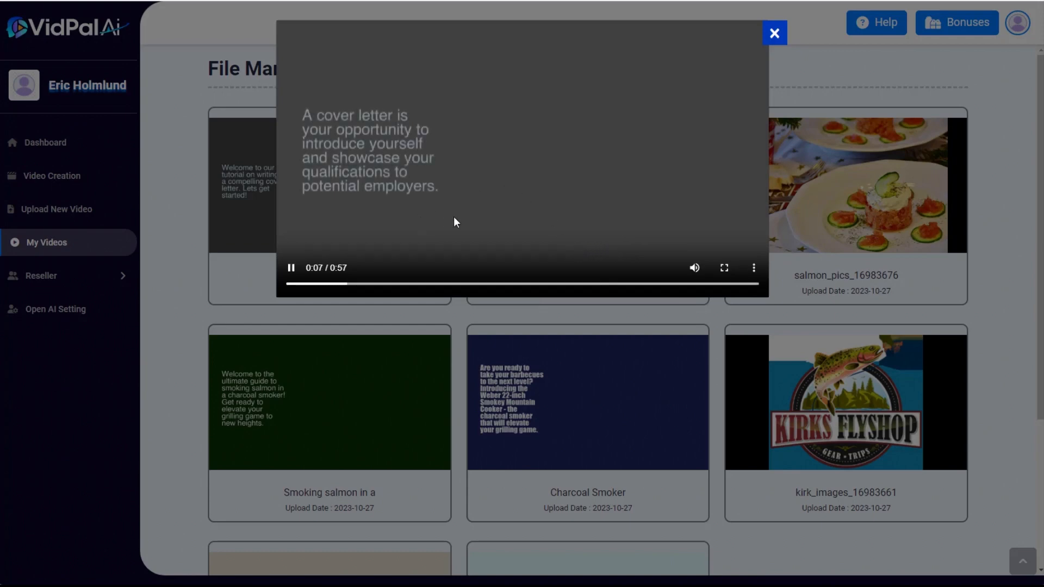
left_click(775, 35)
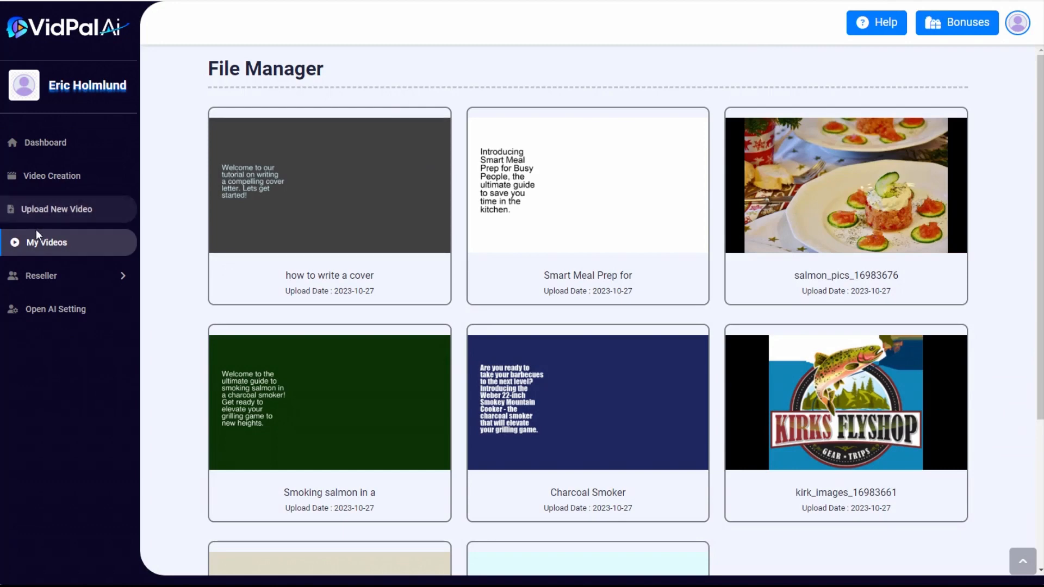
Open the cover letter video in the editor and search for "typing" videos to use as a fade-in fade-out overlay
mouse_move(247, 213)
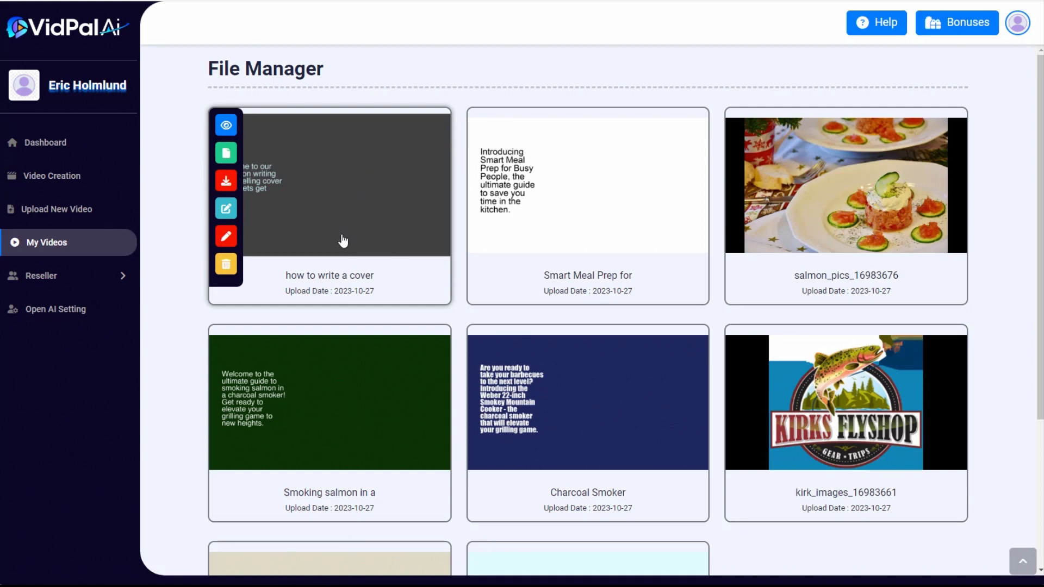
left_click(226, 211)
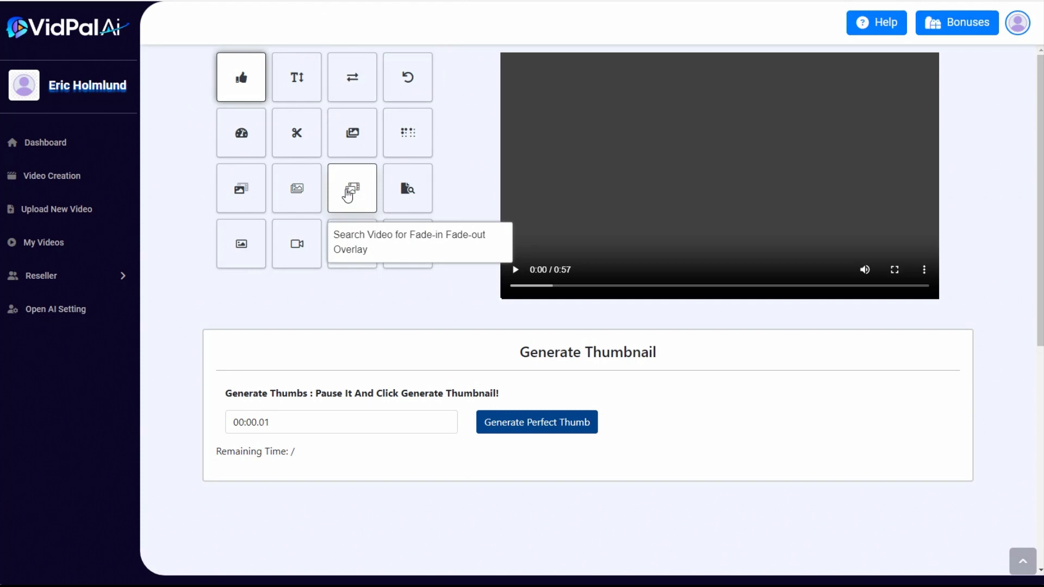
left_click(348, 194)
scroll(394, 329, "down", 2)
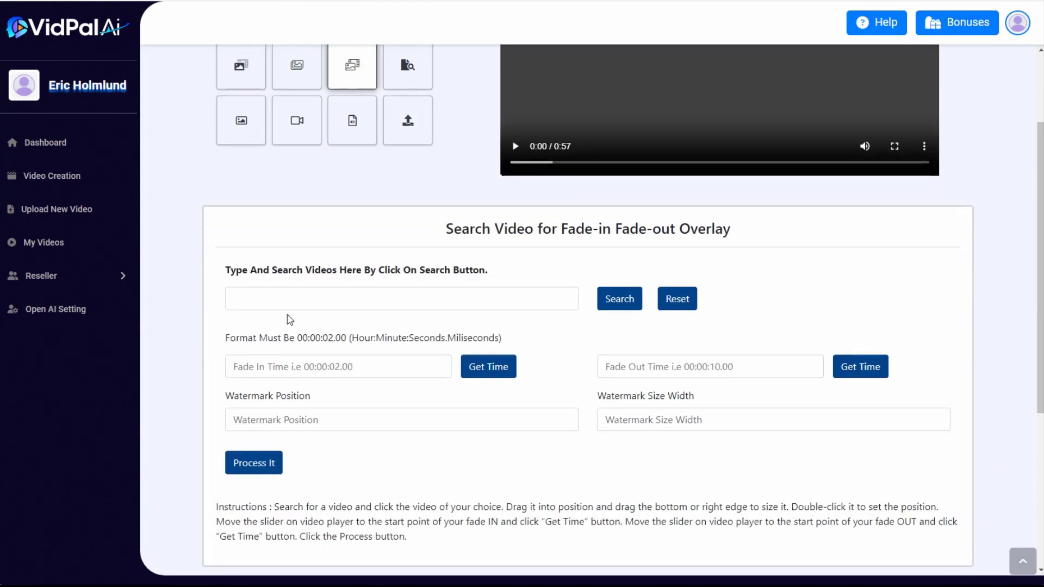
left_click(283, 299)
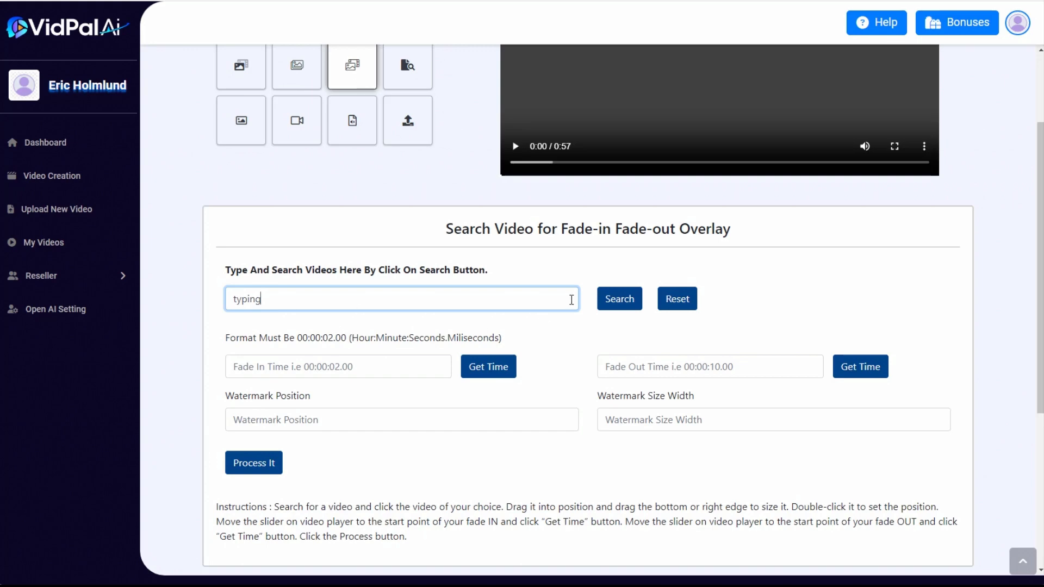
left_click(617, 302)
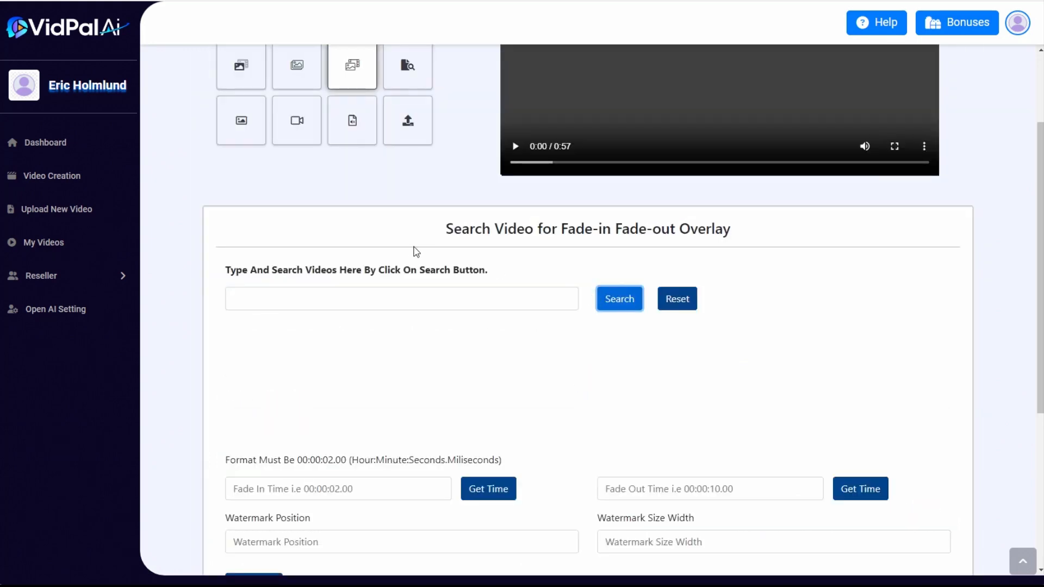
Overlay the clip of hands typing on a dark laptop on the right half of the frame, enlarged to a width of about 859
scroll(863, 450, "up", 1)
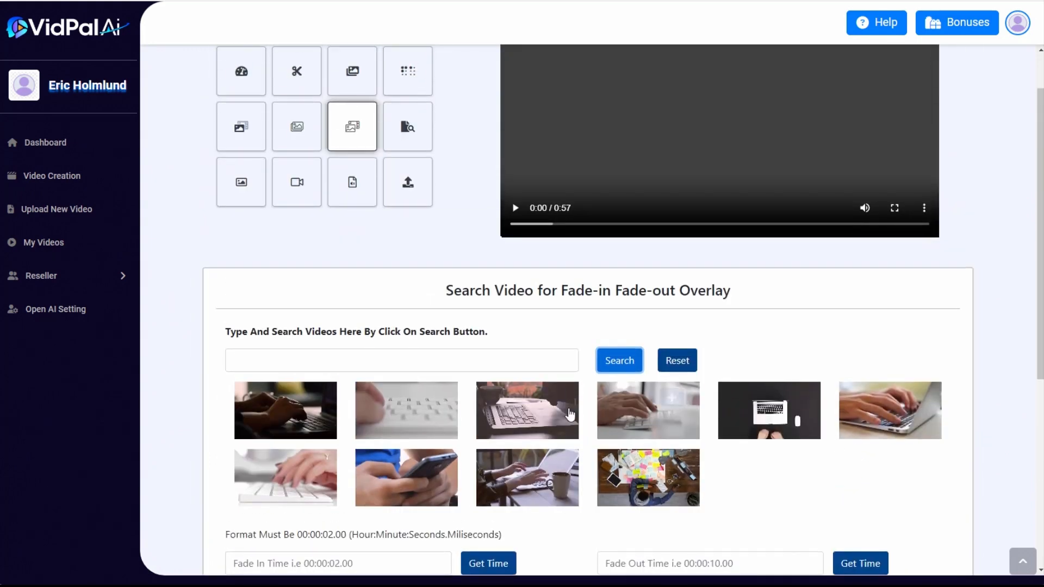
left_click(308, 400)
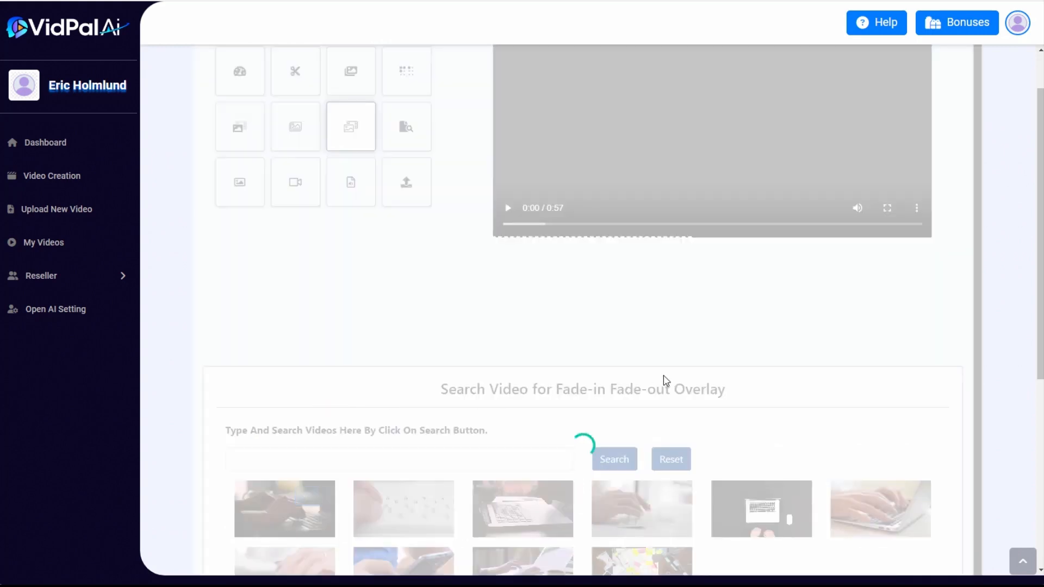
scroll(740, 456, "up", 1)
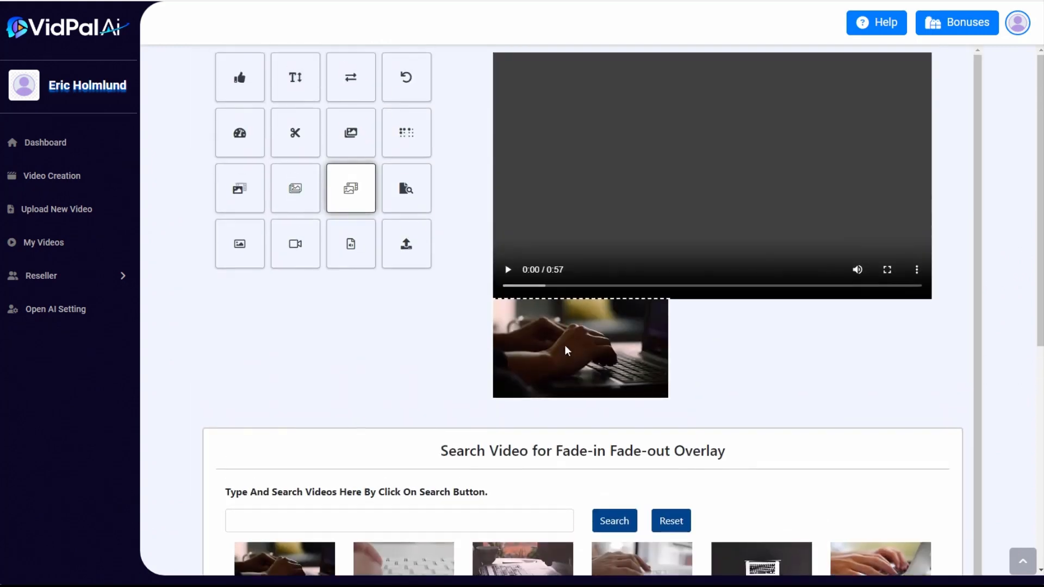
left_click_drag(565, 350, 794, 177)
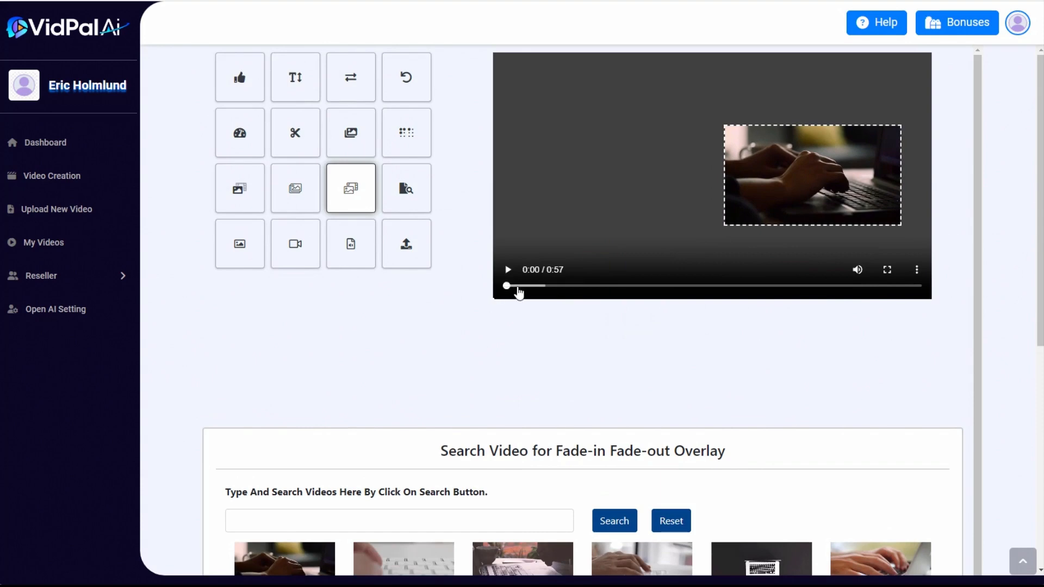
left_click_drag(518, 286, 530, 286)
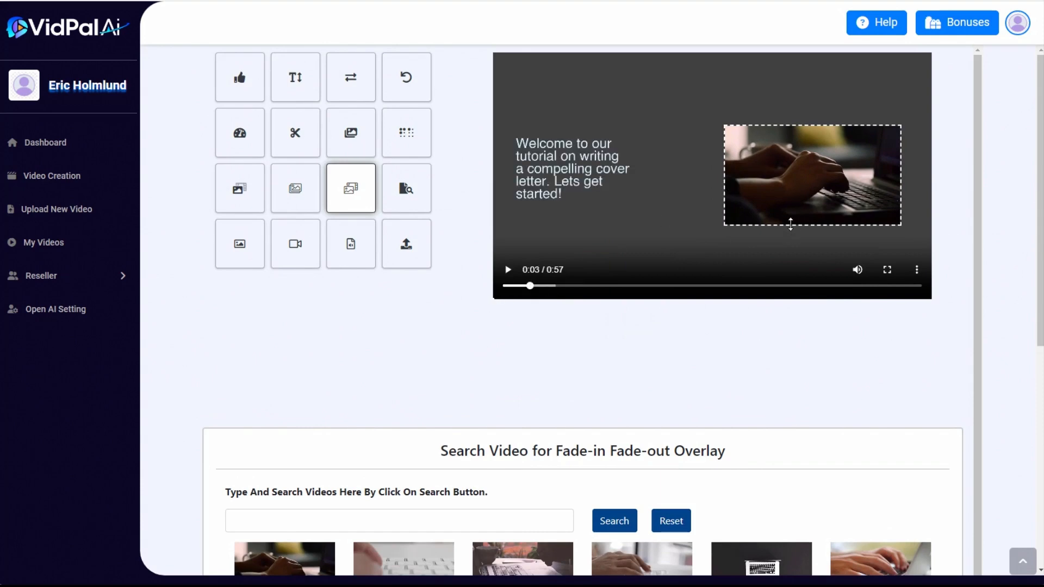
left_click_drag(791, 225, 790, 238)
Set the overlay's fade-in time to 0 from the video's current playback position
scroll(566, 347, "down", 1)
scroll(568, 352, "down", 5)
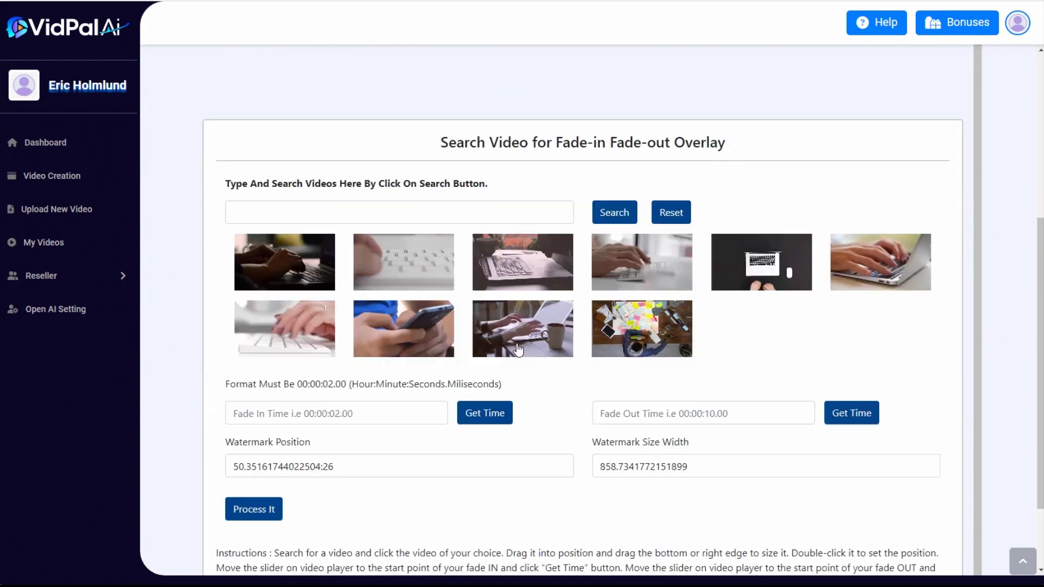
left_click(477, 403)
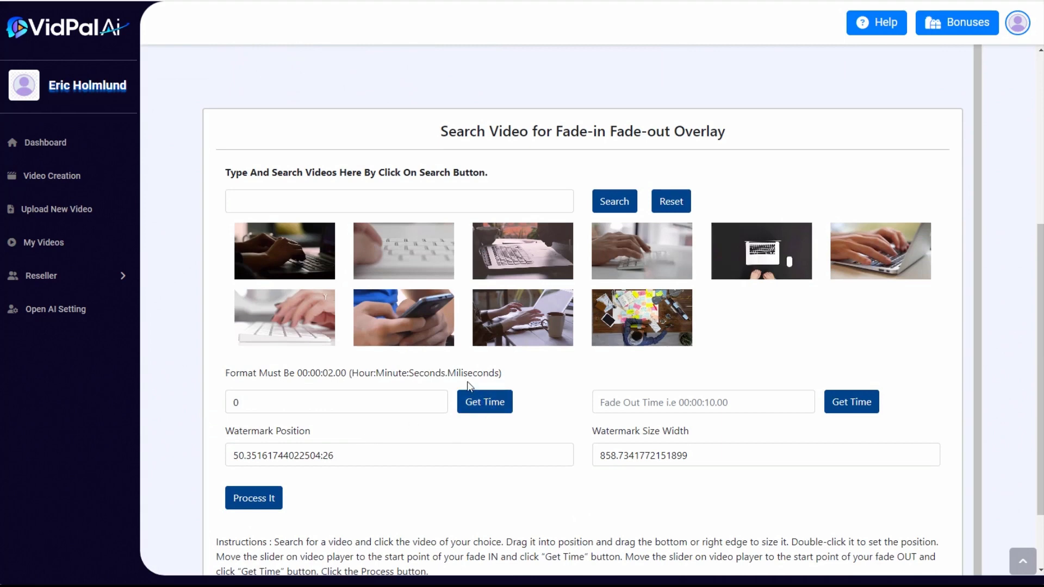
scroll(745, 321, "up", 5)
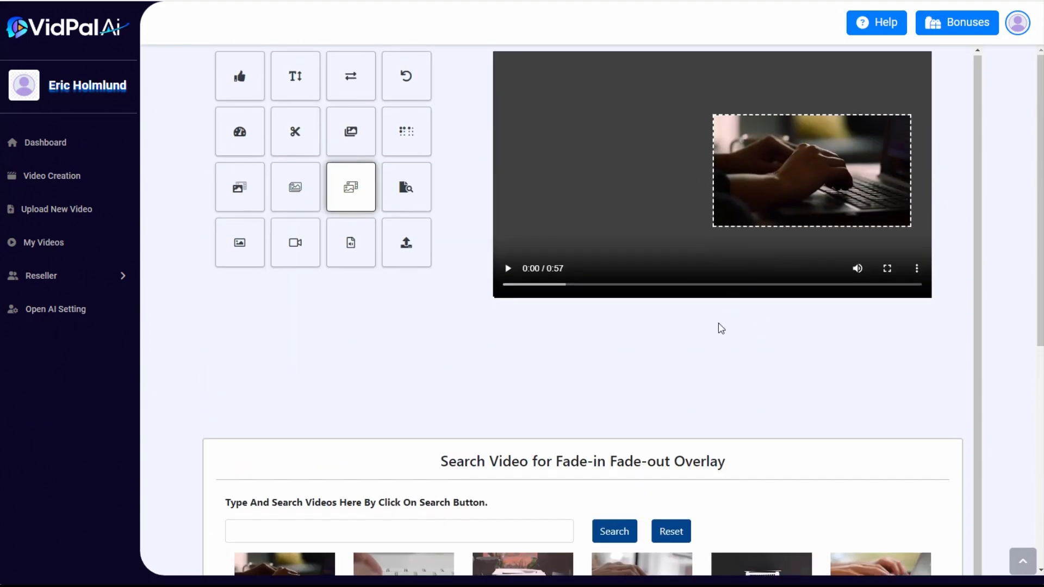
scroll(730, 319, "down", 1)
scroll(729, 320, "up", 1)
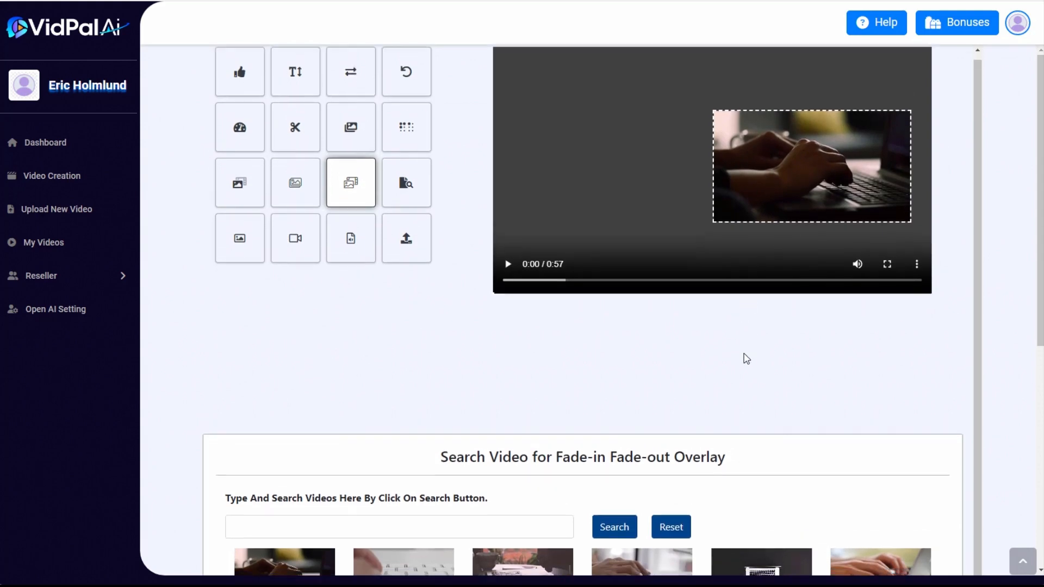
Set the overlay's fade-out time to 20 and process the video with the dark laptop clip
scroll(746, 355, "down", 6)
left_click(721, 313)
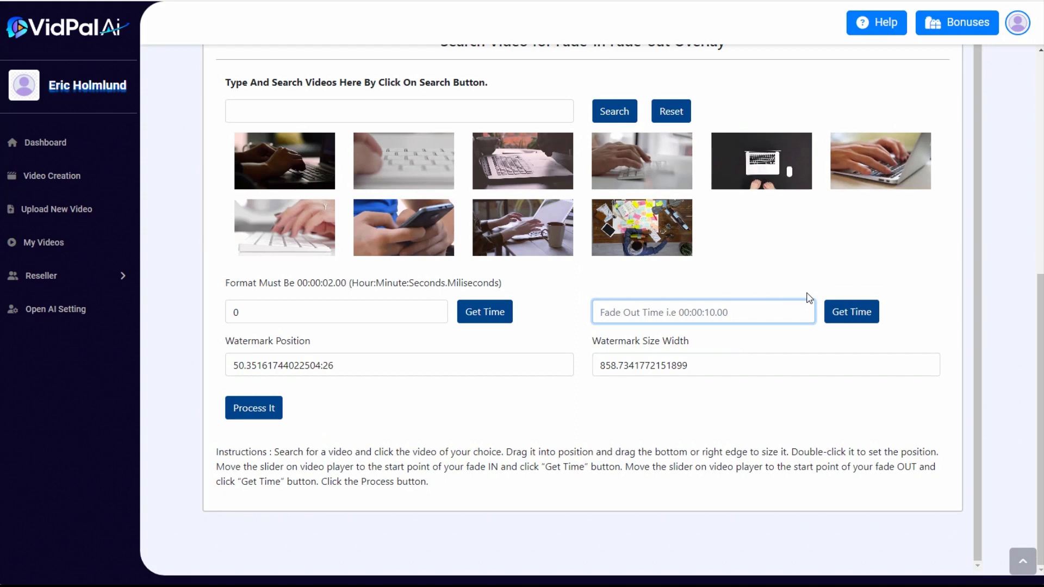
type("20")
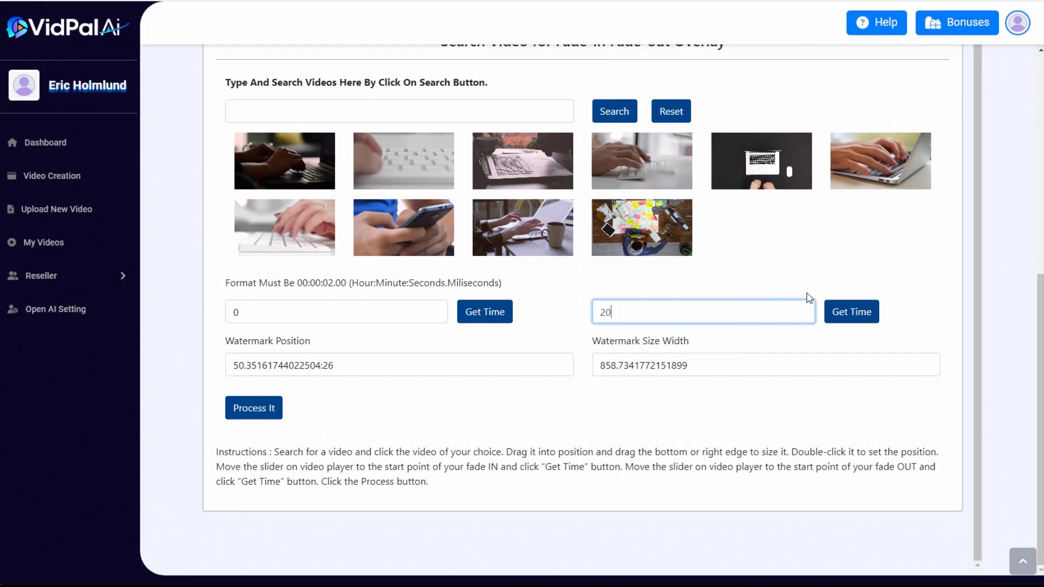
left_click(791, 267)
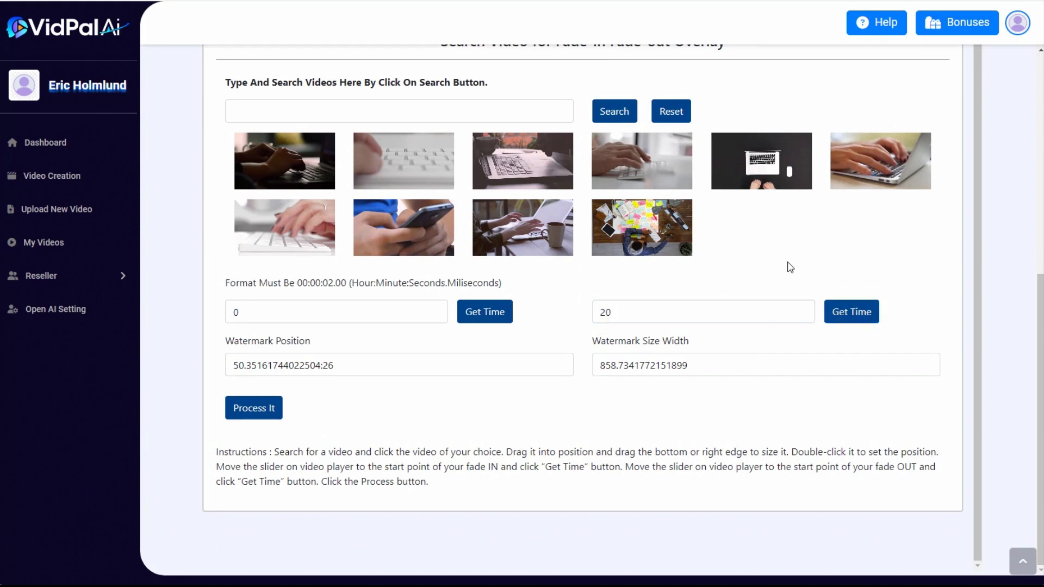
left_click(260, 413)
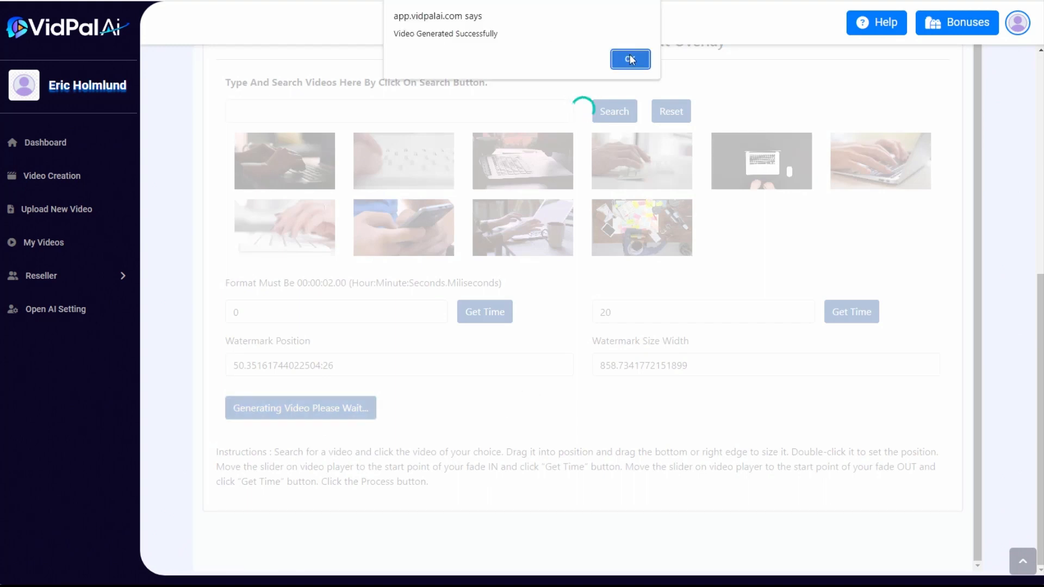
left_click(630, 59)
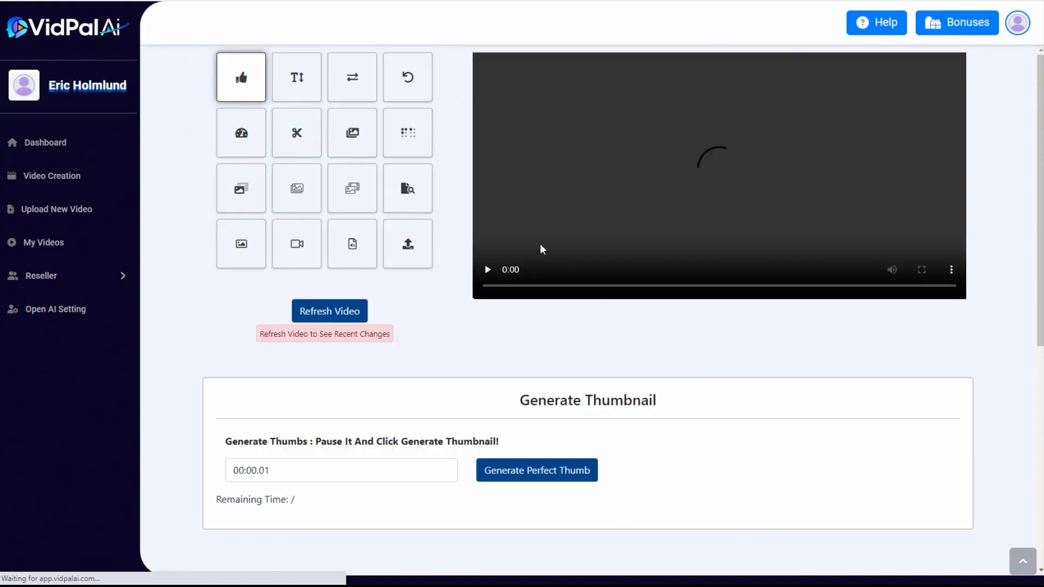
Preview the processed video and set its playback position to about 0:20, where the first overlay ends
left_click(516, 269)
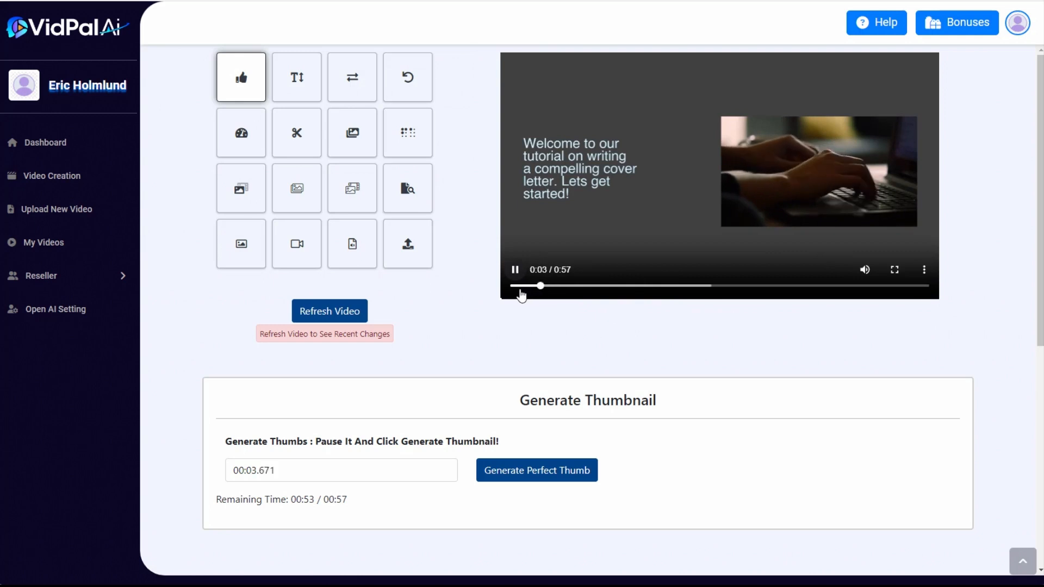
left_click(515, 270)
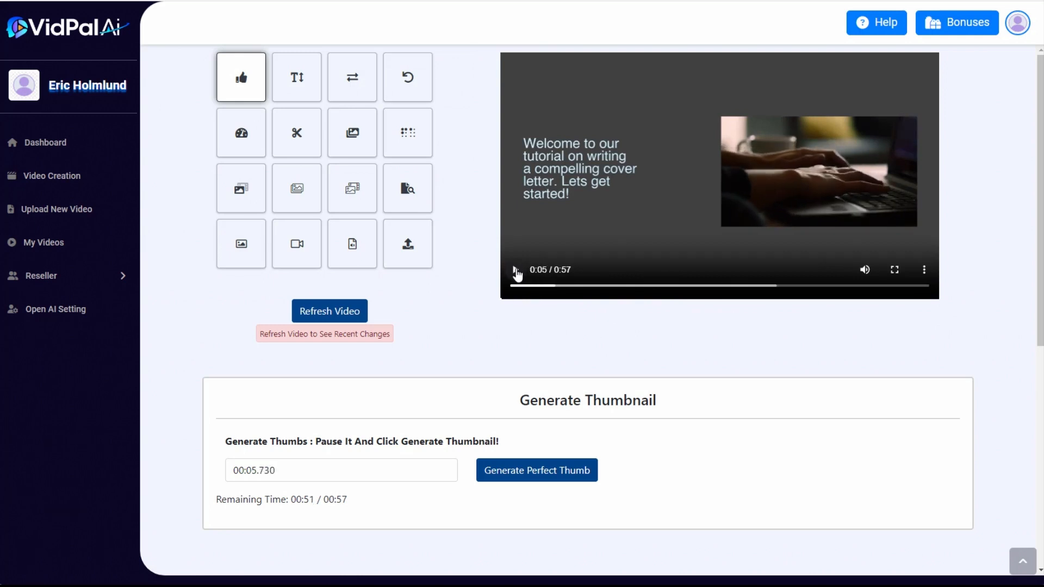
left_click(607, 286)
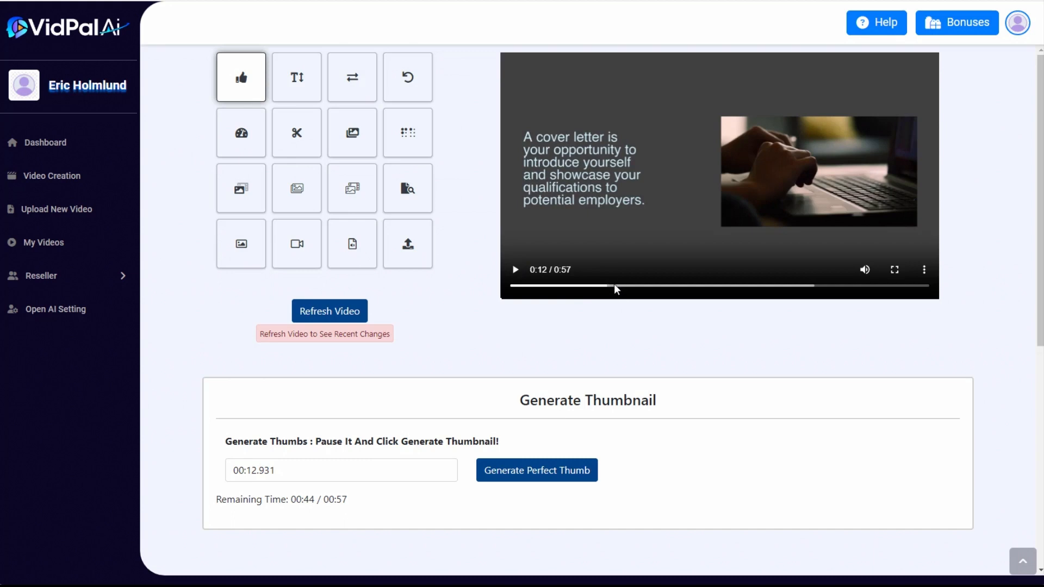
left_click(615, 286)
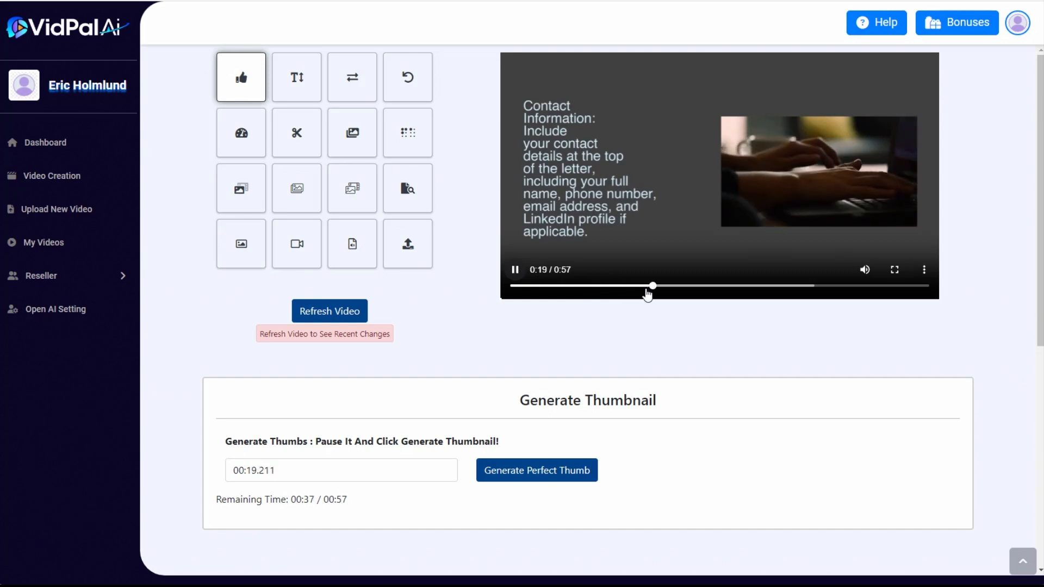
left_click(516, 272)
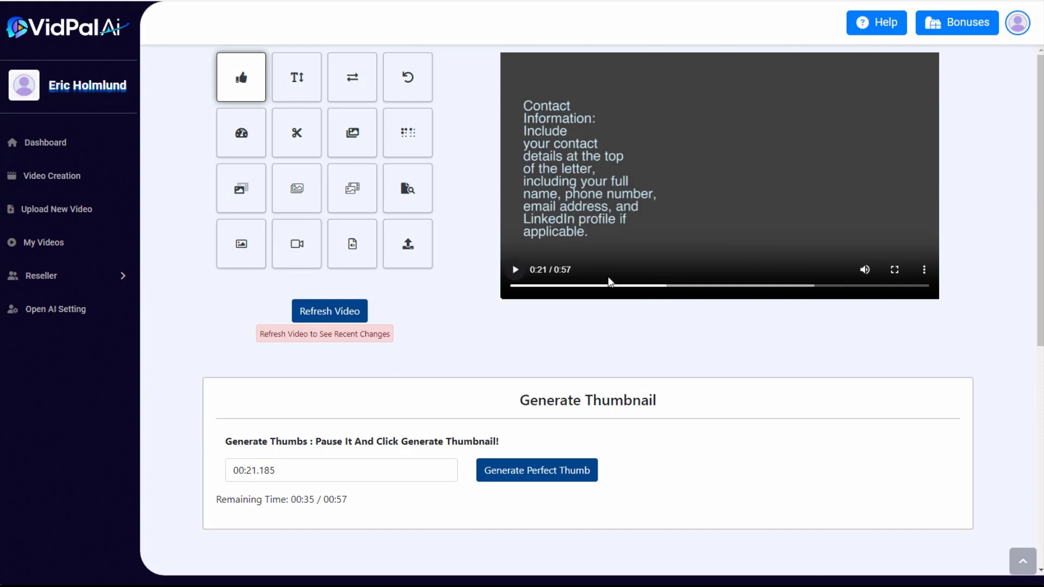
left_click_drag(666, 292, 662, 289)
Search for "typing" videos to use as a second fade-in fade-out overlay
scroll(540, 326, "down", 5)
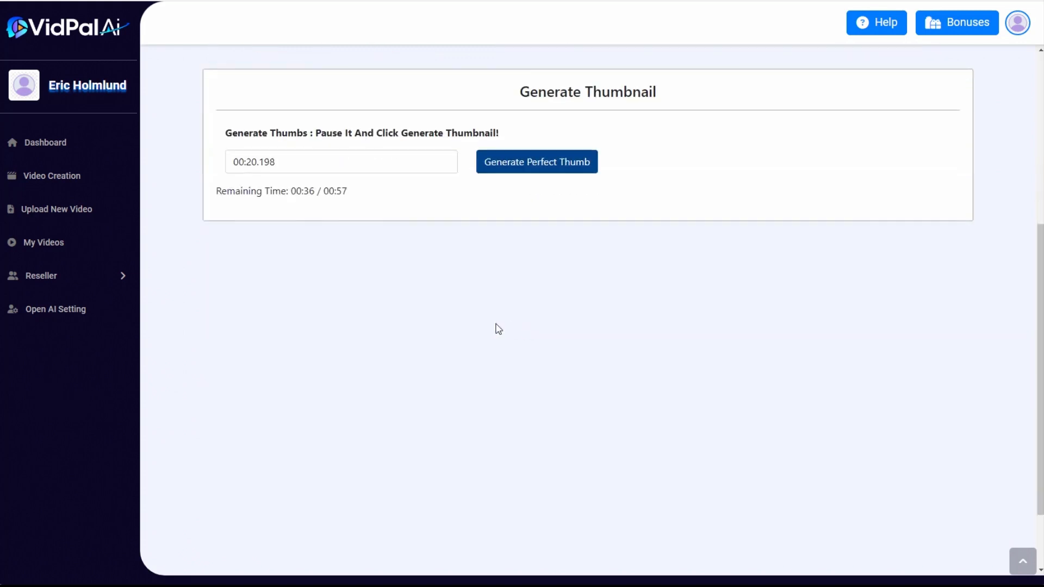
scroll(493, 328, "up", 5)
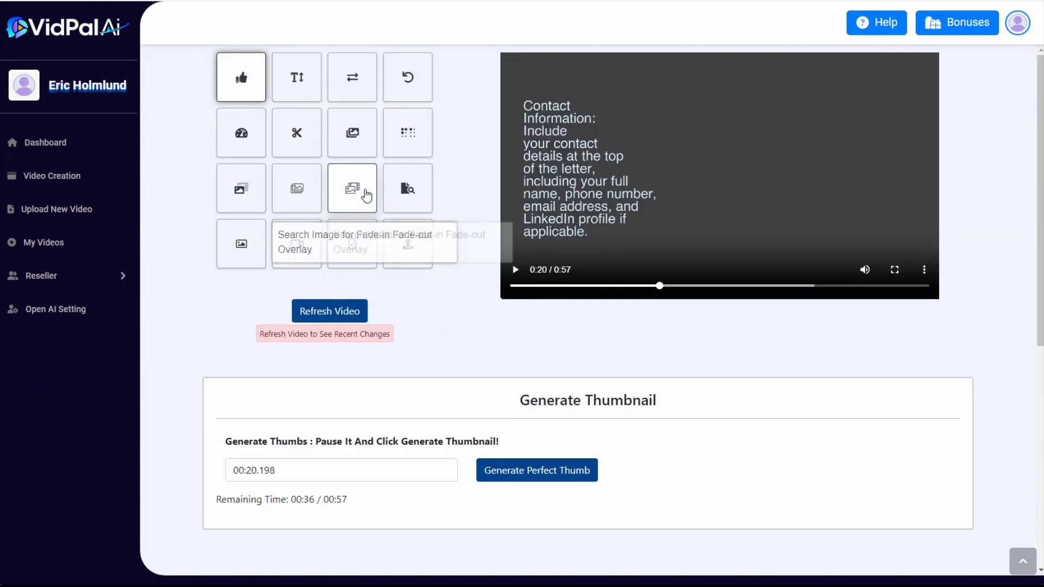
left_click(353, 194)
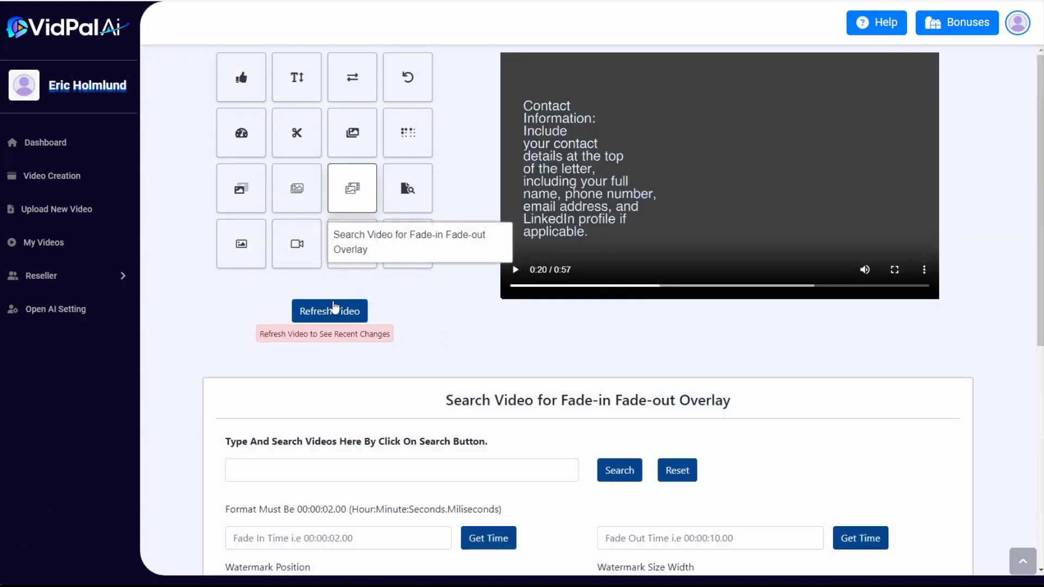
left_click(319, 469)
type("typing")
left_click(617, 468)
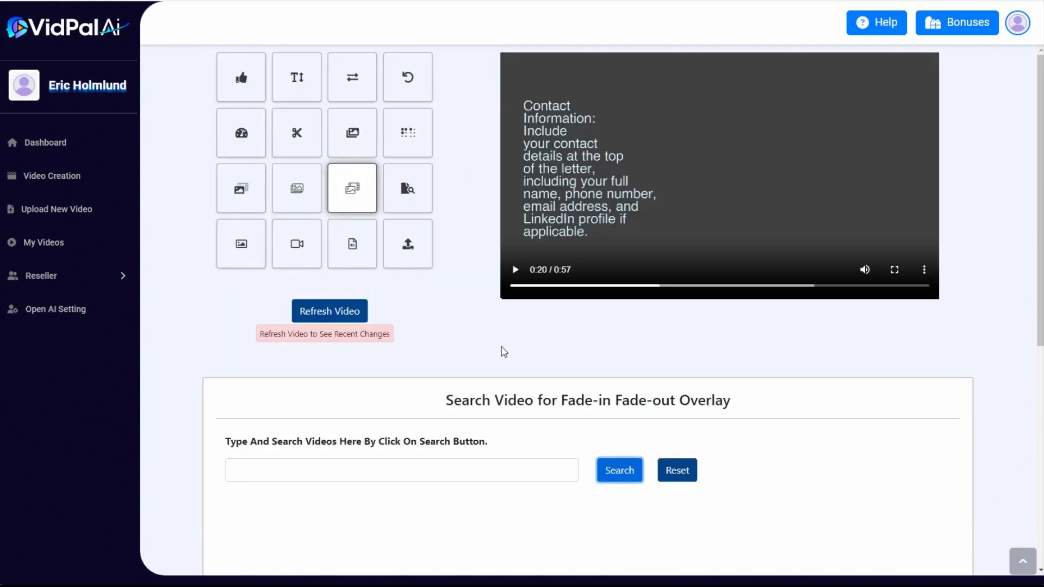
Overlay the clip of hands typing on a white keyboard on the right half of the frame, enlarged to a width of about 934
scroll(465, 362, "down", 5)
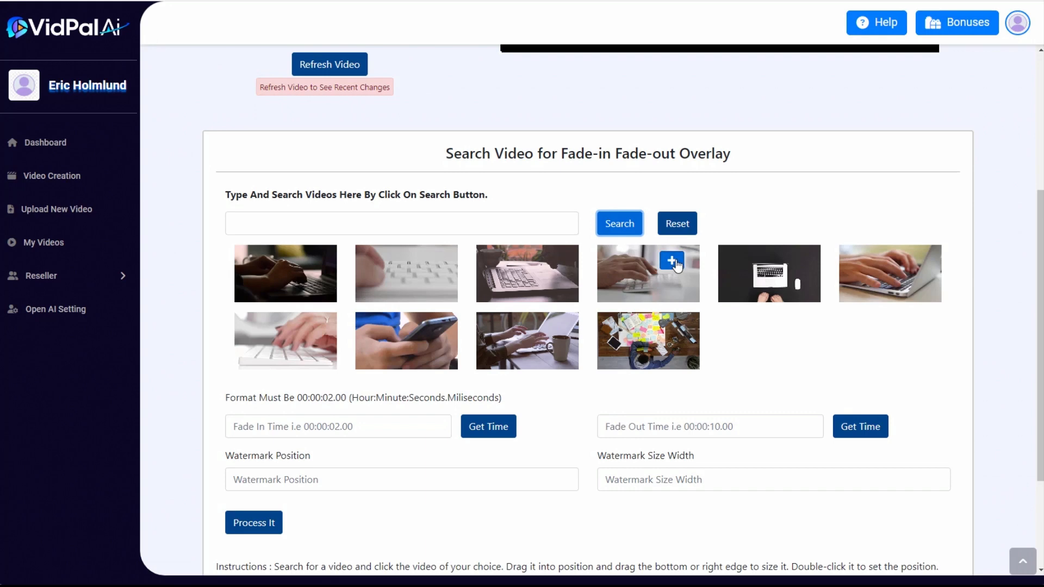
left_click(666, 261)
scroll(709, 400, "up", 5)
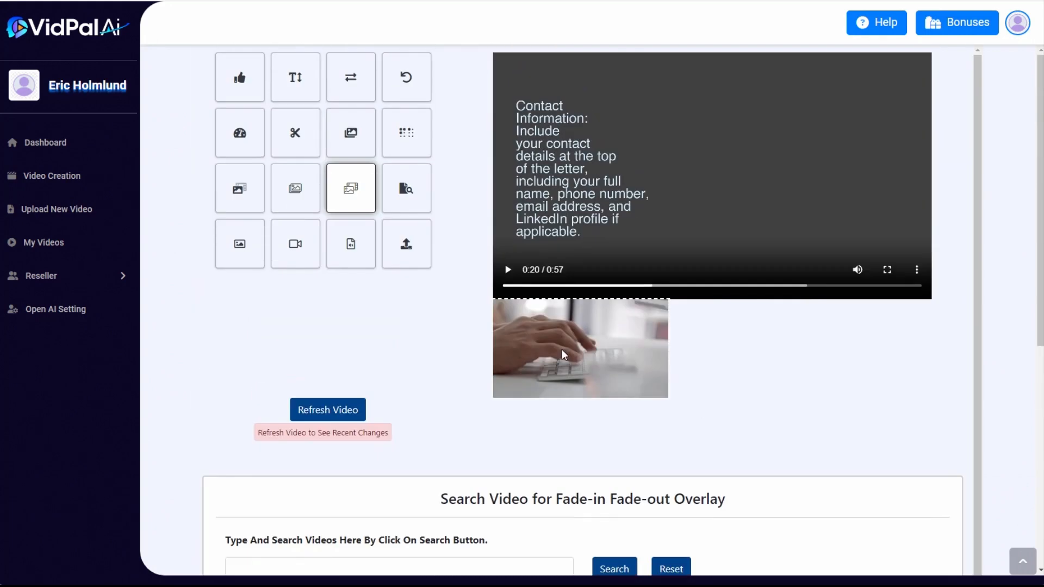
left_click_drag(614, 321, 800, 202)
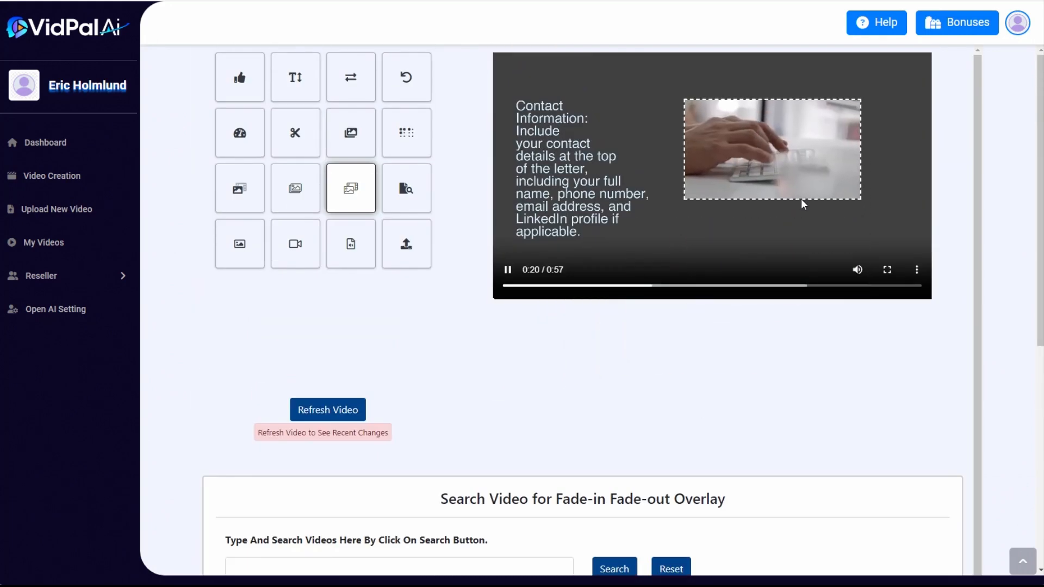
Take the fade-in time of about 20.91 from the current playback position and the fade-out time of 57.085333 from the video's end, and process the video
scroll(546, 361, "down", 9)
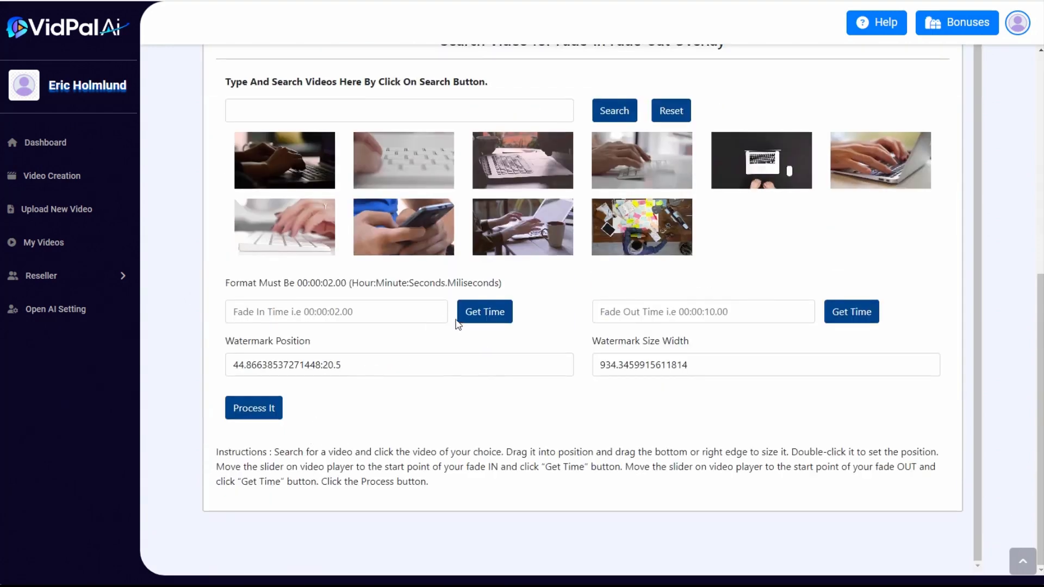
left_click(484, 316)
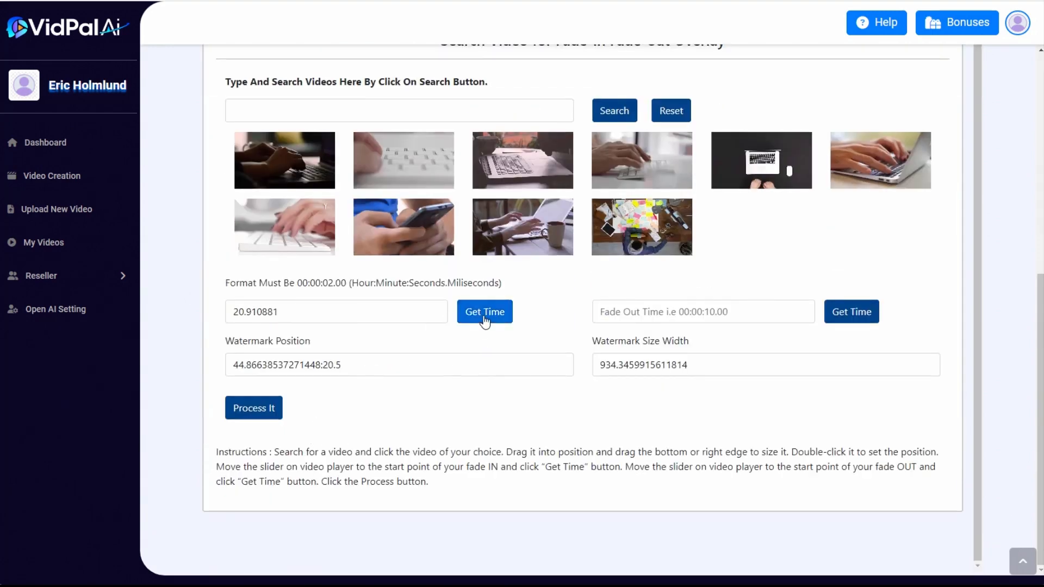
left_click(729, 314)
scroll(732, 364, "up", 9)
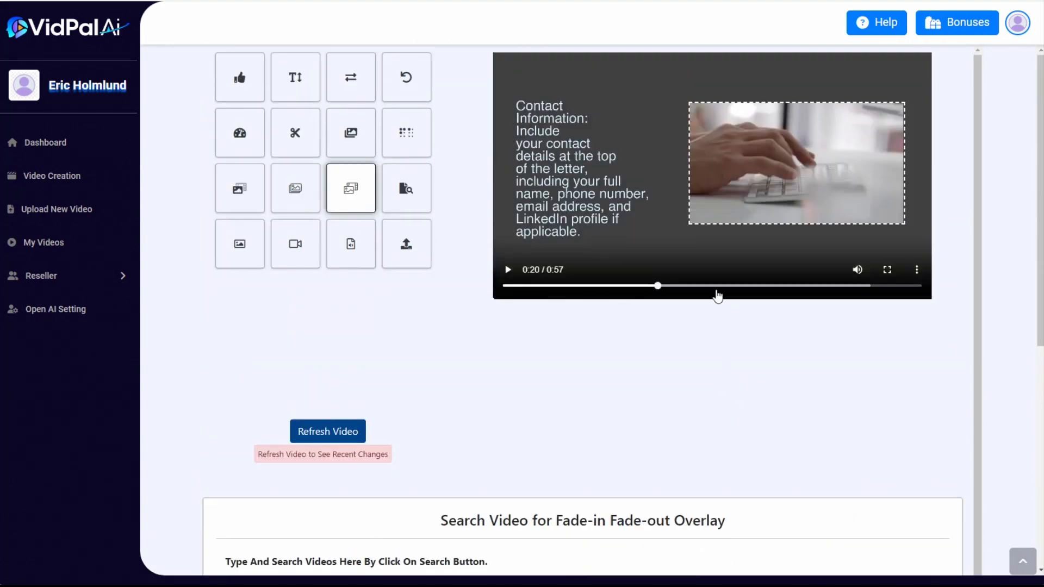
left_click_drag(657, 291, 919, 287)
scroll(699, 410, "down", 3)
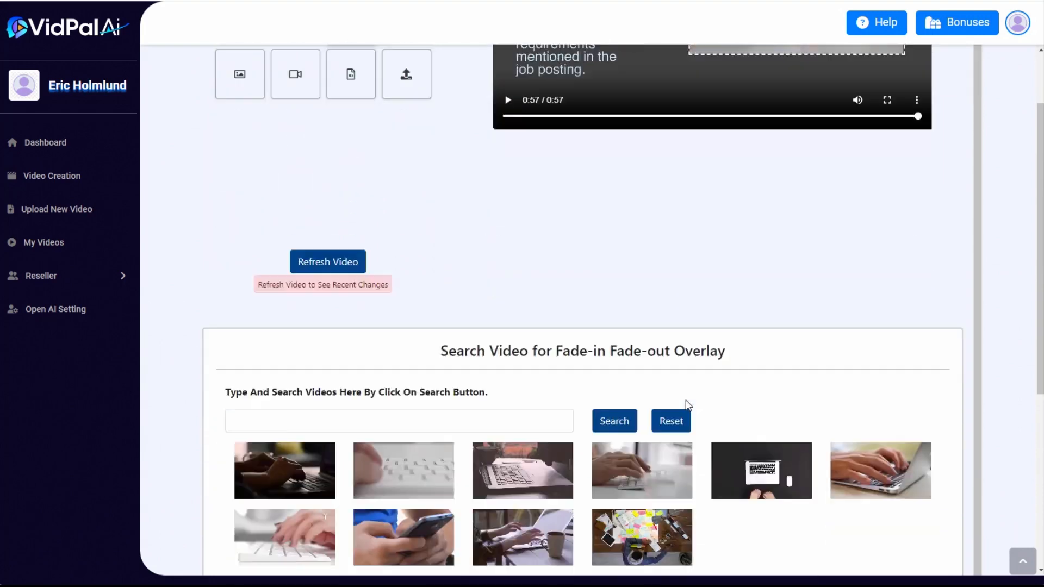
scroll(688, 405, "down", 5)
left_click(851, 340)
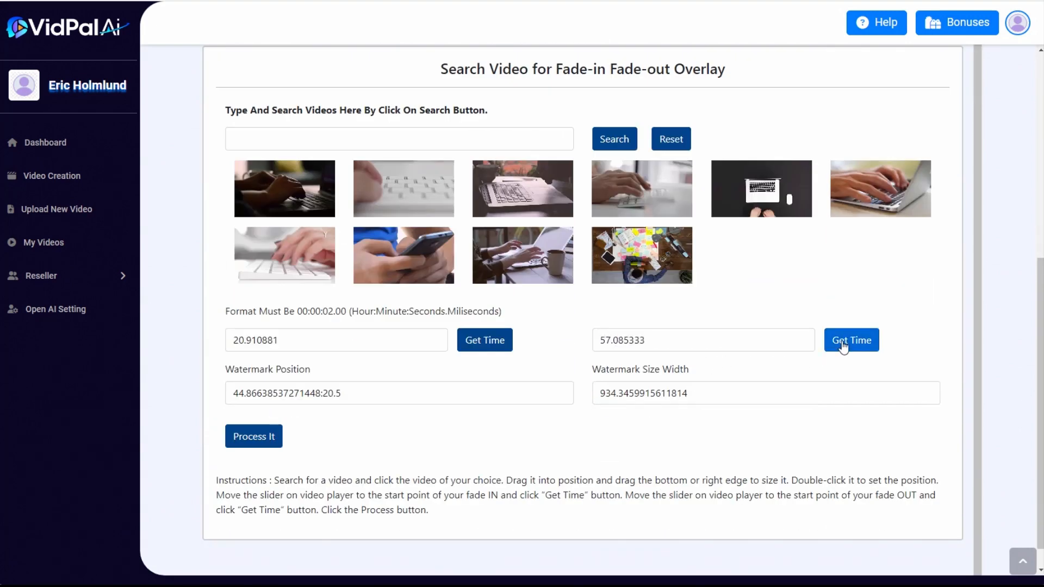
left_click(276, 444)
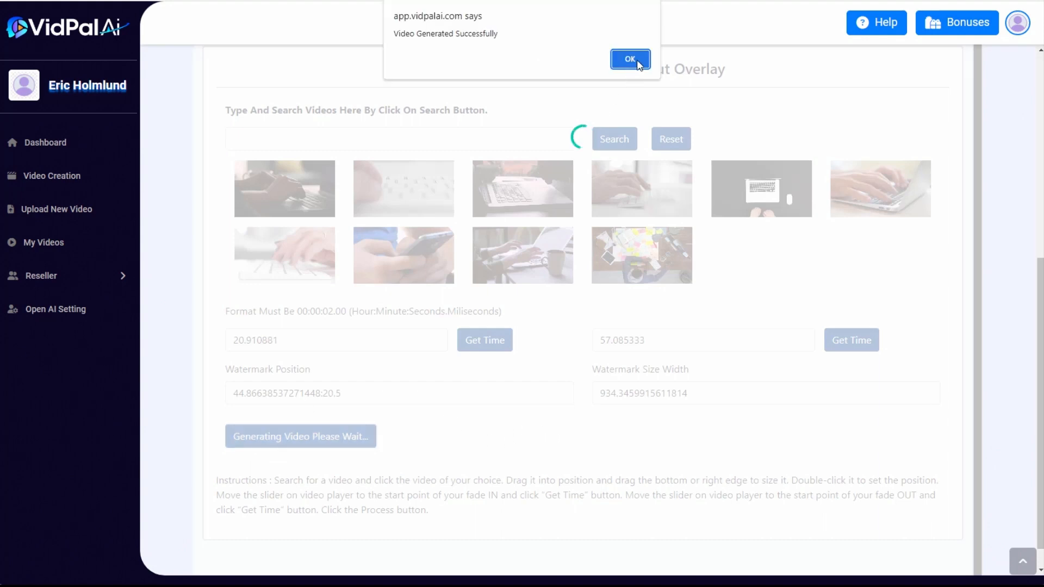
left_click(626, 59)
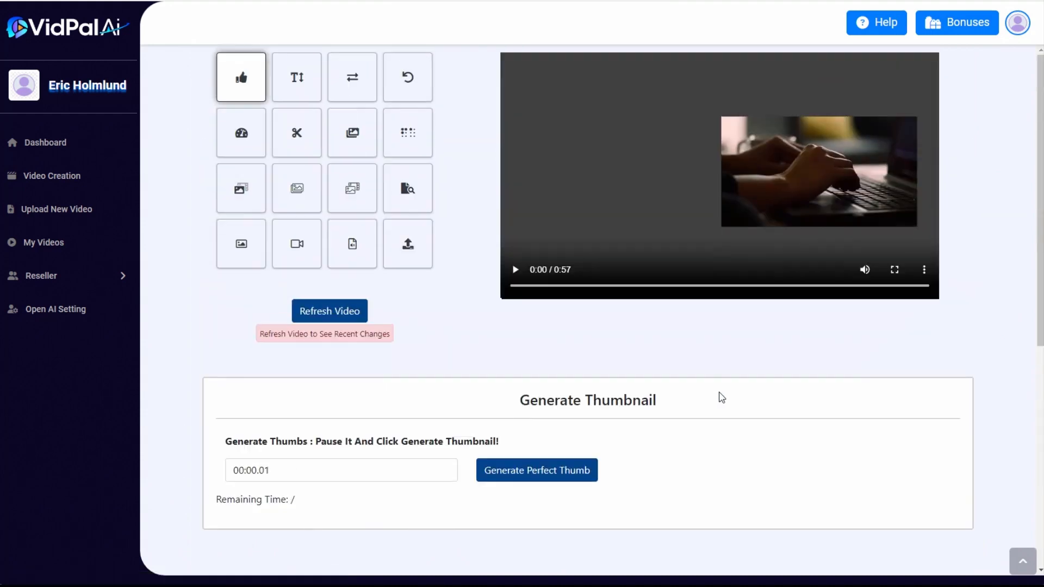
Preview the video with both typing overlays and pause it at 0:31, where the second overlay ends
left_click(515, 270)
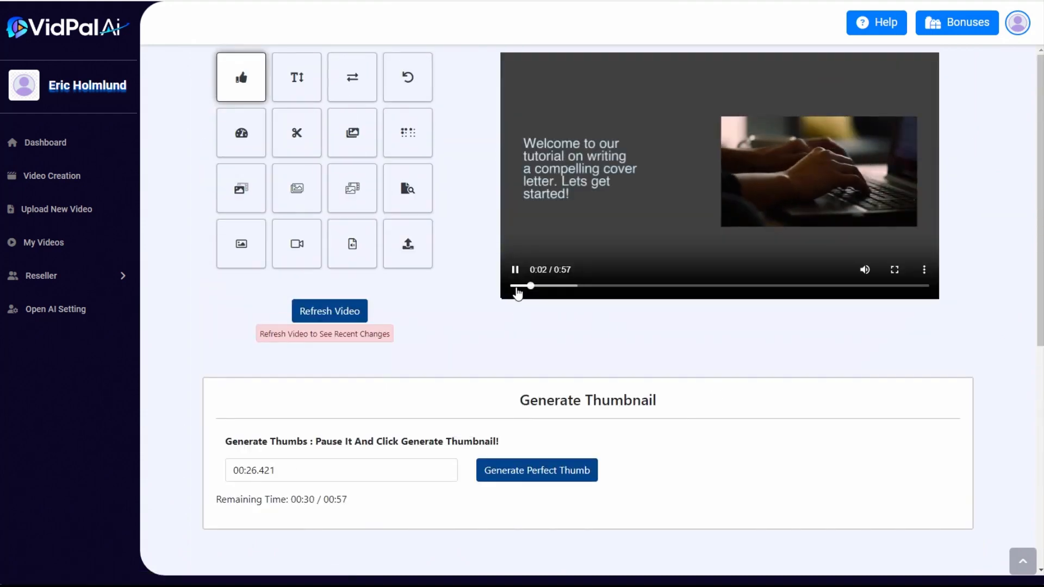
left_click_drag(518, 294, 608, 291)
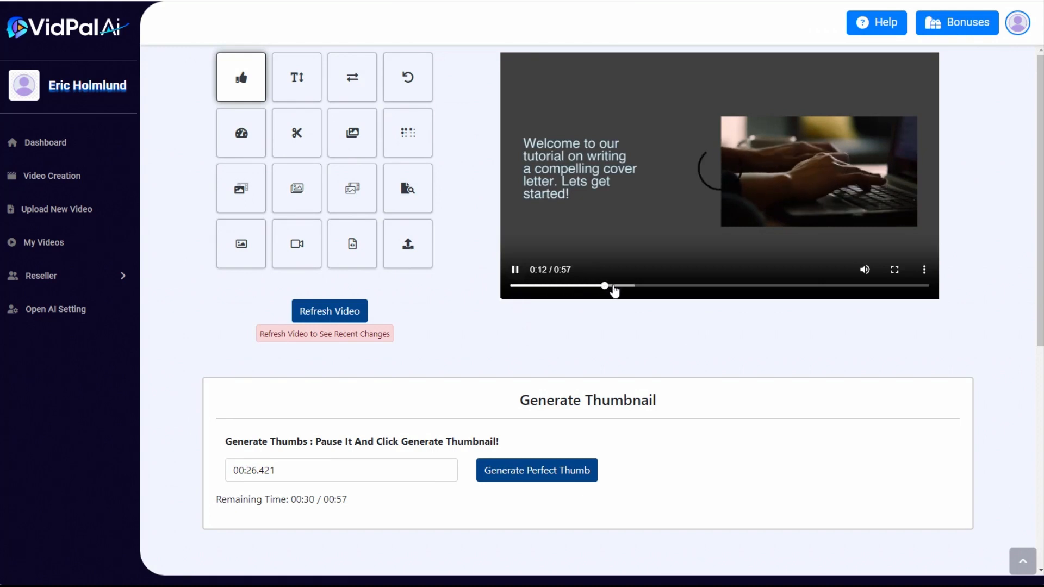
left_click(657, 286)
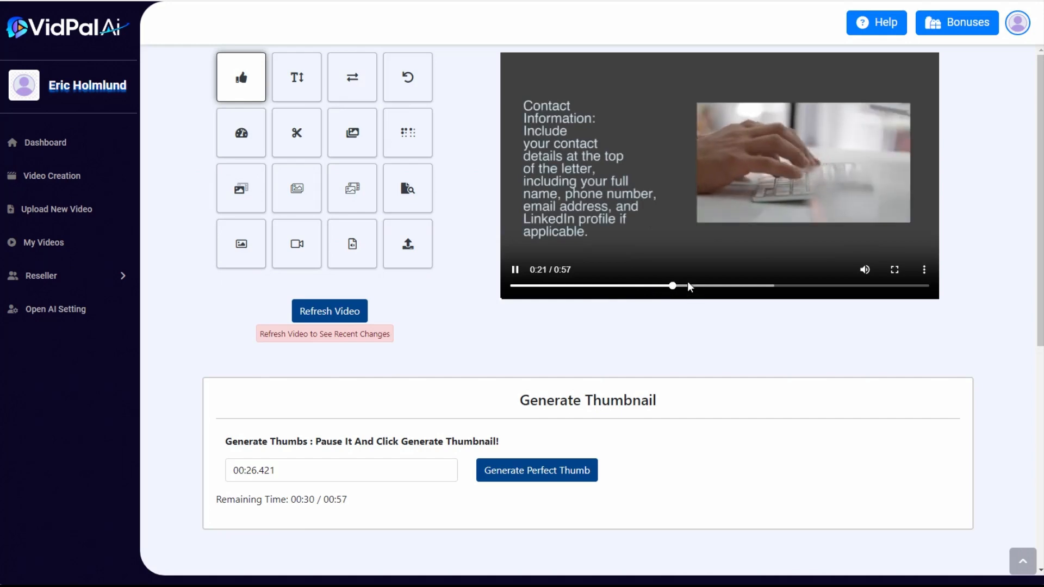
left_click(766, 286)
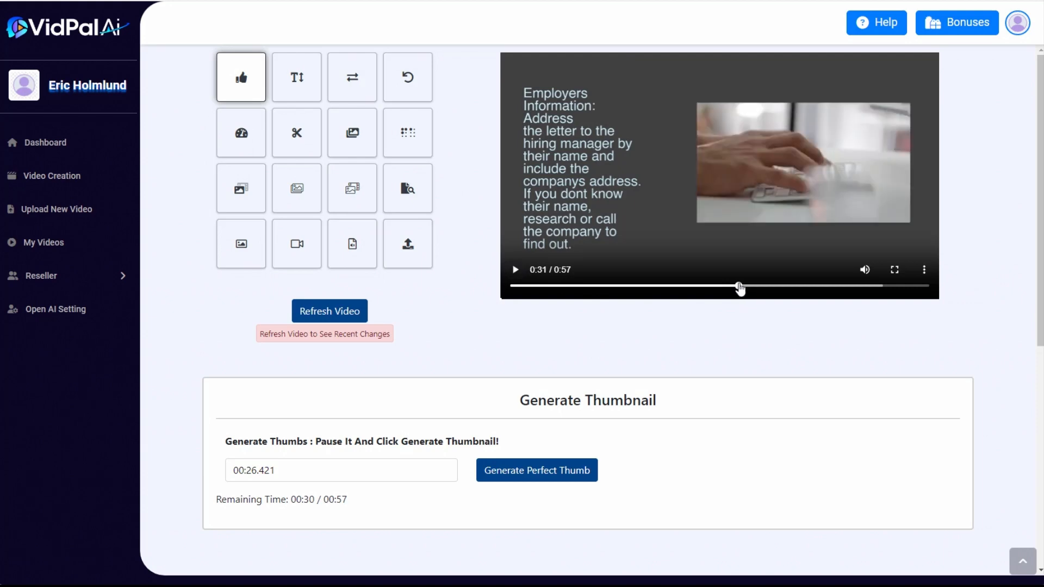
Search for "typing" videos again to use as a third fade-in fade-out overlay
left_click(351, 189)
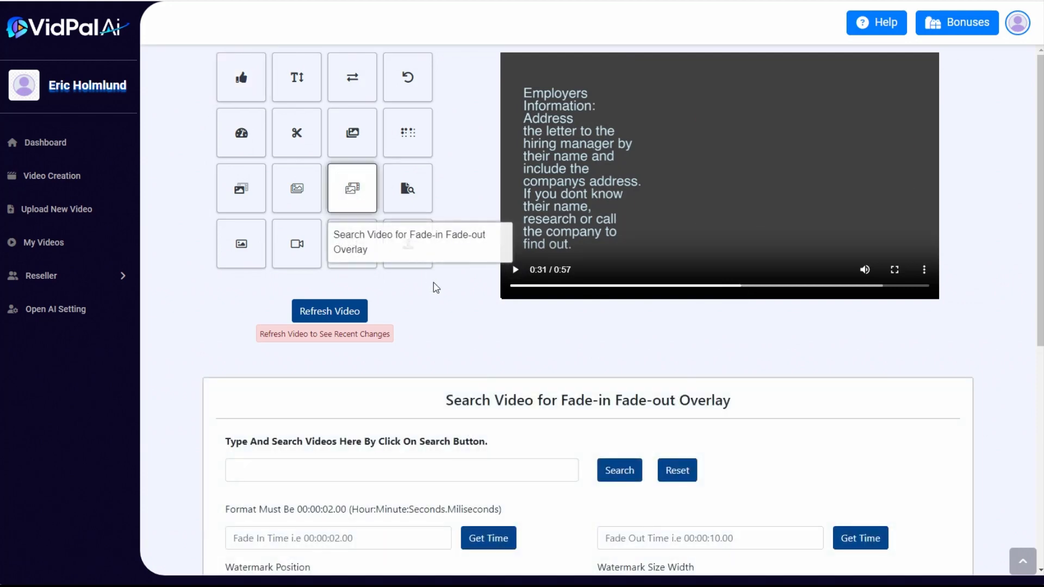
scroll(353, 353, "down", 3)
left_click(322, 286)
left_click(318, 320)
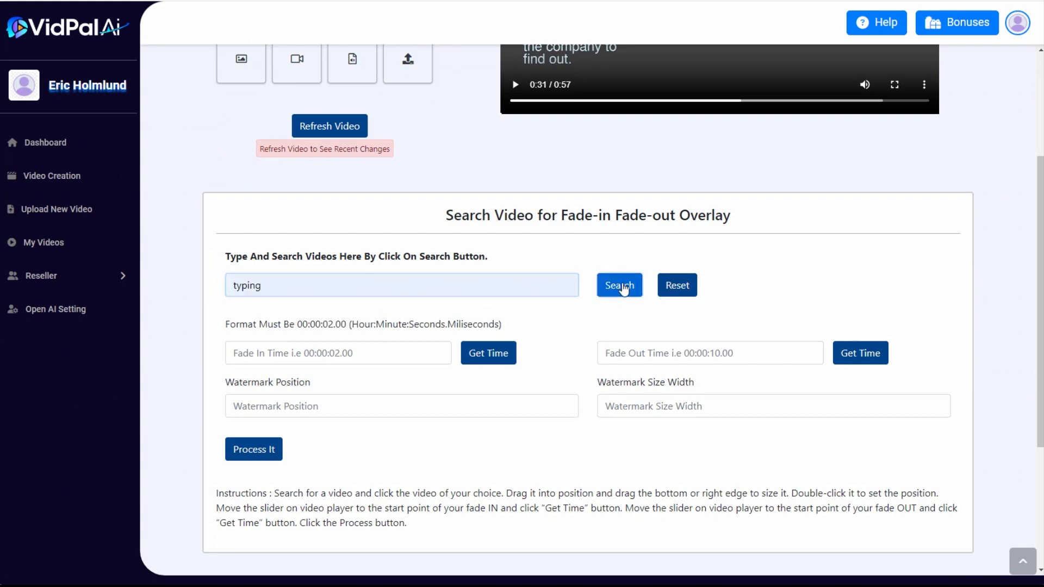
left_click(623, 285)
Overlay the clip of hands typing beside a coffee mug on the right half of the frame, enlarged next to the text
scroll(784, 240, "down", 2)
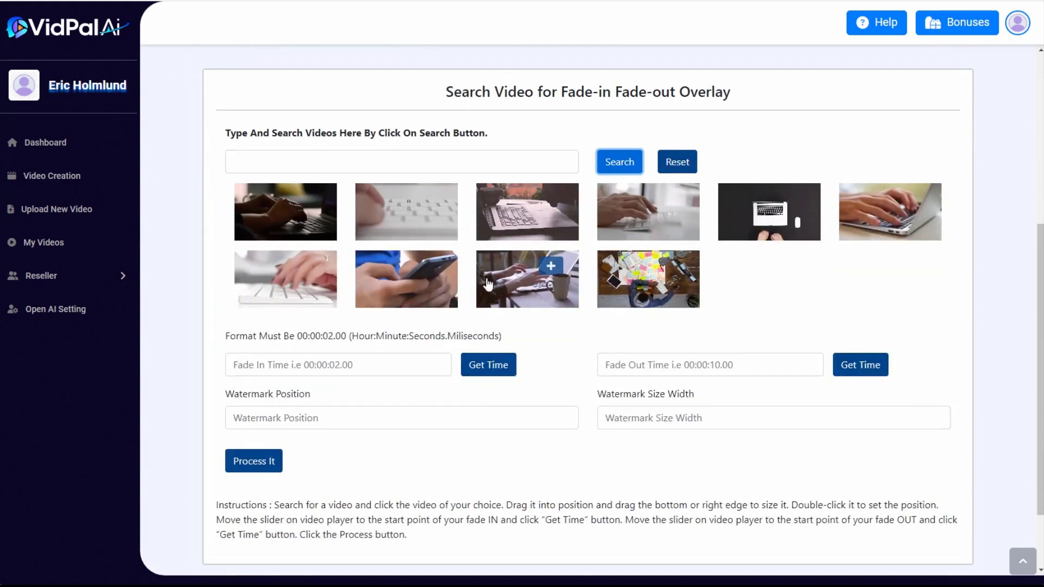
left_click(553, 269)
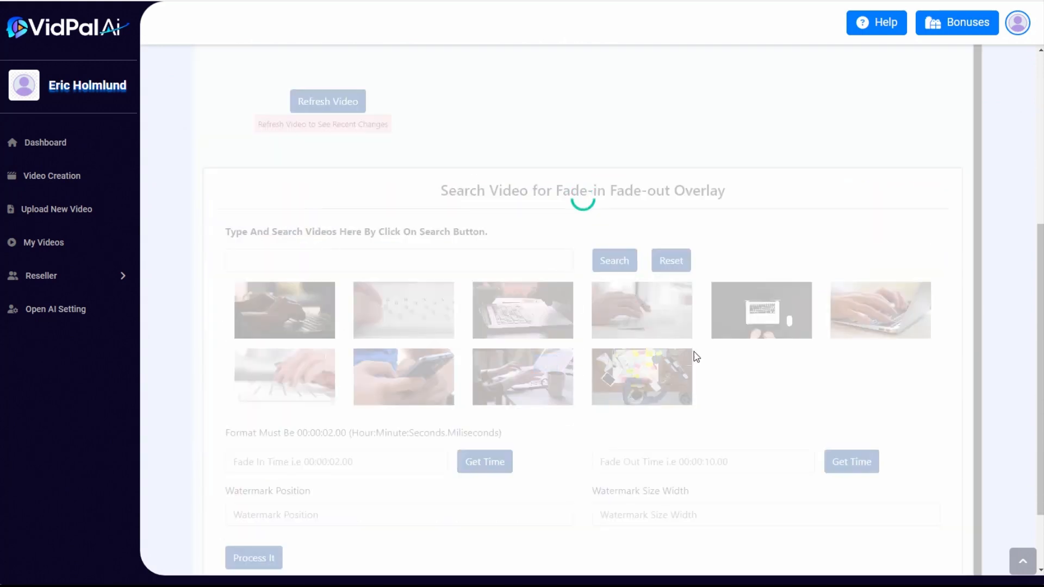
scroll(578, 345, "up", 5)
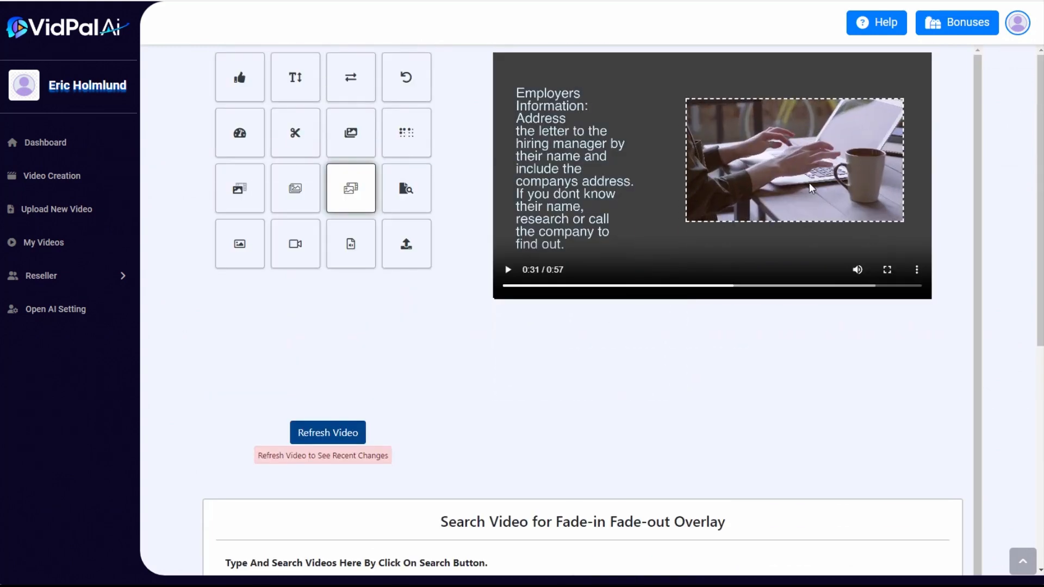
scroll(553, 397, "down", 9)
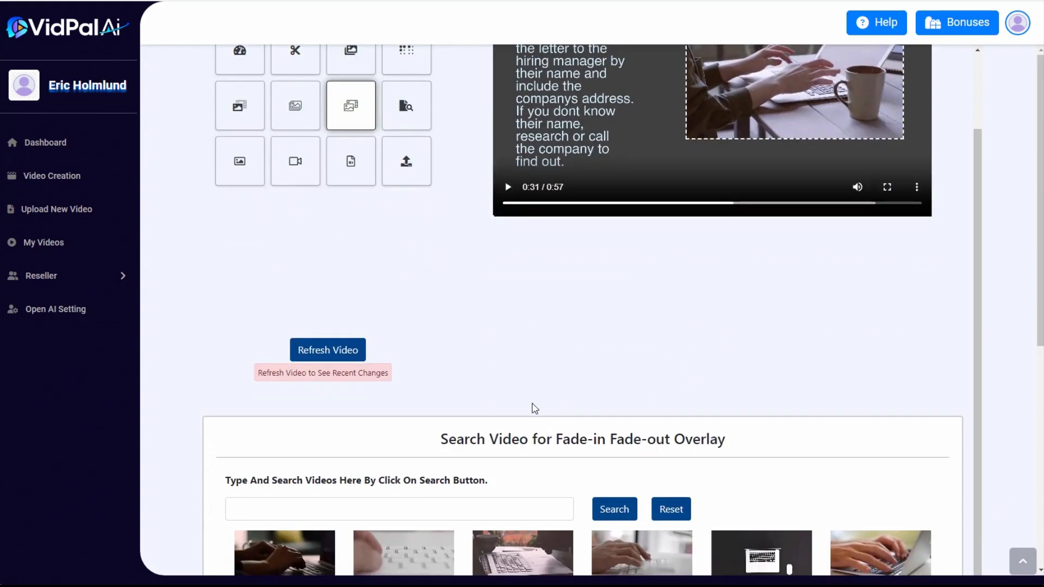
scroll(644, 484, "up", 9)
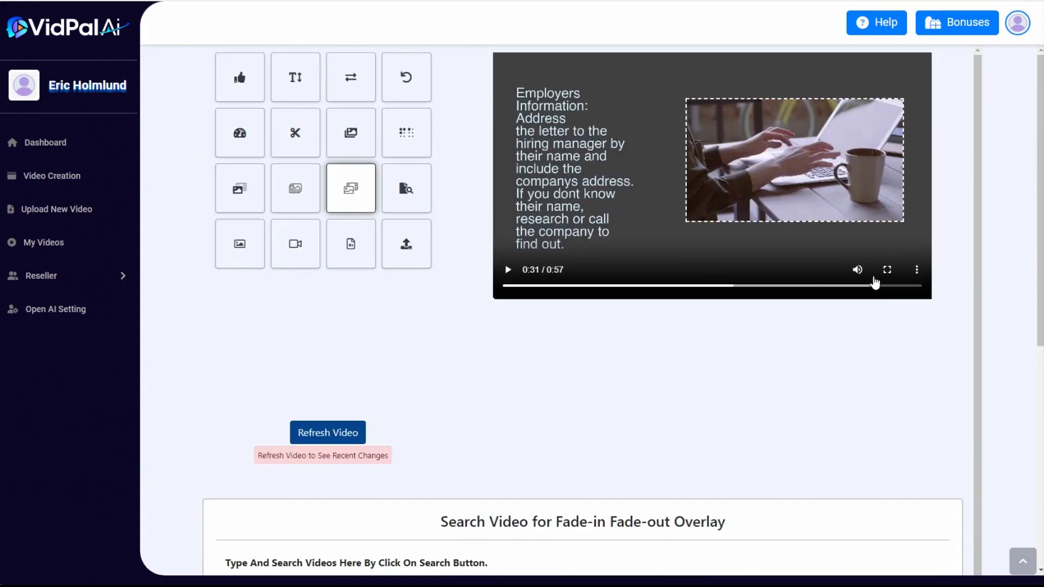
Take the third overlay's fade-out time of 57.04 from the video's end and process the video
left_click_drag(878, 291, 948, 289)
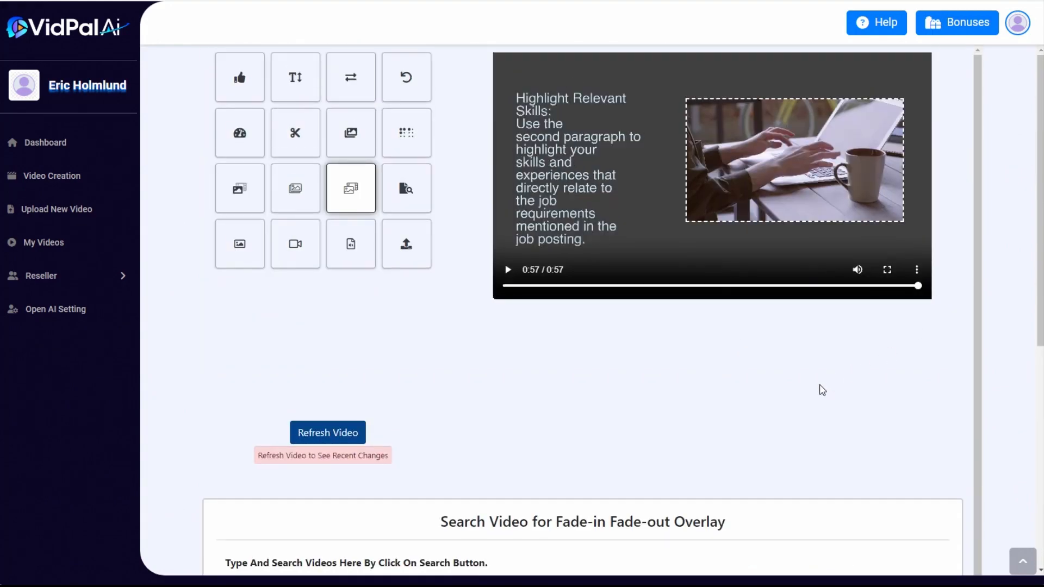
scroll(822, 390, "down", 9)
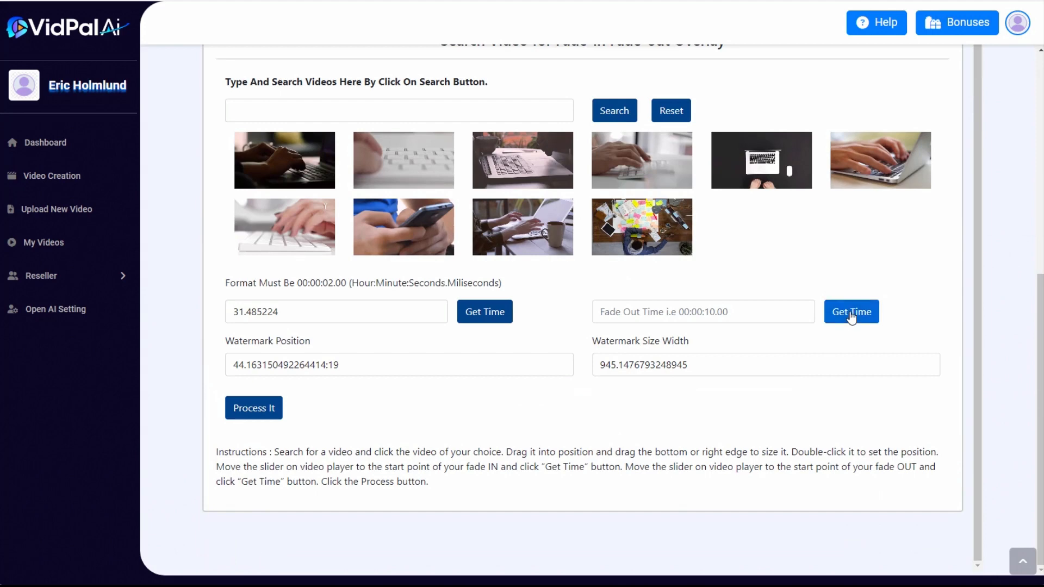
left_click(852, 316)
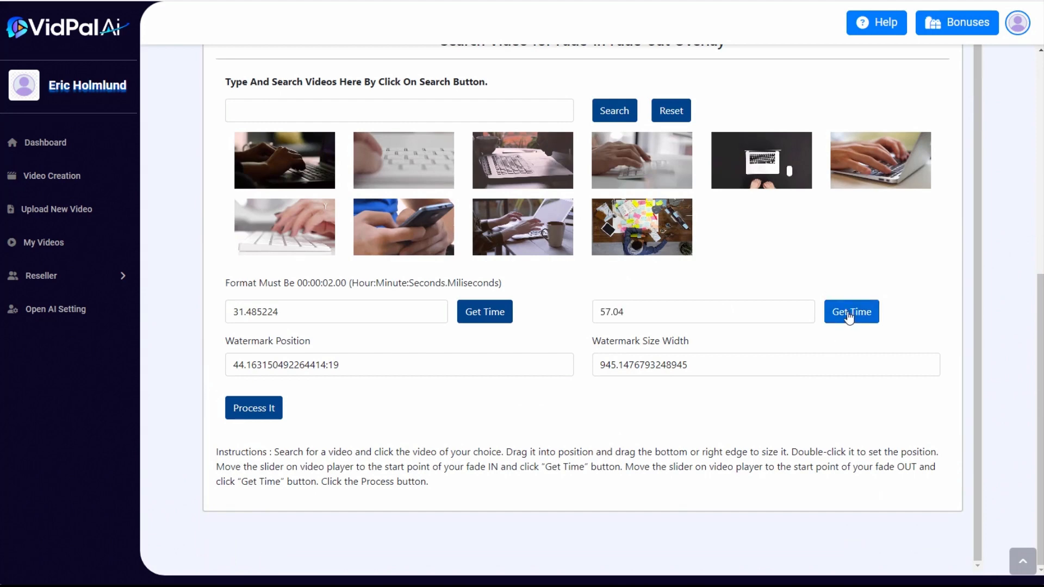
left_click(254, 409)
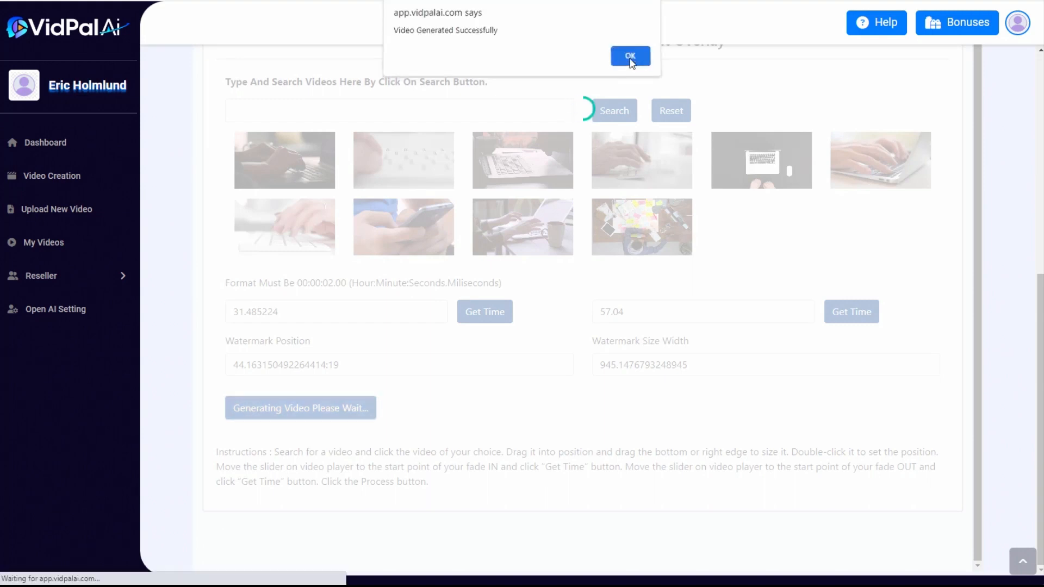
left_click(627, 56)
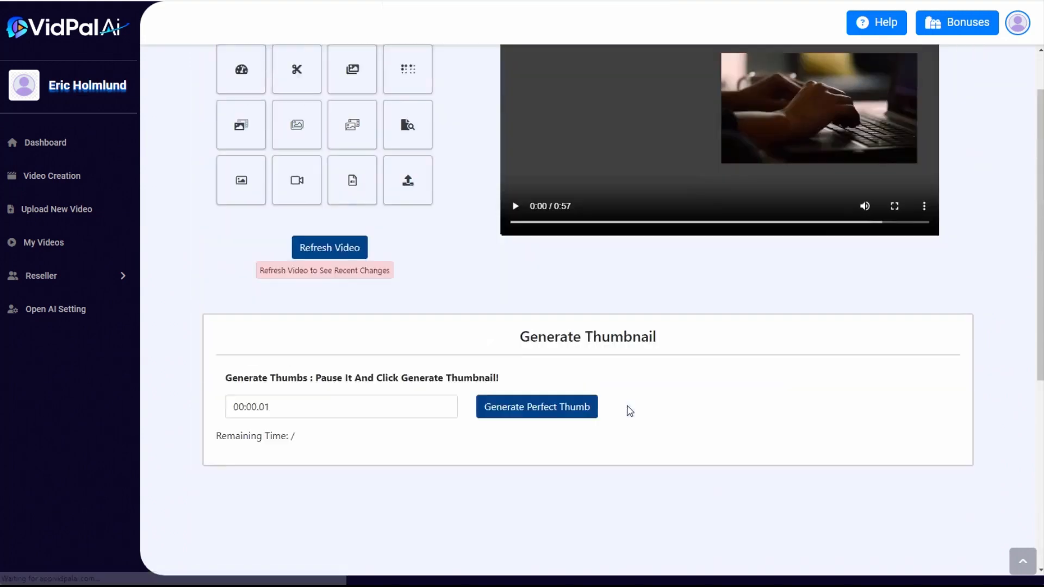
Preview the video with the three typing overlays and pause it at 0:43, where the third overlay ends
left_click(575, 279)
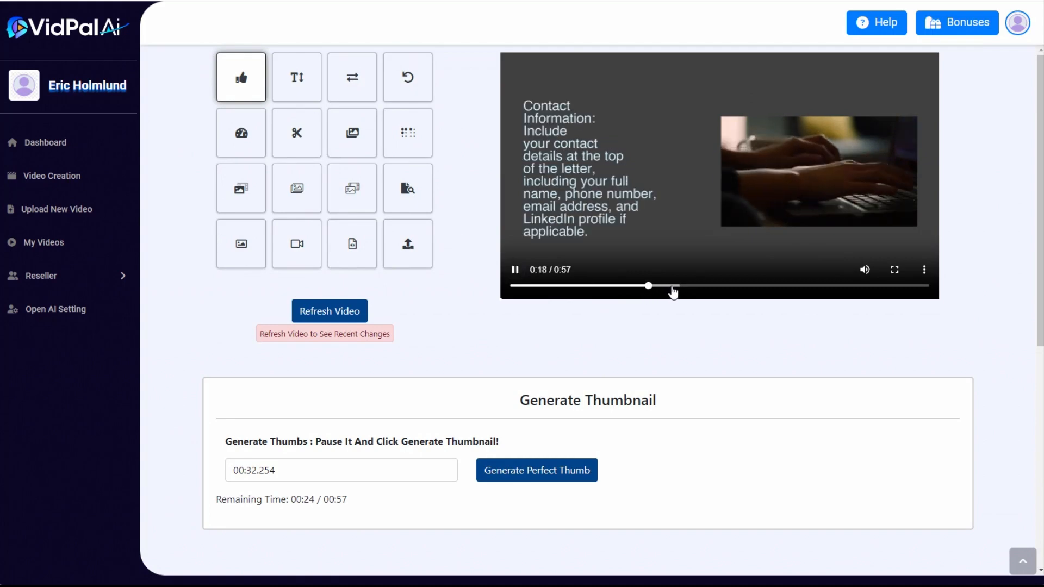
left_click(674, 287)
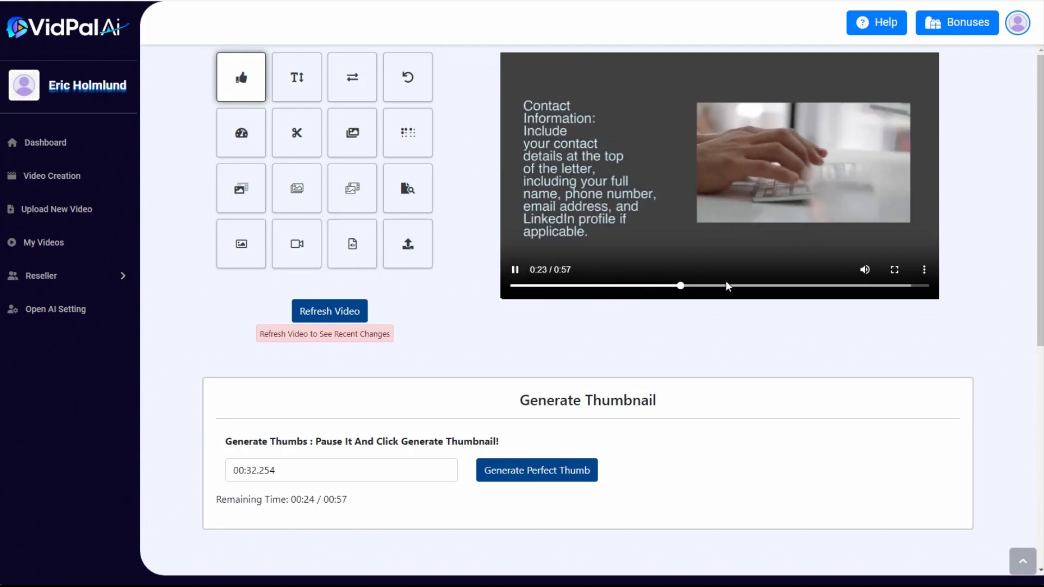
left_click(756, 287)
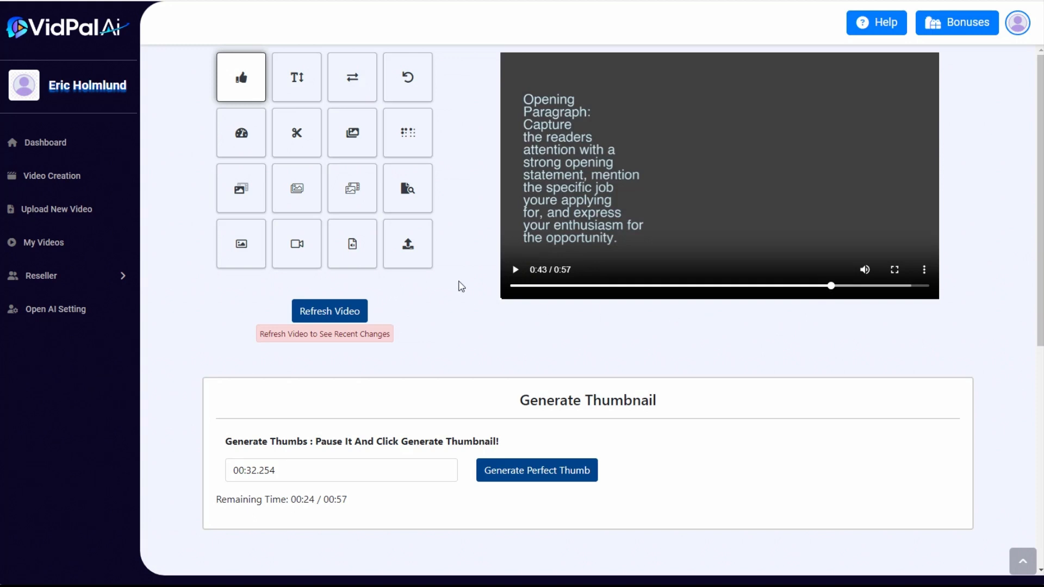
Search for "typing" videos to use as a fourth fade-in fade-out overlay
left_click(355, 197)
left_click(361, 470)
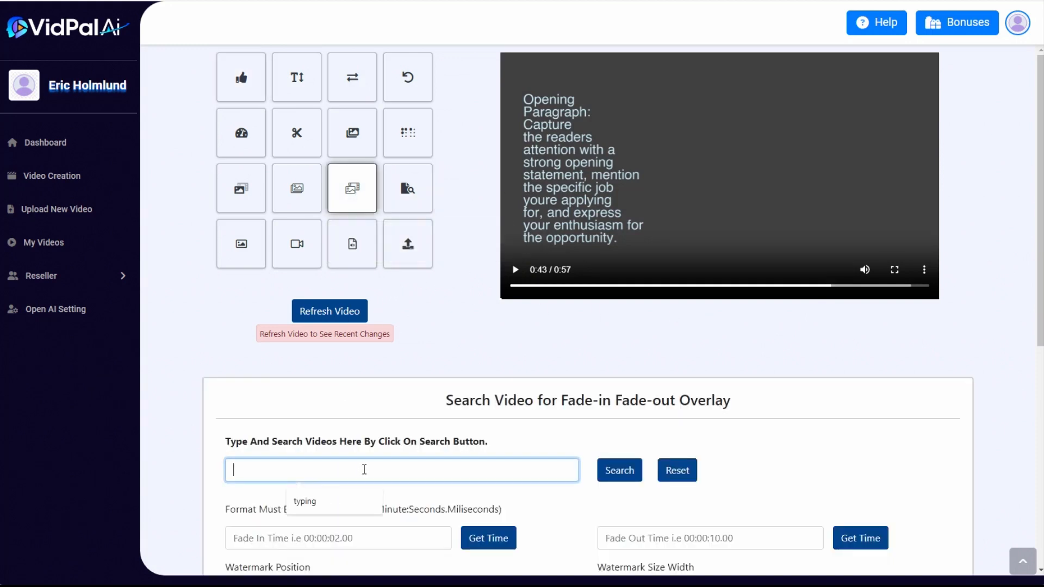
left_click(346, 507)
left_click(620, 471)
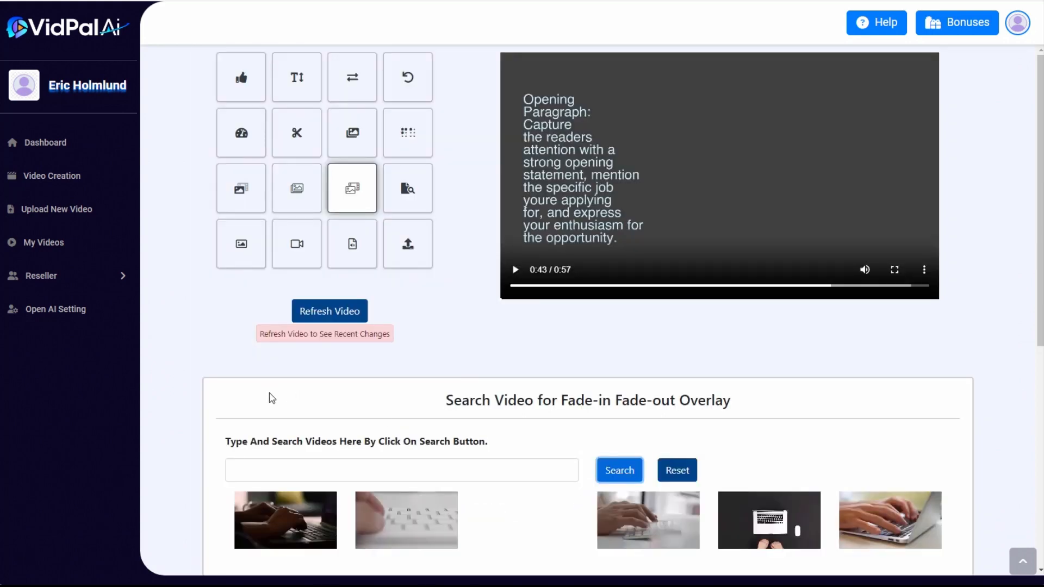
Overlay the clip of hands typing on a silver laptop on the right half of the frame, slightly enlarged
scroll(272, 398, "down", 5)
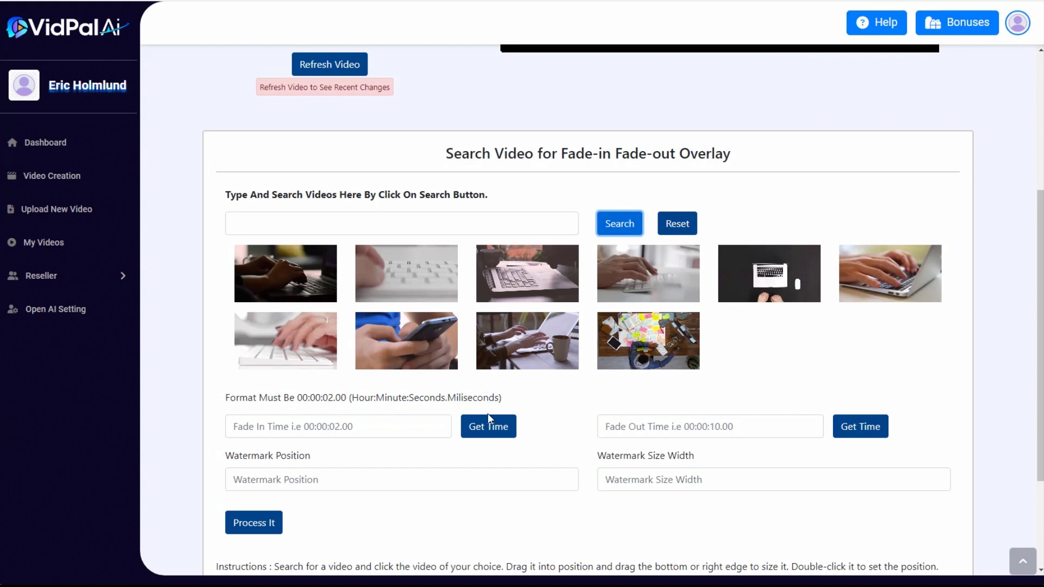
left_click(913, 261)
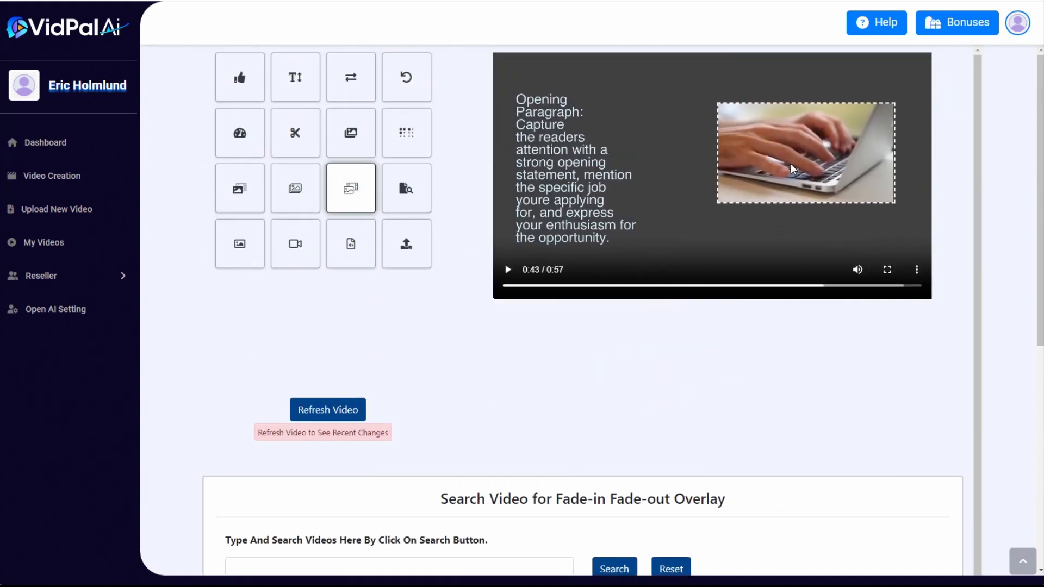
left_click_drag(791, 164, 795, 170)
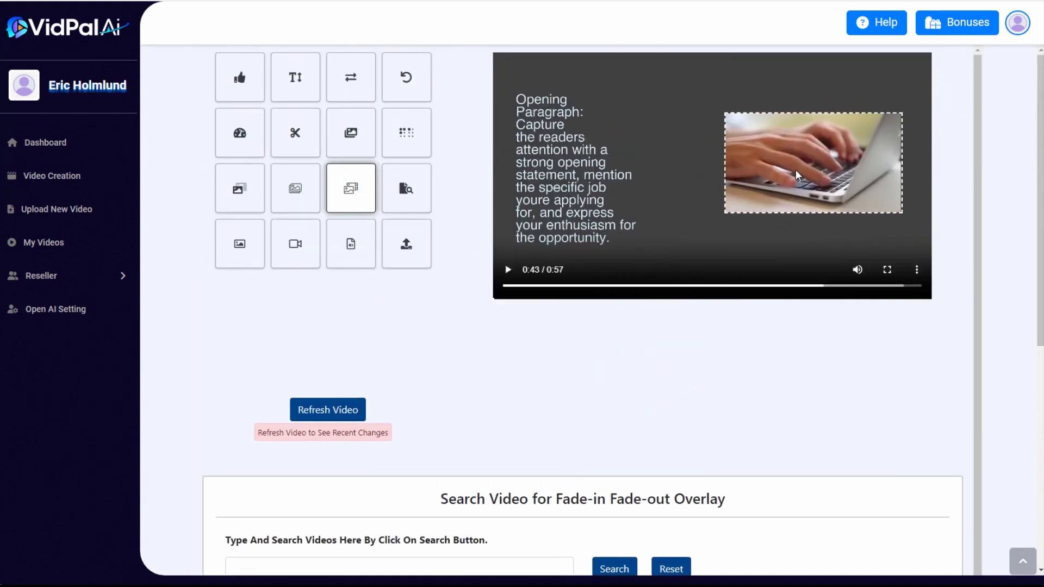
left_click_drag(726, 212, 745, 190)
Take the fade-in time of 43.98257 from the current playback position and the fade-out time of 57.058 from the video's end, and process the video
scroll(638, 385, "down", 8)
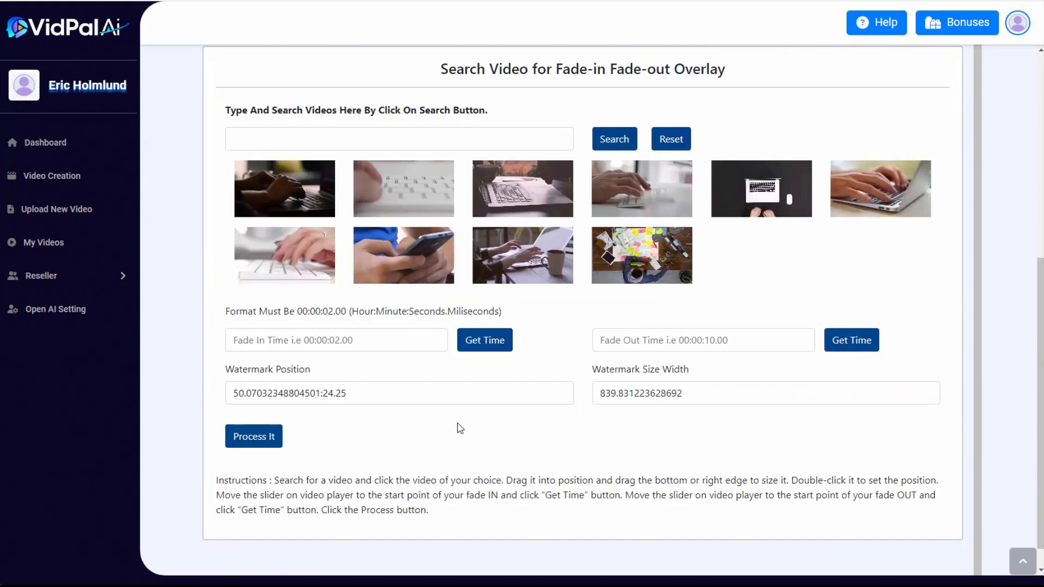
left_click(485, 338)
scroll(576, 412, "up", 1)
scroll(635, 412, "up", 7)
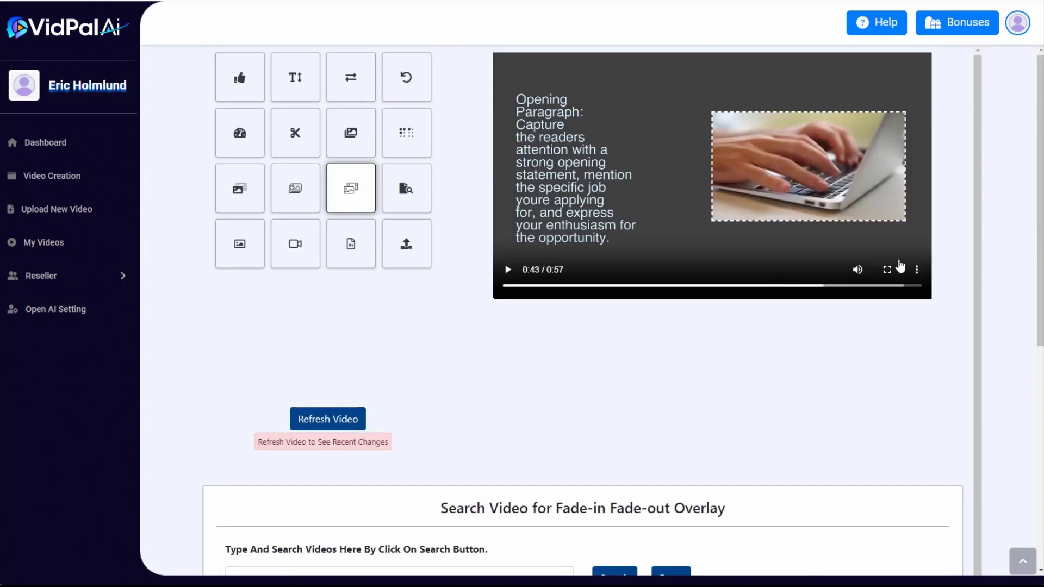
scroll(758, 401, "down", 8)
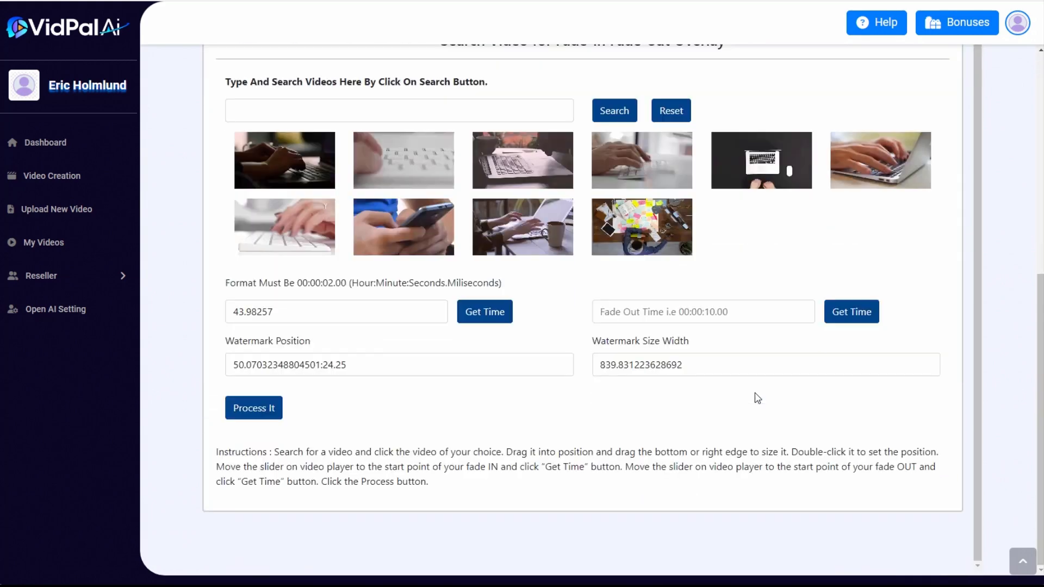
left_click(850, 314)
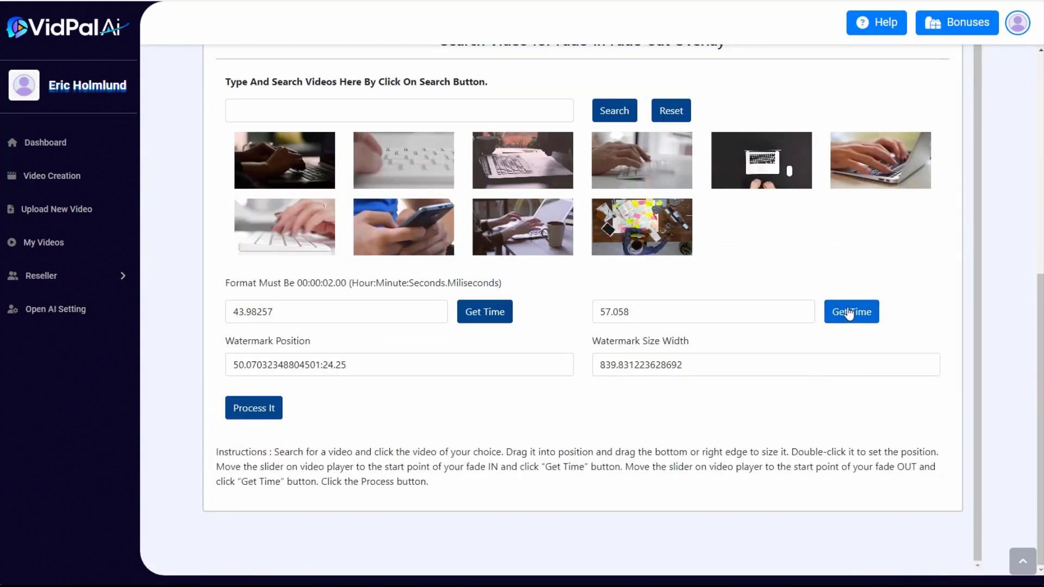
left_click(256, 412)
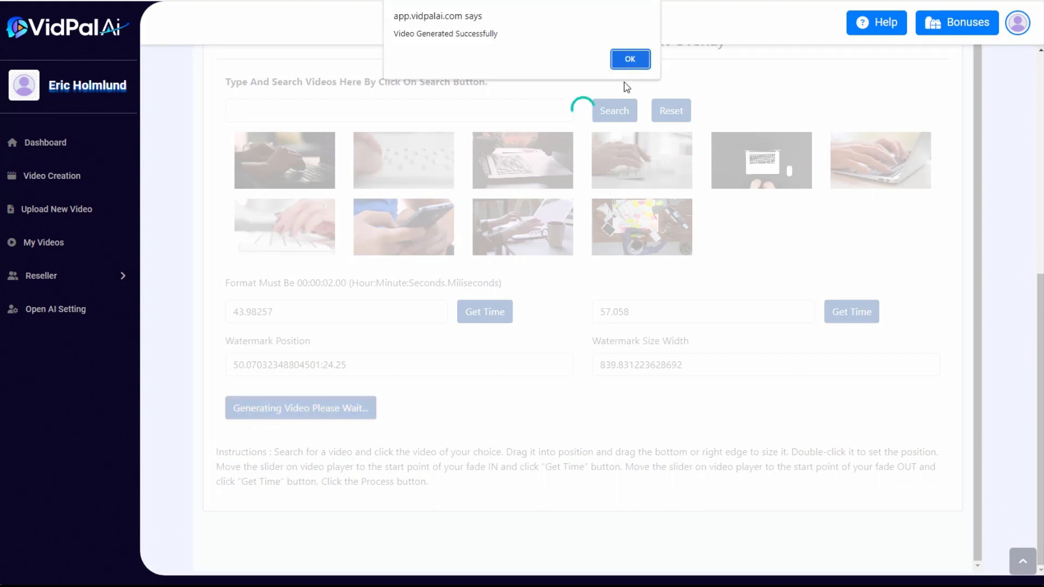
left_click(630, 59)
Preview the finished cover letter video, skipping ahead to the fourth overlay and playing to the end
scroll(704, 357, "up", 7)
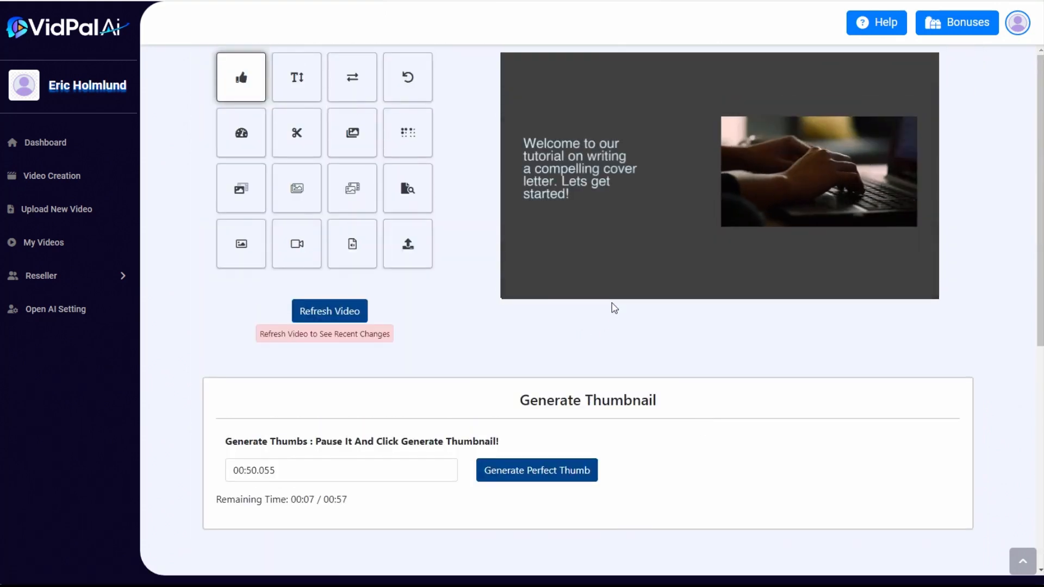
mouse_move(601, 282)
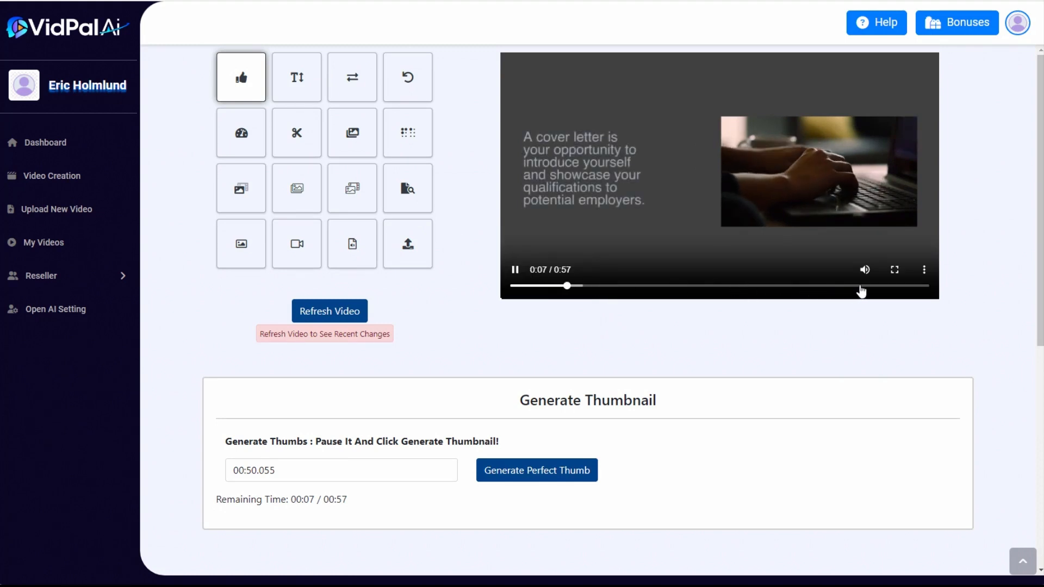
left_click(868, 286)
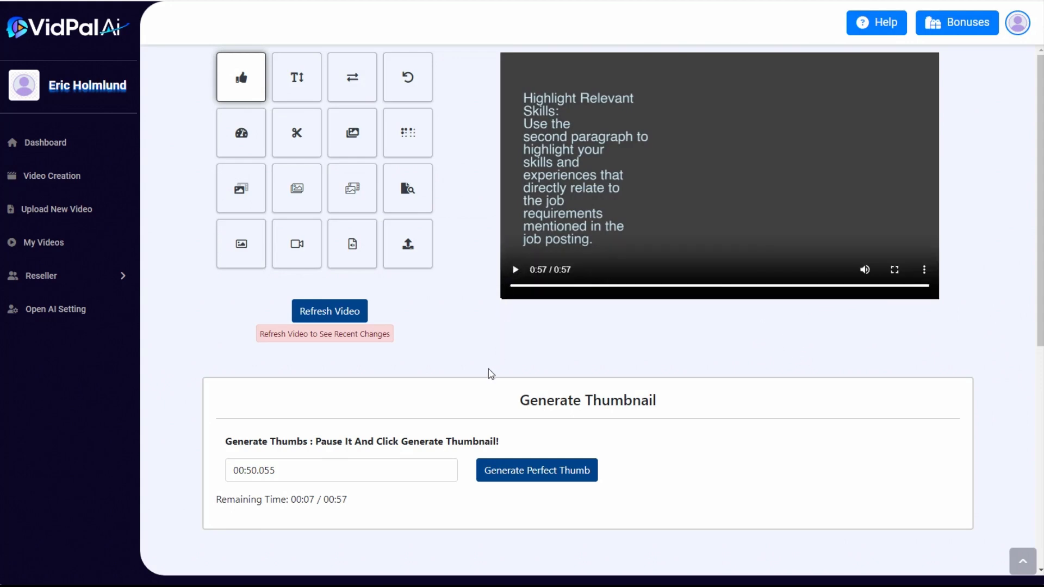
scroll(485, 366, "down", 1)
scroll(457, 350, "up", 1)
Open the collection of saved videos and look through all the projects created so far
left_click(54, 243)
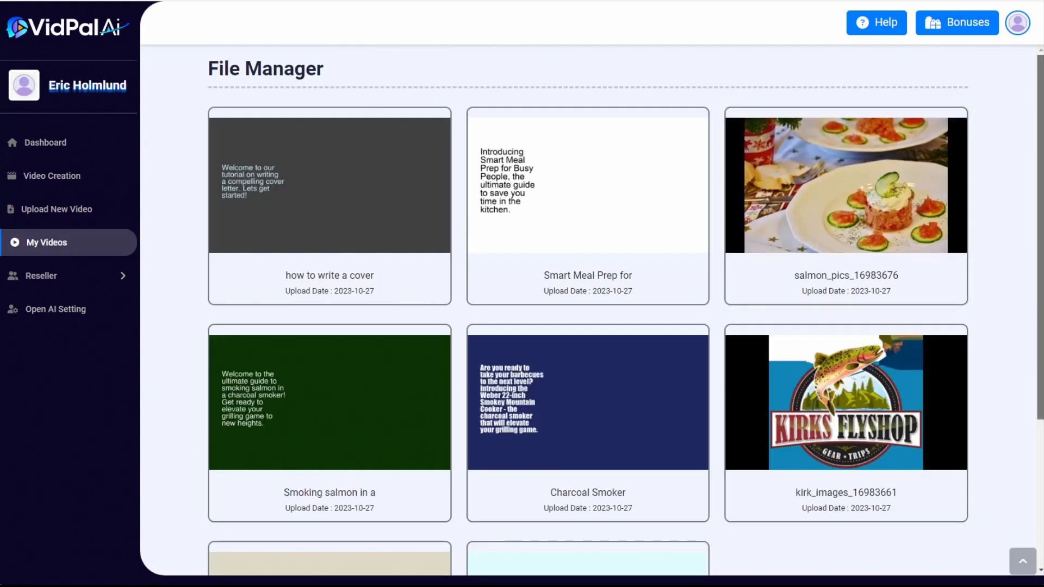
scroll(587, 310, "down", 4)
scroll(587, 310, "up", 2)
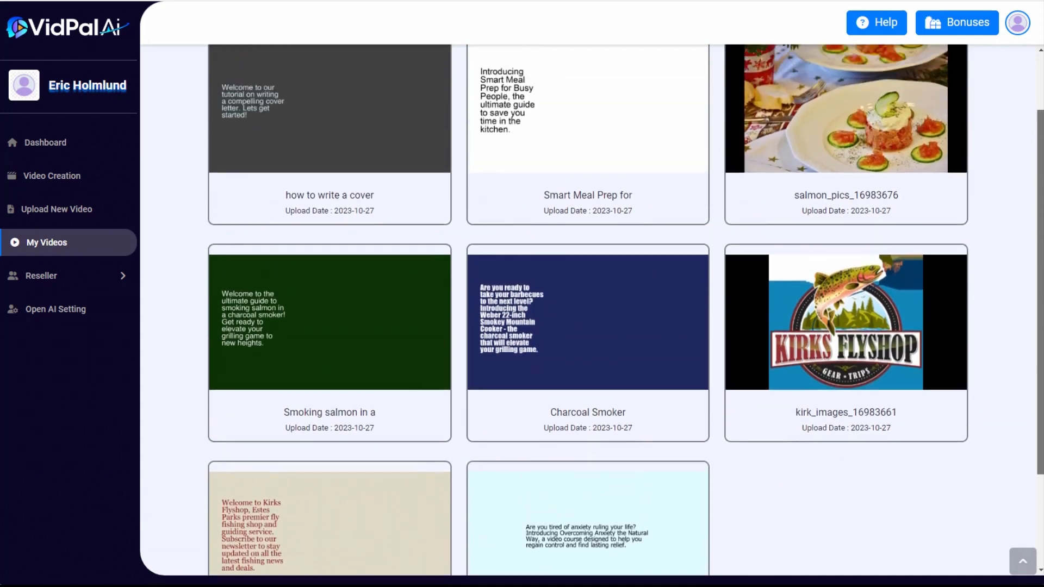
scroll(478, 113, "up", 2)
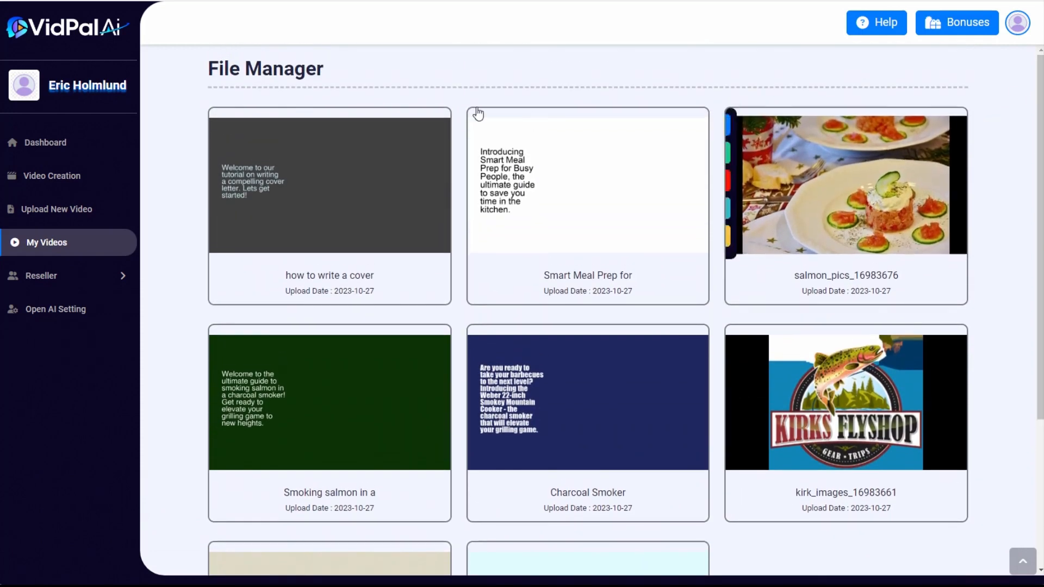
scroll(1031, 247, "down", 2)
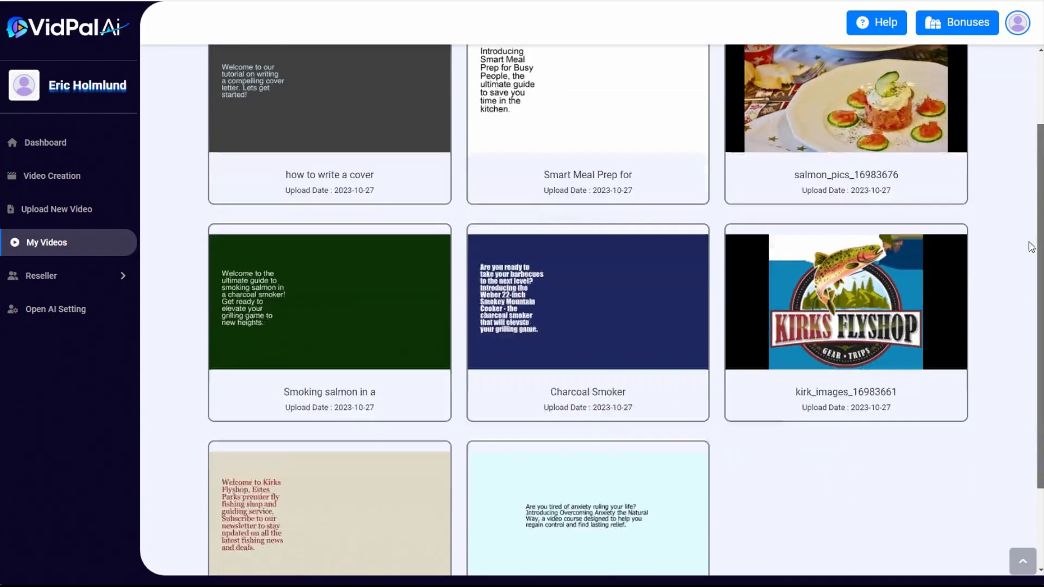
scroll(1028, 283, "down", 2)
scroll(1025, 218, "up", 4)
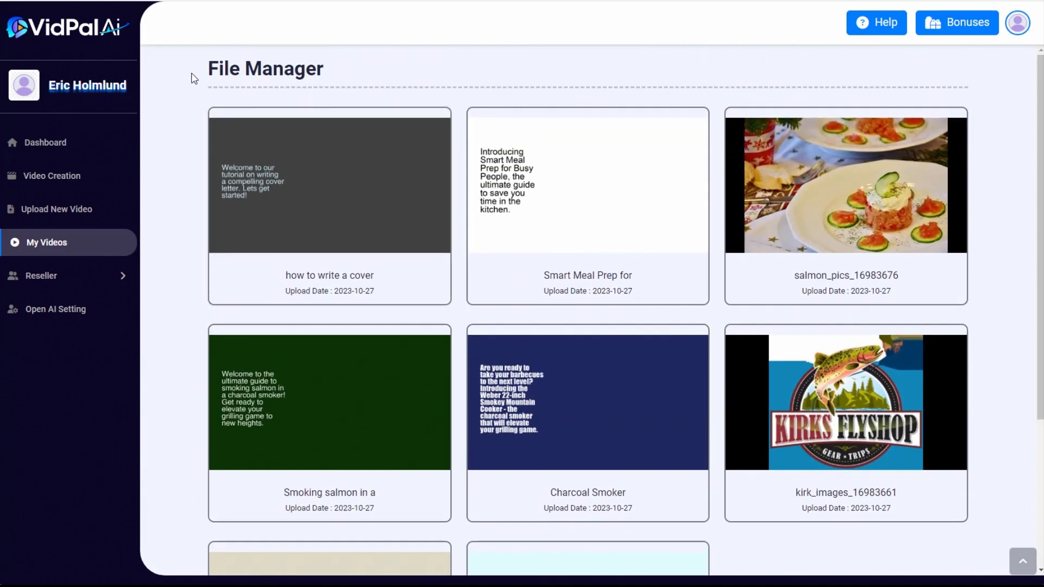
scroll(588, 310, "down", 2)
scroll(587, 310, "up", 2)
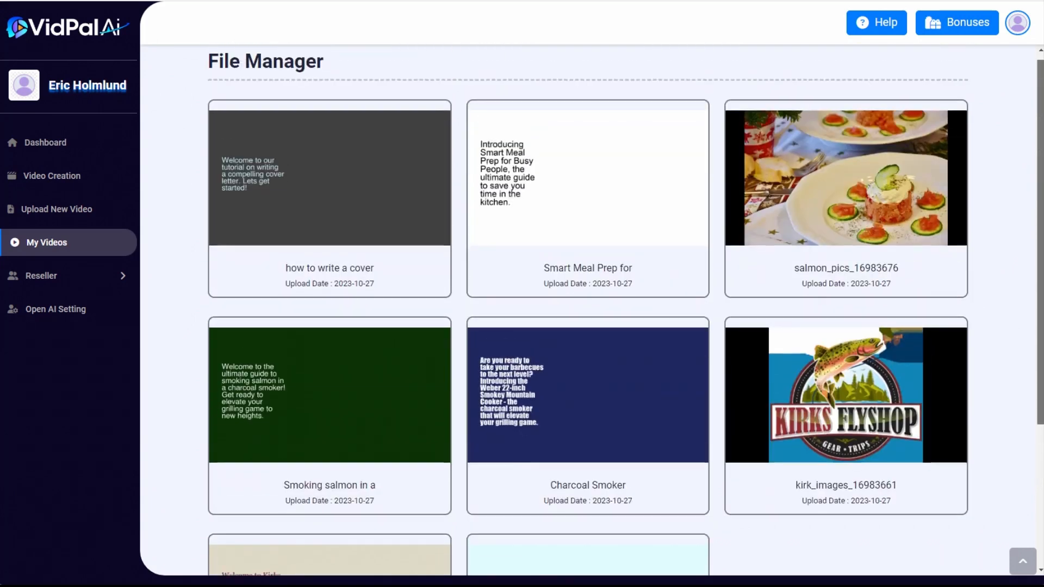
scroll(625, 310, "down", 2)
scroll(626, 310, "up", 3)
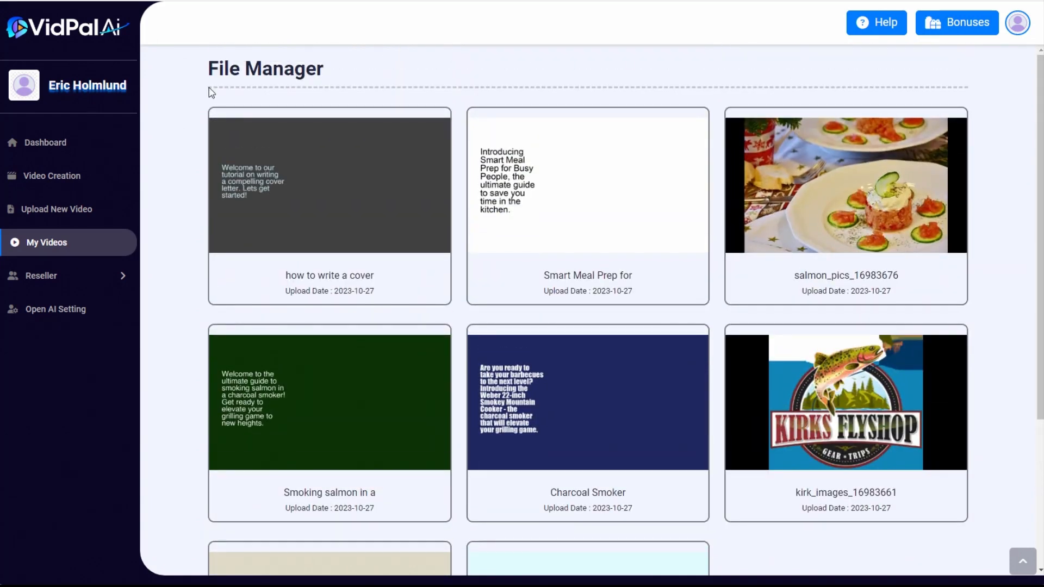